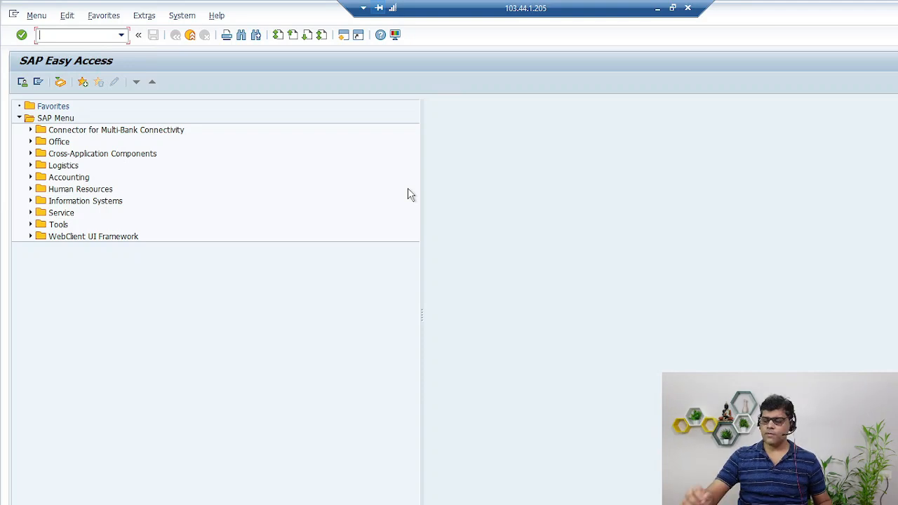
Step: Run transaction BP, search for business partners with search term Z006, and open the record for Vendor #1
text(BP)
key(Return)
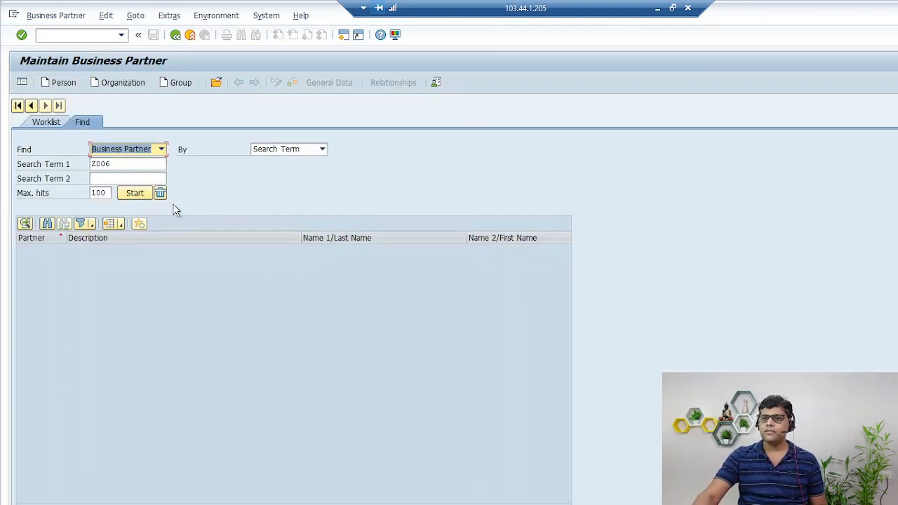
click(131, 193)
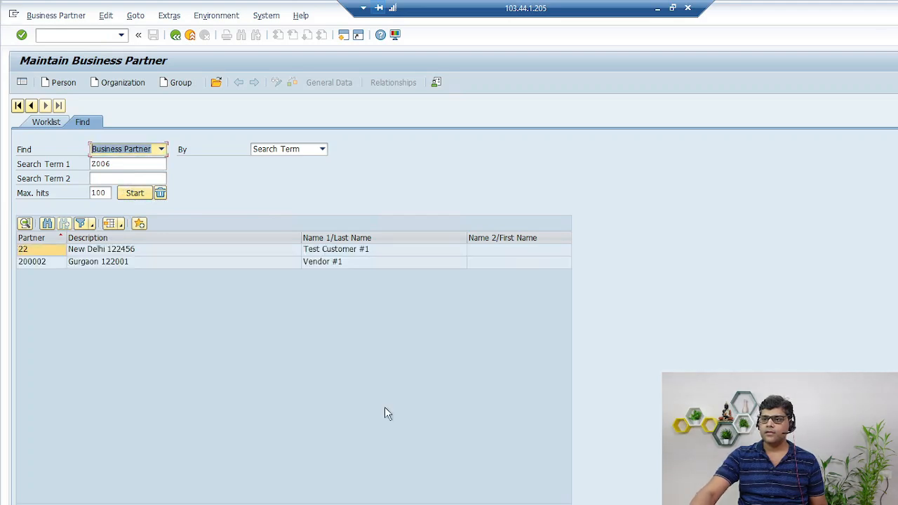
click(180, 263)
double_click(179, 261)
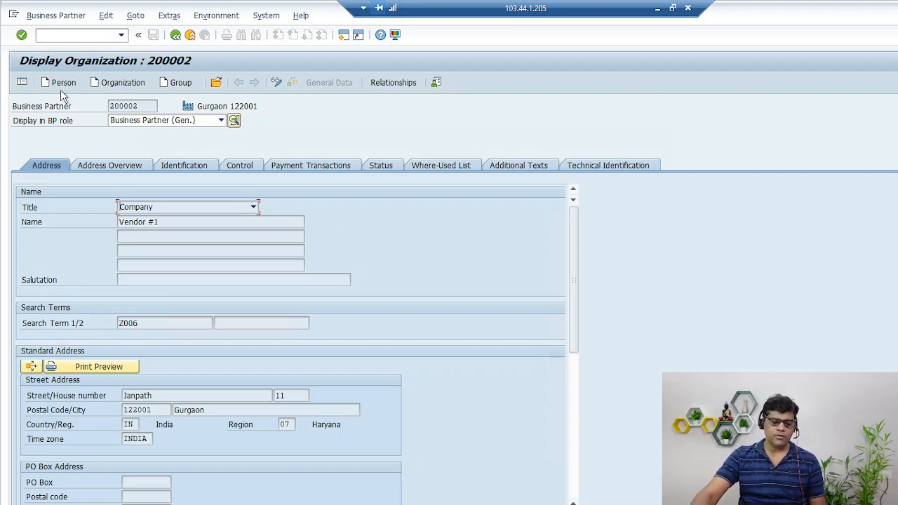
Step: Display Vendor #1 in the Vendor role with its company code data and circle the reconciliation account
click(194, 125)
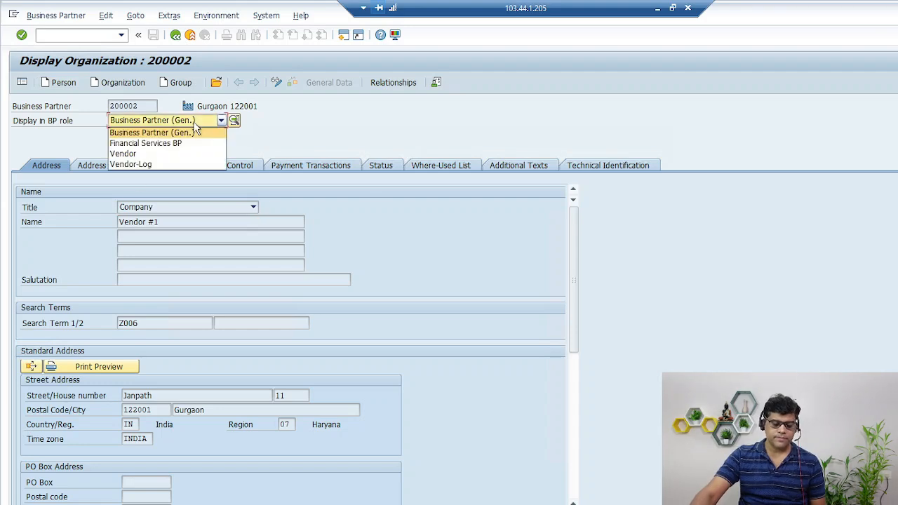
click(135, 153)
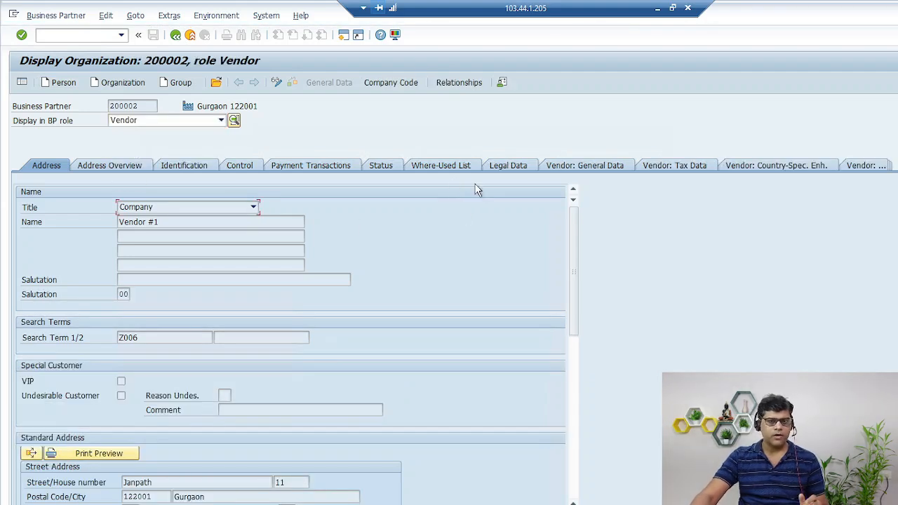
click(395, 84)
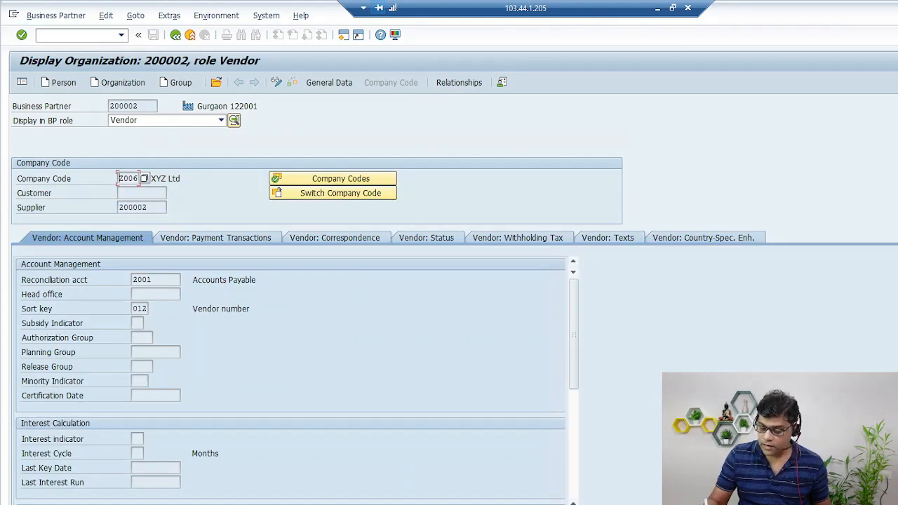
drag(152, 289, 154, 289)
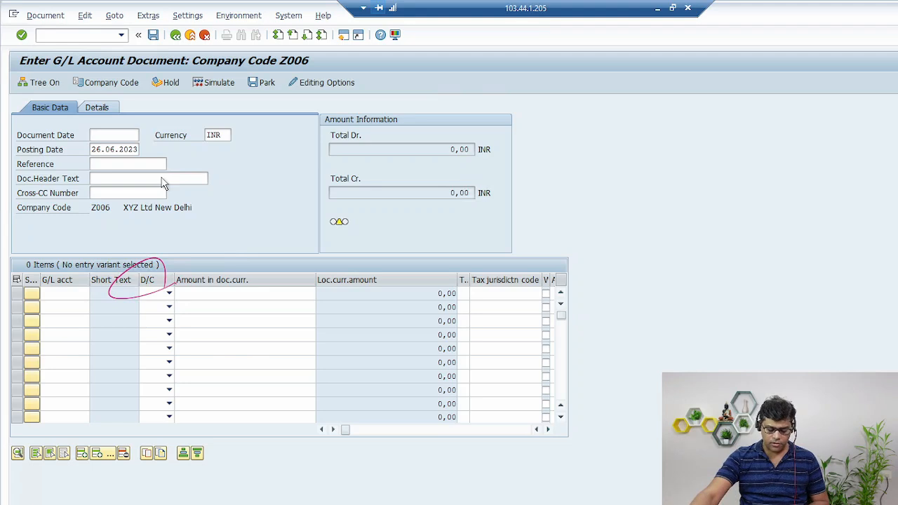
Step: In the G/L account document, set the document date to 26.06.2023 and enter a credit line of 100 on account 2001
key(Return)
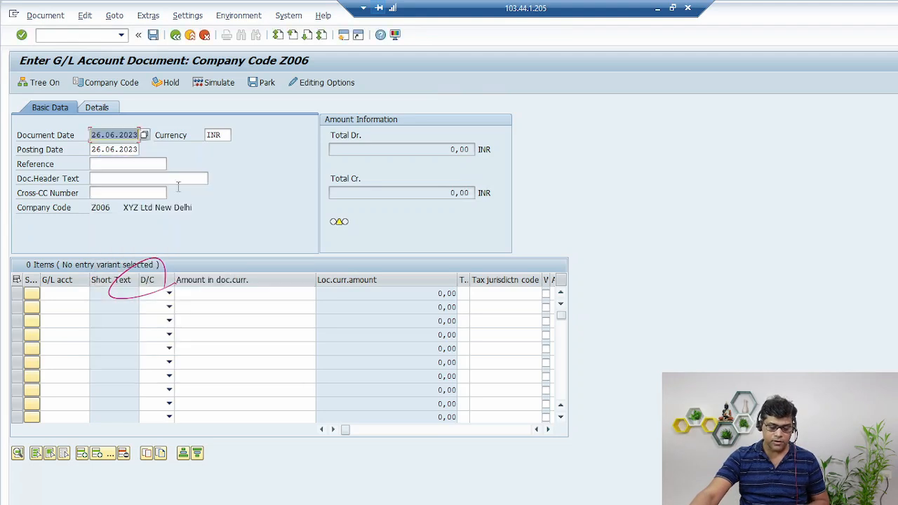
click(57, 294)
text(2001)
key(Tab)
key(d)
key(Tab)
key(shift+Tab)
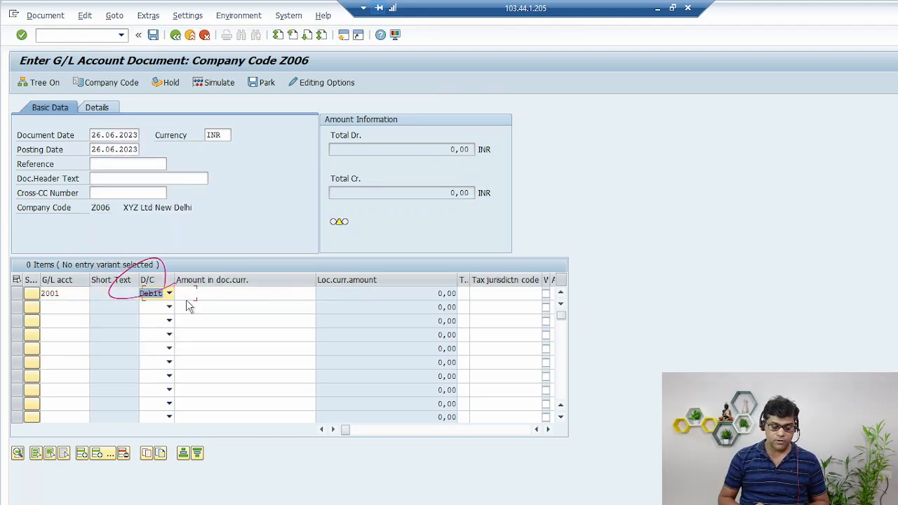
key(c)
key(Tab)
text(100)
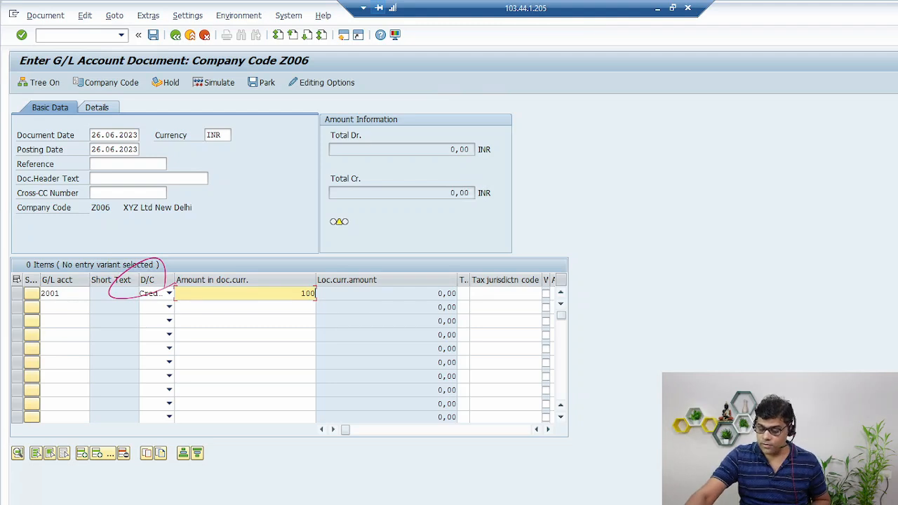
key(Escape)
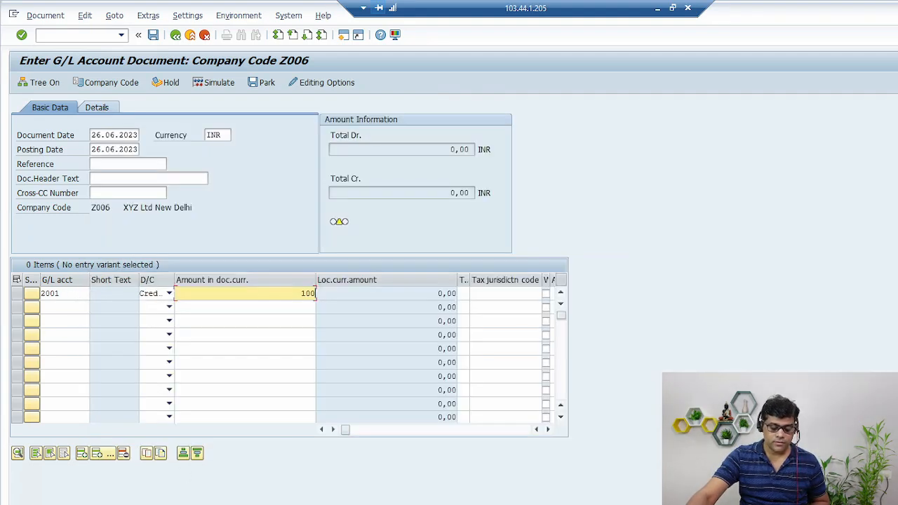
Step: Check account 2001 in the G/L accounts list and the reconciliation account in the vendor's company code data
click(292, 503)
click(362, 491)
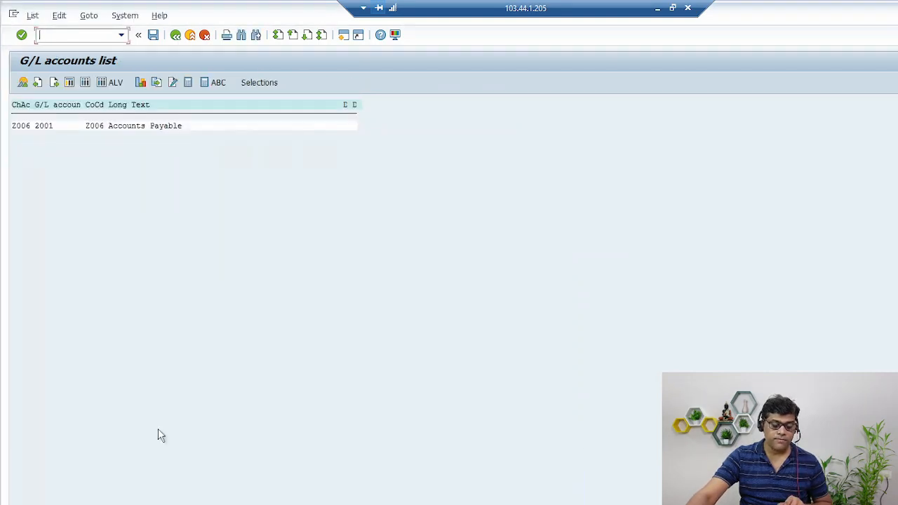
click(292, 504)
click(226, 484)
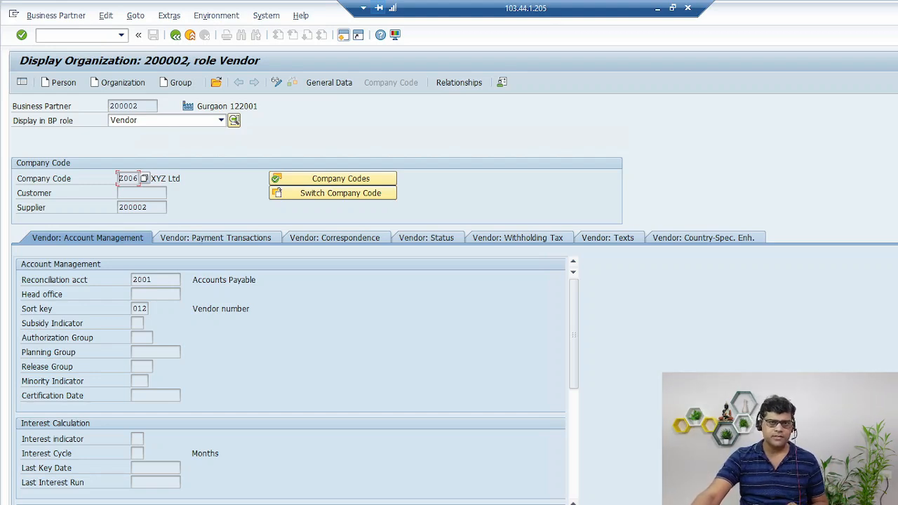
Step: Return to the G/L account document and validate the line item on account 2001
click(291, 504)
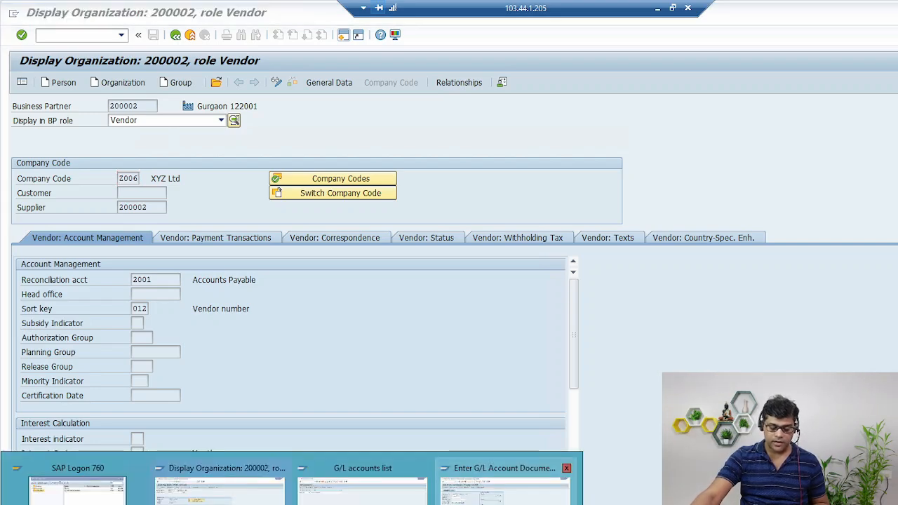
click(407, 497)
click(544, 484)
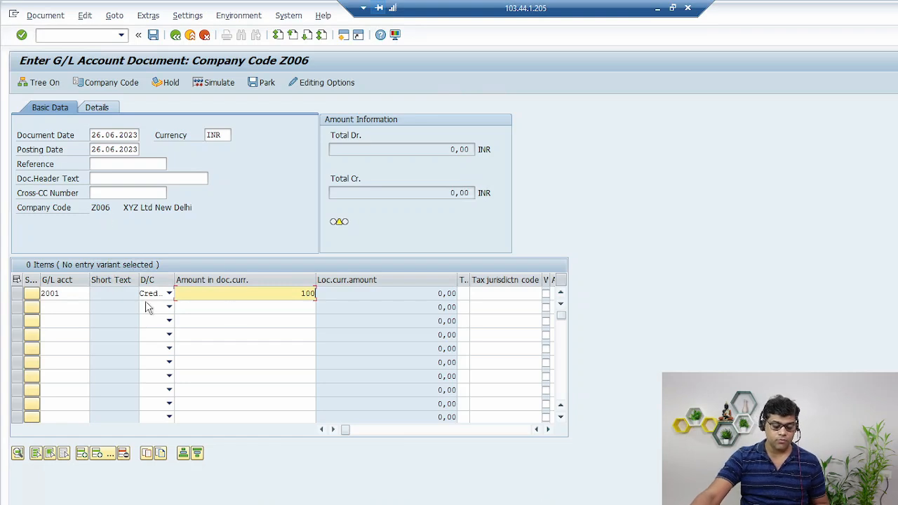
key(Return)
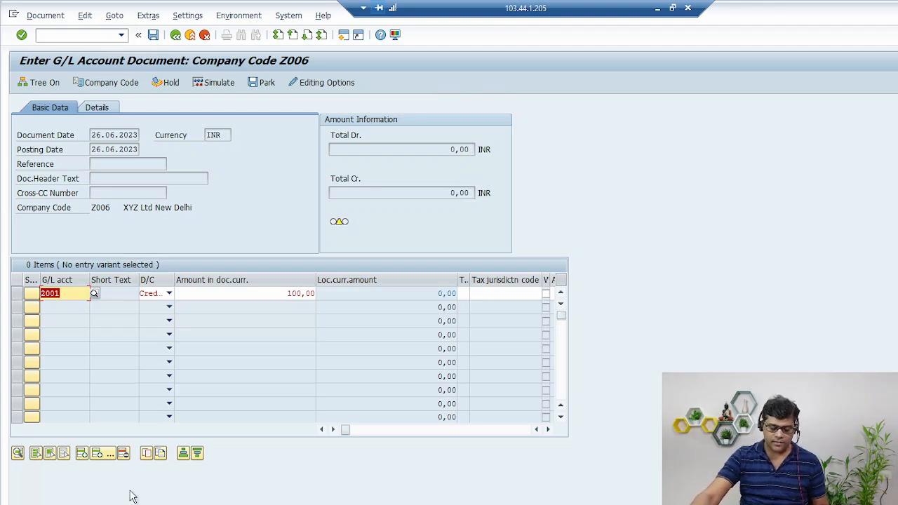
Step: Return to the vendor's company code data and switch the record to change mode for editing the reconciliation account
mouse_move(294, 503)
click(235, 486)
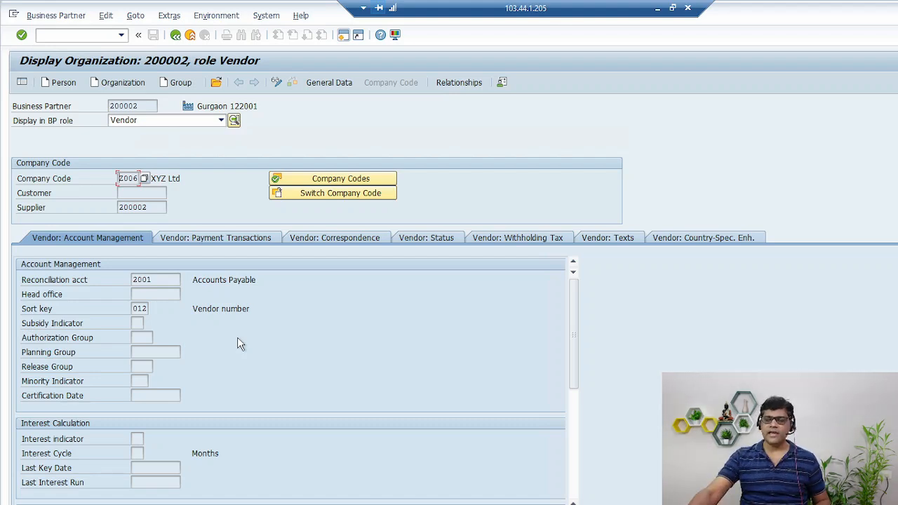
click(278, 82)
click(163, 280)
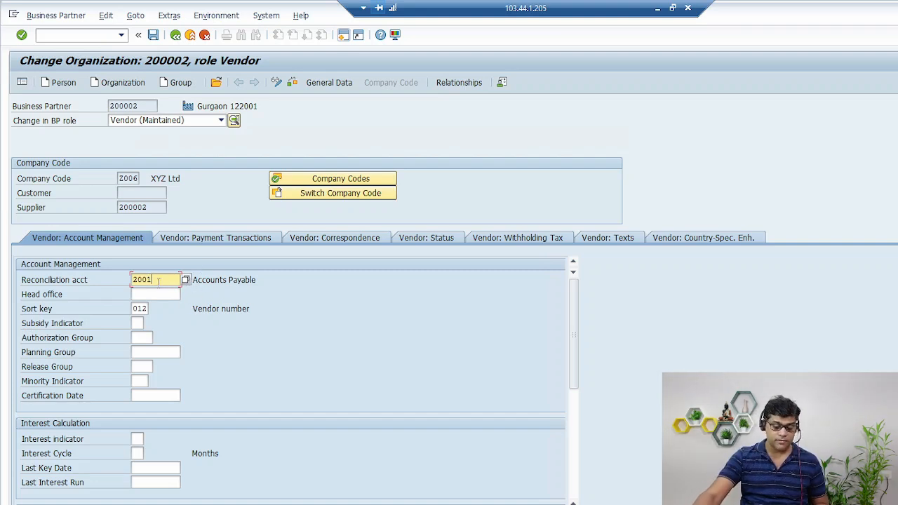
Step: Try to set the vendor's reconciliation account to 2010, and clear the entry
key(BackSpace)
key(BackSpace)
key(BackSpace)
key(BackSpace)
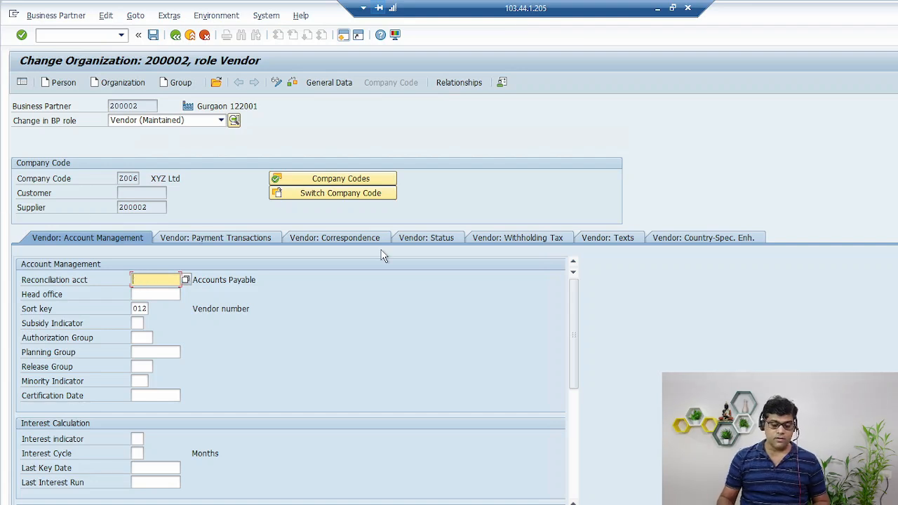
text(2010)
key(Return)
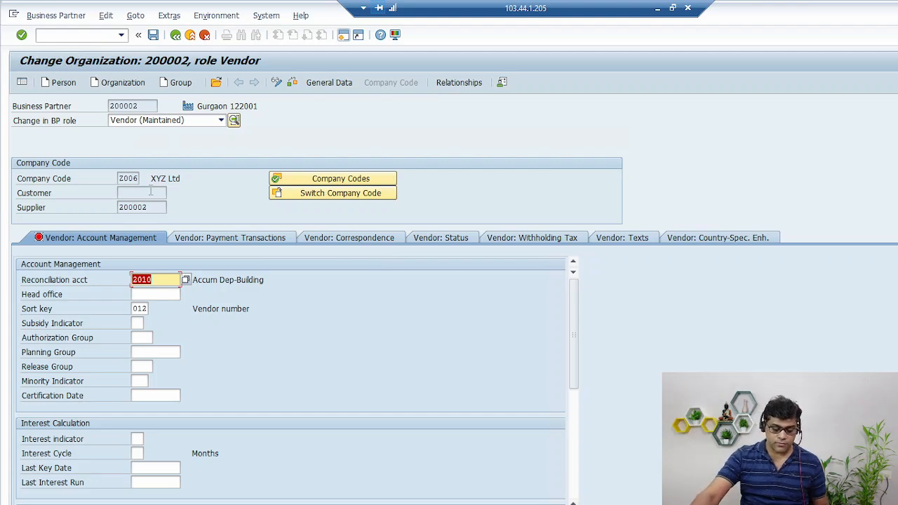
key(BackSpace)
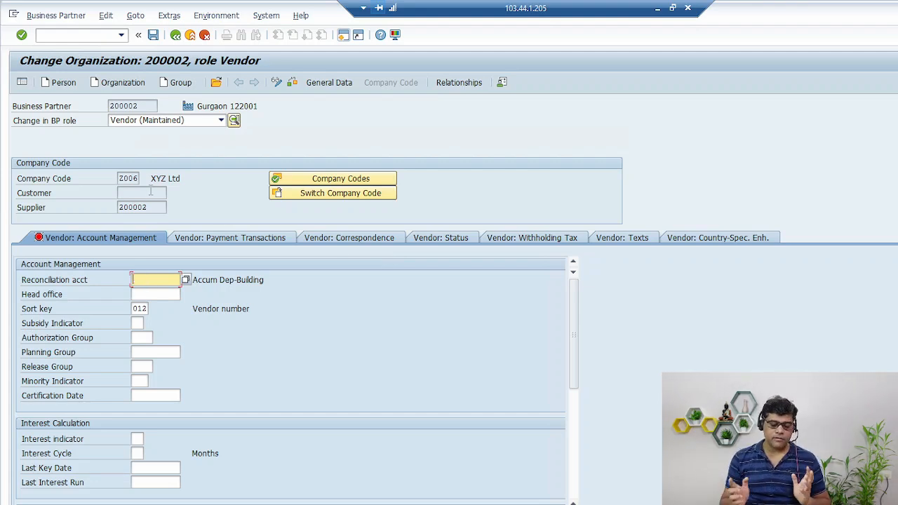
Step: Open the field help for the reconciliation account and display its technical information
right_click(162, 280)
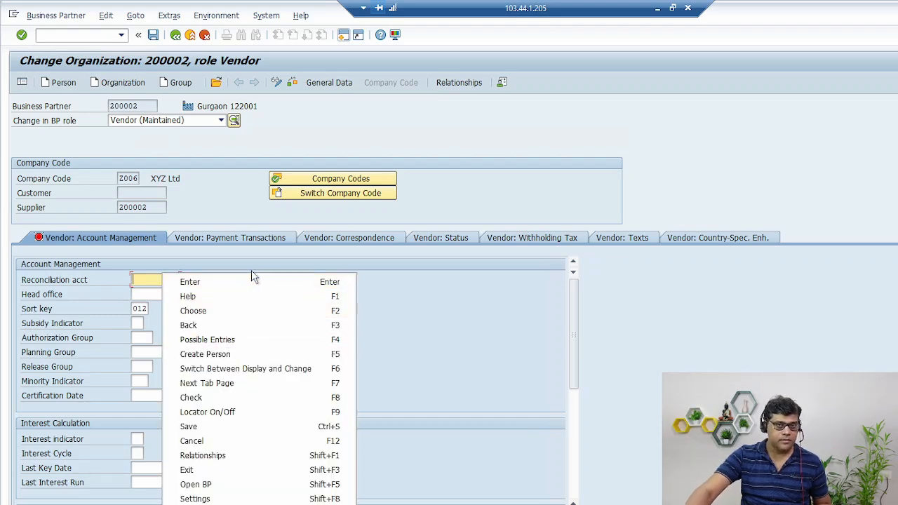
click(237, 298)
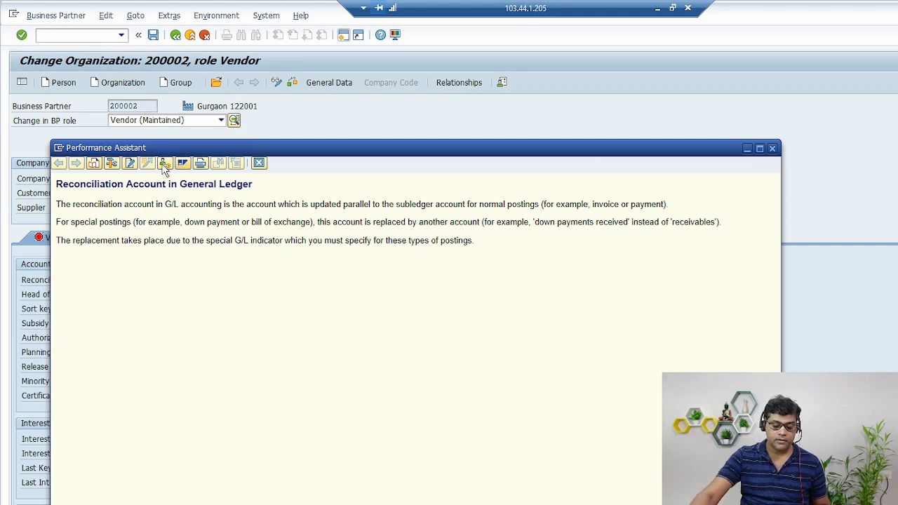
click(112, 162)
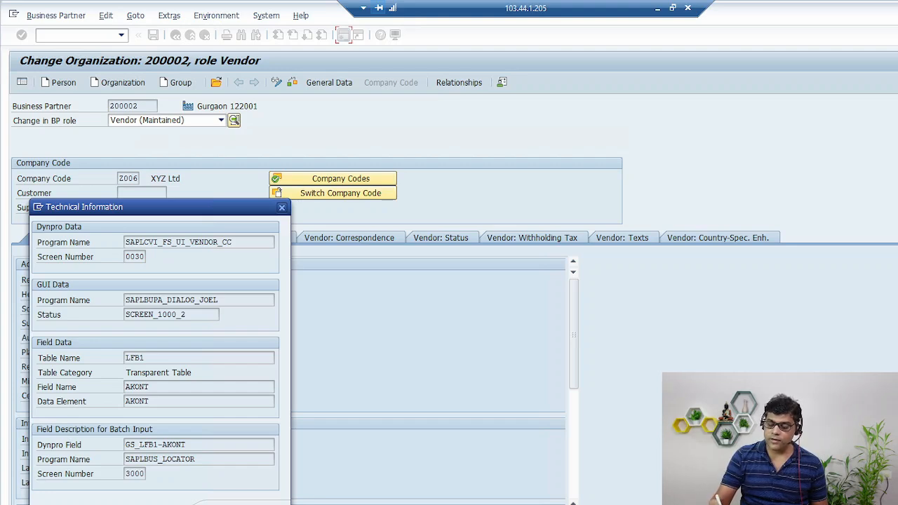
Step: Handwrite an on-screen note linking LFB1 by an arrow to "Comp Code - BP - Vendor Role"
mouse_move(430, 109)
mouse_down()
mouse_move(452, 122)
mouse_move(461, 110)
mouse_up()
mouse_move(467, 102)
mouse_down()
mouse_move(490, 121)
mouse_move(460, 155)
mouse_move(465, 140)
mouse_up()
mouse_move(441, 179)
mouse_down()
mouse_move(433, 198)
mouse_move(489, 181)
mouse_move(605, 105)
mouse_move(604, 123)
mouse_move(673, 86)
mouse_move(716, 77)
mouse_move(766, 42)
mouse_move(834, 30)
mouse_up()
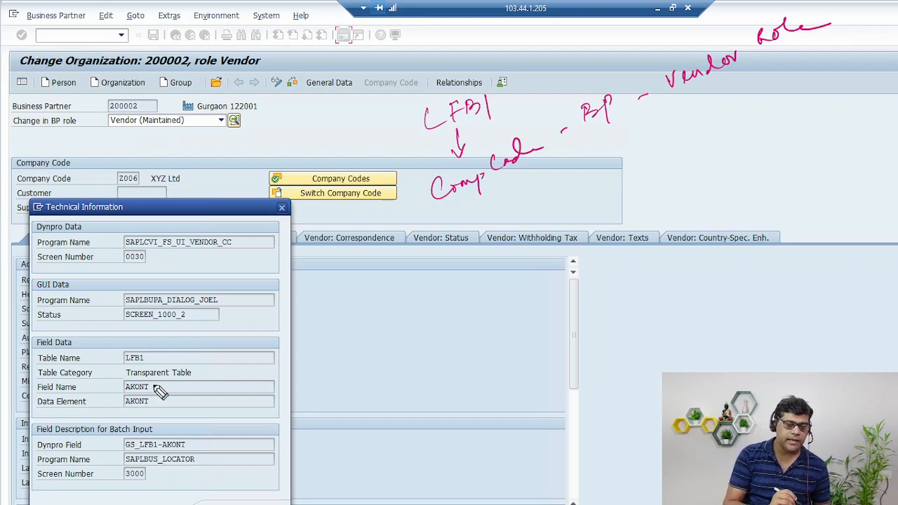
Step: Extend the handwritten note with an arrow to "AKONT - Recon Field", and erase the tick mark beside the field name
drag(164, 391, 203, 367)
drag(489, 199, 493, 226)
drag(483, 221, 502, 213)
drag(496, 259, 490, 271)
mouse_move(495, 258)
mouse_down()
mouse_move(501, 270)
mouse_move(503, 261)
mouse_up()
mouse_move(504, 254)
mouse_down()
mouse_move(509, 266)
mouse_move(526, 259)
mouse_up()
mouse_move(530, 245)
mouse_down()
mouse_move(556, 242)
mouse_move(576, 257)
mouse_up()
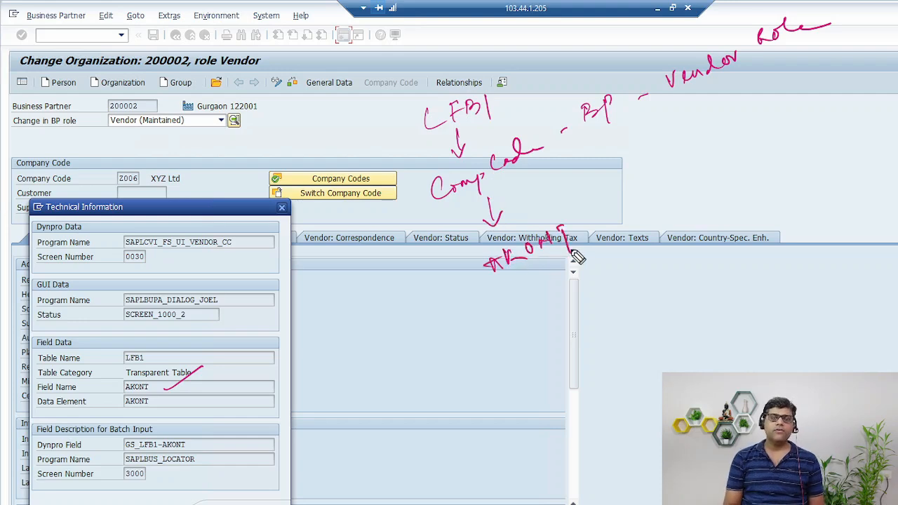
drag(593, 226, 608, 213)
mouse_move(640, 174)
mouse_down()
mouse_move(641, 190)
mouse_move(676, 186)
mouse_move(719, 168)
mouse_move(712, 140)
mouse_move(755, 132)
mouse_move(773, 113)
mouse_move(774, 129)
mouse_up()
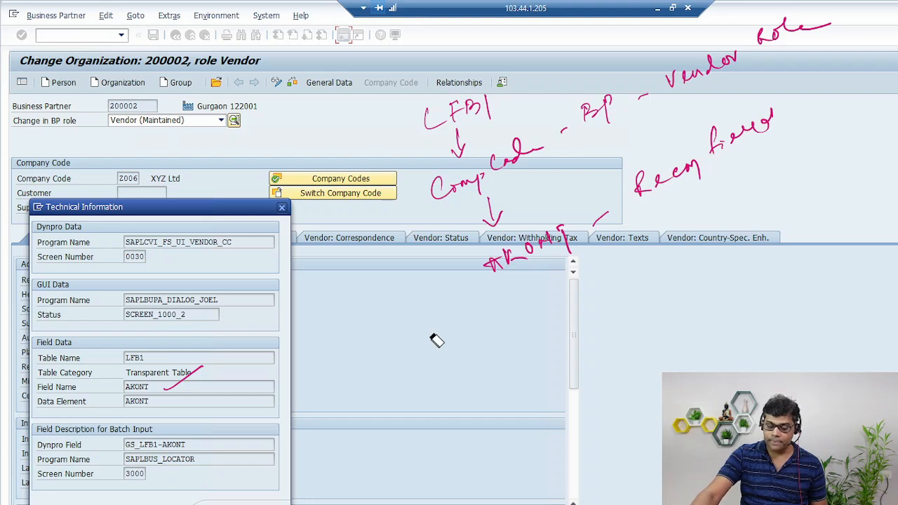
click(179, 381)
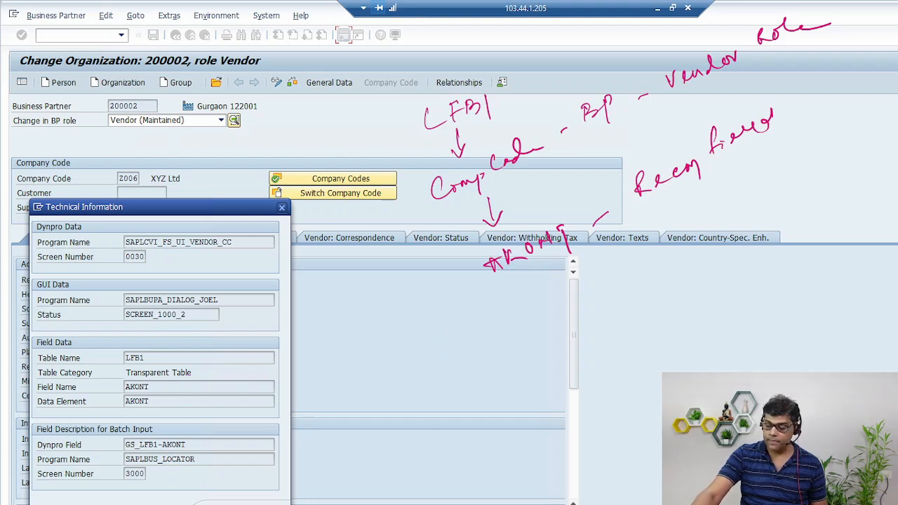
Step: Open the dictionary definition of table LFB1 from the AKONT field name and display that field's foreign key
double_click(135, 389)
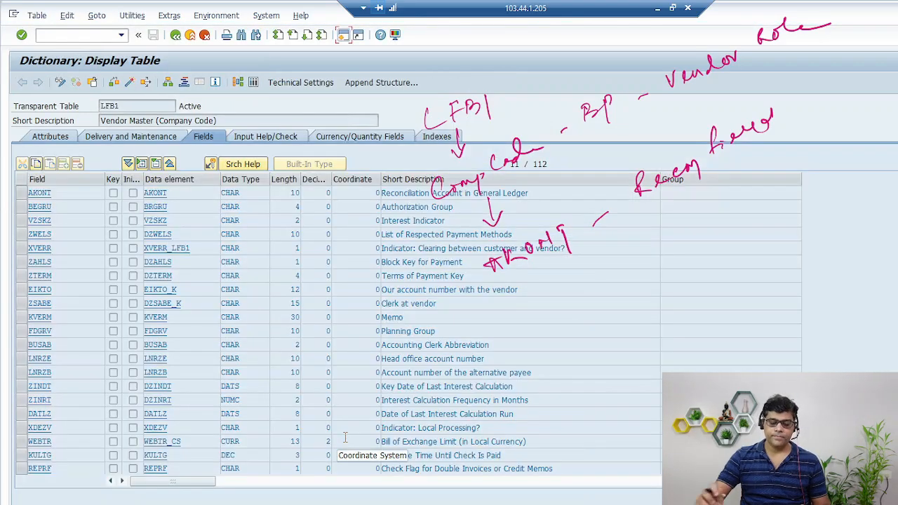
click(23, 193)
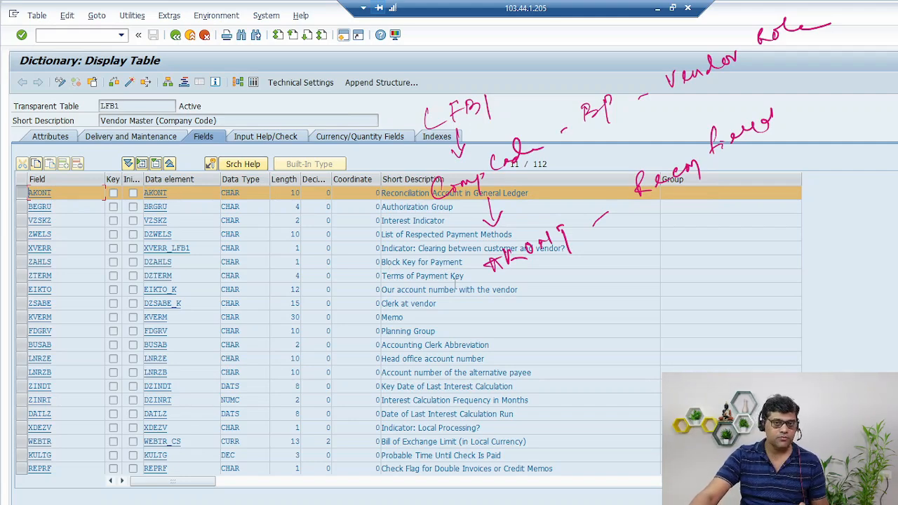
click(211, 165)
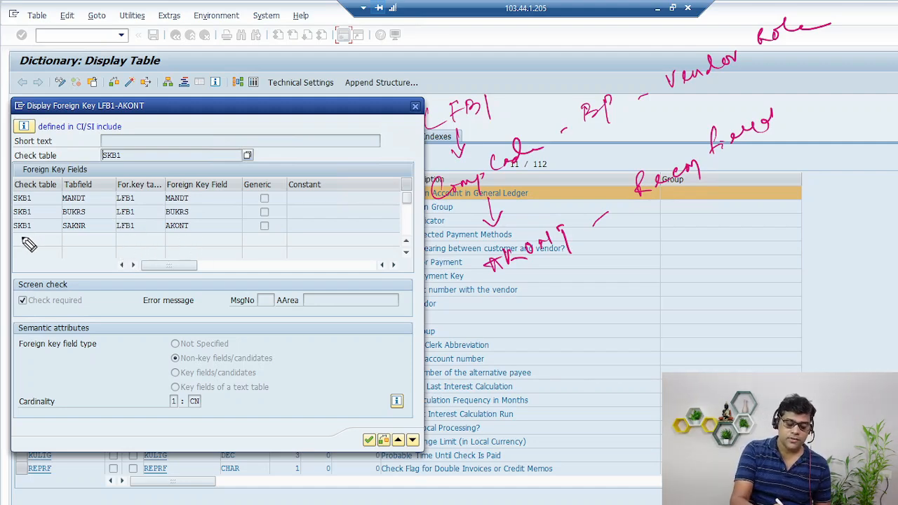
Step: Draw arrows from check table SKB1 to LFB1 and to a handwritten note reading "GL Master Comp Code"
mouse_move(20, 236)
mouse_down()
mouse_move(25, 248)
mouse_move(73, 271)
mouse_move(121, 239)
mouse_move(117, 251)
mouse_up()
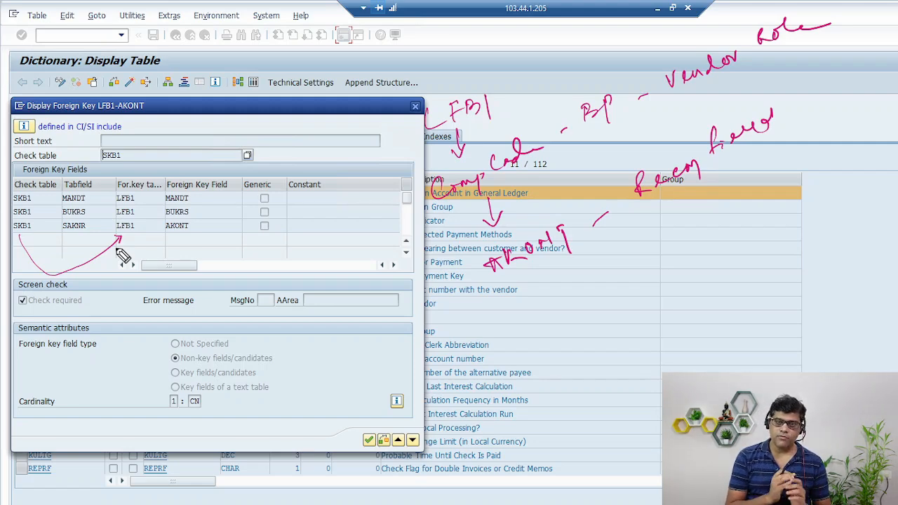
mouse_move(15, 233)
mouse_down()
mouse_move(36, 350)
mouse_move(48, 360)
mouse_up()
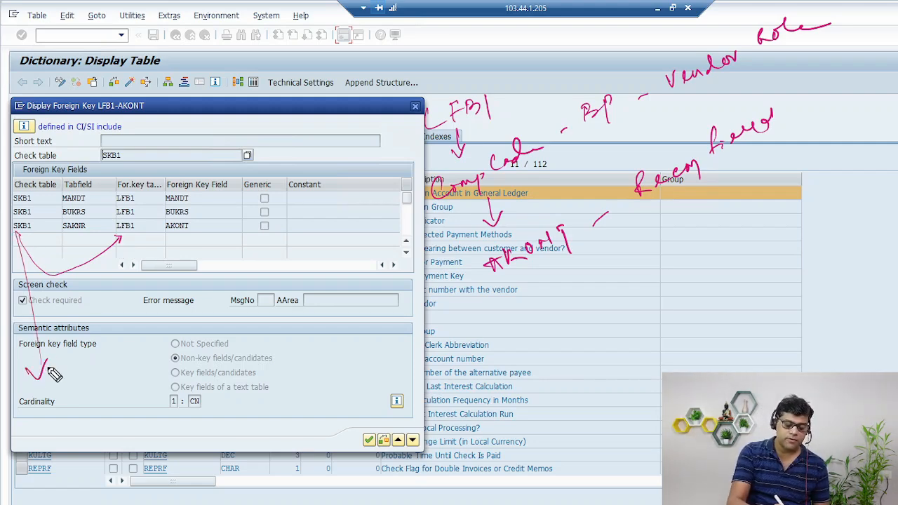
drag(38, 447, 156, 372)
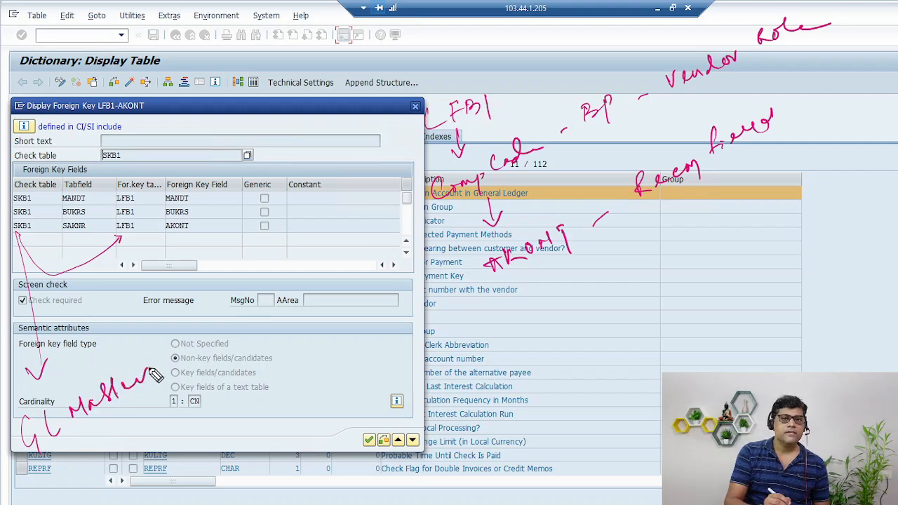
mouse_move(39, 496)
mouse_down()
mouse_move(112, 449)
mouse_move(130, 423)
mouse_move(184, 400)
mouse_up()
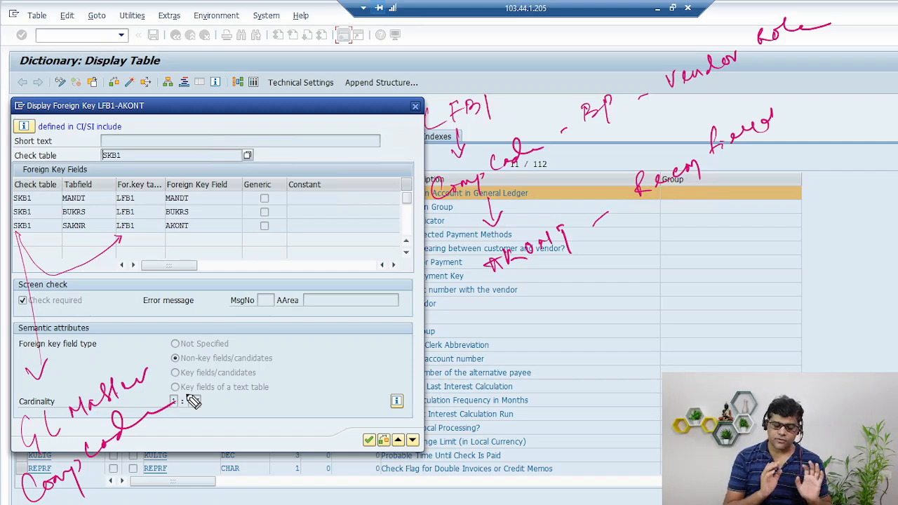
Step: Handwrite "GL No 2001" under the SAKNR foreign key field with arrows above and below it, and mark the last SKB1 row
mouse_move(82, 241)
mouse_down()
mouse_move(89, 271)
mouse_move(110, 257)
mouse_up()
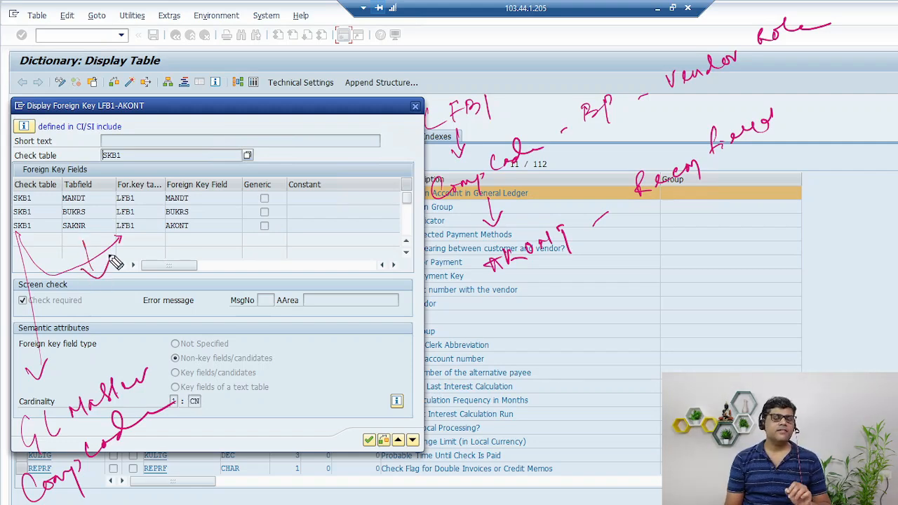
drag(102, 290, 109, 316)
mouse_move(113, 285)
mouse_down()
mouse_move(121, 297)
mouse_move(145, 272)
mouse_up()
drag(150, 266, 148, 271)
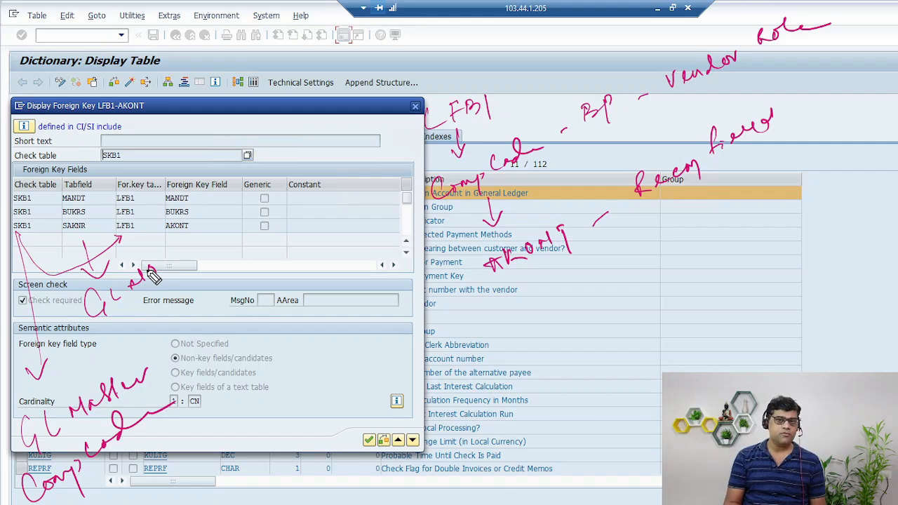
mouse_move(129, 313)
mouse_down()
mouse_move(134, 330)
mouse_move(164, 304)
mouse_move(173, 308)
mouse_move(166, 333)
mouse_move(197, 359)
mouse_up()
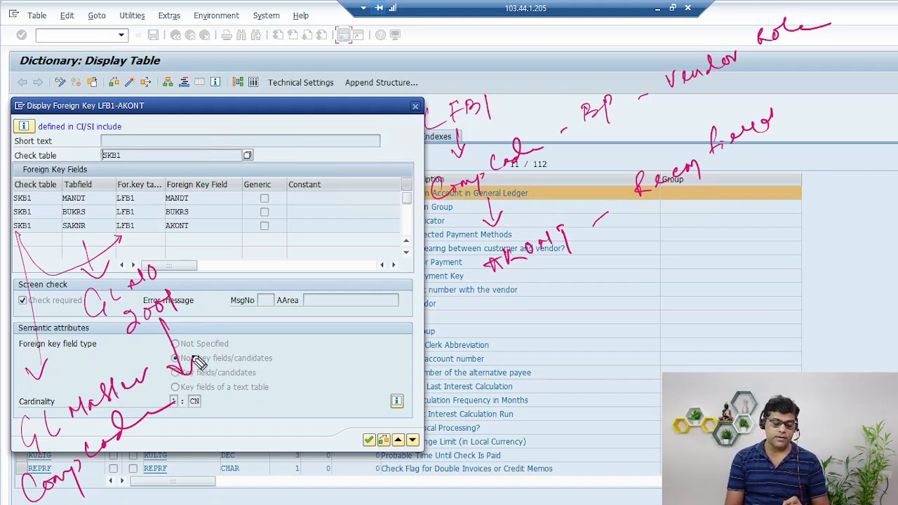
drag(40, 227, 6, 262)
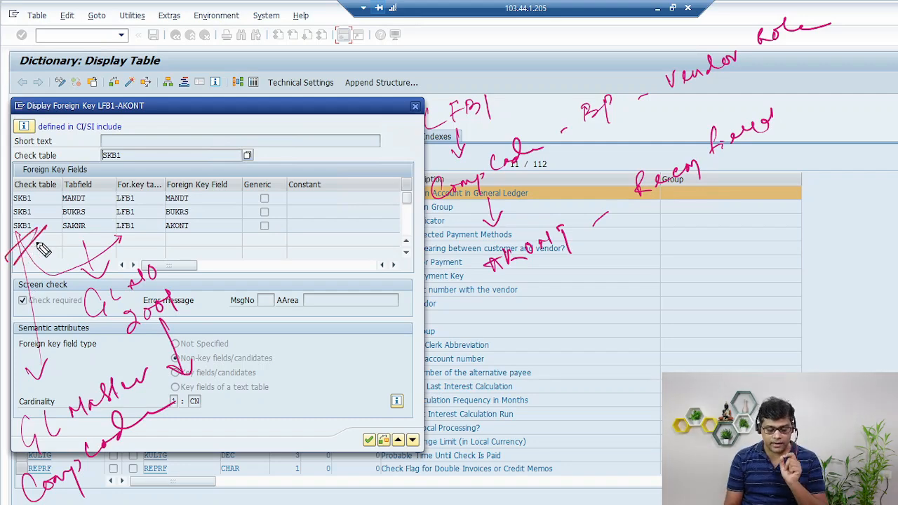
Step: Extend the handwritten note with "Recon ID" leading to a circled "K", and clear all on-screen annotations
mouse_move(224, 385)
mouse_down()
mouse_move(219, 417)
mouse_move(267, 376)
mouse_move(297, 395)
mouse_move(311, 356)
mouse_move(317, 374)
mouse_up()
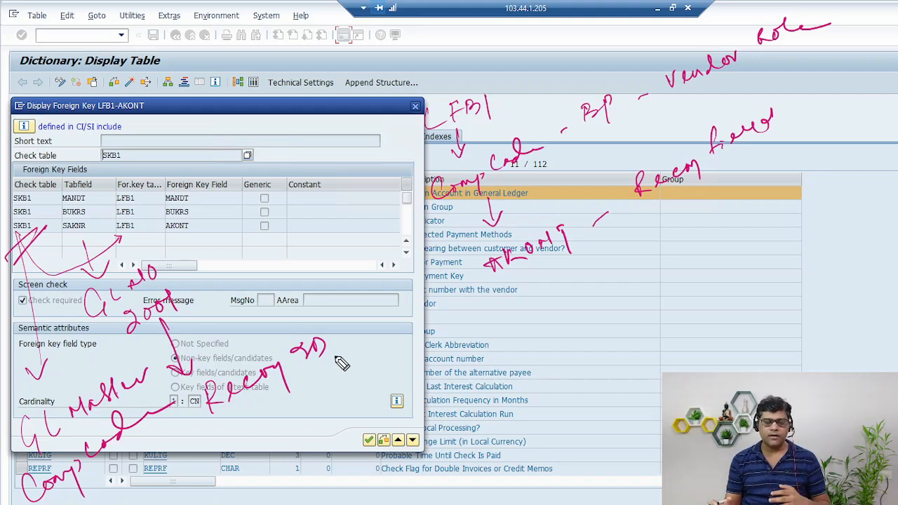
drag(303, 392, 304, 389)
drag(343, 334, 367, 311)
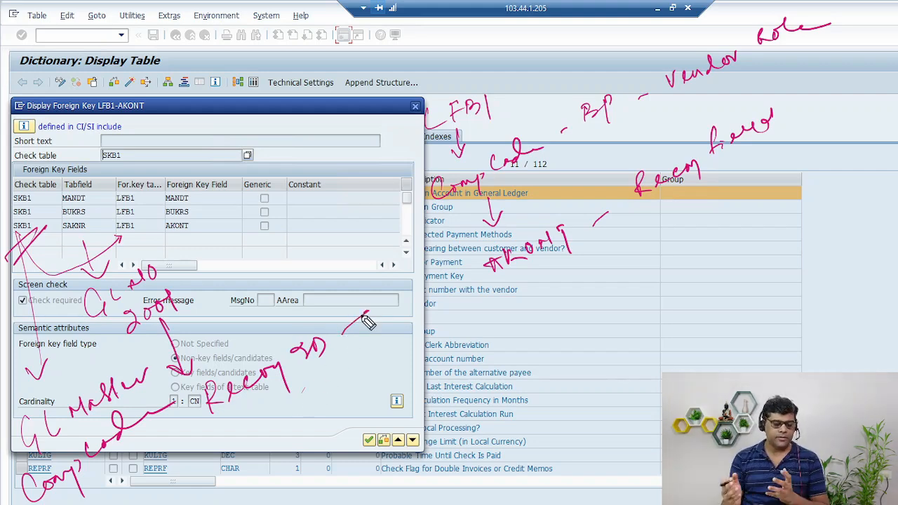
drag(383, 288, 392, 306)
mouse_move(399, 293)
mouse_down()
mouse_move(390, 302)
mouse_move(414, 280)
mouse_move(419, 309)
mouse_up()
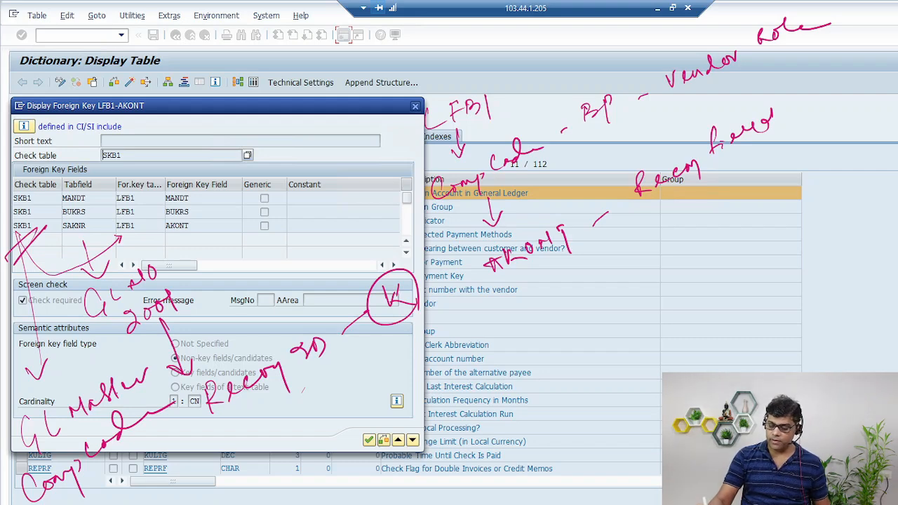
key(Escape)
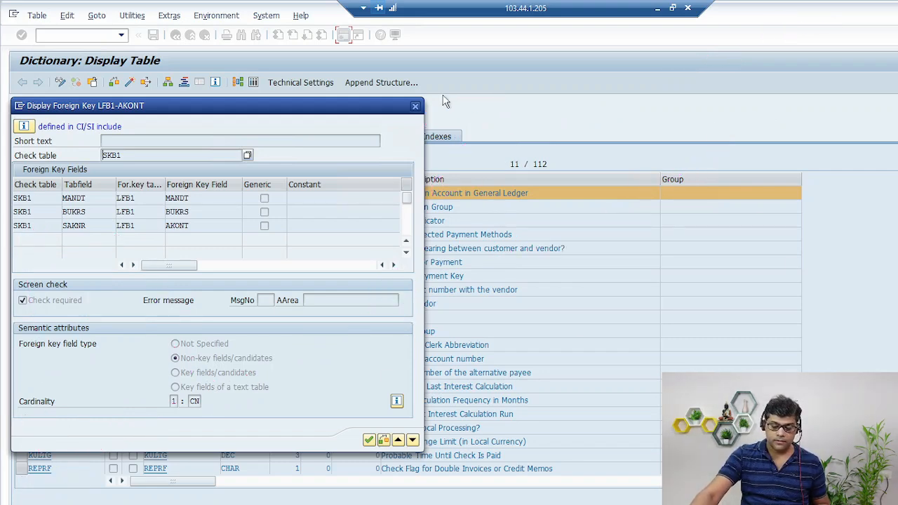
Step: Close the foreign key display, start SE16N in a new session and enter SKB1 as the table
click(416, 106)
click(345, 36)
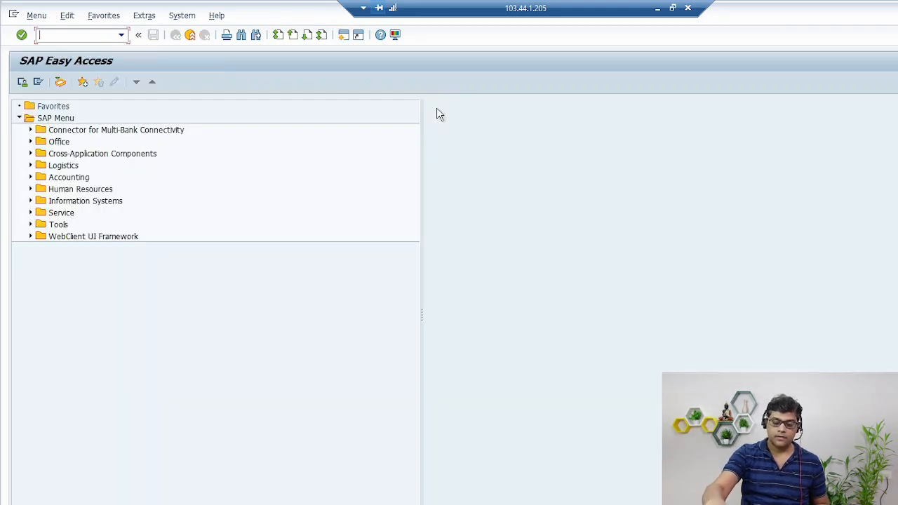
text(SE16N)
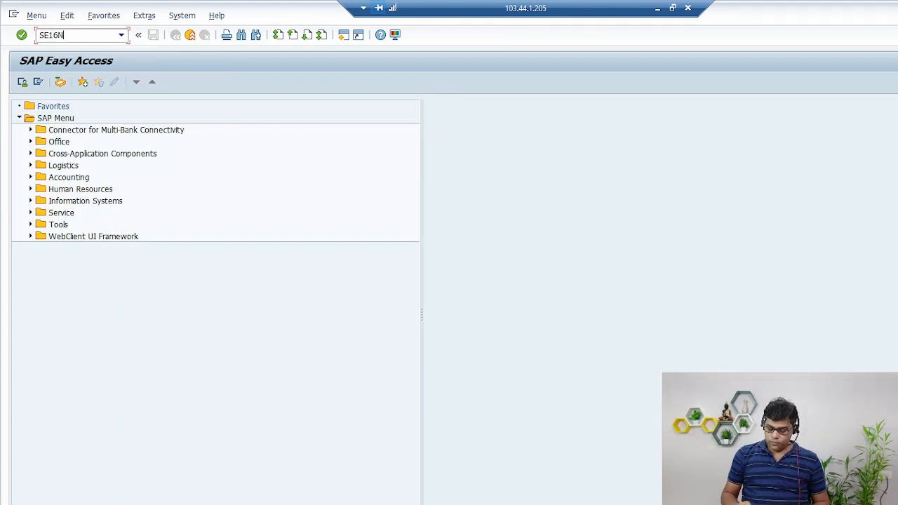
key(Return)
text(SKB1)
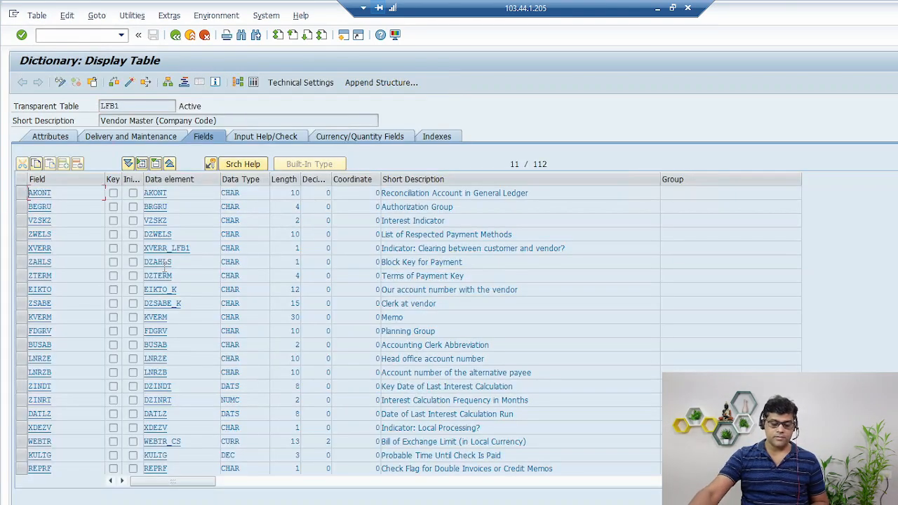
Step: Review the field details of AKONT in table LFB1, and display its foreign key to check the check table name
click(22, 193)
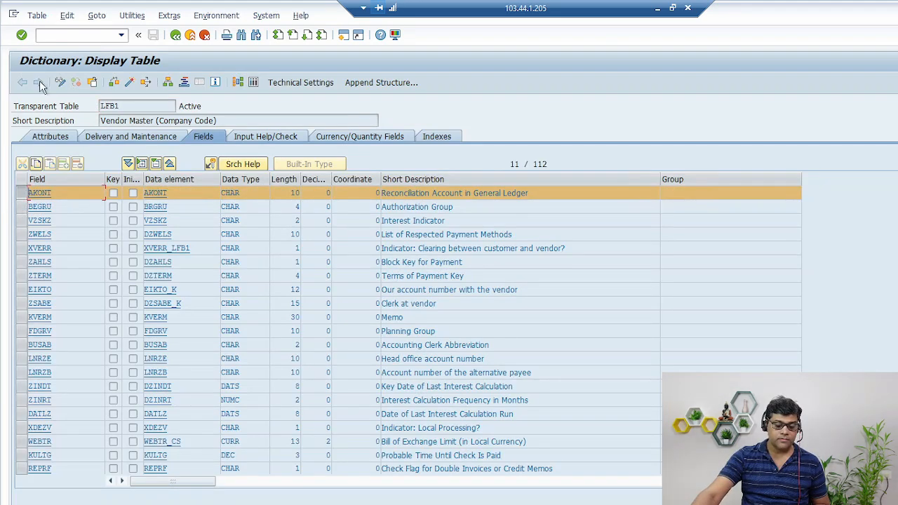
double_click(39, 193)
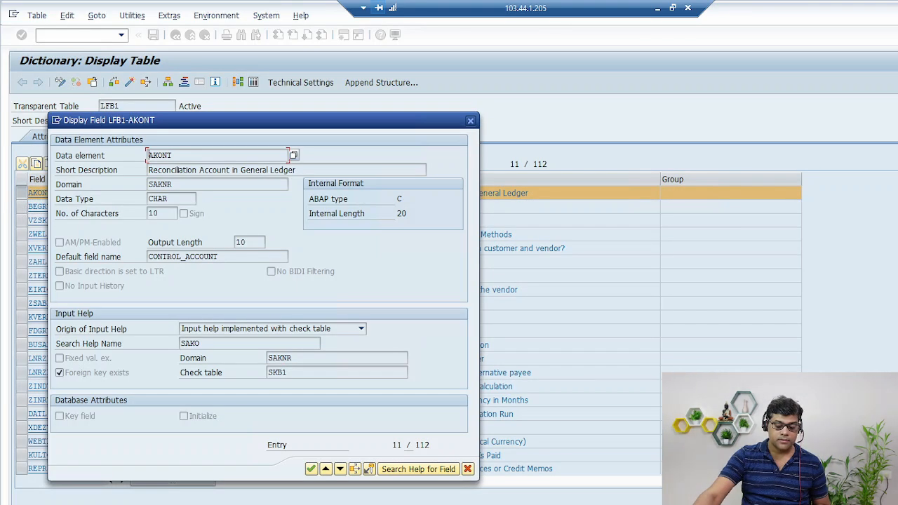
click(468, 468)
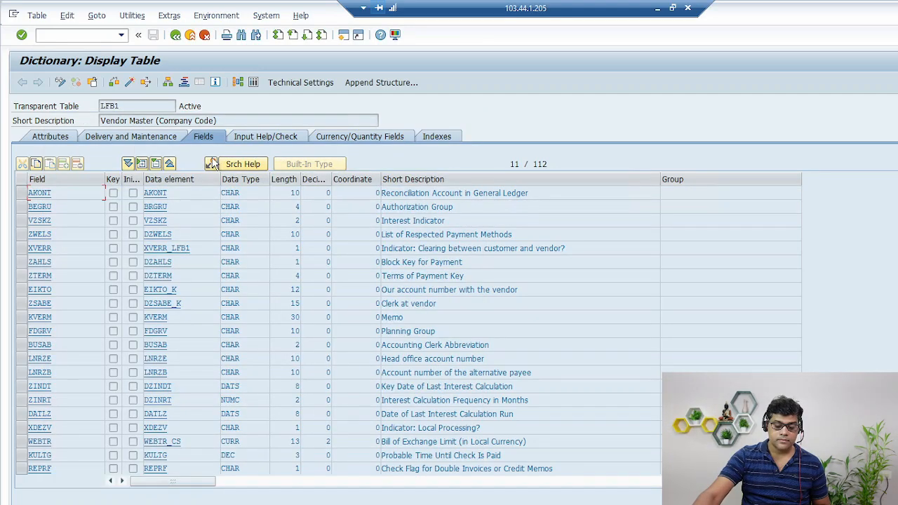
click(211, 164)
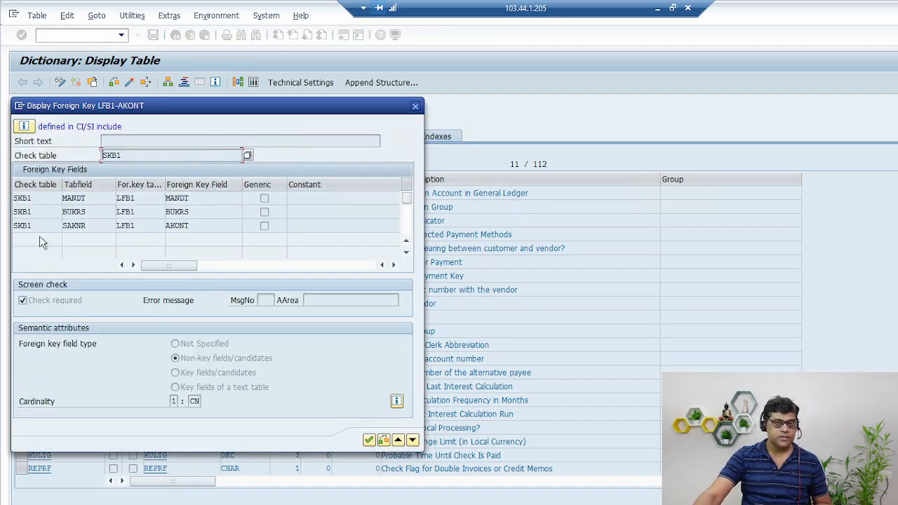
Step: Return to the General Table Display and show the SKB1 entry for company code Z006 and G/L account 2001
key(alt+Tab)
key(Return)
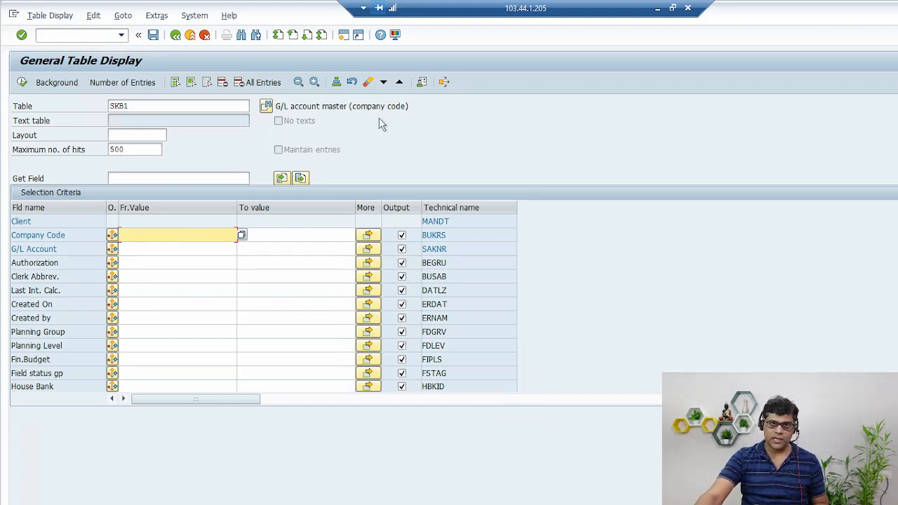
text(Z006)
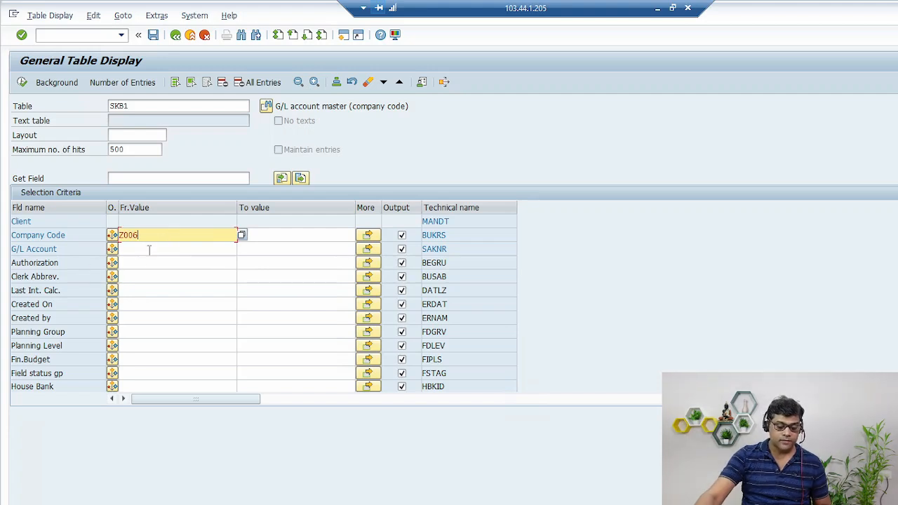
key(Down)
text(2001)
key(Return)
click(22, 82)
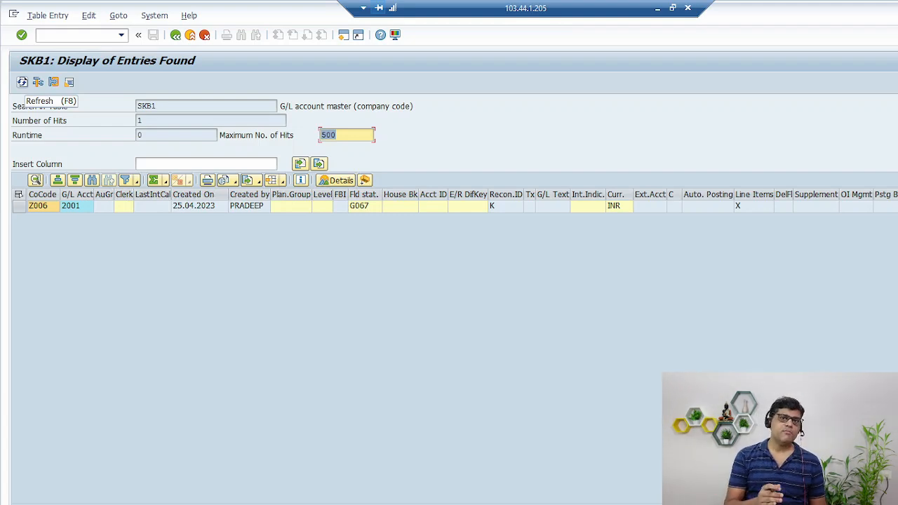
Step: Circle the Recon.ID value K, and handwrite 2001 below the entry with lines branching out towards S1, S2 and S3
mouse_move(524, 203)
mouse_down()
mouse_move(498, 237)
mouse_move(516, 225)
mouse_up()
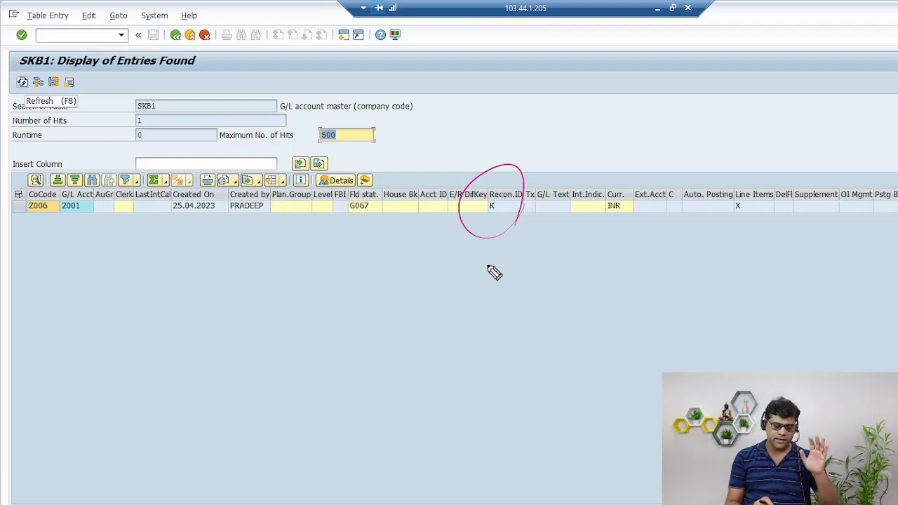
mouse_move(268, 336)
mouse_down()
mouse_move(287, 363)
mouse_move(317, 337)
mouse_up()
mouse_move(324, 319)
mouse_down()
mouse_move(337, 354)
mouse_move(637, 245)
mouse_up()
mouse_move(351, 344)
mouse_down()
mouse_move(554, 438)
mouse_move(582, 371)
mouse_move(464, 339)
mouse_move(671, 317)
mouse_up()
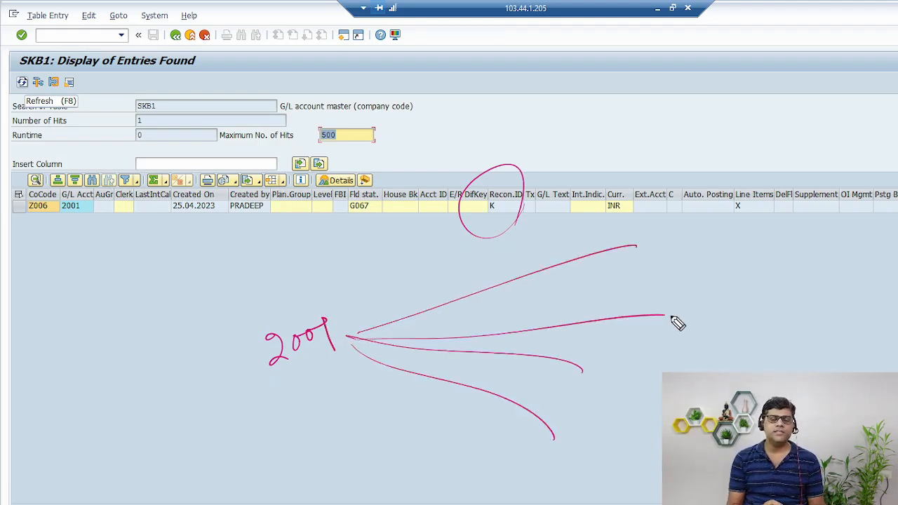
mouse_move(672, 210)
mouse_down()
mouse_move(661, 231)
mouse_move(682, 230)
mouse_up()
mouse_move(696, 294)
mouse_down()
mouse_move(689, 307)
mouse_move(733, 300)
mouse_up()
mouse_move(705, 351)
mouse_down()
mouse_move(699, 367)
mouse_move(727, 357)
mouse_up()
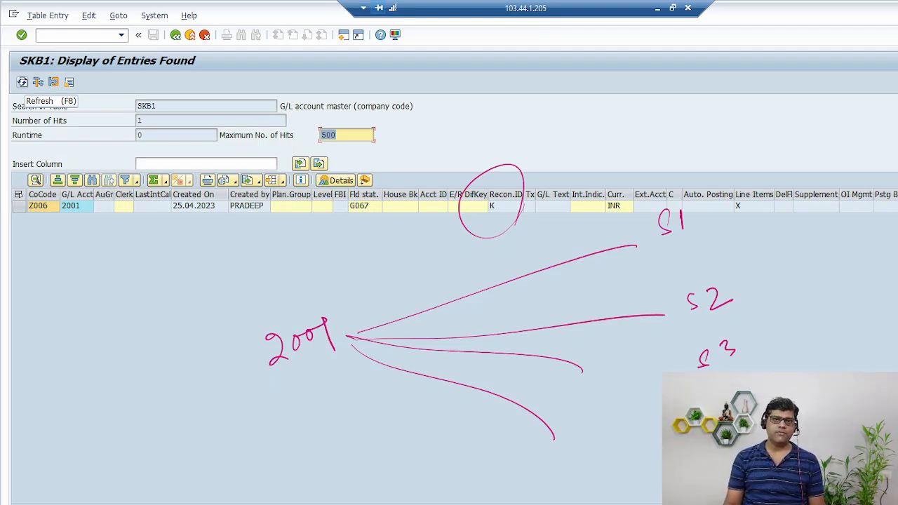
Step: Circle the handwritten 2001, add tick marks beside it and the S entries, and clear all on-screen annotations
drag(373, 353, 366, 338)
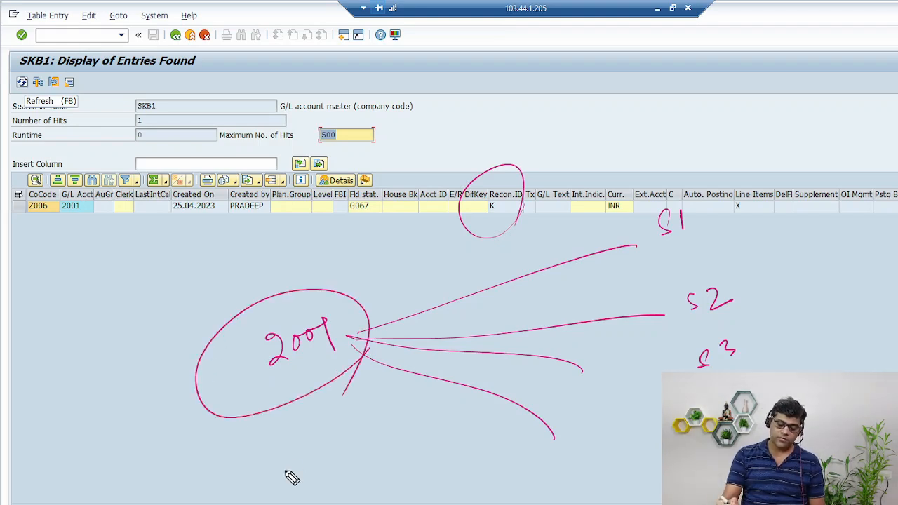
drag(731, 192, 778, 169)
drag(758, 268, 785, 246)
drag(772, 325, 795, 306)
drag(780, 358, 816, 345)
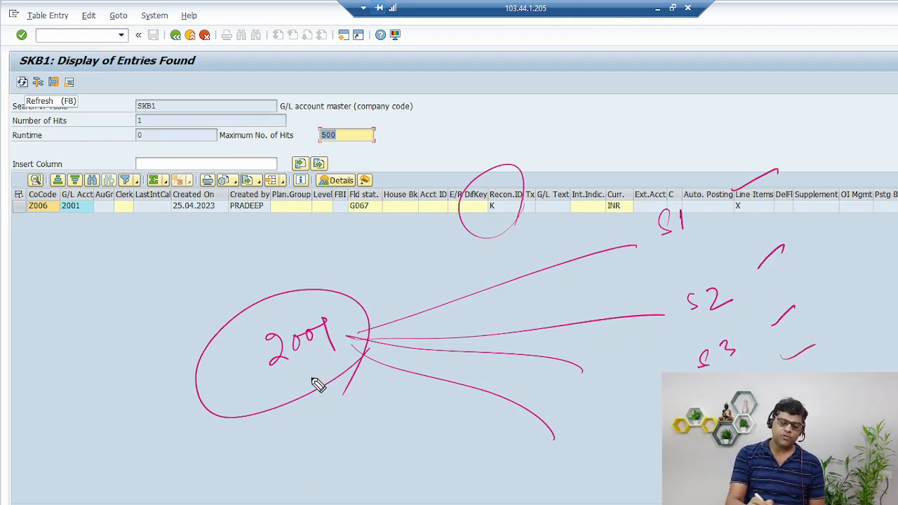
drag(258, 434, 366, 350)
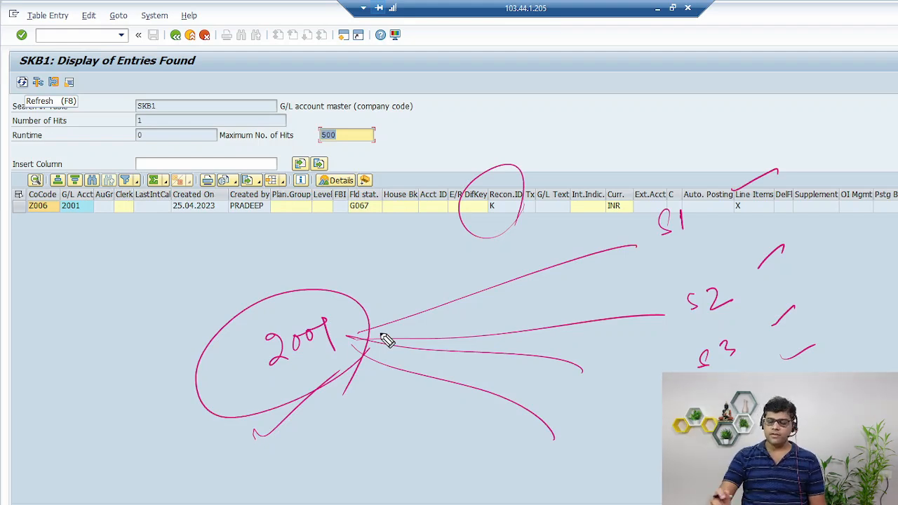
key(Escape)
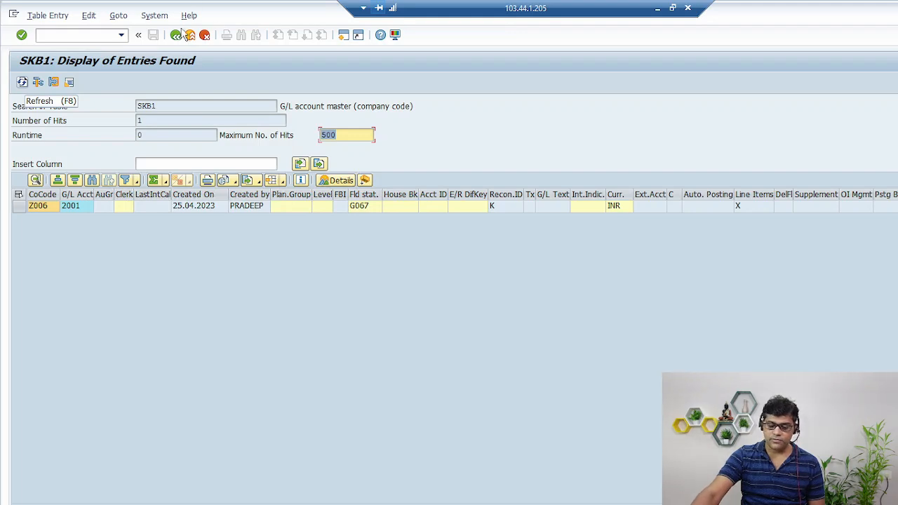
Step: Open central G/L account maintenance in another session, find account 2001 and display its master data
click(344, 36)
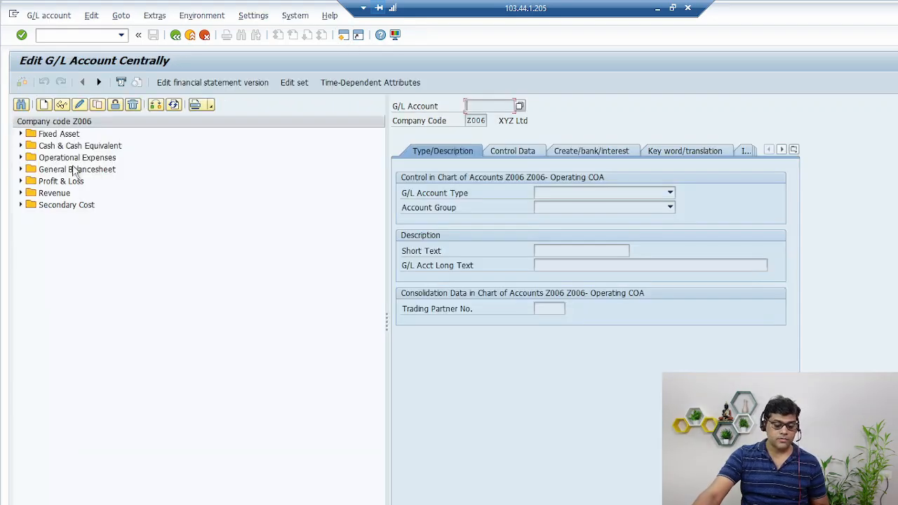
click(21, 105)
text(2001)
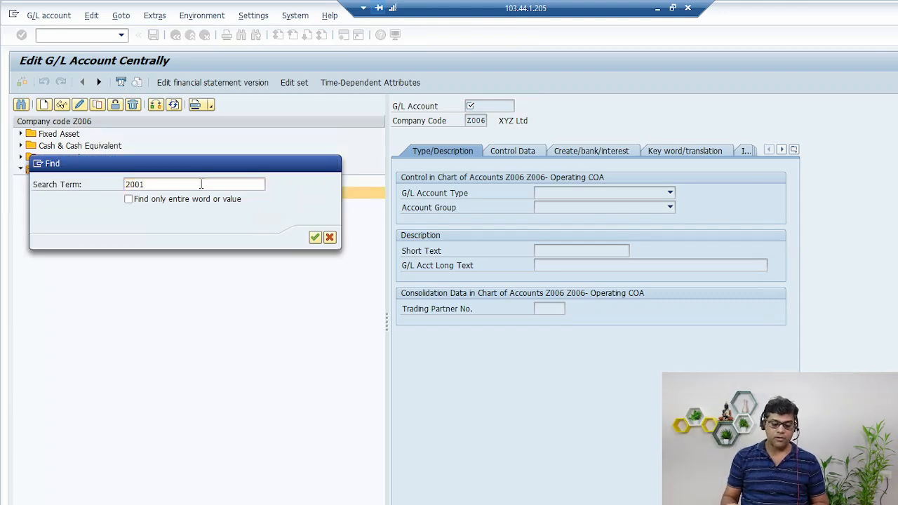
key(Return)
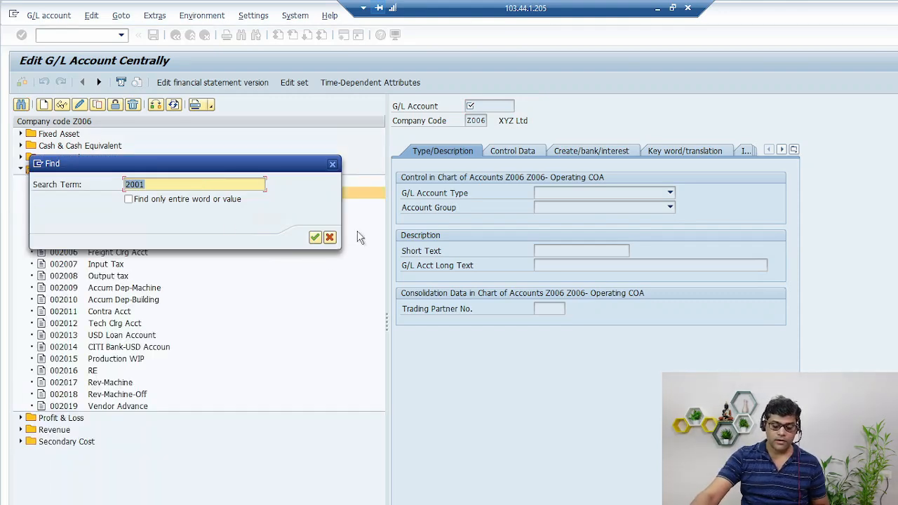
click(329, 237)
click(62, 105)
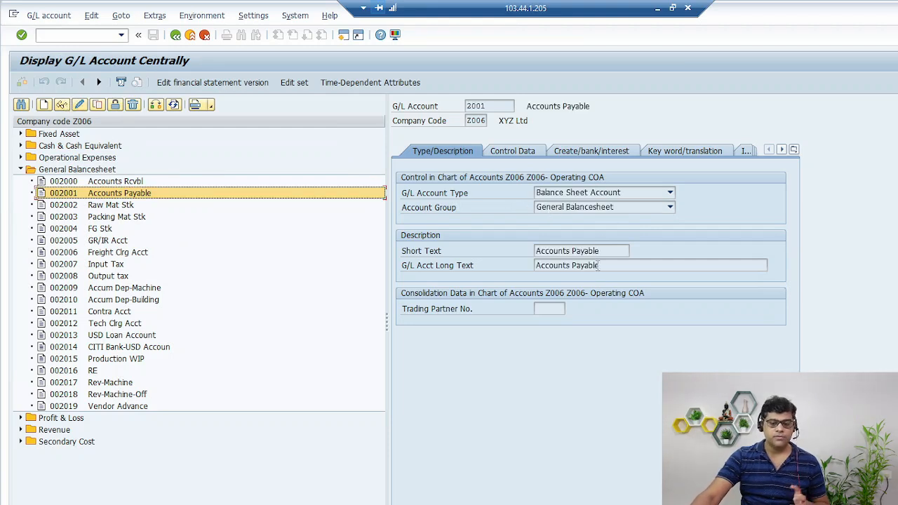
Step: Examine the control data of account 2001 and the available options for Recon. Account for Acct Type
click(503, 149)
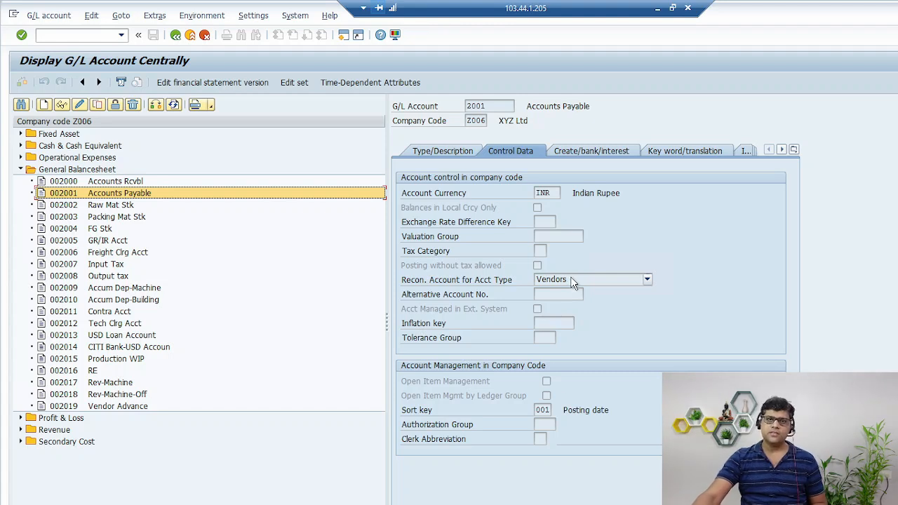
click(674, 503)
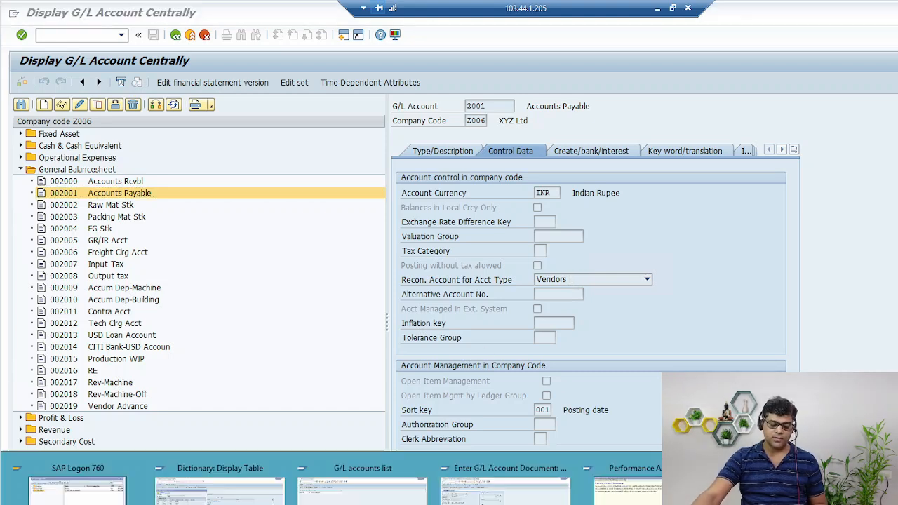
click(685, 352)
click(605, 280)
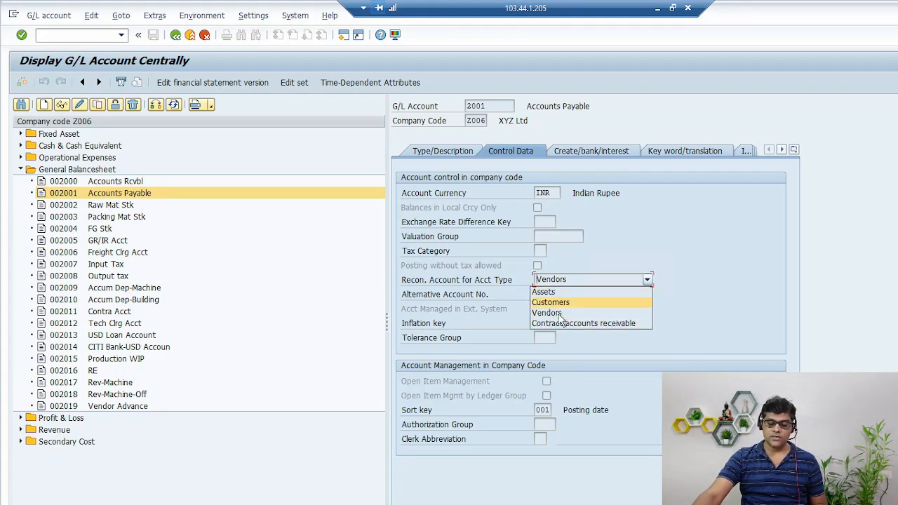
click(805, 358)
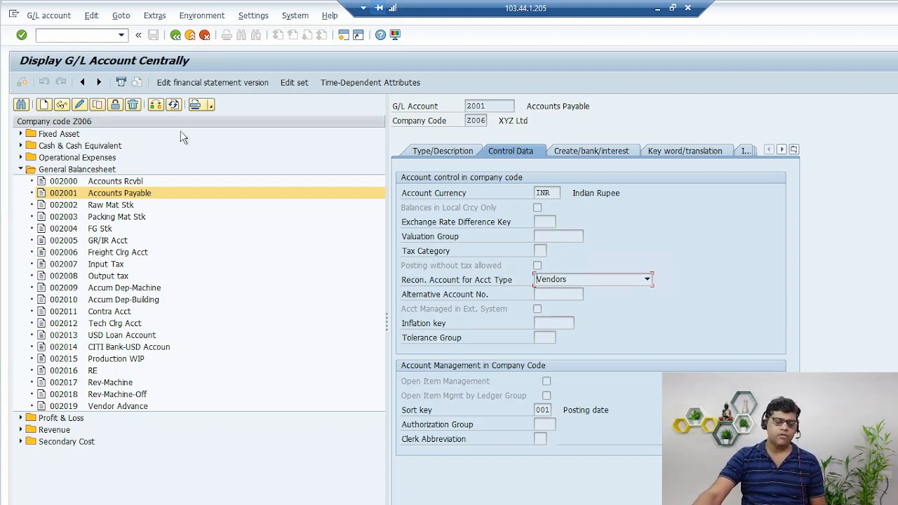
Step: Collapse the General Balancesheet account group and switch to the PowerPoint presentation
click(21, 169)
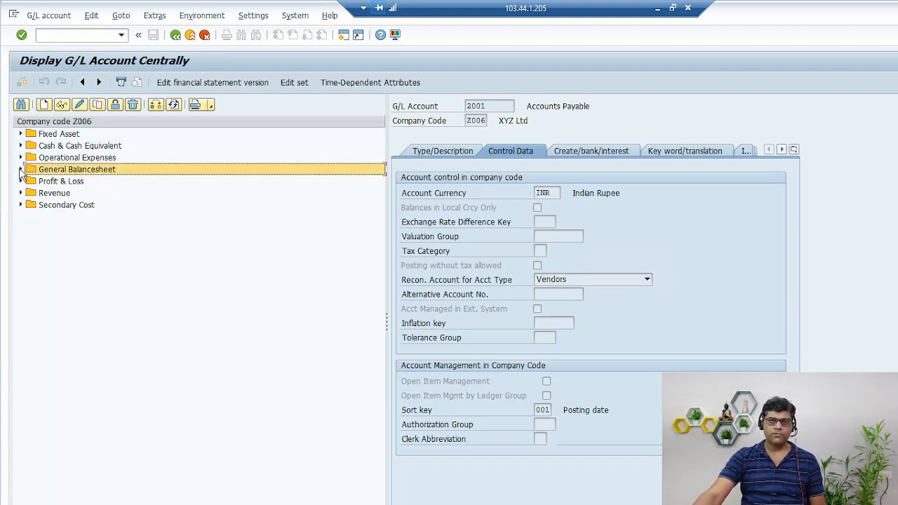
key(alt+Tab)
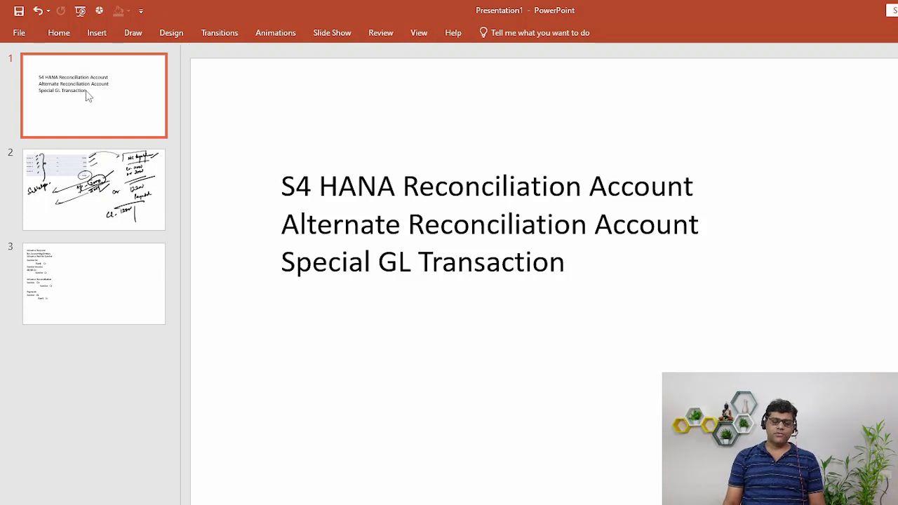
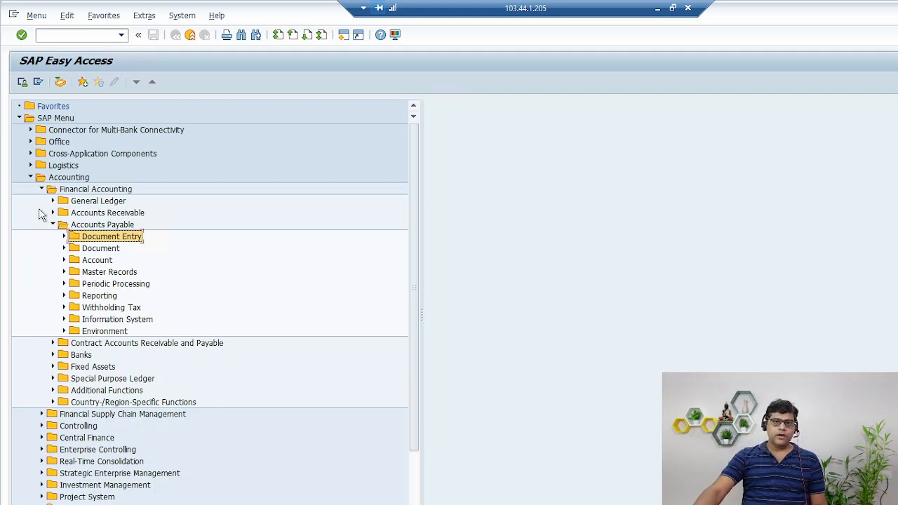
Step: Open the F-47 down payment request transaction from Accounts Payable document entry
click(119, 226)
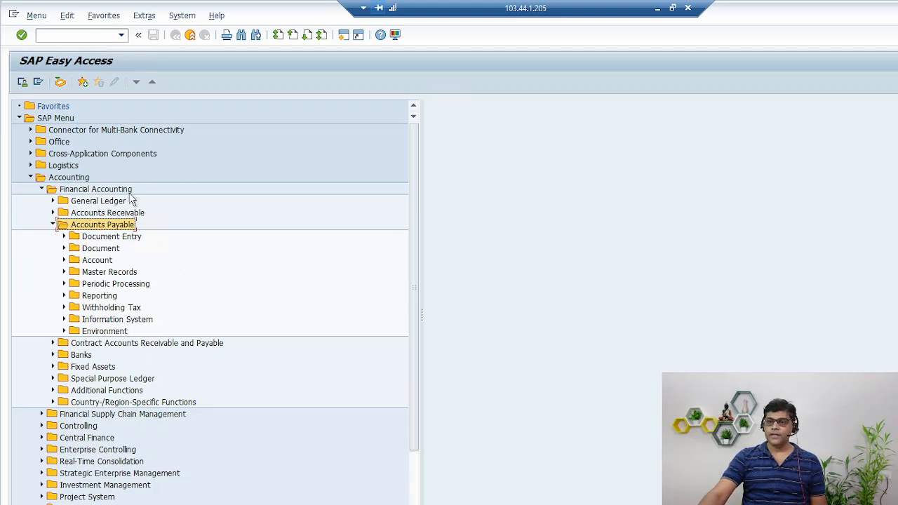
click(64, 236)
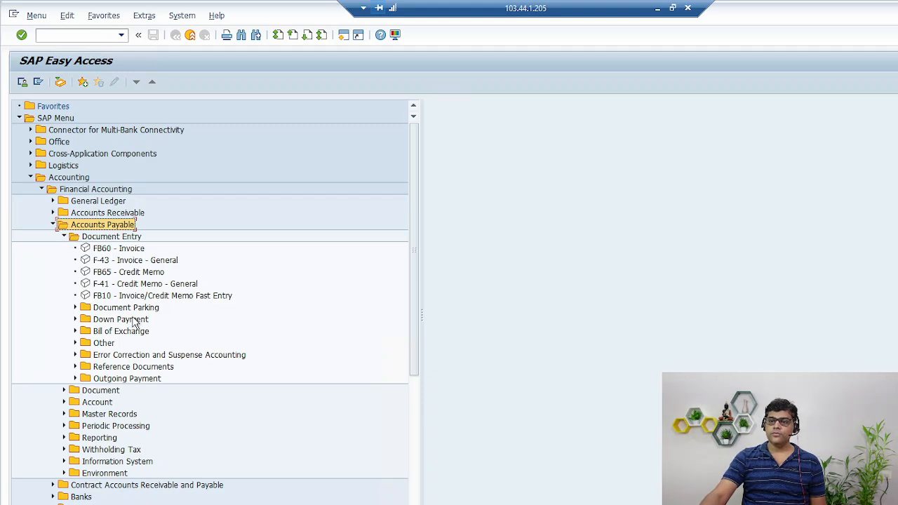
scroll(134, 320, down, 1)
click(123, 296)
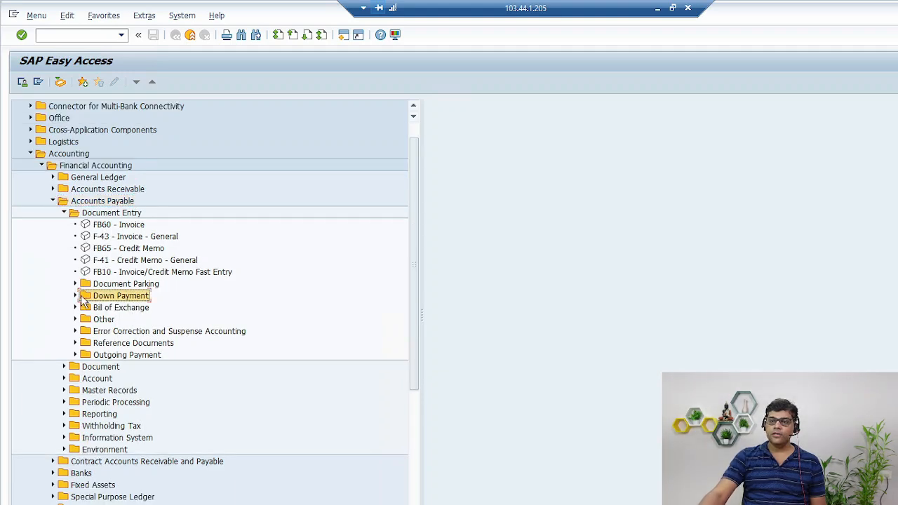
click(75, 296)
click(144, 309)
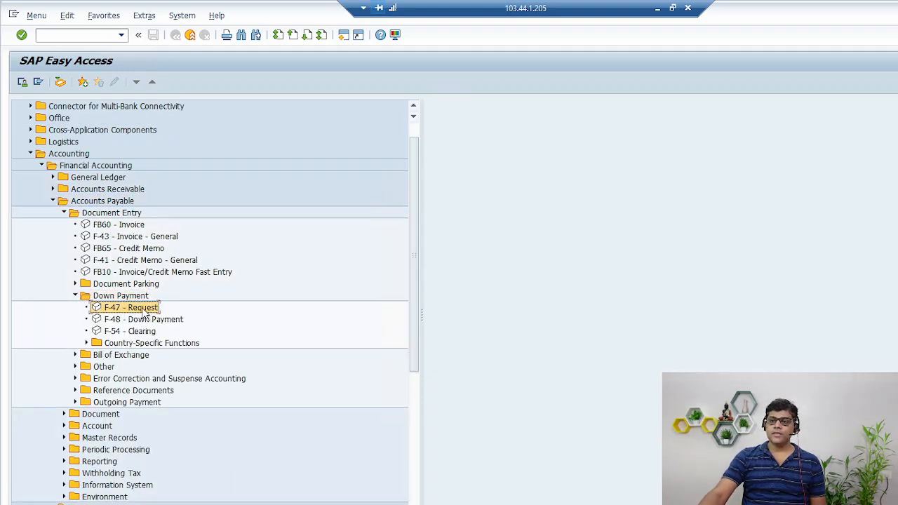
double_click(131, 308)
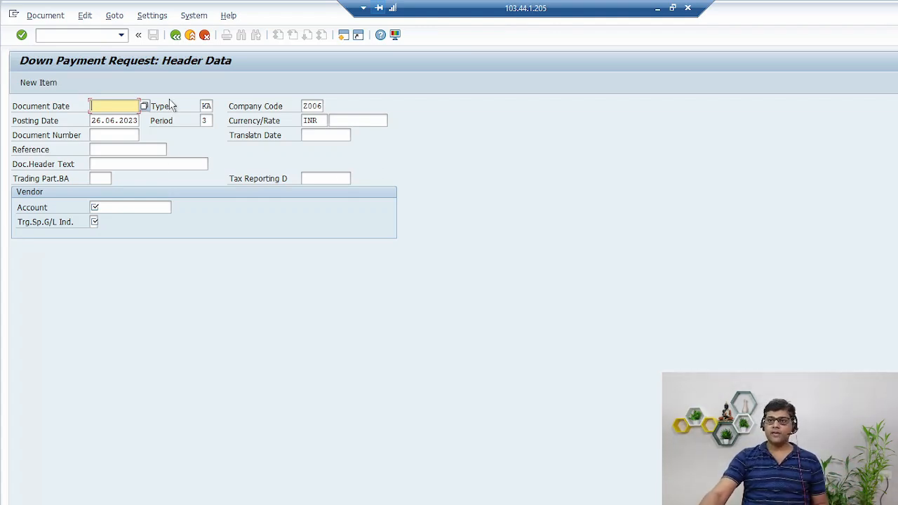
Step: Set both the document date and the posting date of the down payment request to 21.06.2023
click(144, 106)
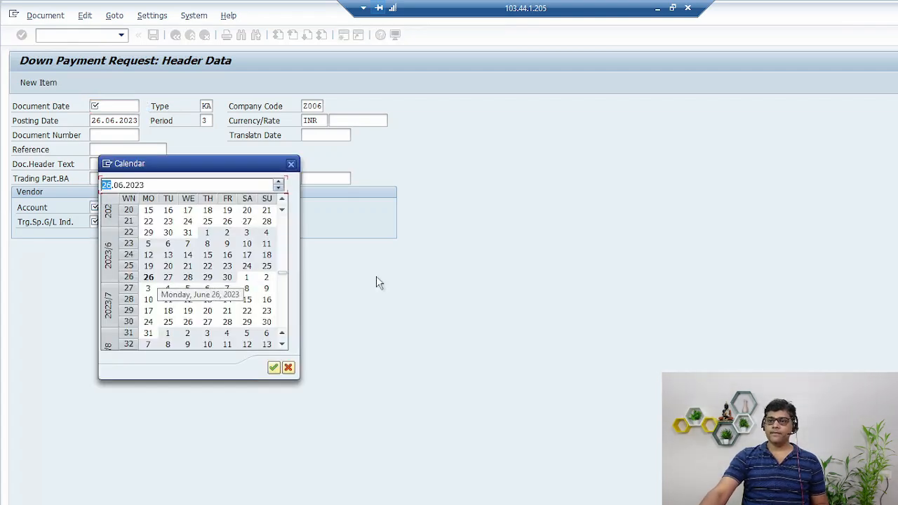
double_click(189, 266)
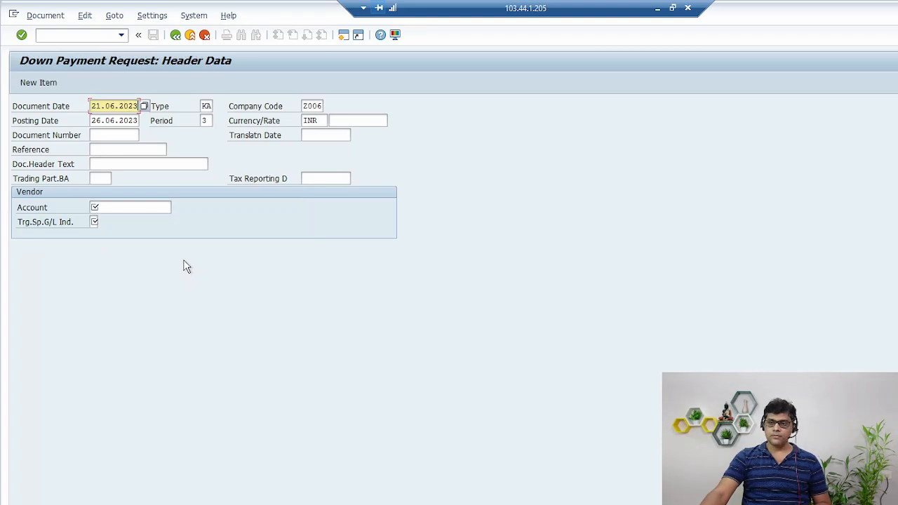
key(Tab)
key(Tab)
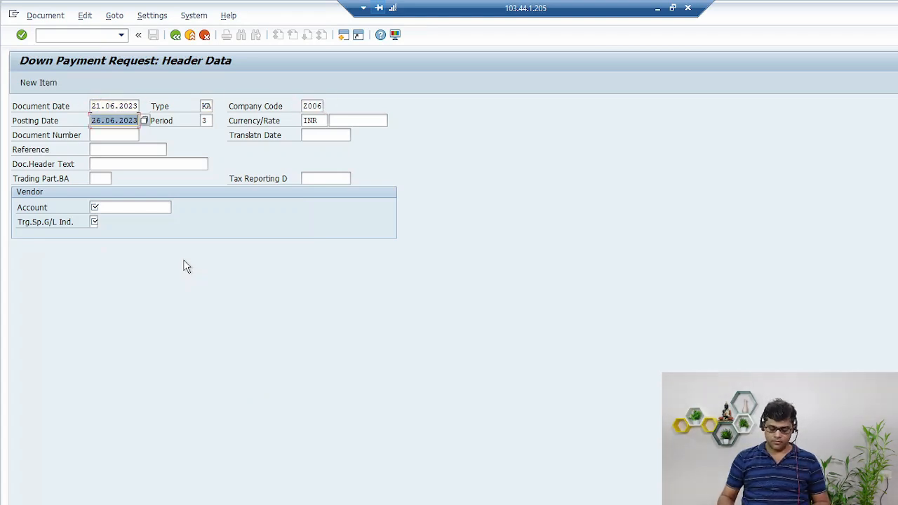
text(21.06.2023)
key(Tab)
key(Tab)
key(Tab)
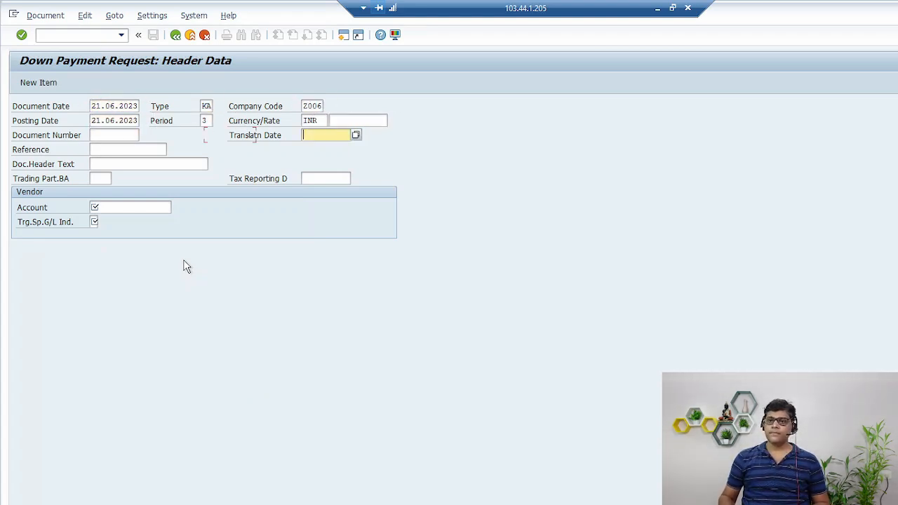
Step: Enter "Adv Req" as the document header text
key(Tab)
key(Tab)
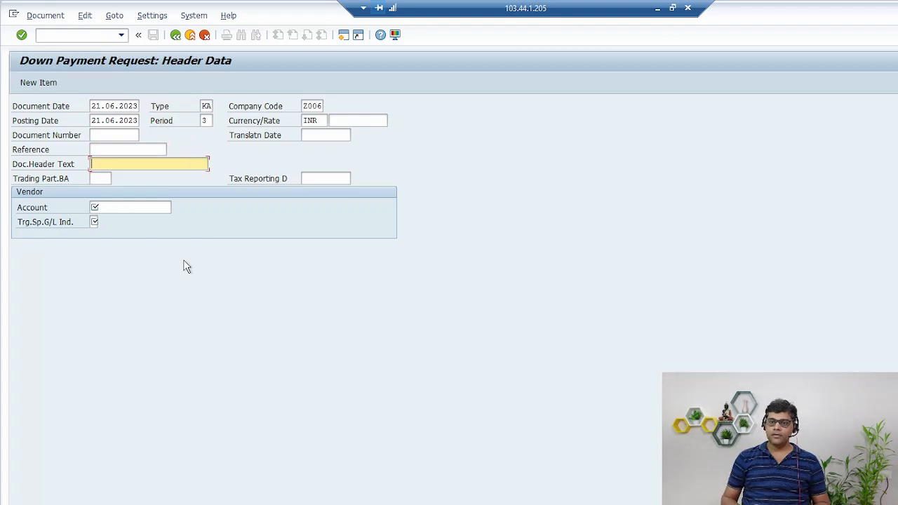
text(ADV rEQ)
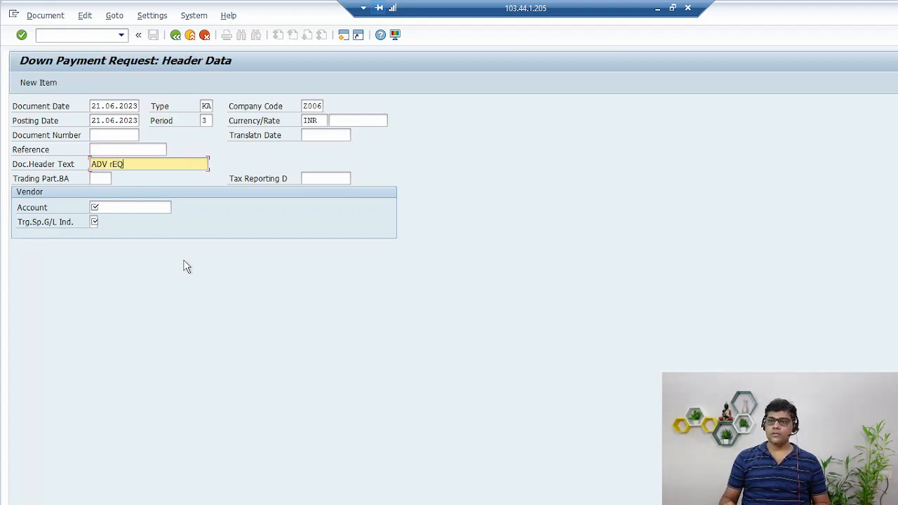
key(BackSpace)
key(BackSpace)
key(BackSpace)
key(BackSpace)
key(BackSpace)
key(BackSpace)
key(BackSpace)
text(Adv Req)
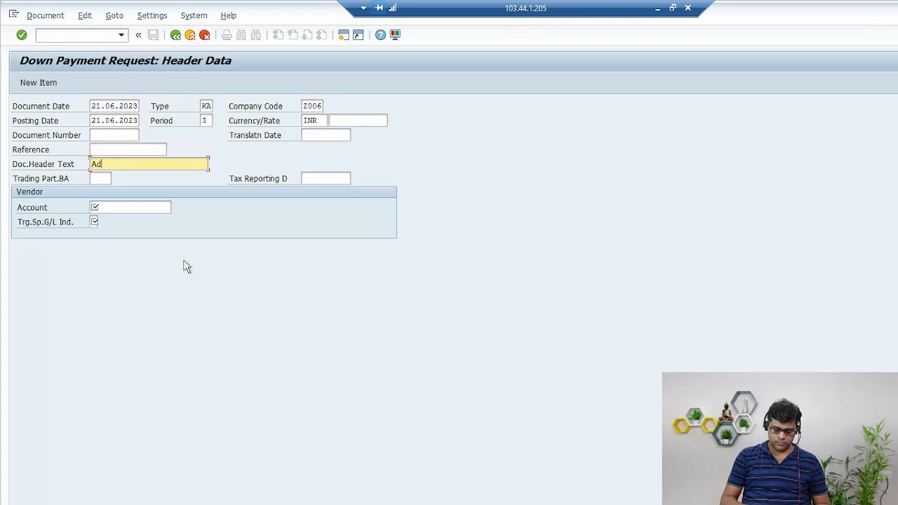
Step: Look up the vendor account and choose the VENDOR #1 supplier with search term Z006
key(Tab)
key(Tab)
key(Tab)
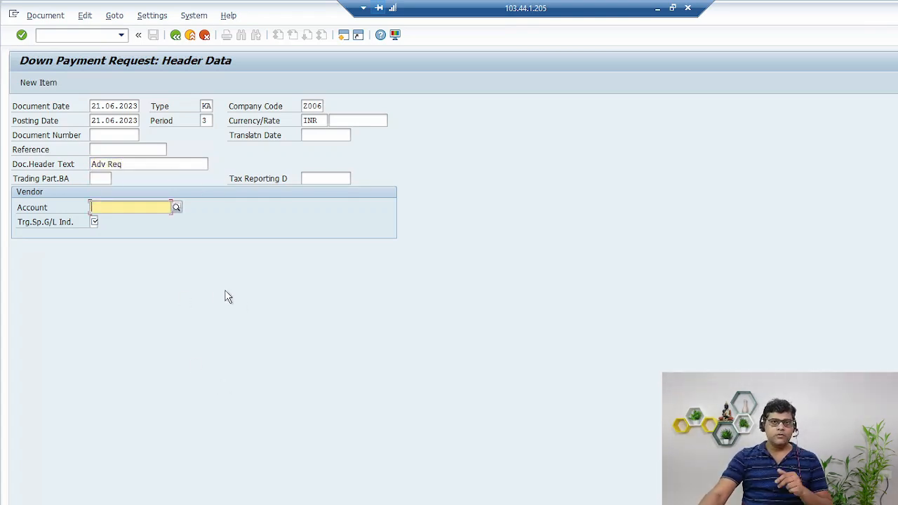
click(177, 209)
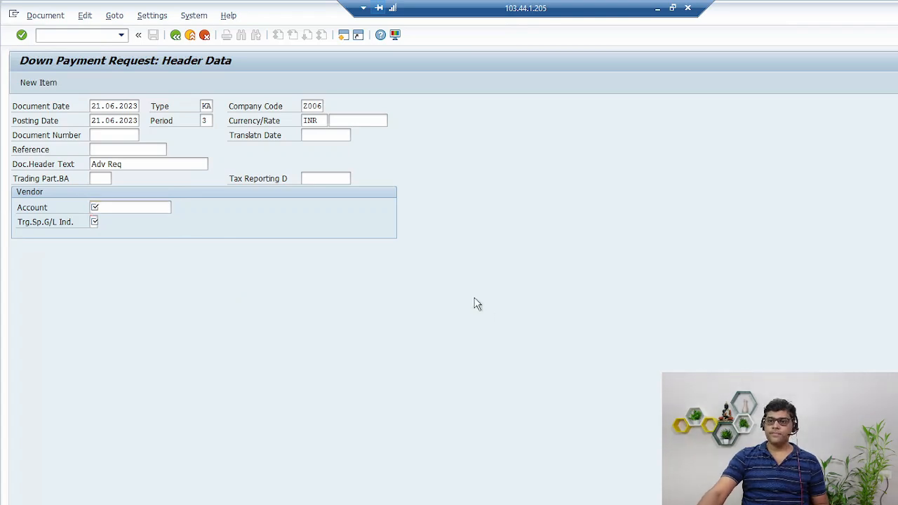
key(Return)
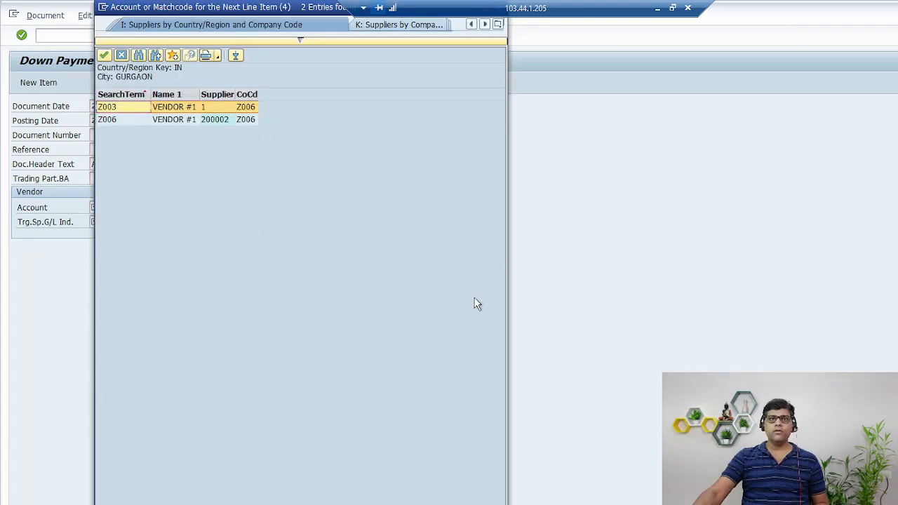
double_click(227, 121)
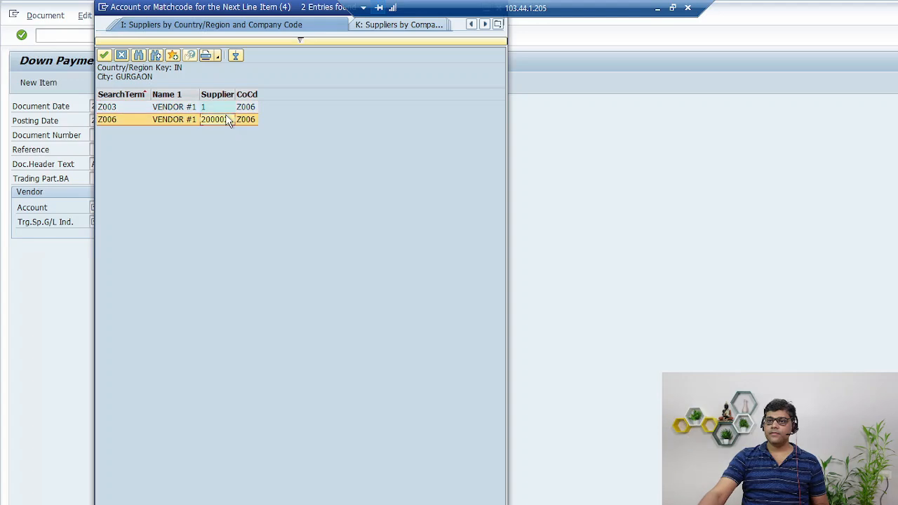
key(Tab)
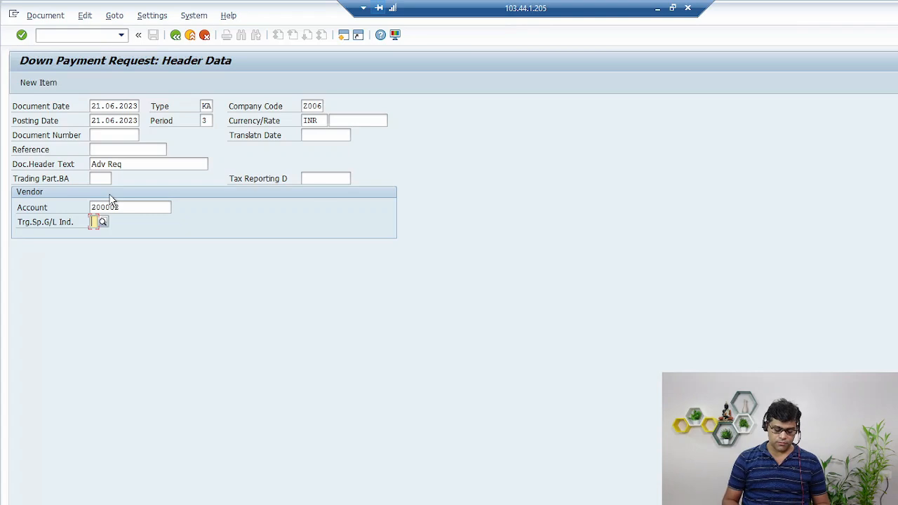
Step: Set the target special G/L indicator to A (Down Payments, Current Assets) and proceed to the vendor item
text(a)
key(Return)
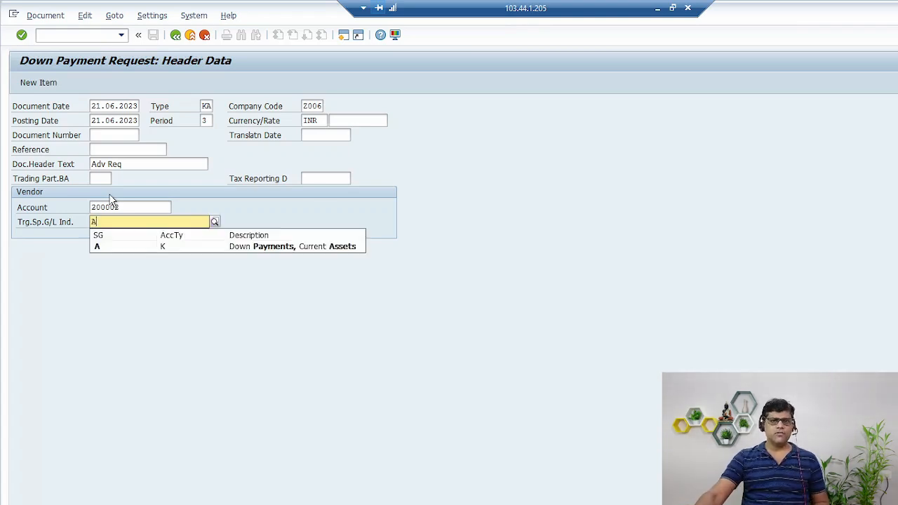
click(275, 249)
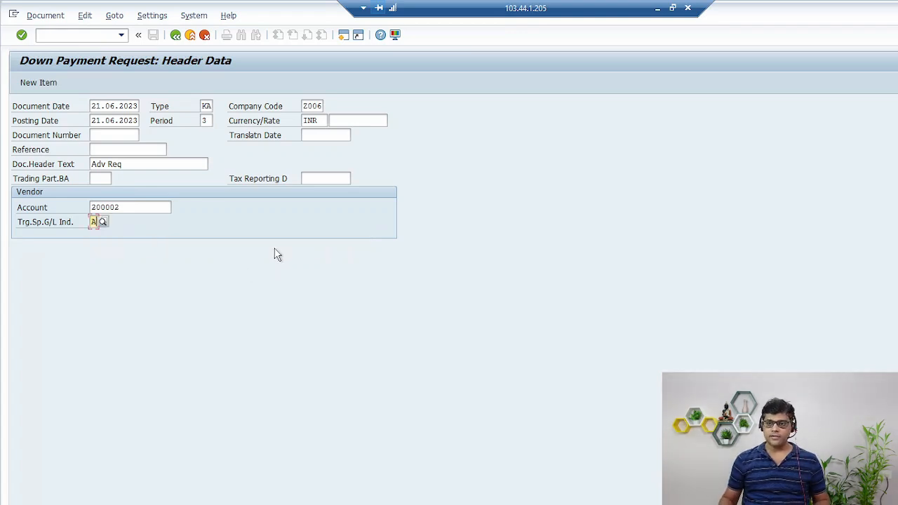
key(Return)
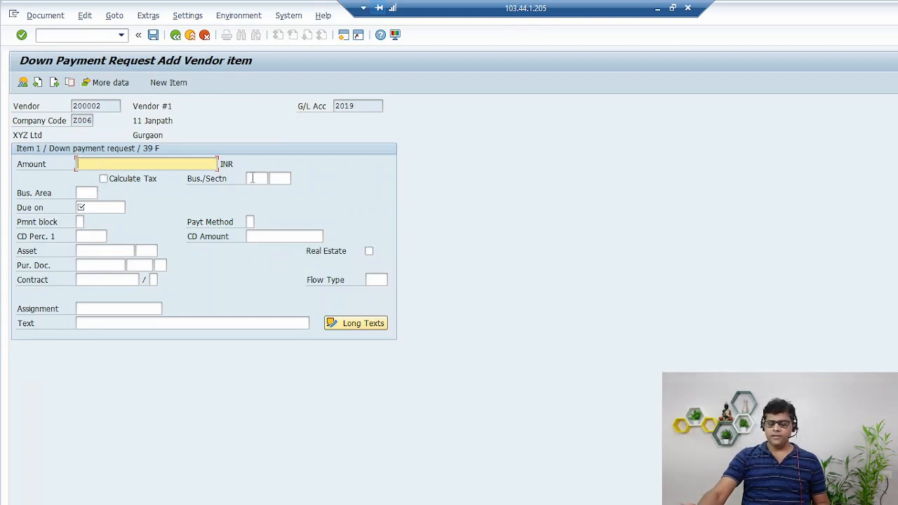
Step: Enter an amount of 1200 INR for the vendor item and set its due date to 21.06.2023
text(1200)
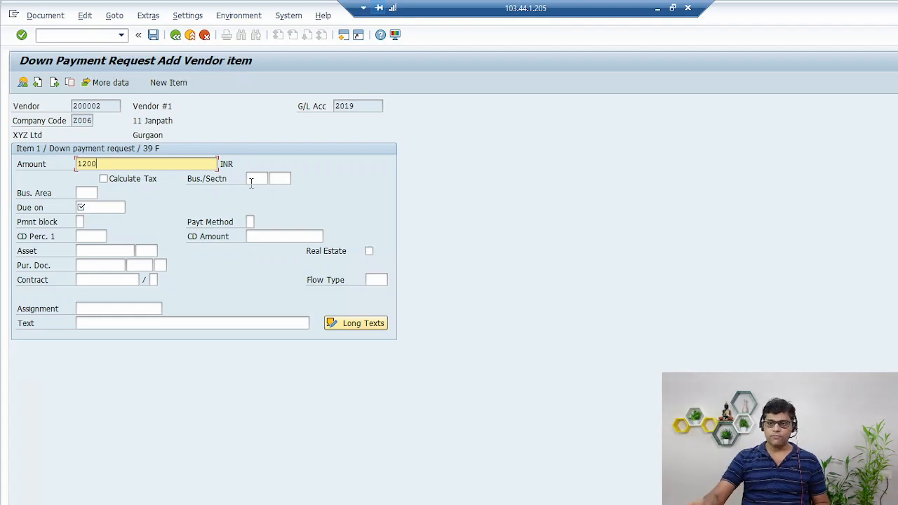
key(Tab)
key(Tab)
key(Tab)
key(Tab)
key(Tab)
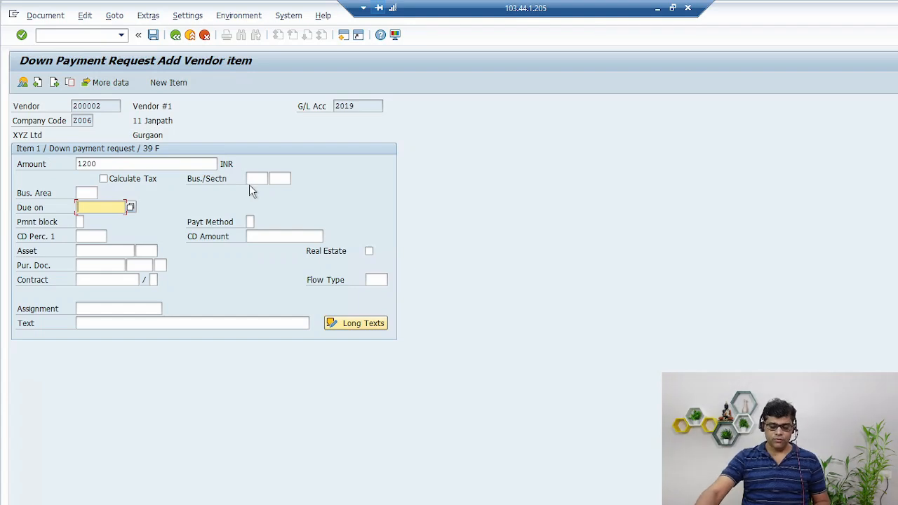
key(F4)
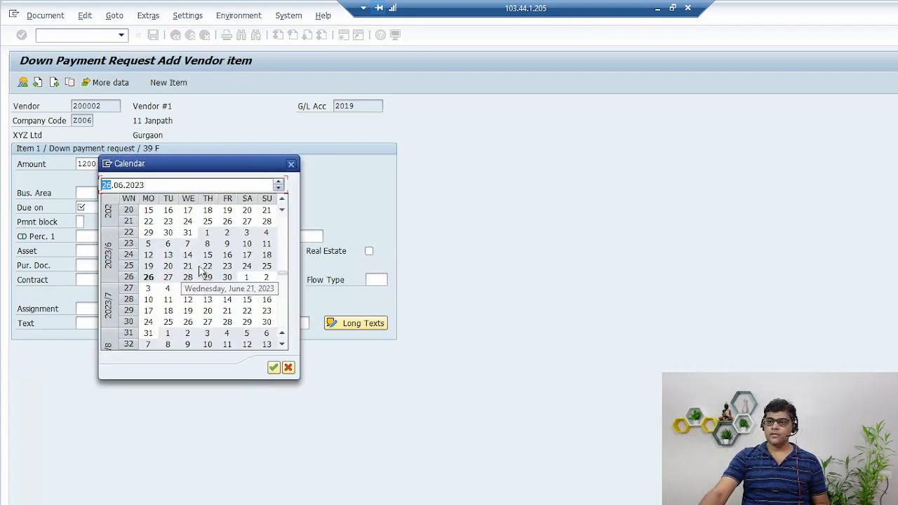
key(Escape)
Step: Enter "Adv Req processed" as the item text and post the down payment request
key(Tab)
key(Tab)
key(Tab)
key(Tab)
key(Tab)
key(Tab)
key(Tab)
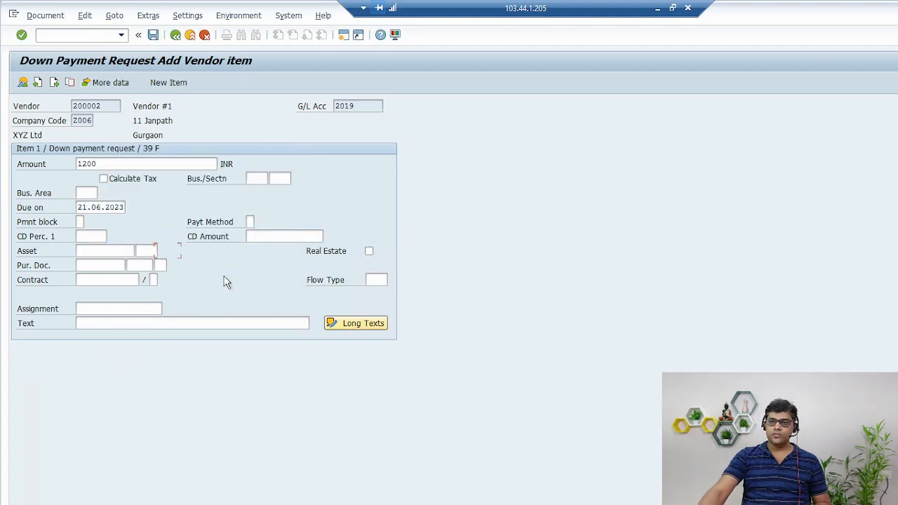
key(Tab)
key(Tab)
key(Tab)
key(Tab)
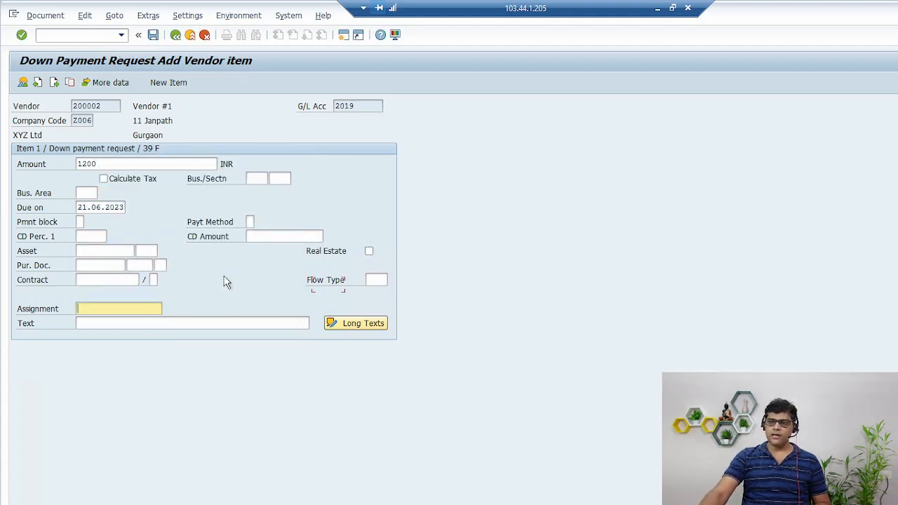
text(ADV )
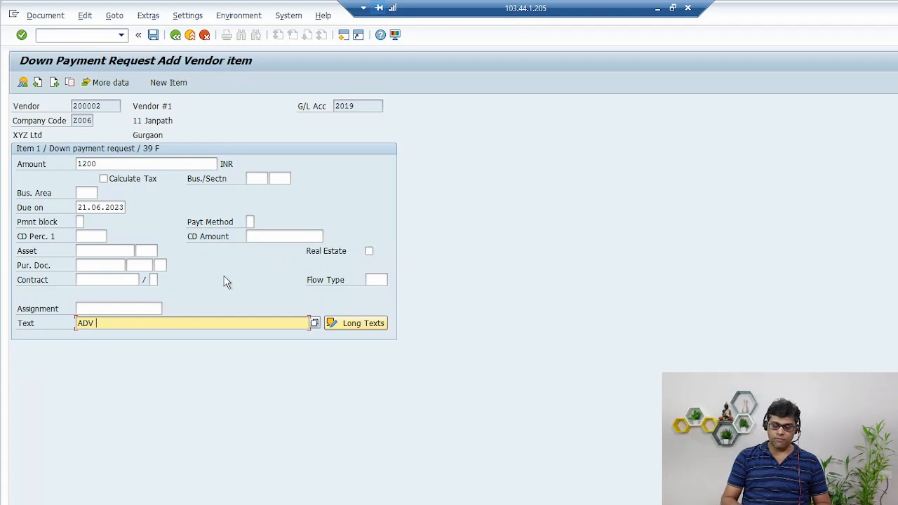
text(rEQ)
key(BackSpace)
key(BackSpace)
key(BackSpace)
key(BackSpace)
key(BackSpace)
key(BackSpace)
key(BackSpace)
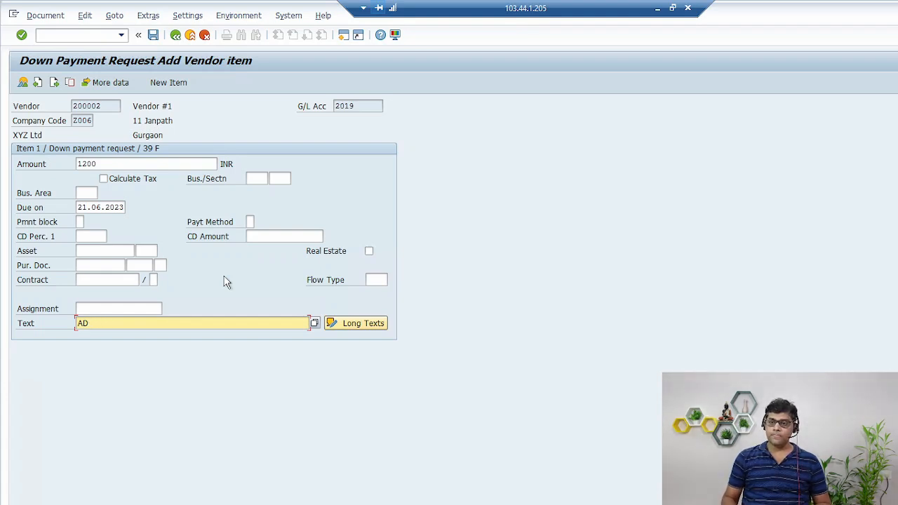
text(Adva)
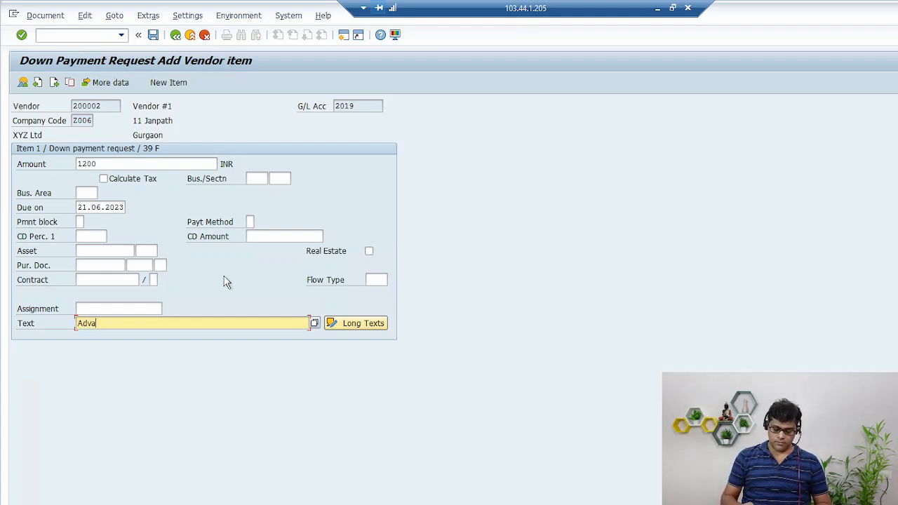
key(BackSpace)
text(Req )
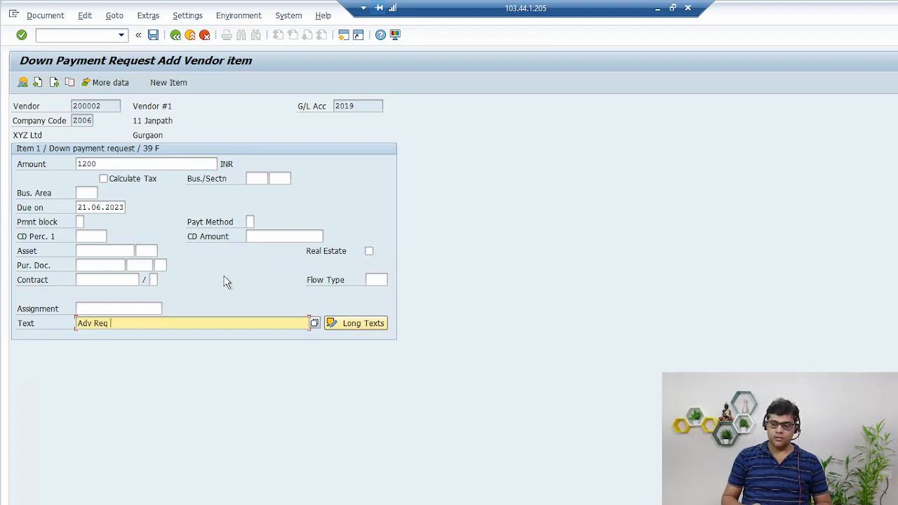
text(processed)
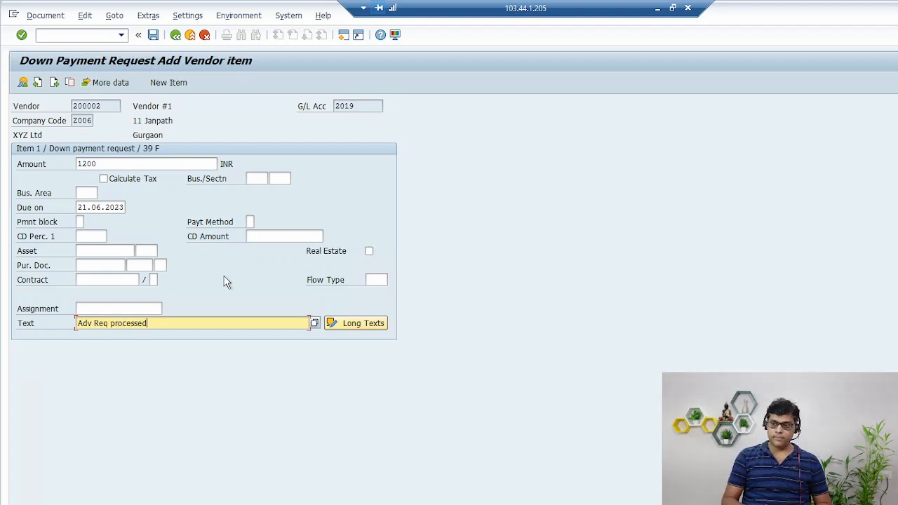
click(153, 34)
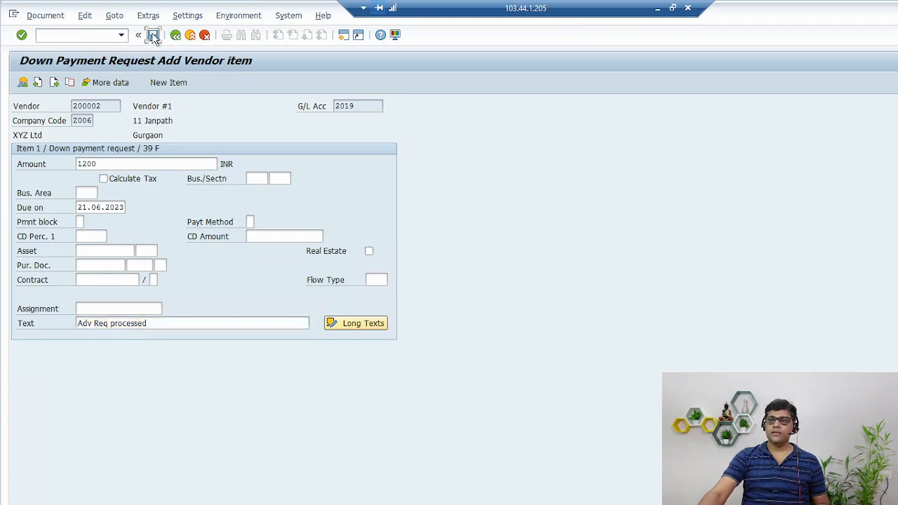
key(Return)
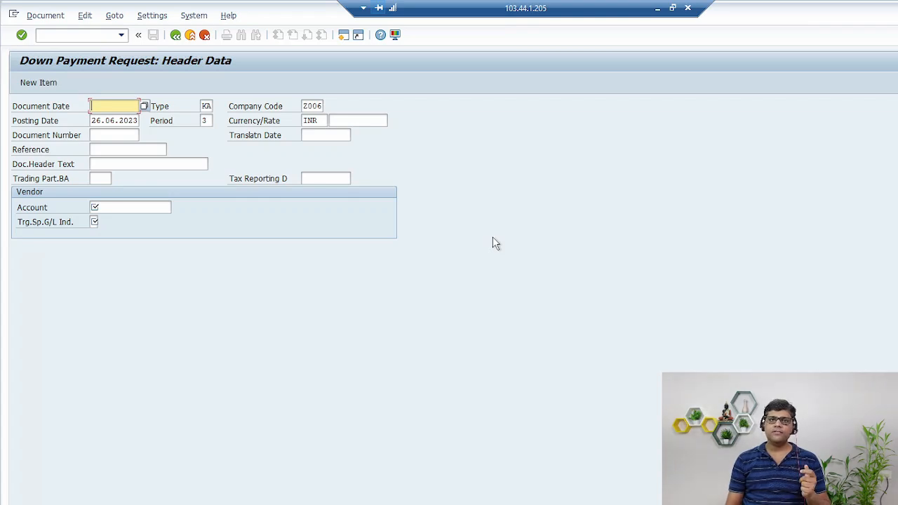
click(658, 9)
key(alt+Tab)
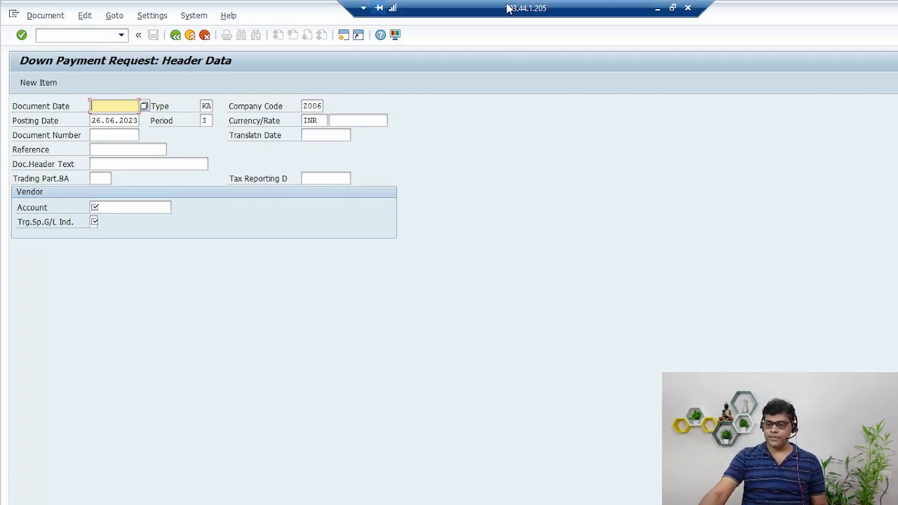
Step: Open a new session and expand Accounting, Financial Accounting and Accounts Payable in the SAP menu tree
click(341, 36)
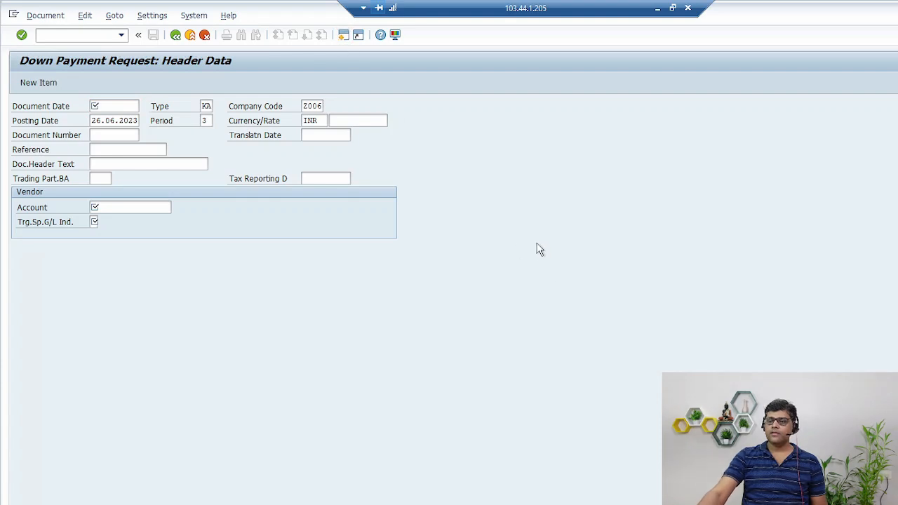
click(30, 177)
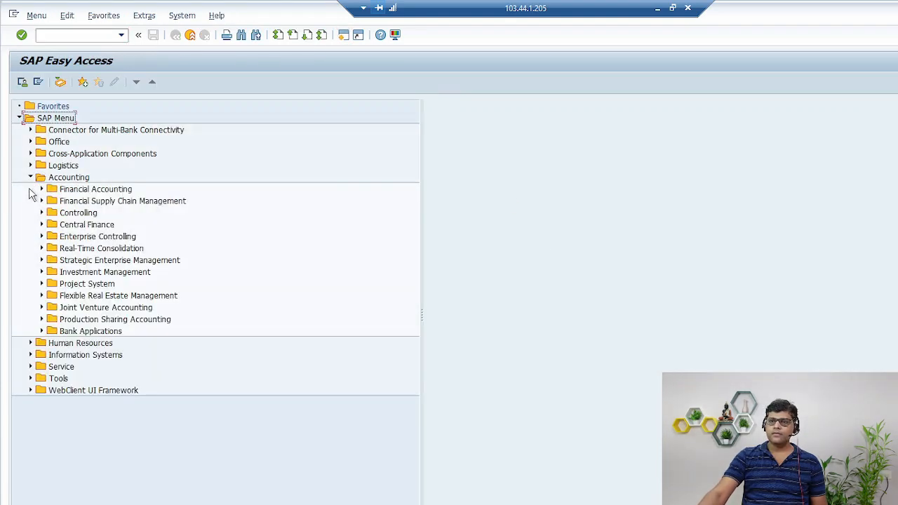
click(41, 190)
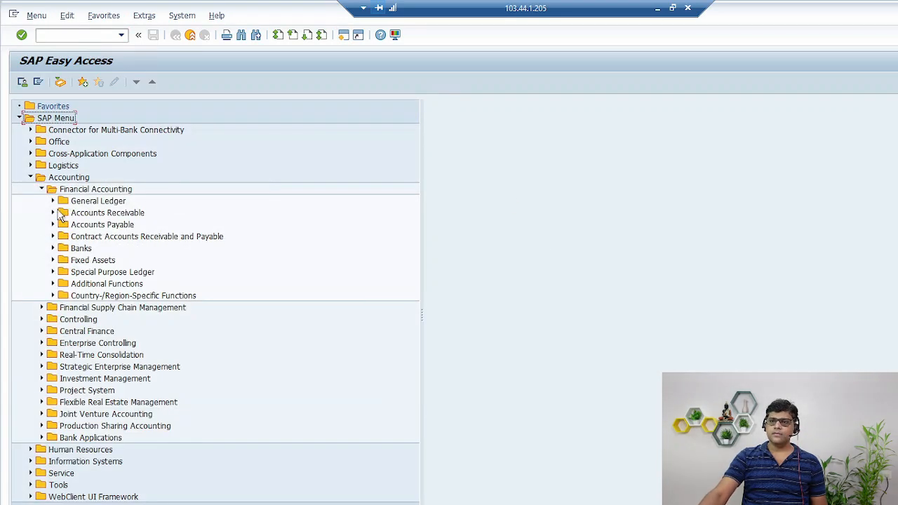
click(52, 214)
click(52, 213)
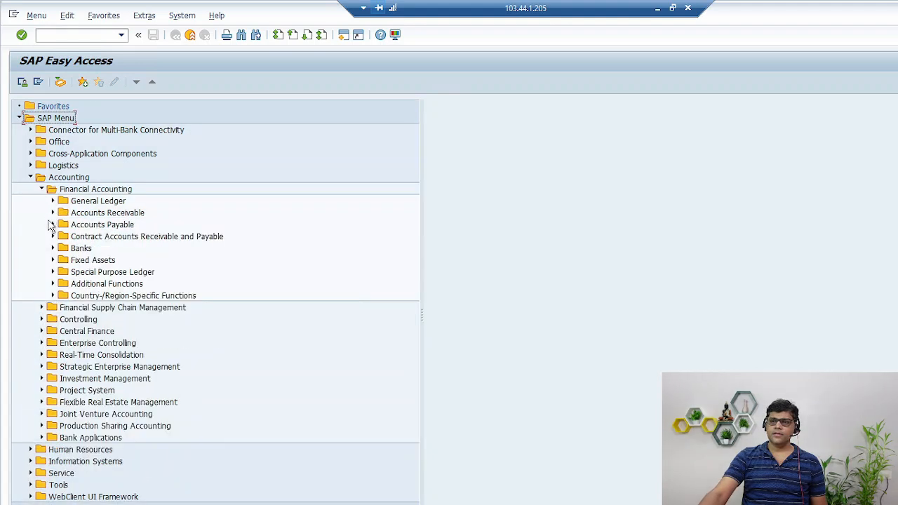
click(52, 224)
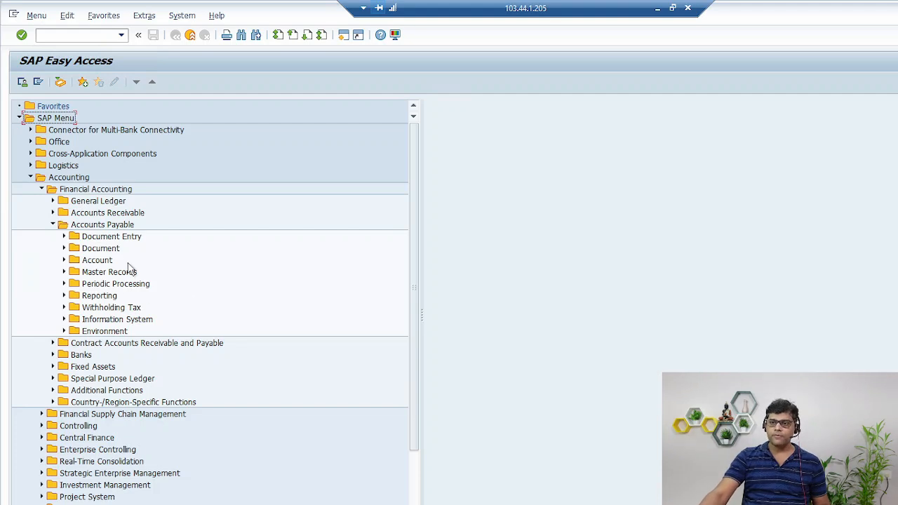
Step: Open the List of Vendor Line Items report from the Vendors: Items folder in the Accounts Payable information system
click(64, 319)
scroll(83, 298, down, 3)
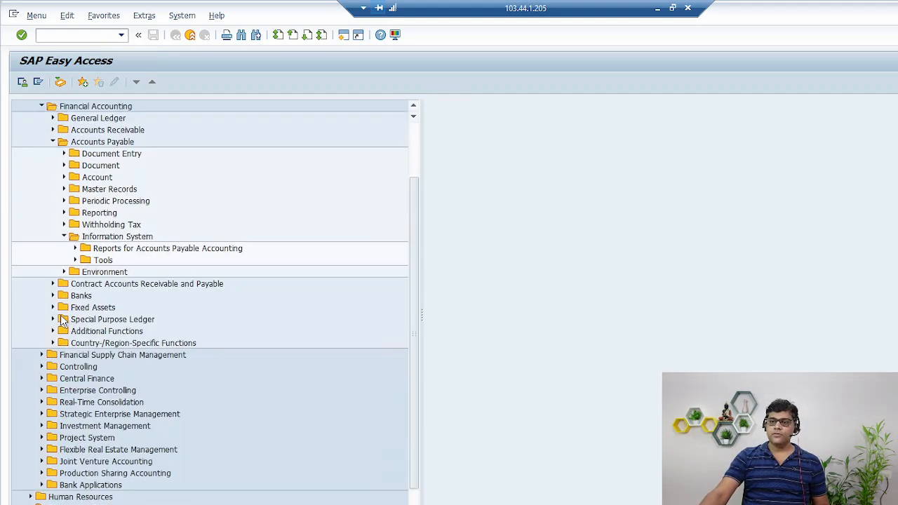
click(75, 237)
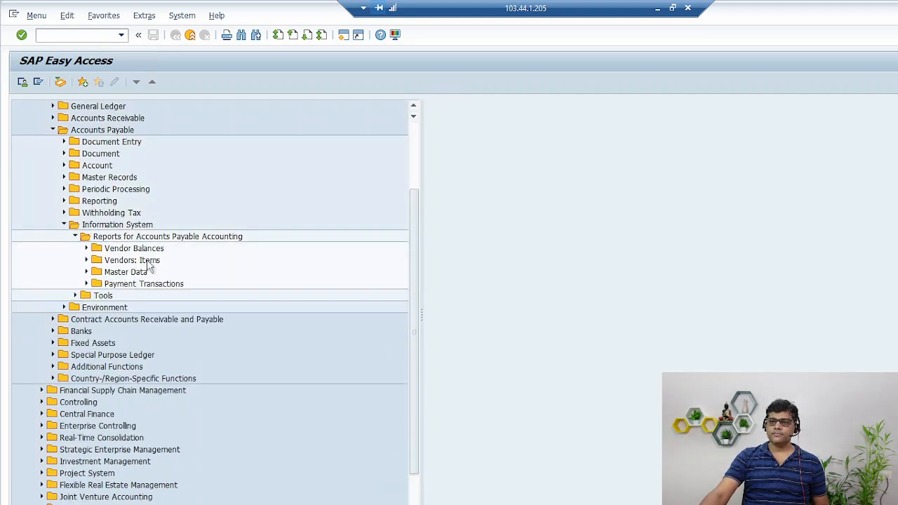
click(148, 263)
click(86, 260)
double_click(253, 284)
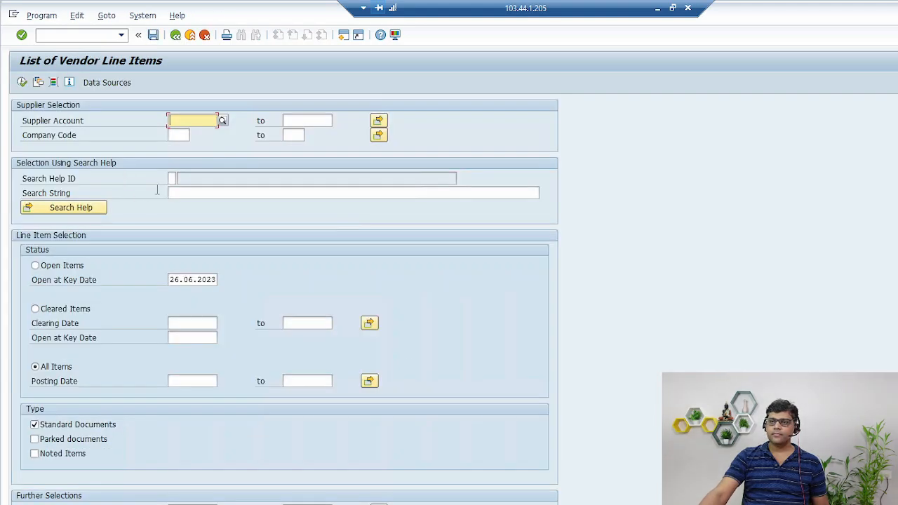
Step: Run the vendor line item list for company code Z006, look through the suppliers' documents and return to the selection
click(178, 136)
text(z006)
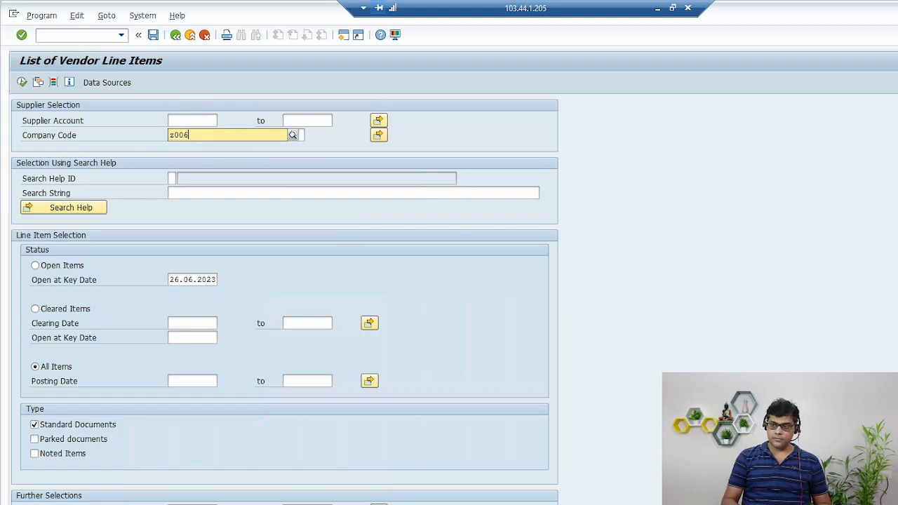
click(189, 161)
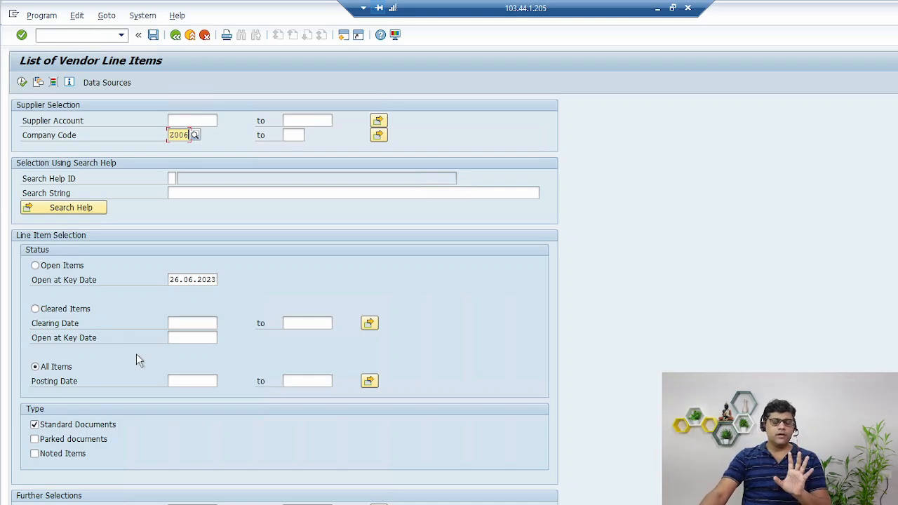
click(21, 83)
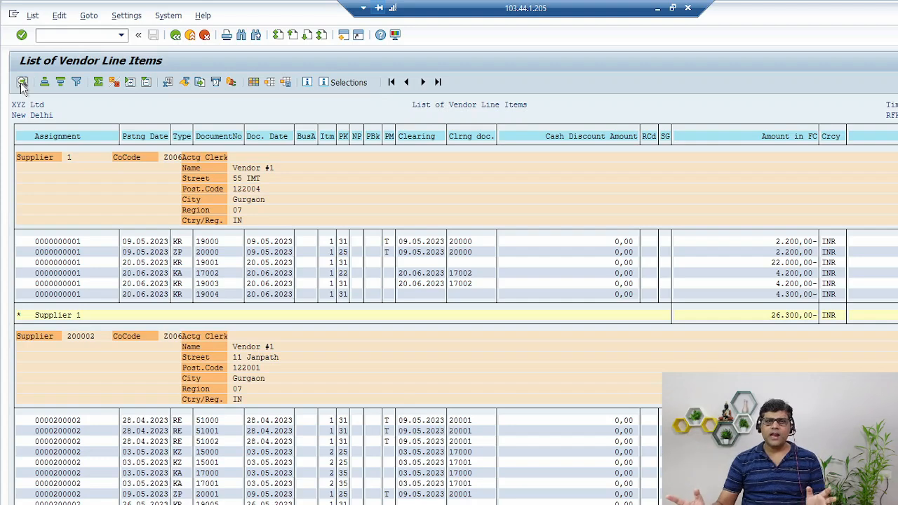
scroll(286, 305, down, 1)
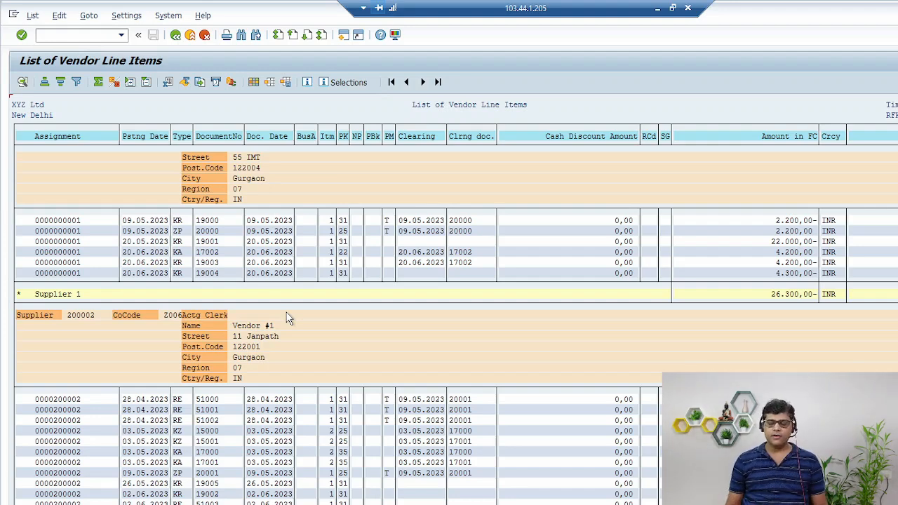
scroll(289, 330, down, 2)
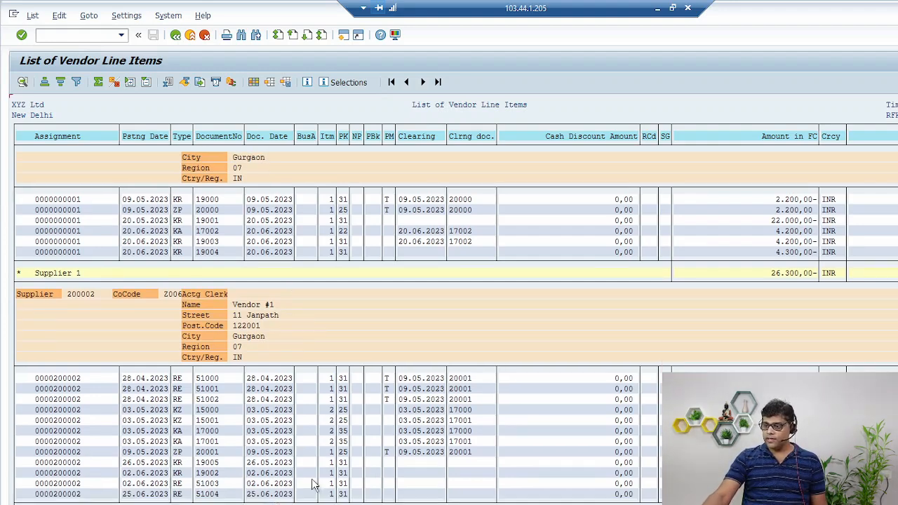
scroll(314, 483, down, 2)
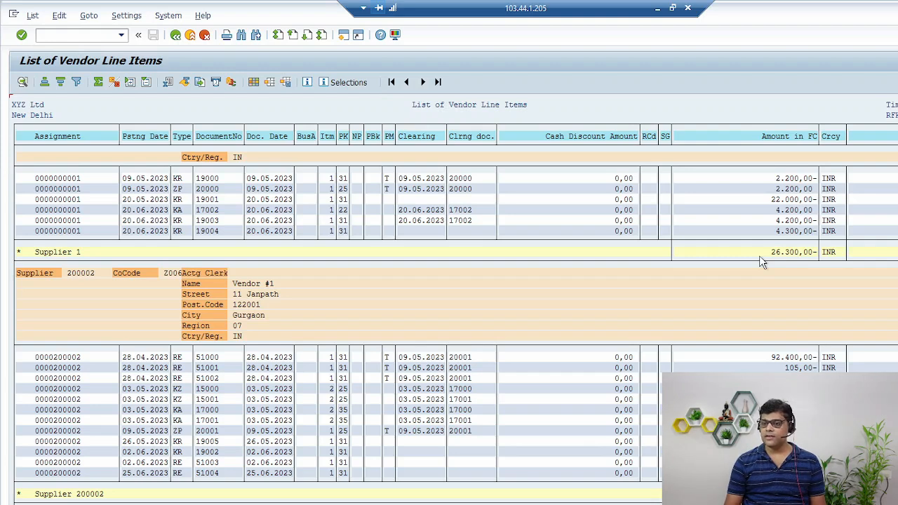
click(207, 420)
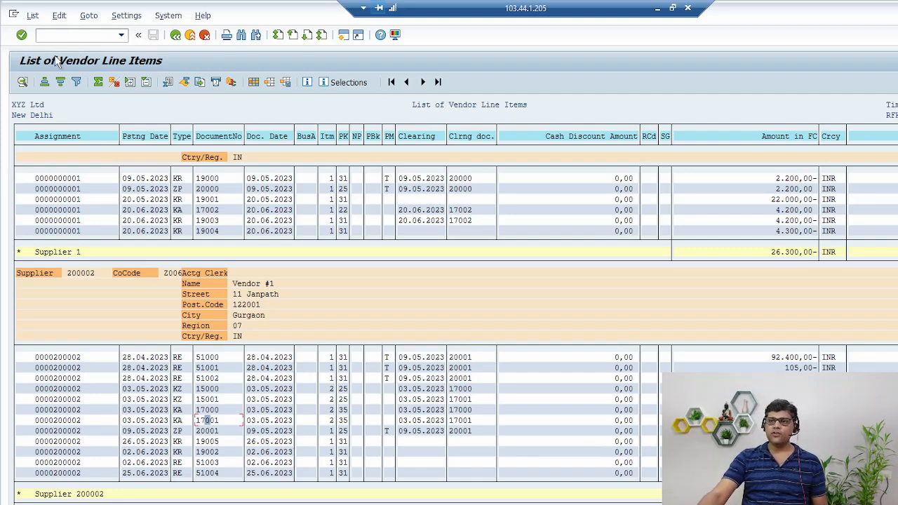
click(176, 34)
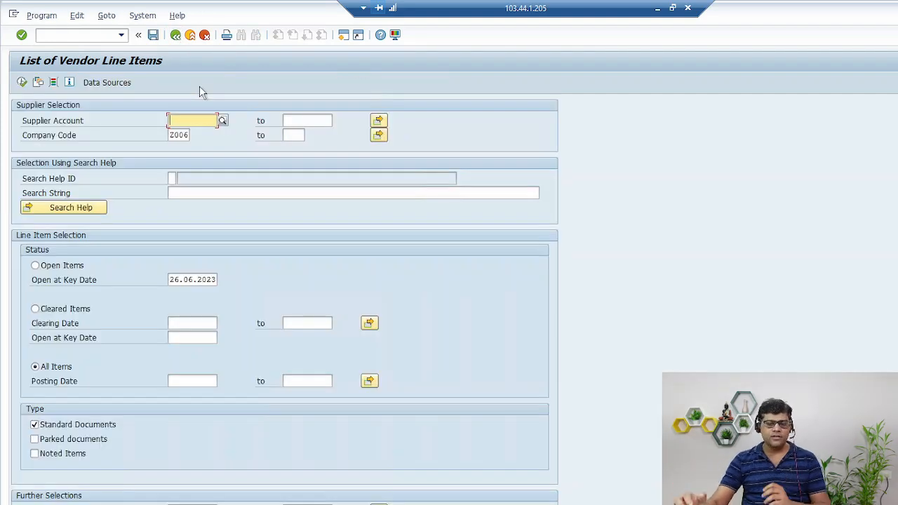
Step: Include noted items, choose the VENDOR #1 supplier with search term Z006, and run the vendor line item list
click(73, 454)
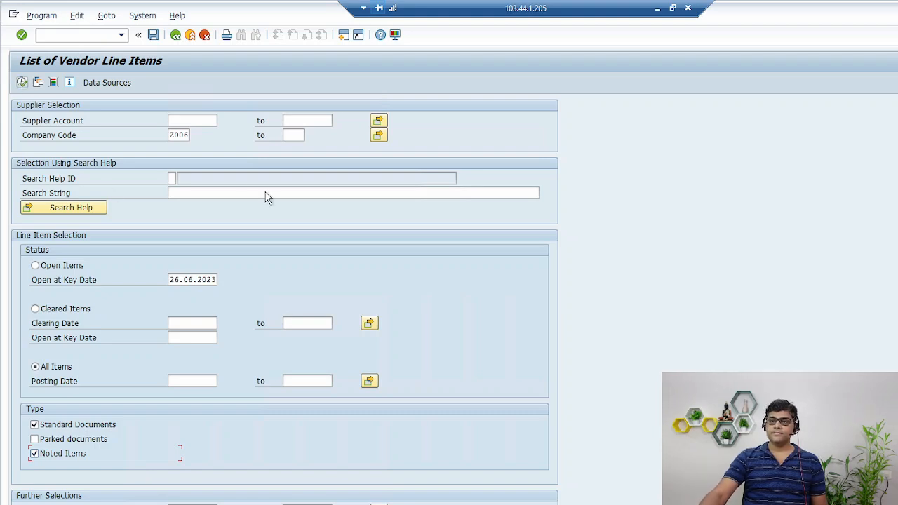
click(210, 121)
click(222, 121)
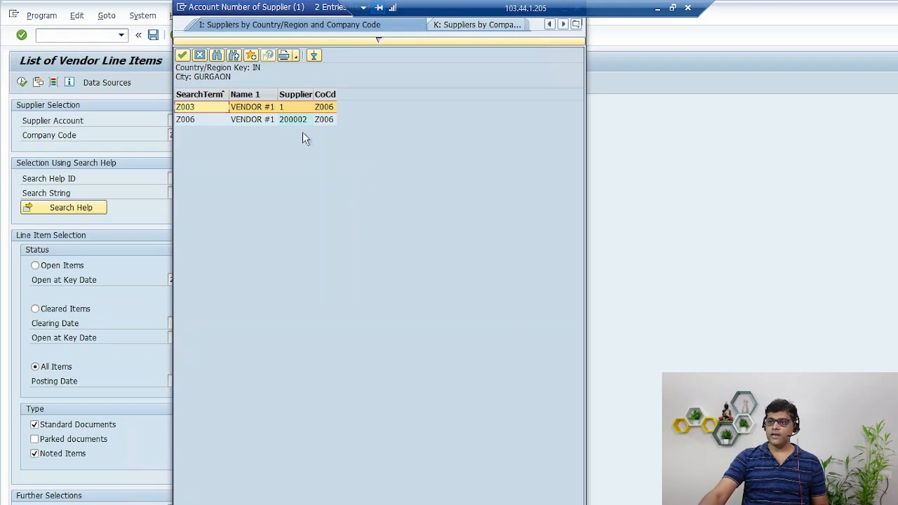
double_click(293, 120)
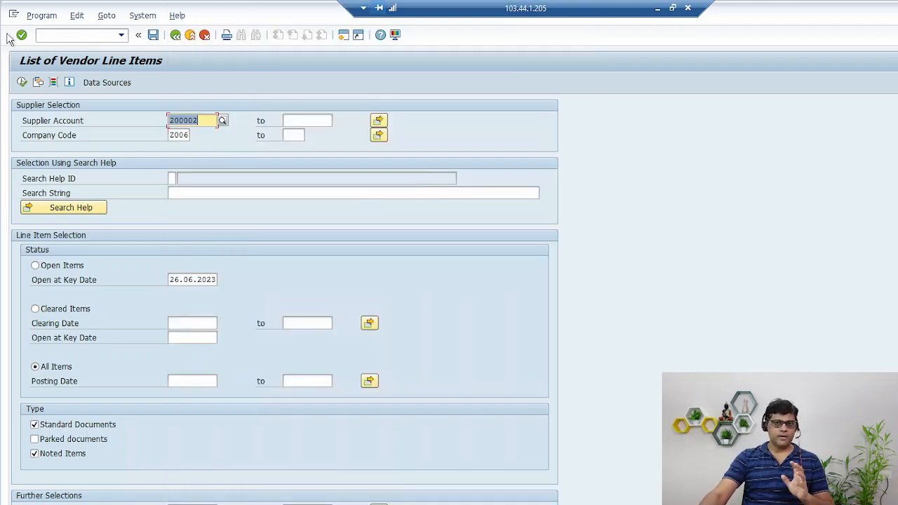
click(21, 82)
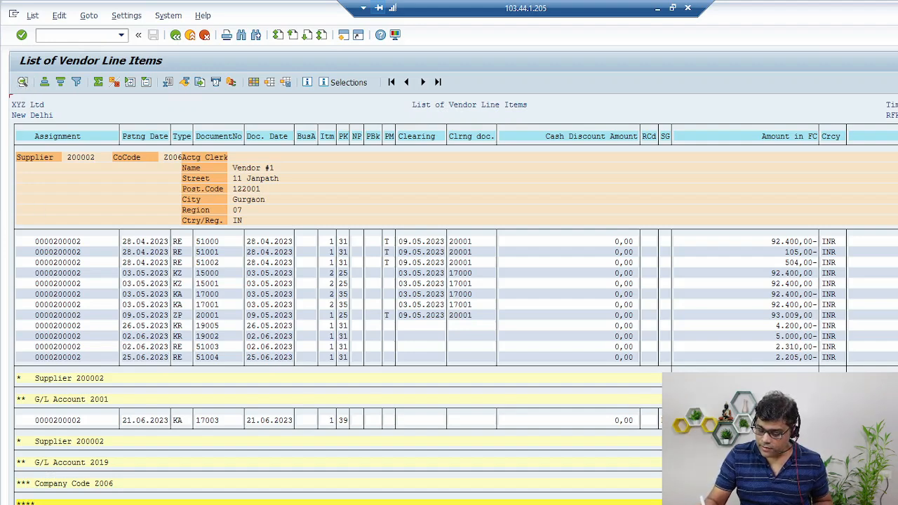
Step: Examine the supplier's line items and their grouping under G/L accounts 2001 and 2019, marking them with temporary pen annotations
mouse_move(834, 211)
mouse_down()
mouse_move(866, 357)
mouse_move(856, 355)
mouse_up()
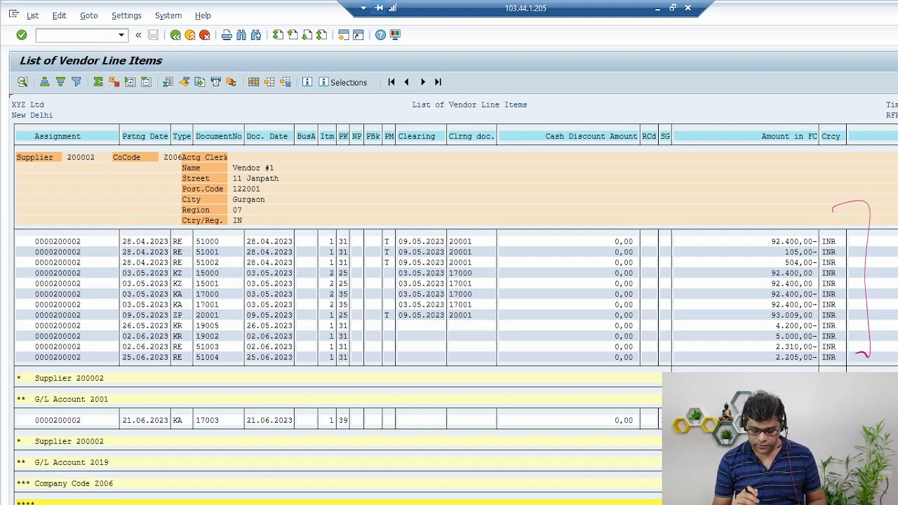
mouse_move(501, 219)
mouse_down()
mouse_move(519, 254)
mouse_move(510, 347)
mouse_up()
drag(756, 232, 745, 367)
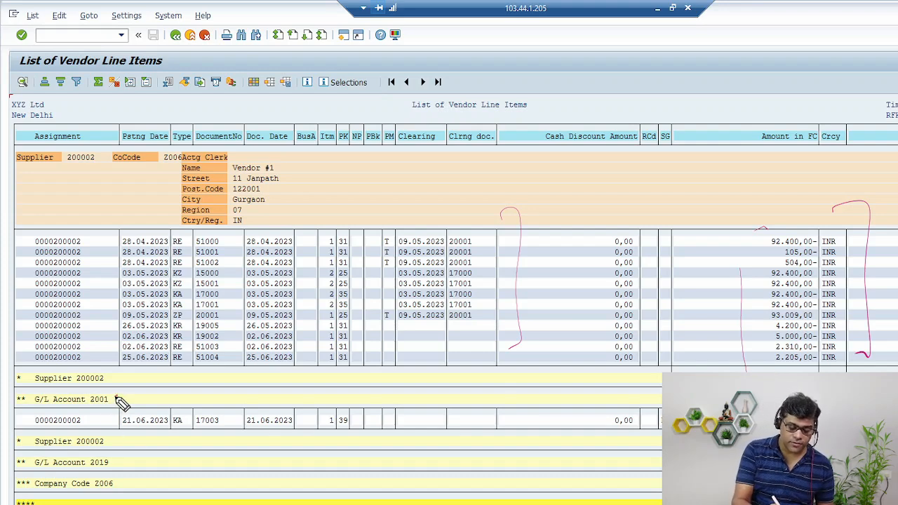
drag(119, 399, 99, 421)
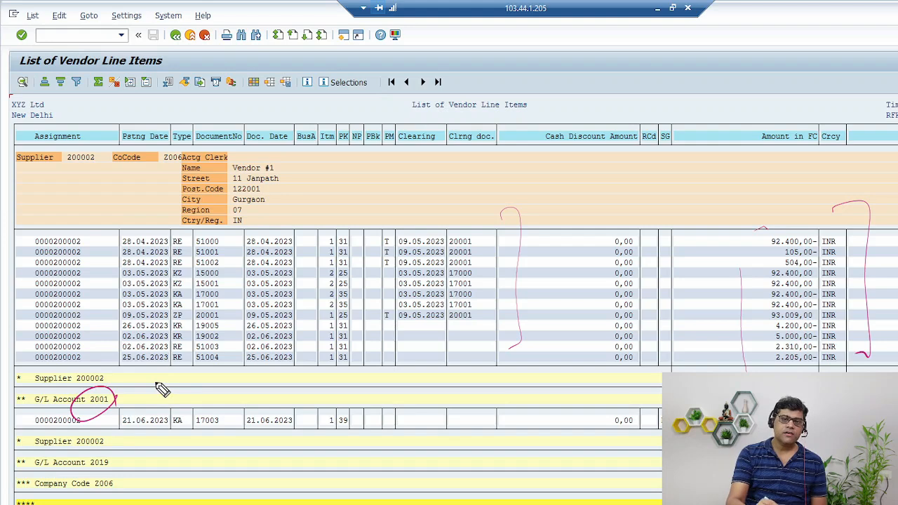
mouse_move(180, 381)
mouse_down()
mouse_move(209, 391)
mouse_move(239, 386)
mouse_up()
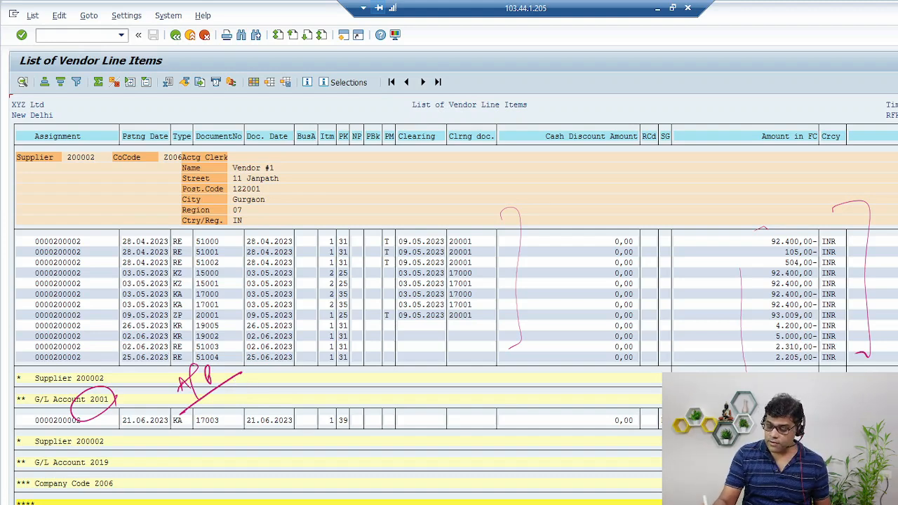
key(e)
mouse_move(119, 370)
mouse_down()
mouse_move(109, 353)
mouse_move(105, 383)
mouse_up()
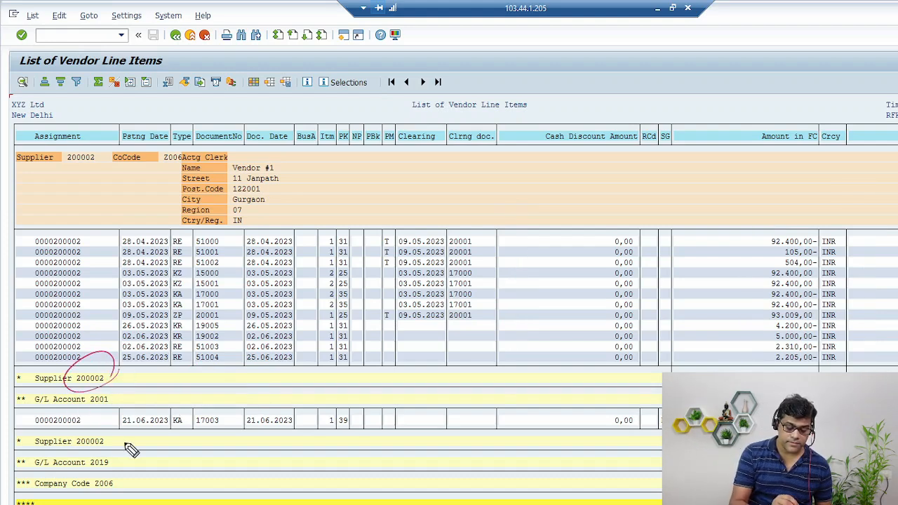
drag(114, 439, 106, 456)
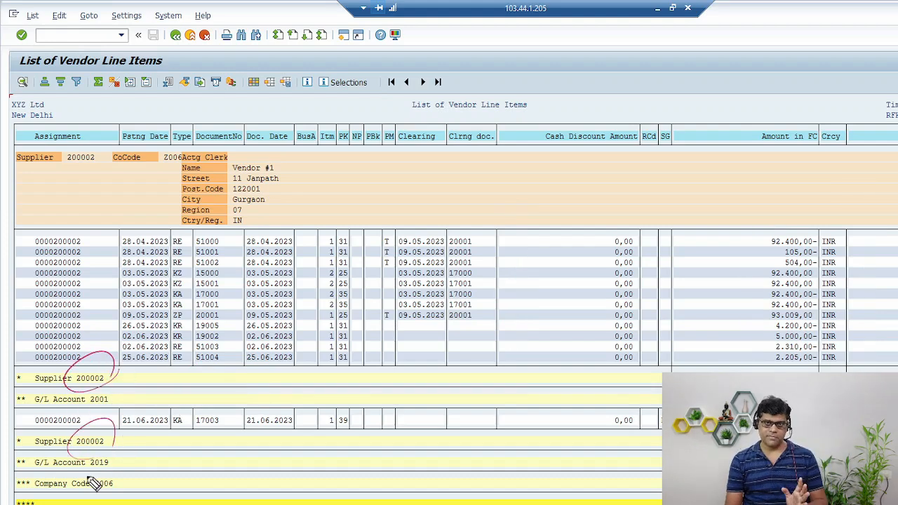
key(e)
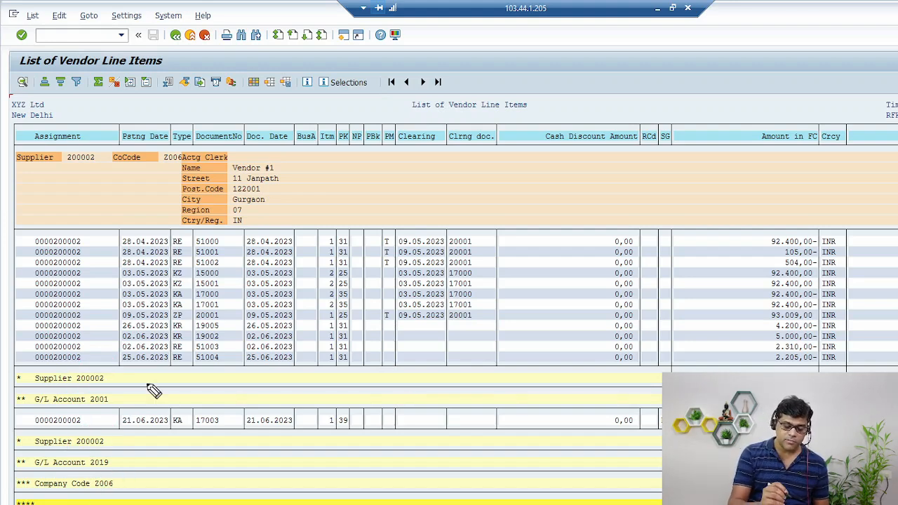
drag(116, 470, 107, 477)
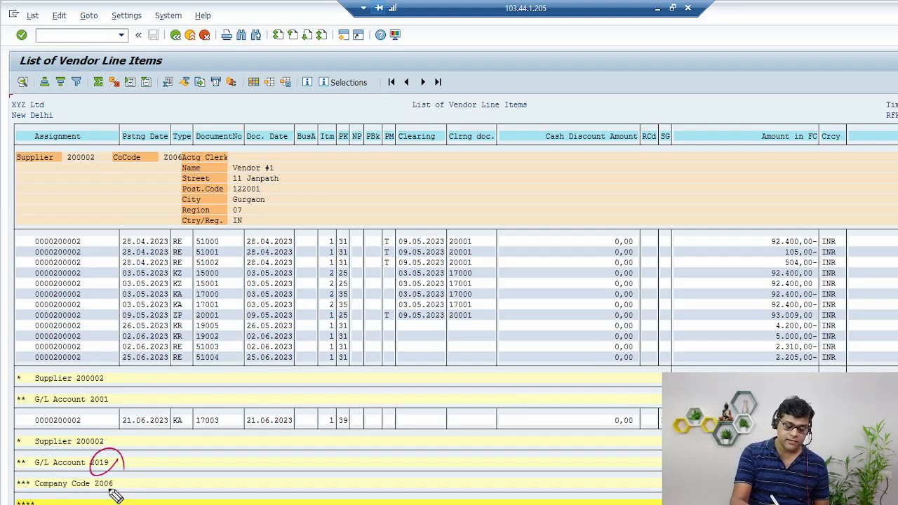
key(e)
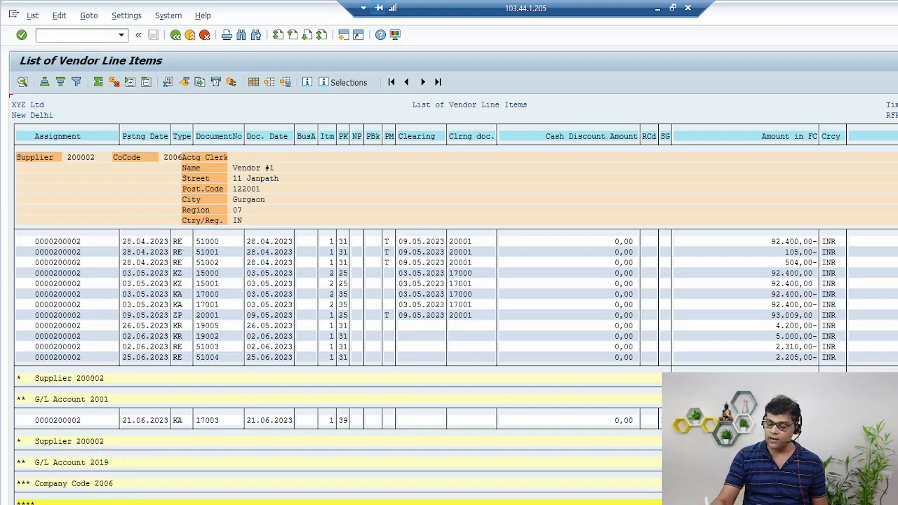
drag(122, 461, 160, 438)
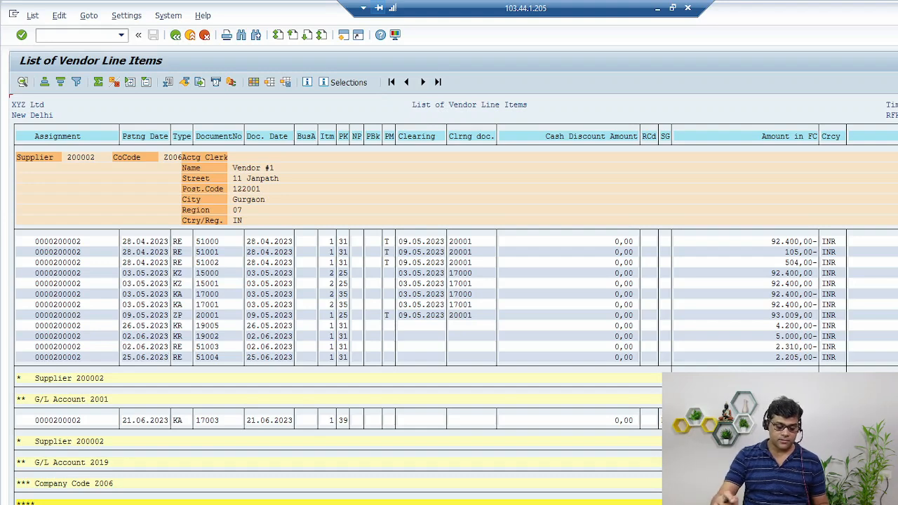
drag(116, 464, 160, 443)
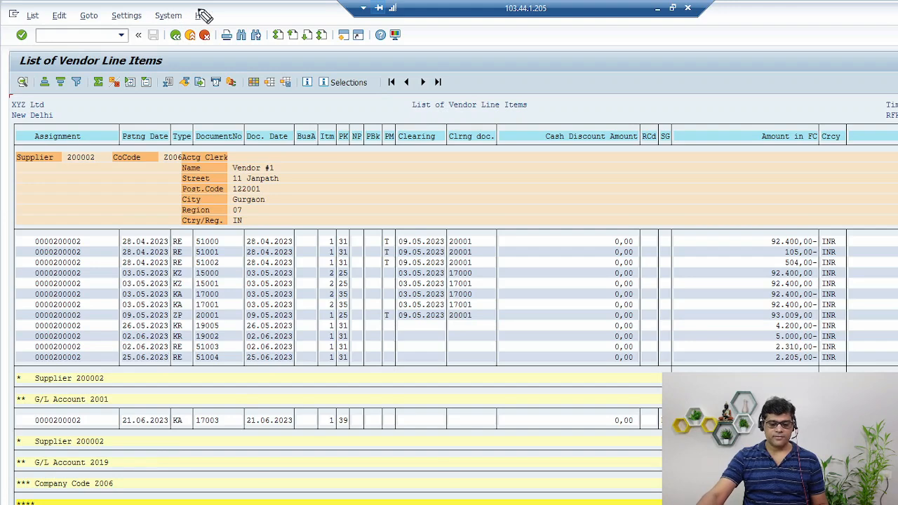
Step: Open the G/L Account Line Item Display with transaction FBL3N in a new session
click(344, 36)
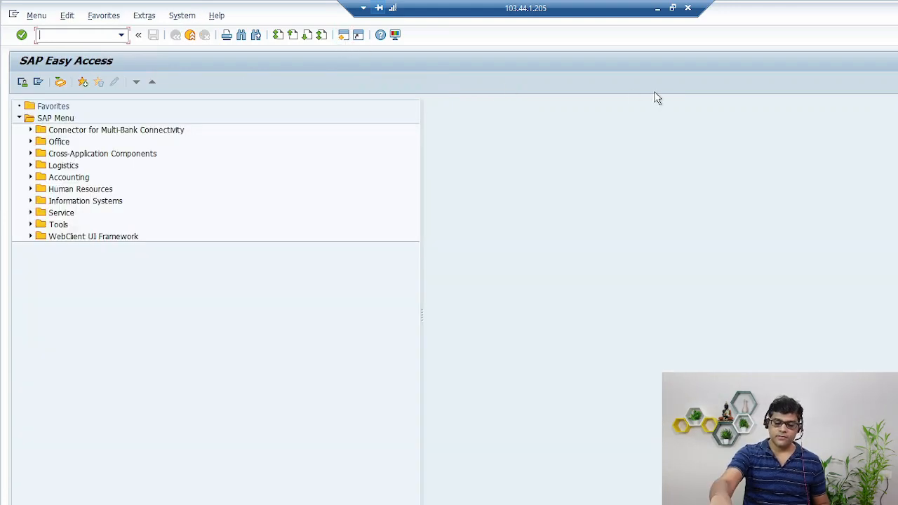
text(FBL3N)
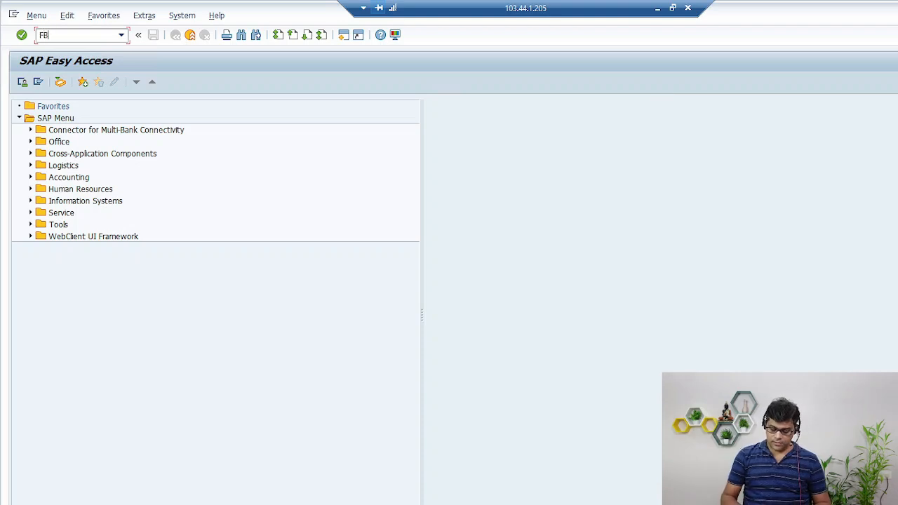
key(Return)
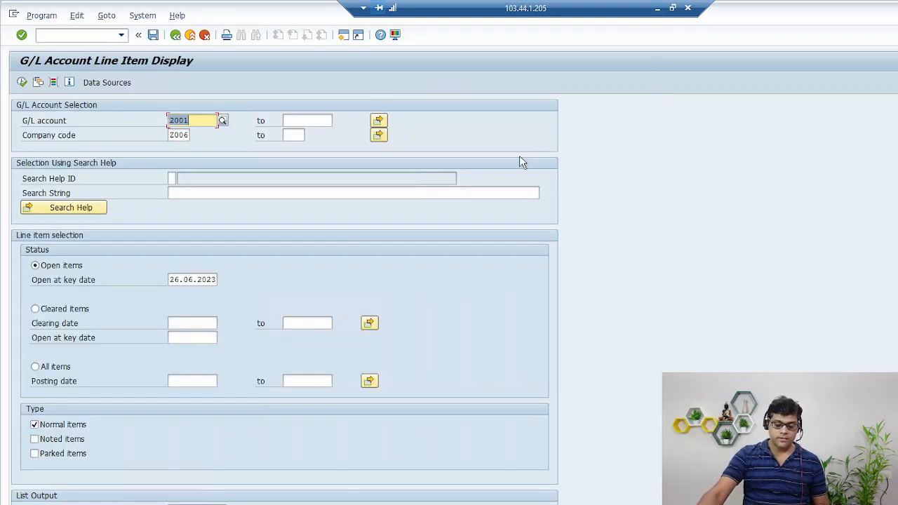
Step: Run the G/L line item display for account 2019 in company code Z006, listing all items including noted items
key(BackSpace)
text(2019)
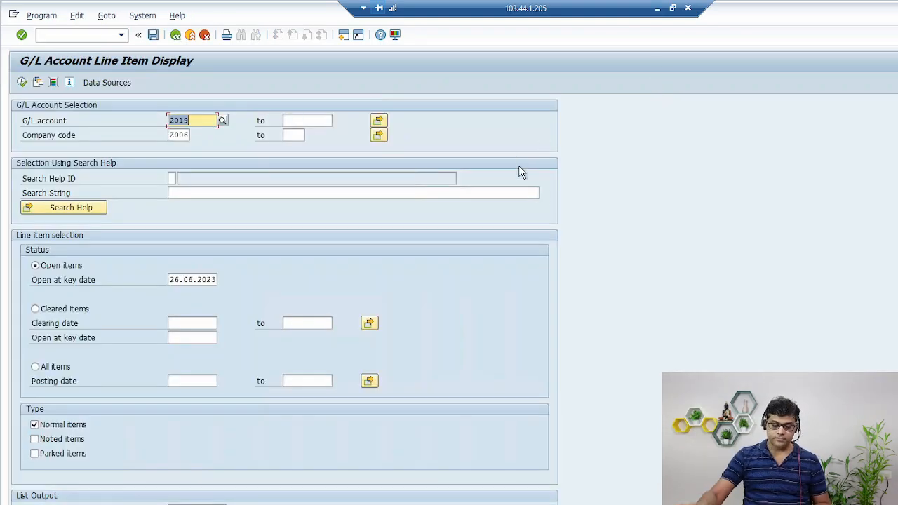
click(56, 366)
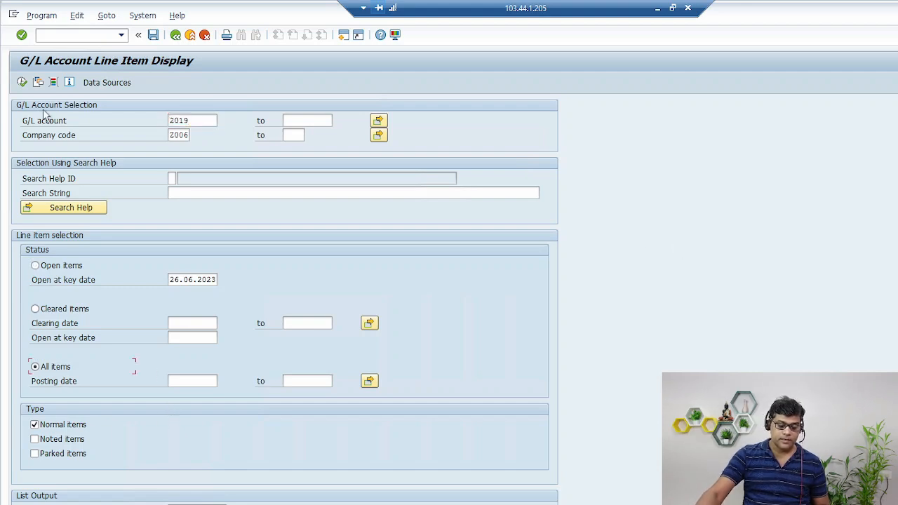
click(22, 82)
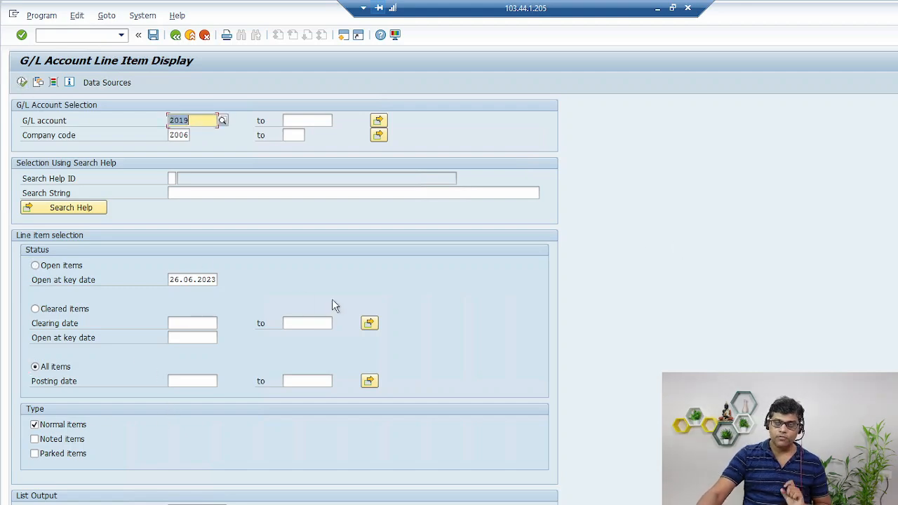
click(60, 442)
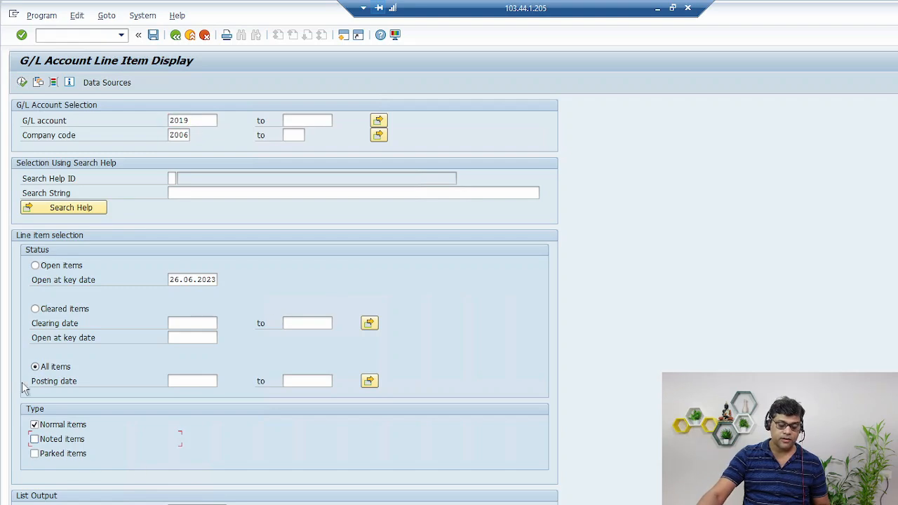
click(34, 439)
click(22, 82)
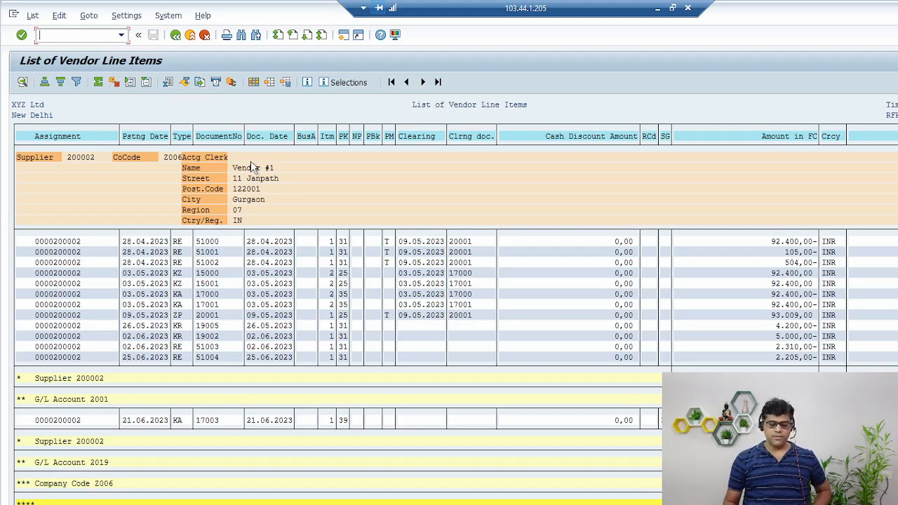
key(alt+Tab)
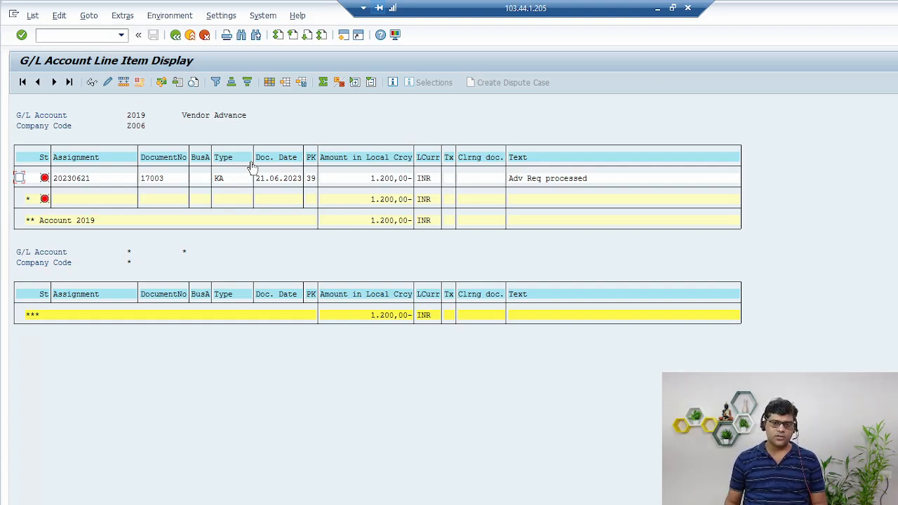
Step: Switch to the PowerPoint notes and mark the Advance Request line with "– Done"
key(alt+Tab)
click(315, 96)
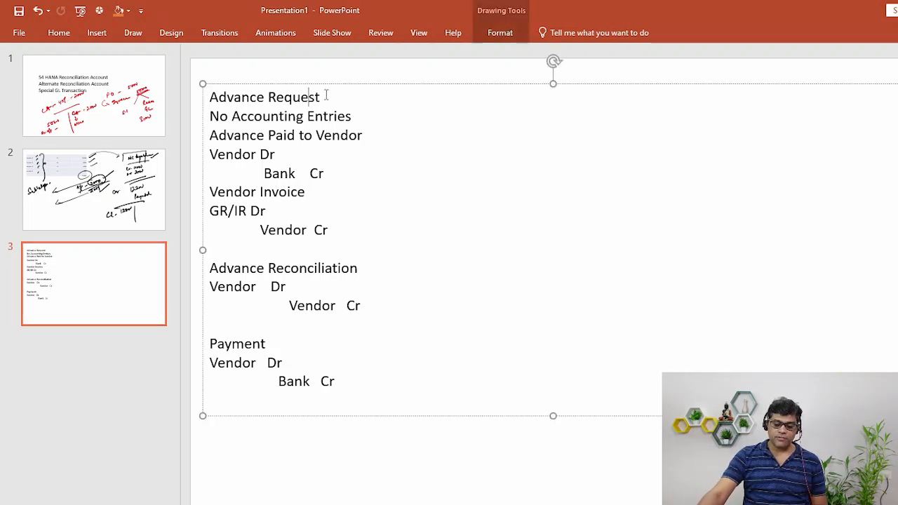
key(End)
text(- dO)
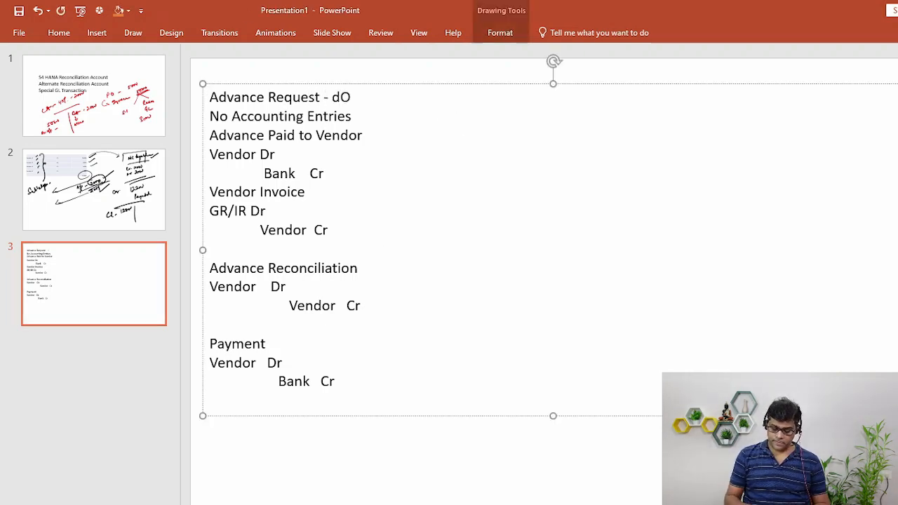
text(ne)
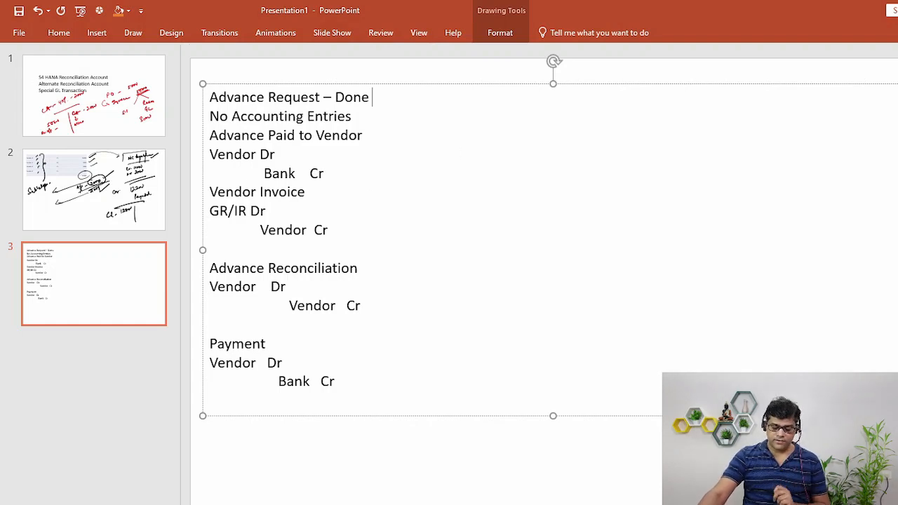
Step: Return to the SAP G/L line items, view the "Adv Req processed" item's document, and go back to the list
key(alt+Tab)
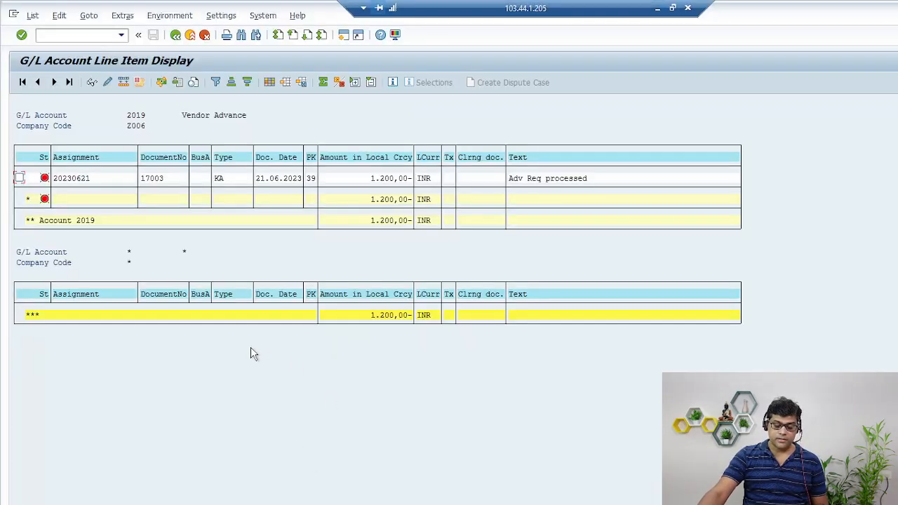
click(162, 178)
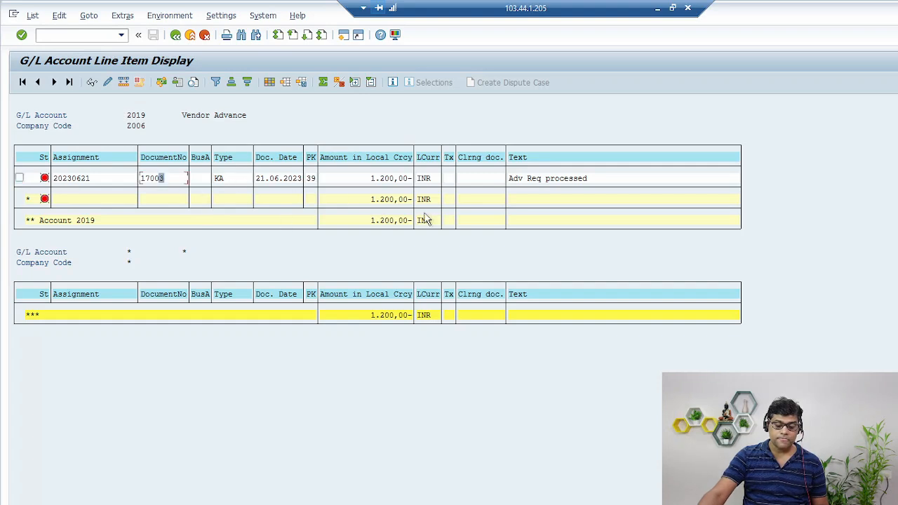
key(F2)
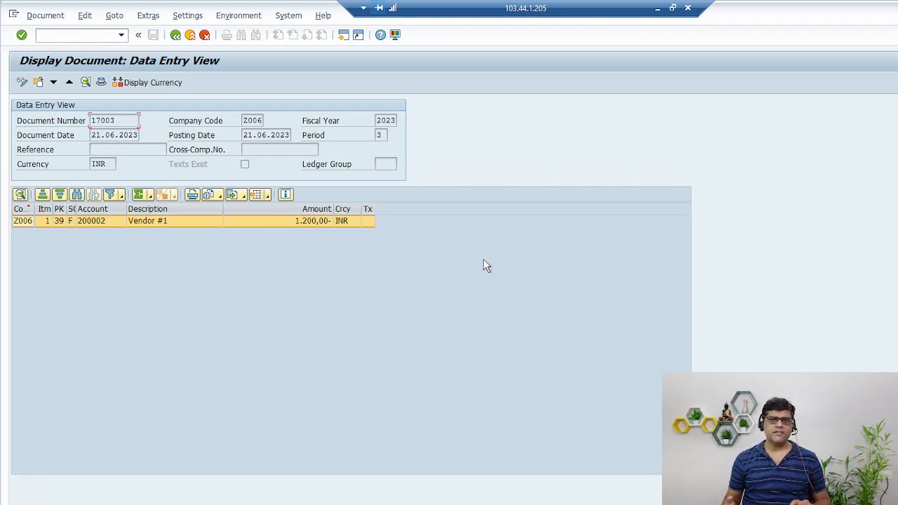
click(175, 35)
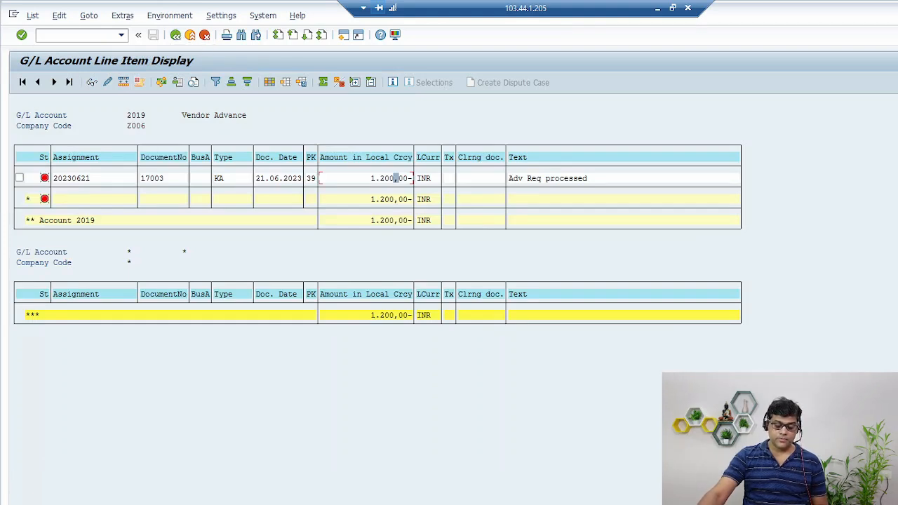
Step: Exit the down payment request entry and open the vendor down payment posting with transaction F-48
click(211, 504)
click(219, 484)
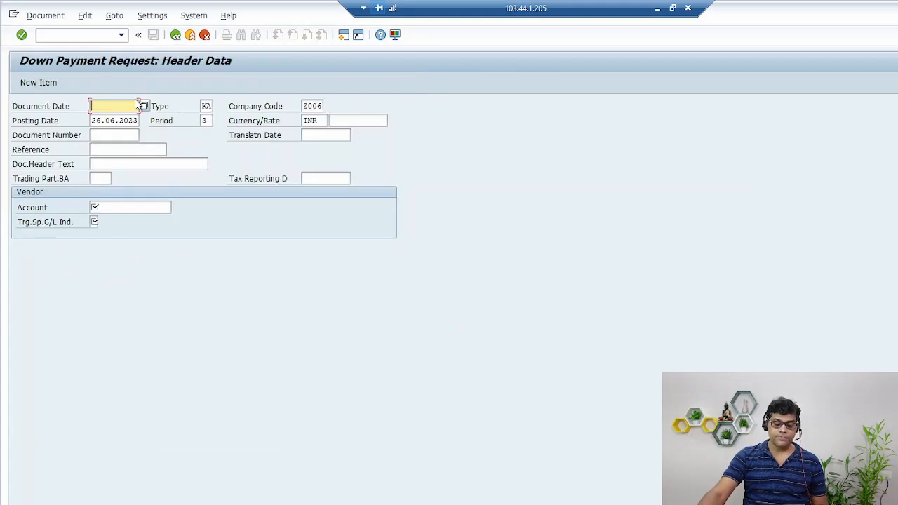
click(198, 35)
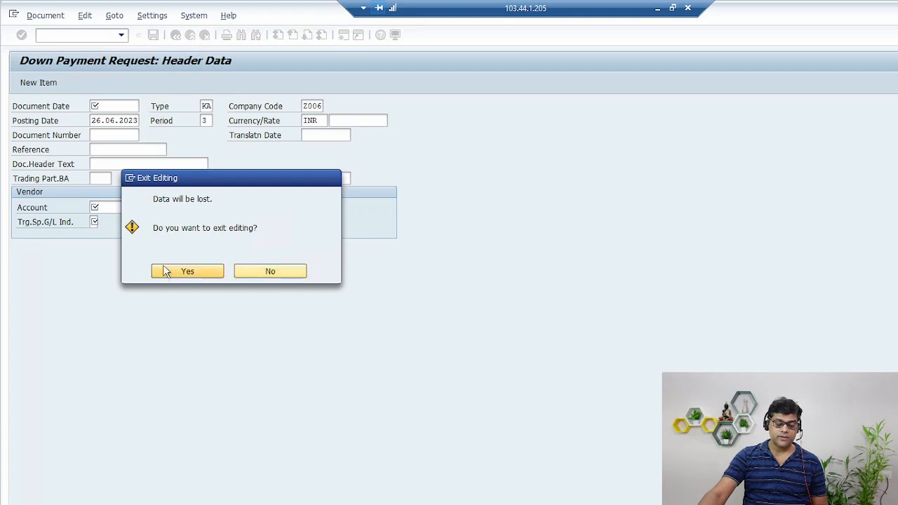
click(165, 269)
click(188, 37)
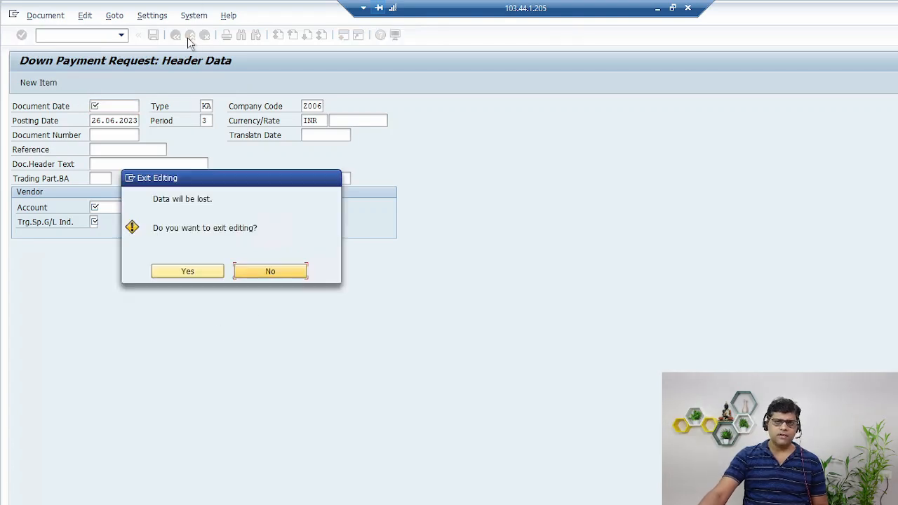
click(195, 270)
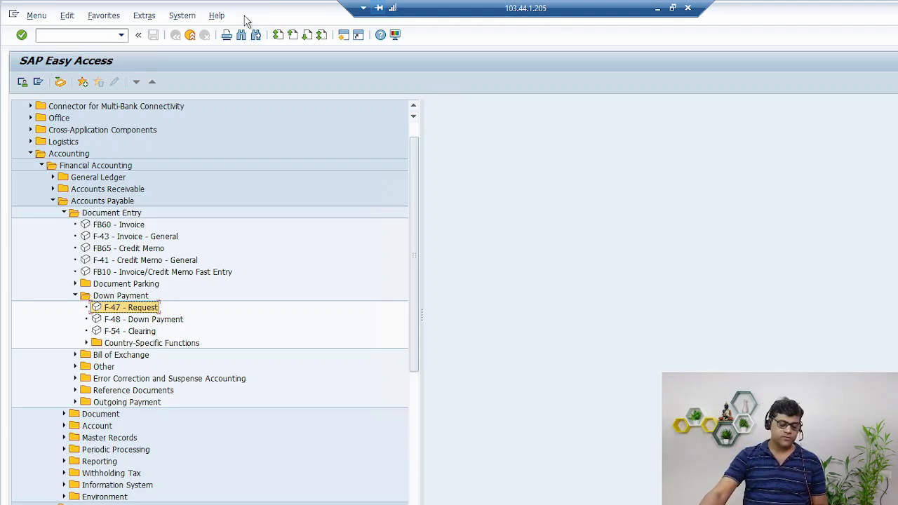
click(167, 321)
double_click(167, 321)
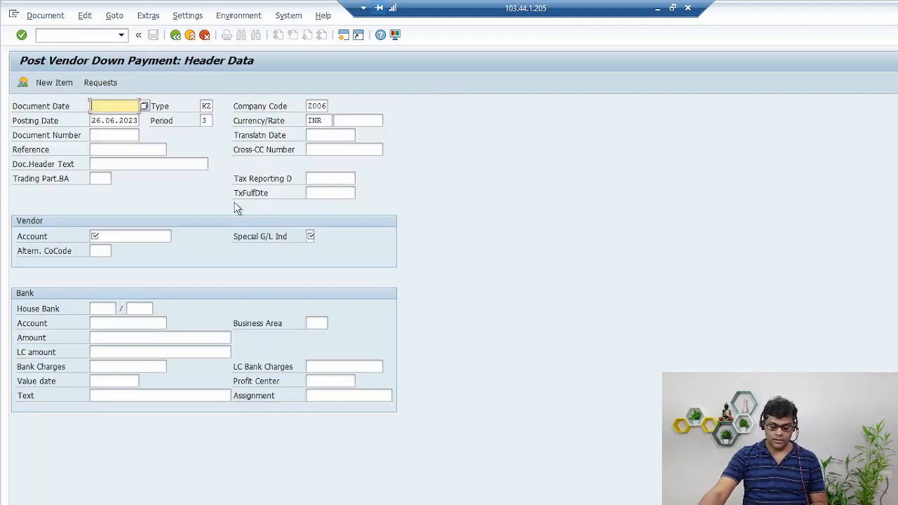
Step: Set both the document date and the posting date of the vendor down payment to 21.06.2023
key(F4)
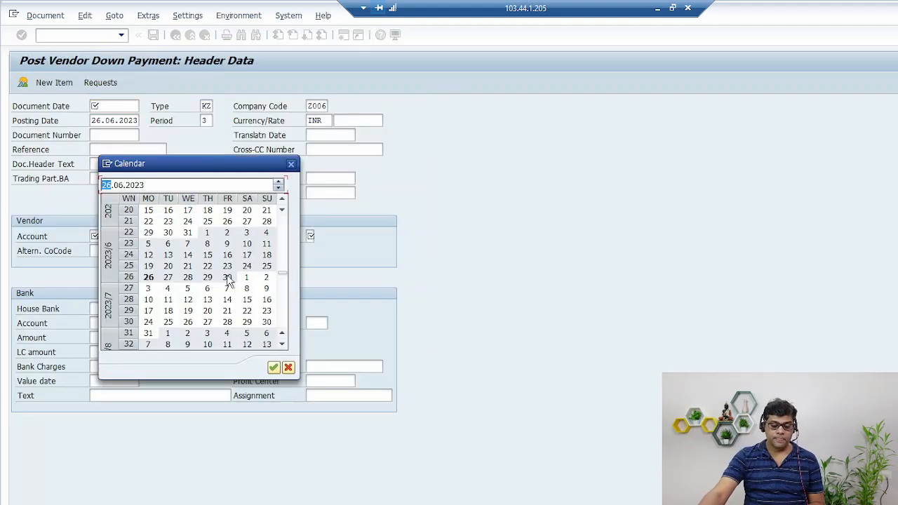
double_click(187, 265)
key(Tab)
key(Tab)
key(Tab)
key(Tab)
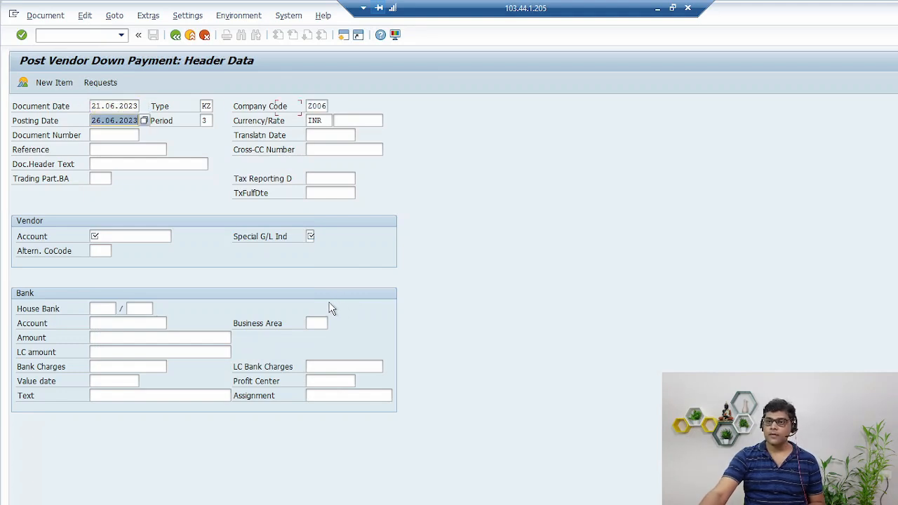
key(shift+Tab)
text(21.06.2023)
key(Tab)
key(Tab)
key(Tab)
key(Tab)
key(Tab)
key(Tab)
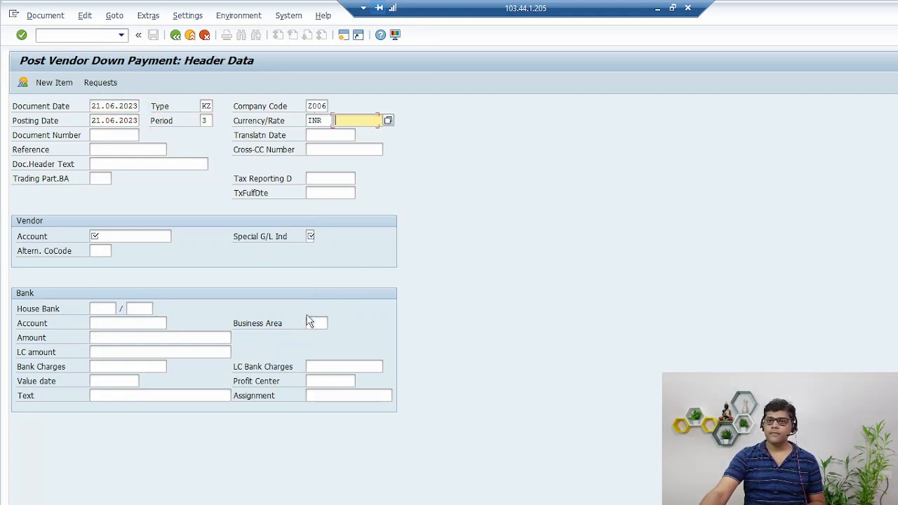
Step: Choose the VENDOR #1 supplier with search term Z006 as the vendor account and set the special G/L indicator to A
key(Tab)
key(Tab)
key(Tab)
key(Tab)
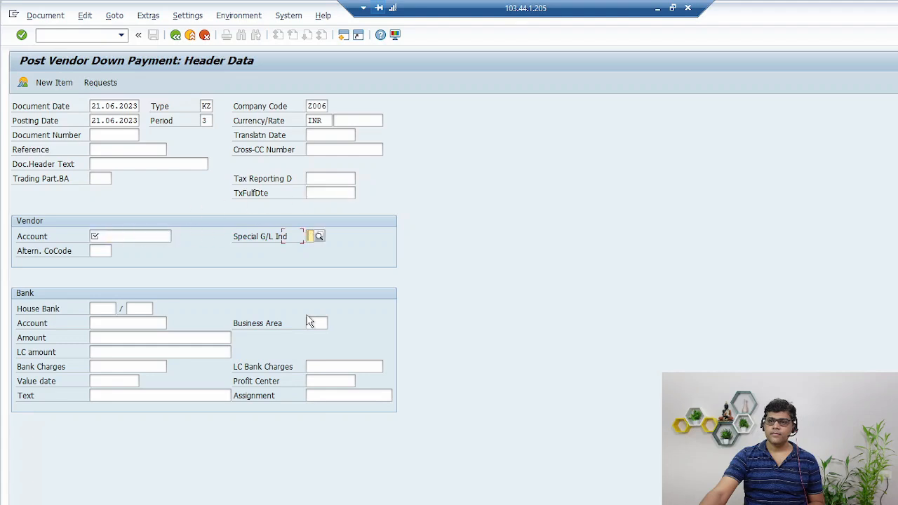
key(shift+Tab)
key(F4)
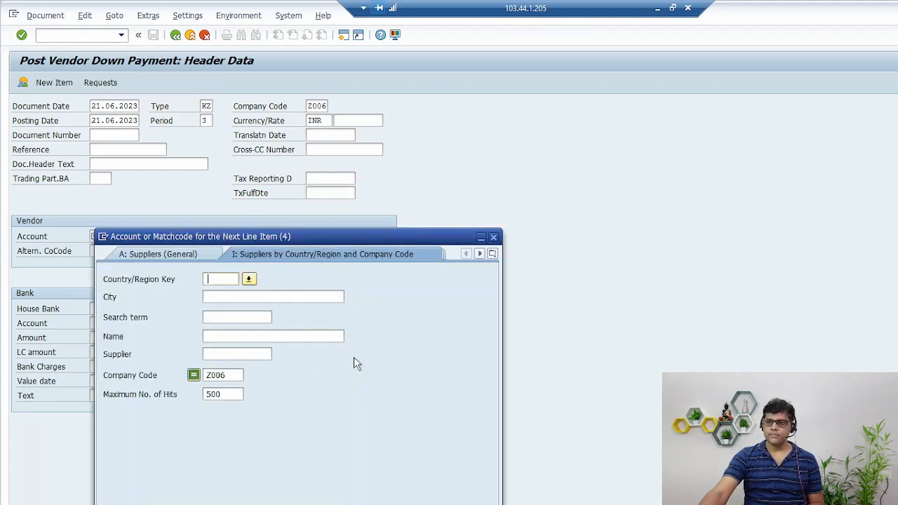
key(Return)
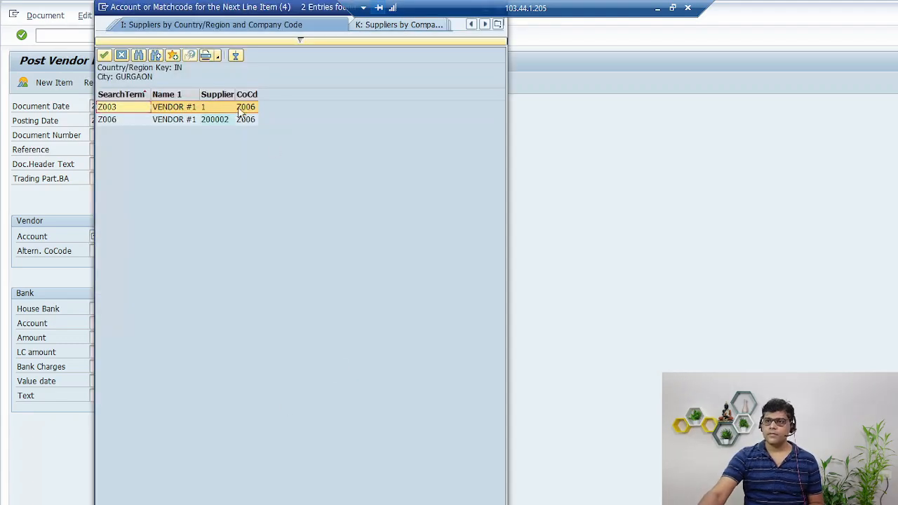
double_click(225, 121)
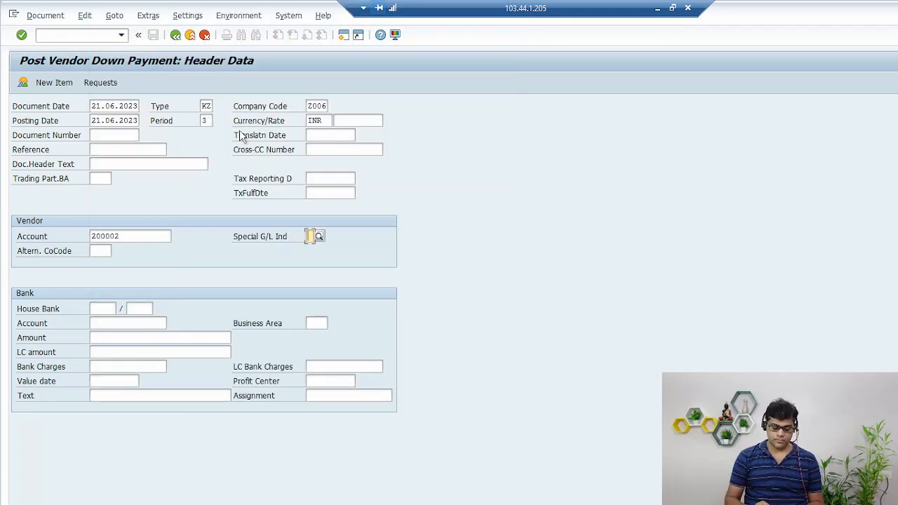
text(A)
key(Tab)
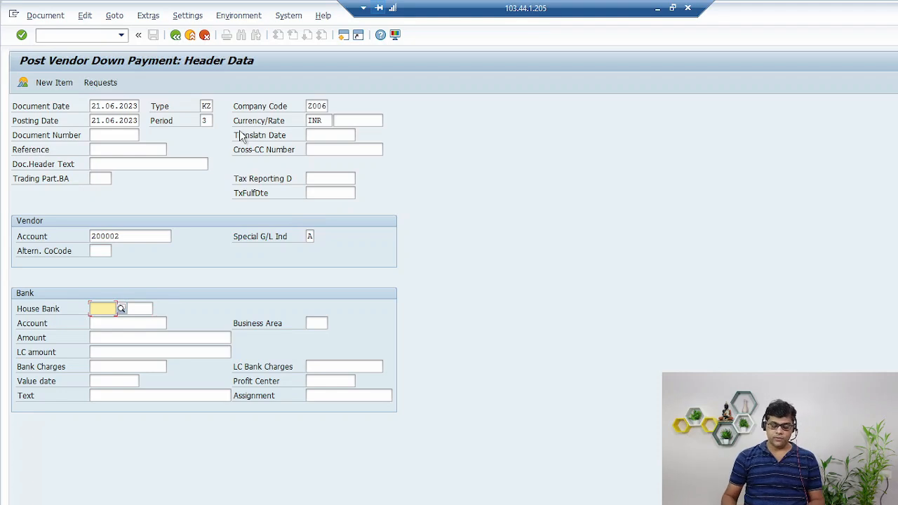
Step: Fill the bank data with house bank IC123, account ID ICXZ6 and the Outgoing Bank G/L account 1004
key(F4)
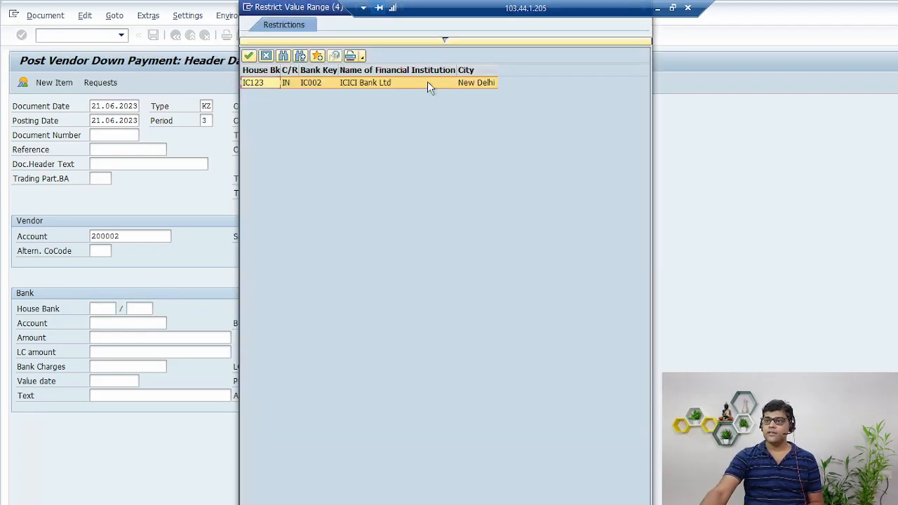
double_click(430, 85)
key(F4)
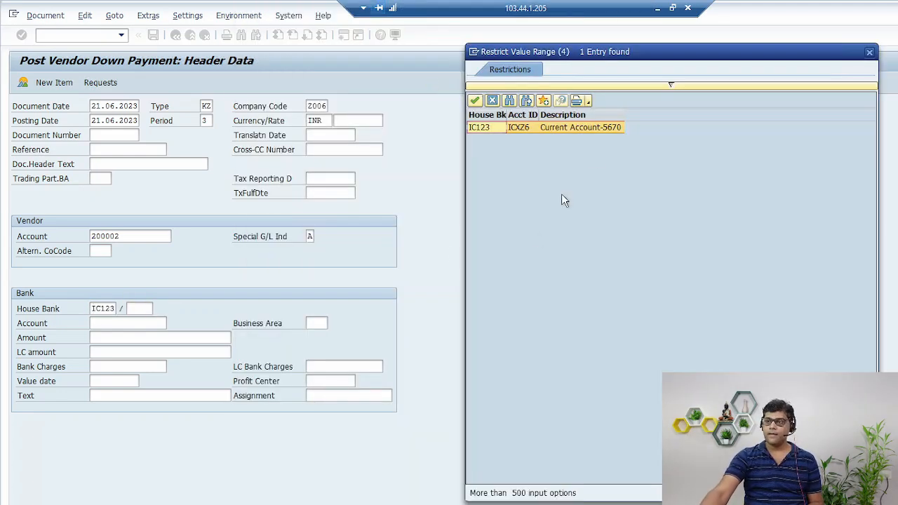
double_click(606, 127)
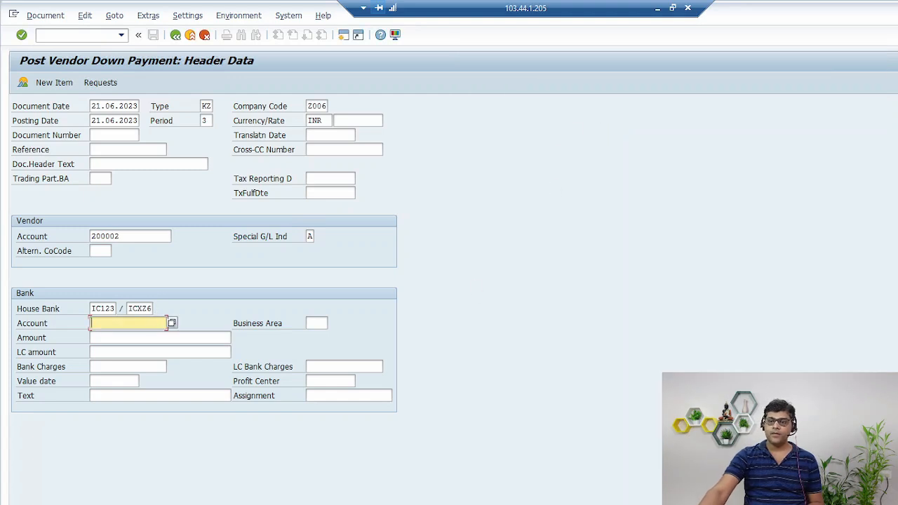
key(F4)
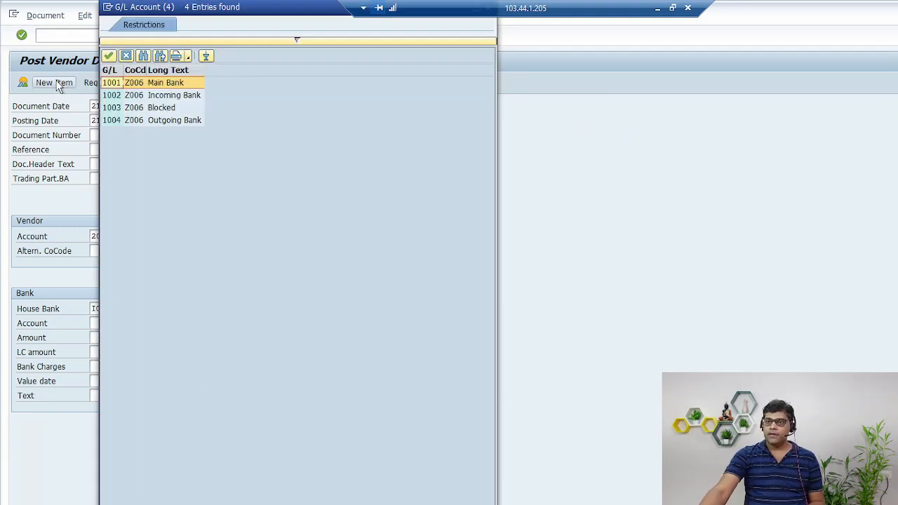
double_click(173, 121)
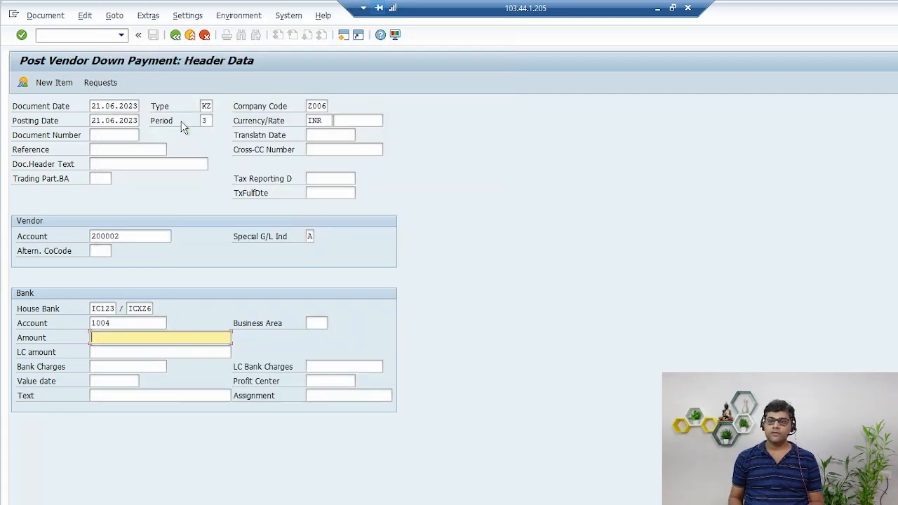
Step: Set the bank item's value date to 21.06.2023 and confirm the header data
key(Return)
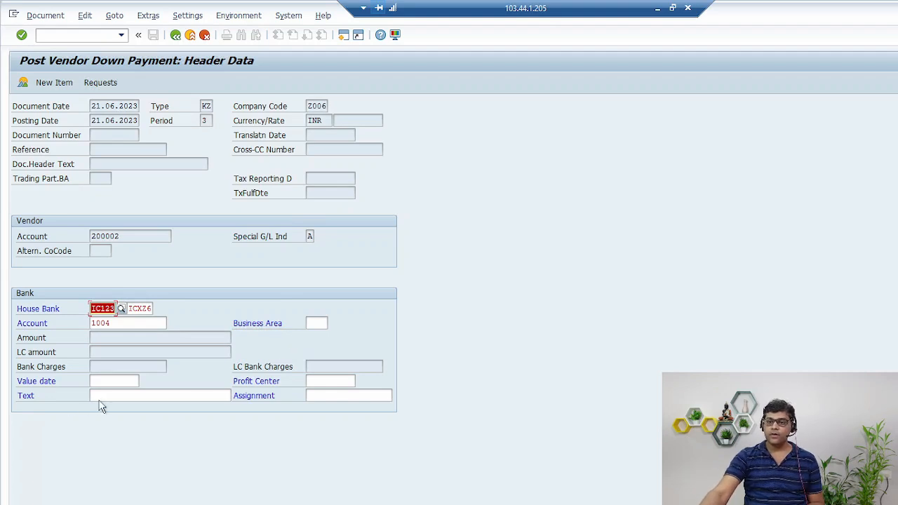
click(115, 383)
key(F4)
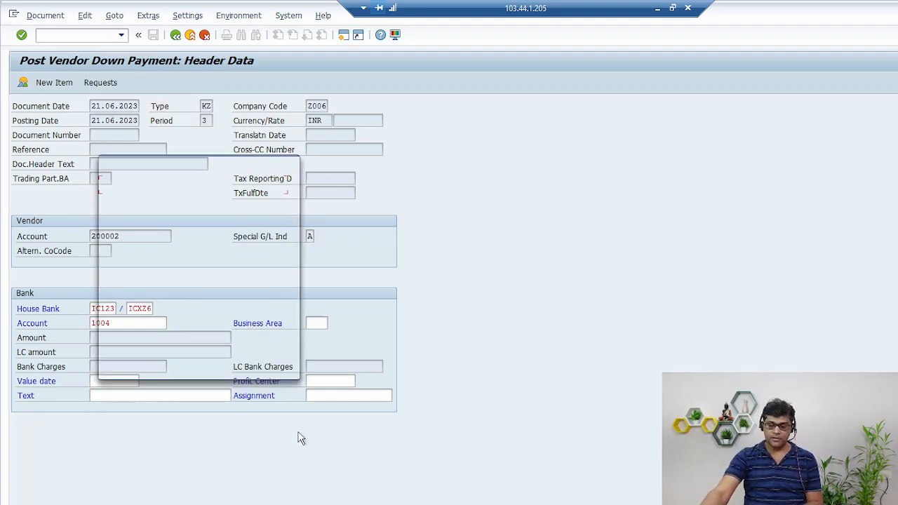
double_click(188, 266)
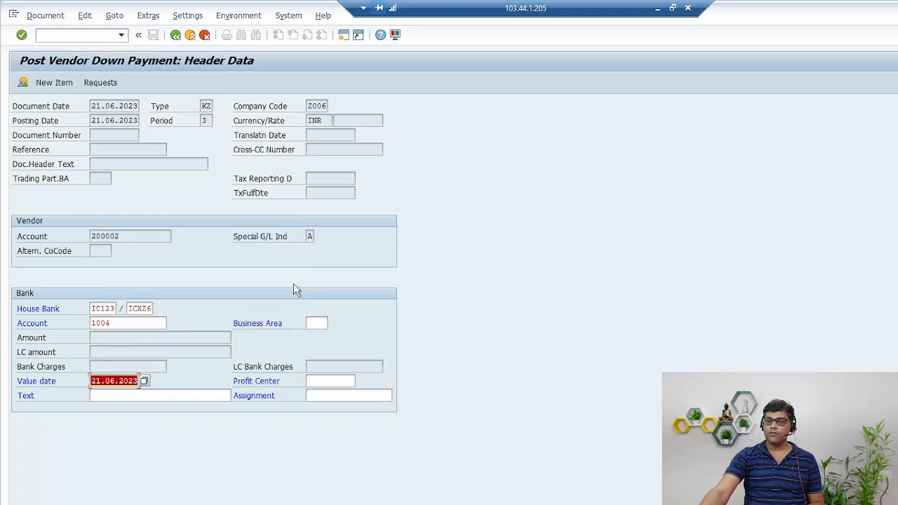
key(Return)
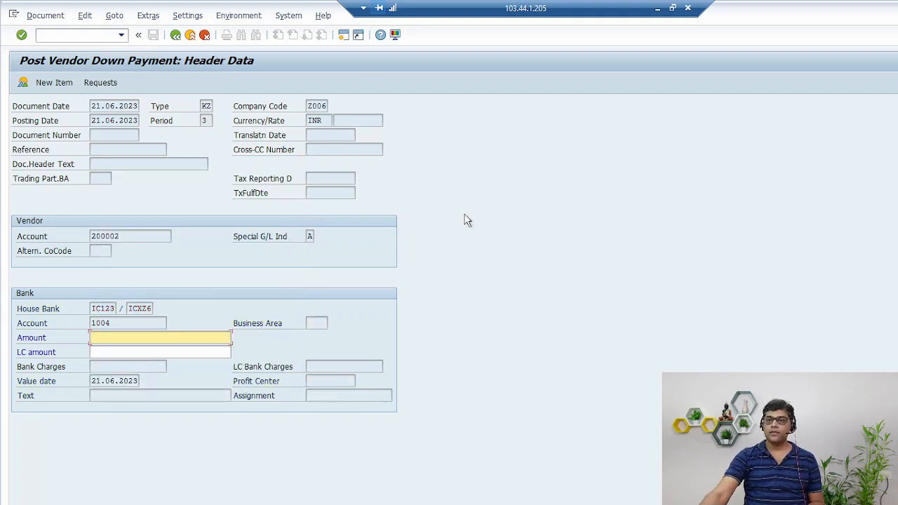
Step: Select down payment request 17003 from the vendor's open requests, create the down payment from it and post the document
click(124, 84)
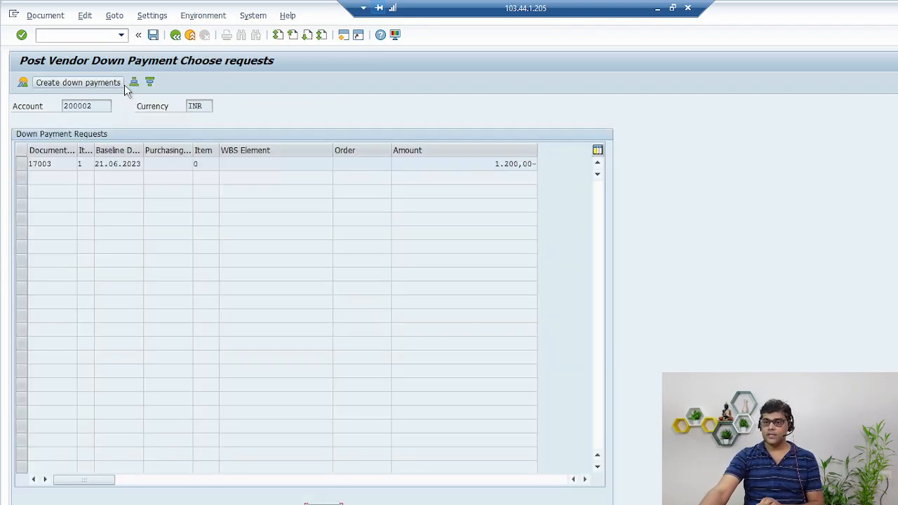
click(24, 163)
click(24, 163)
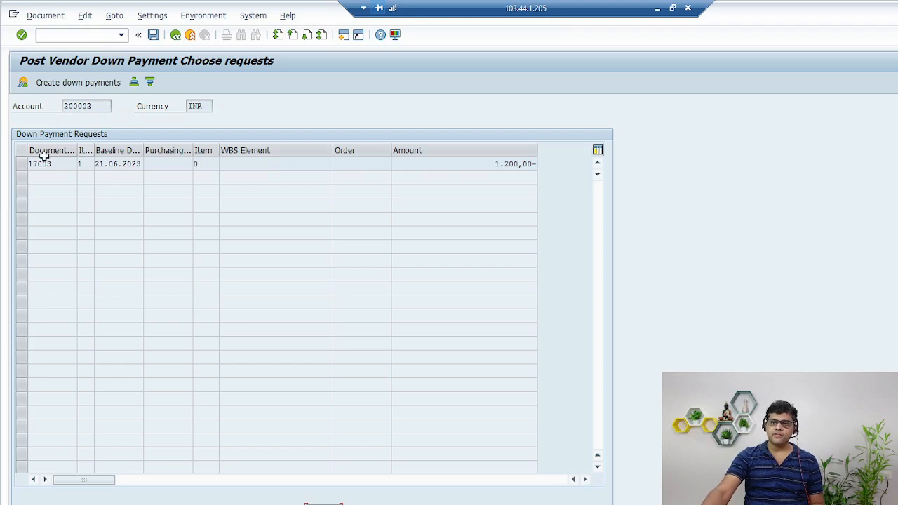
click(22, 166)
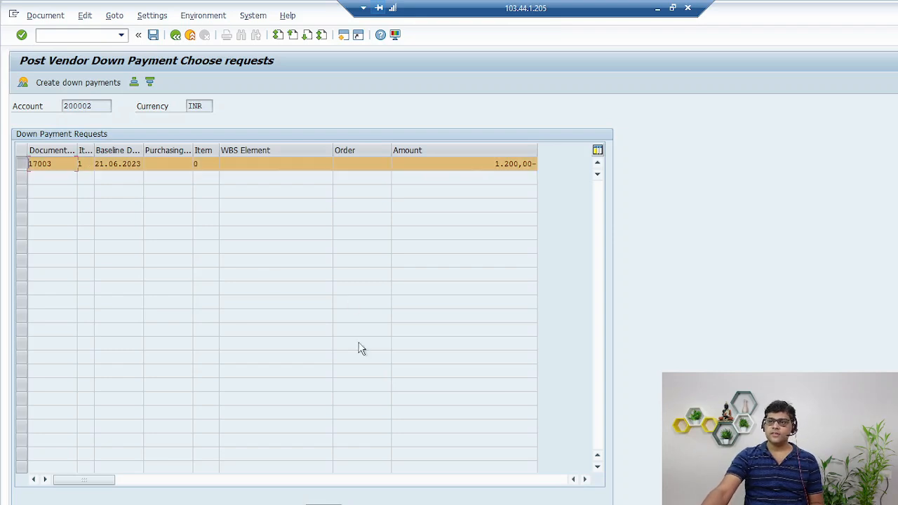
click(77, 84)
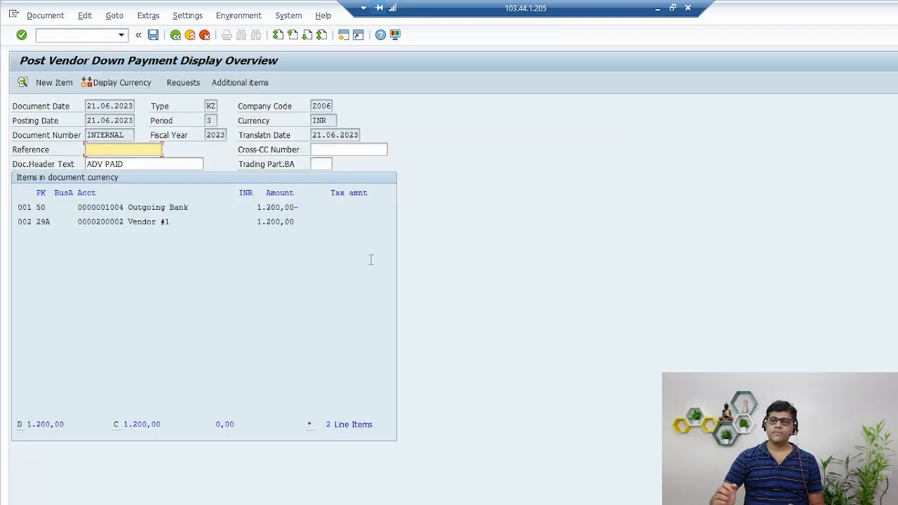
click(153, 34)
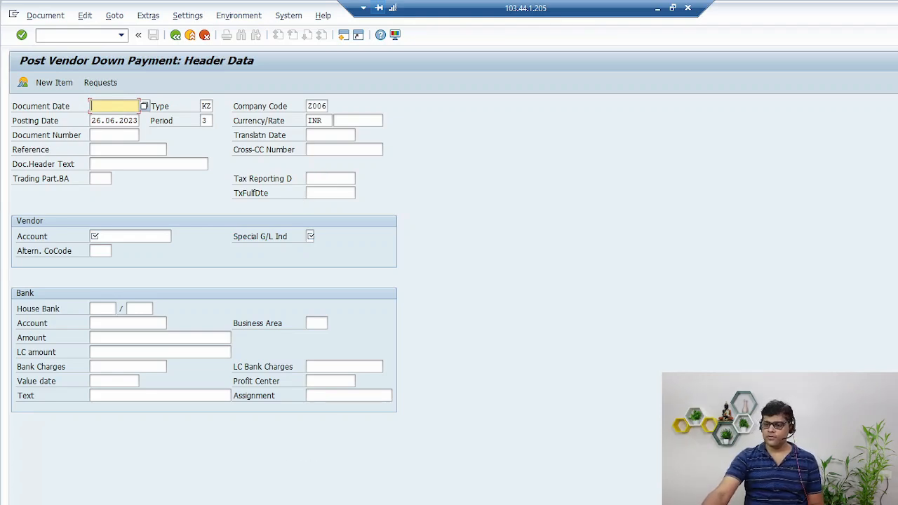
Step: Switch to the vendor line item list and rerun it with the same supplier and company code Z006
mouse_move(309, 502)
click(354, 460)
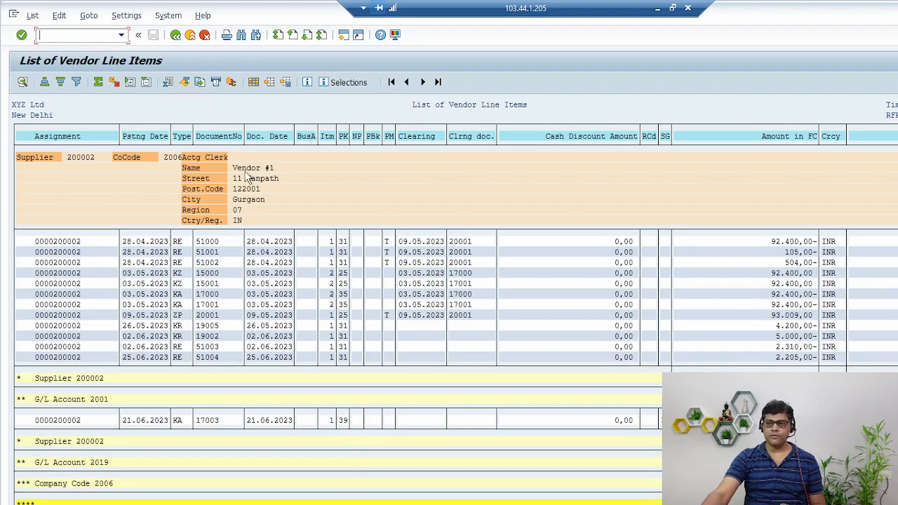
click(33, 15)
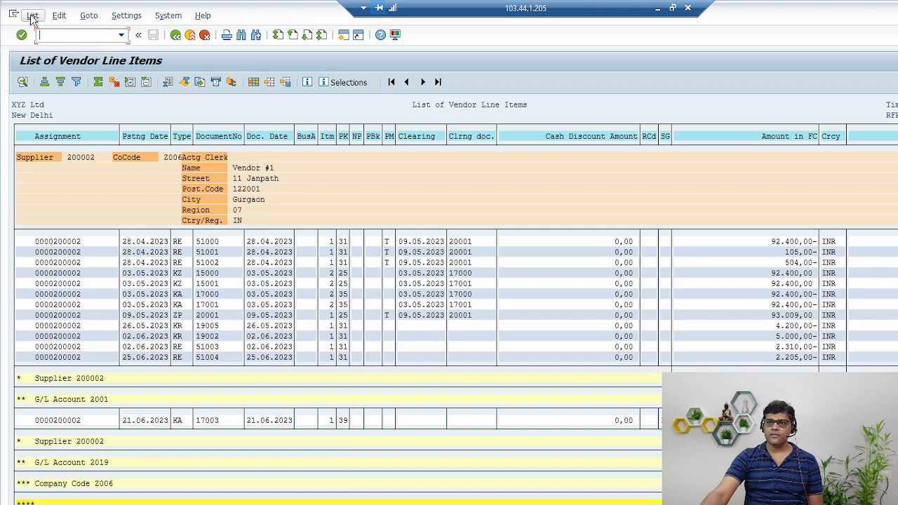
click(330, 184)
click(176, 36)
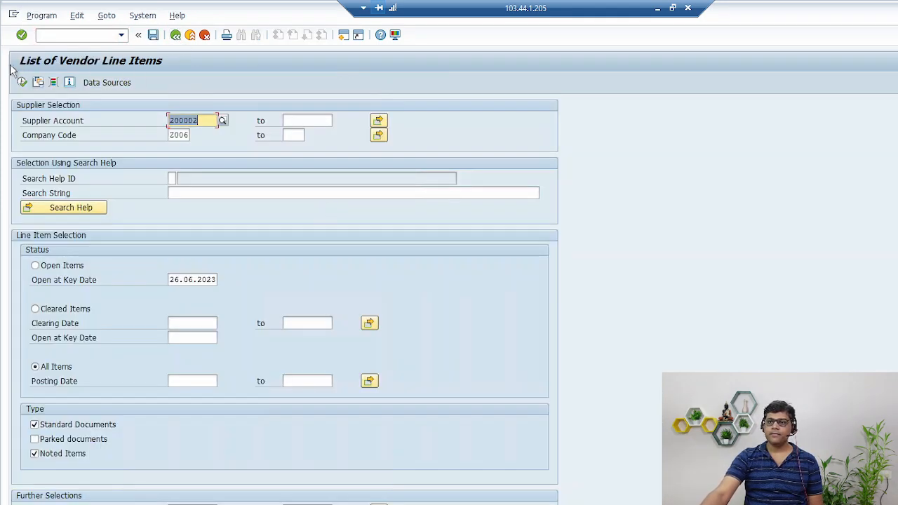
click(22, 82)
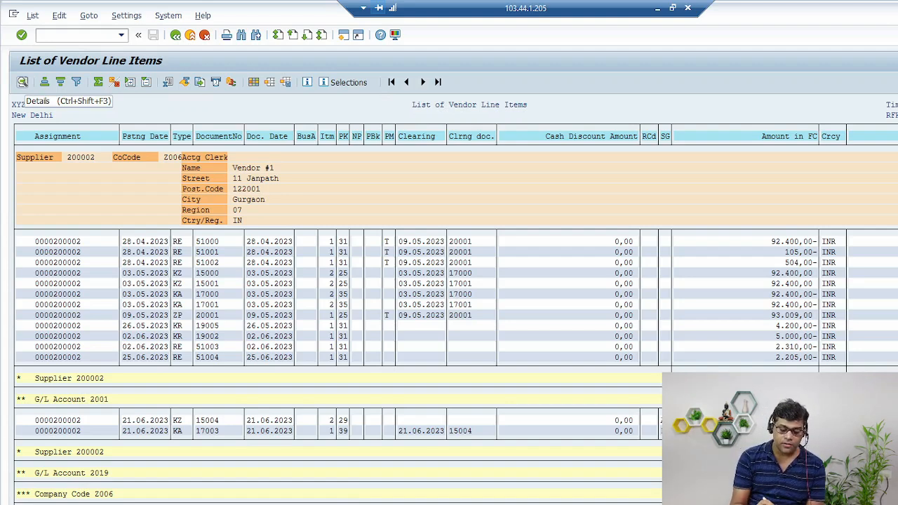
Step: Mark document 15004 and G/L accounts 2019 and 2001 in the vendor line item list, clearing the earlier marks in between
drag(225, 416, 271, 388)
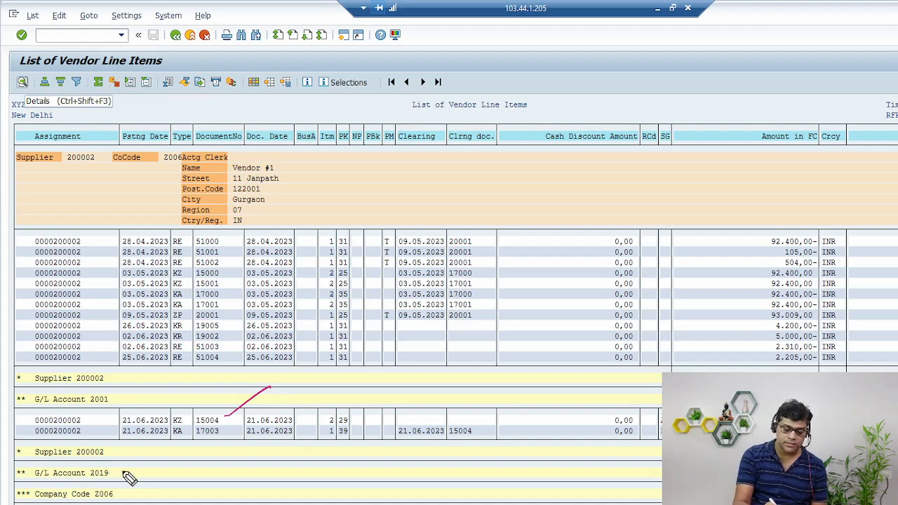
drag(123, 477, 120, 476)
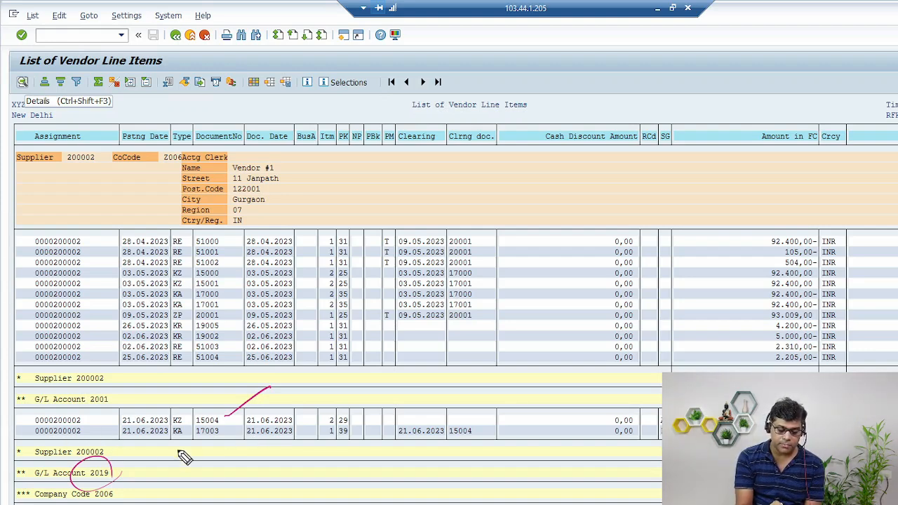
drag(123, 454, 183, 433)
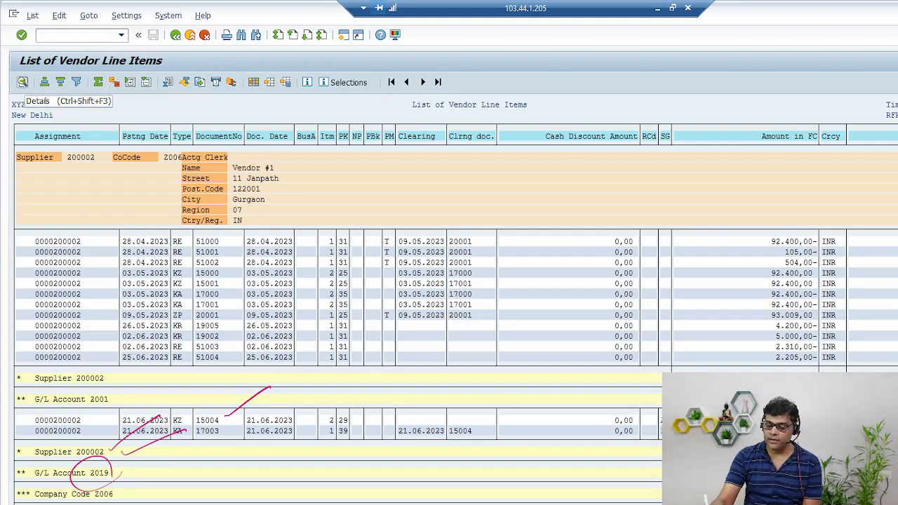
key(Escape)
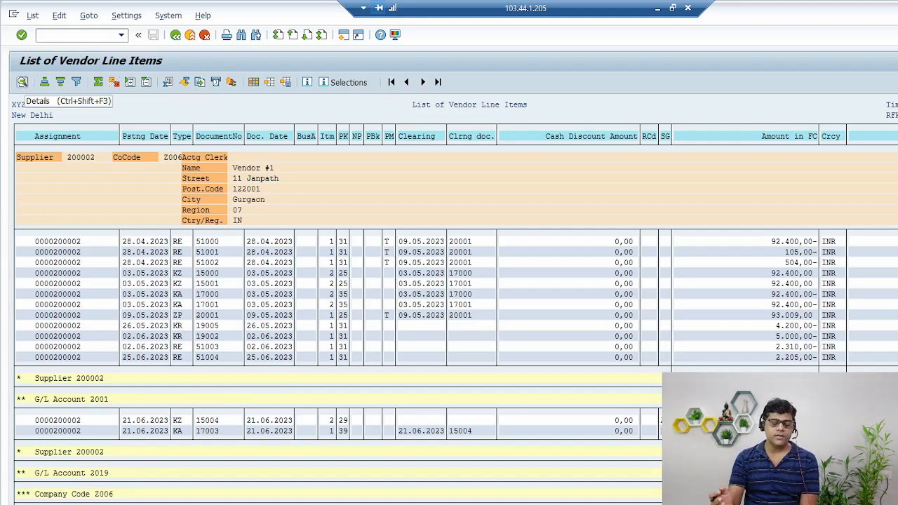
drag(116, 409, 124, 383)
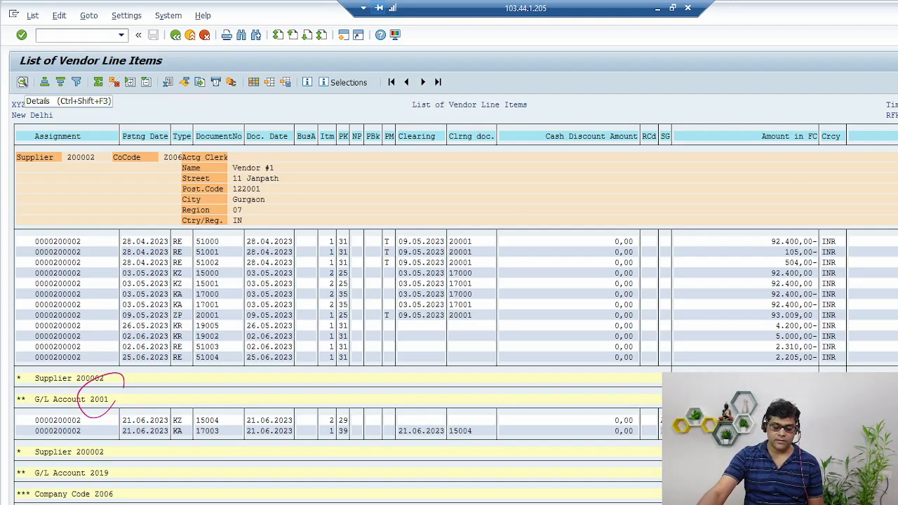
Step: Refresh the line item display of G/L account 2019 and open the down payment item of document 15004
key(alt+Tab)
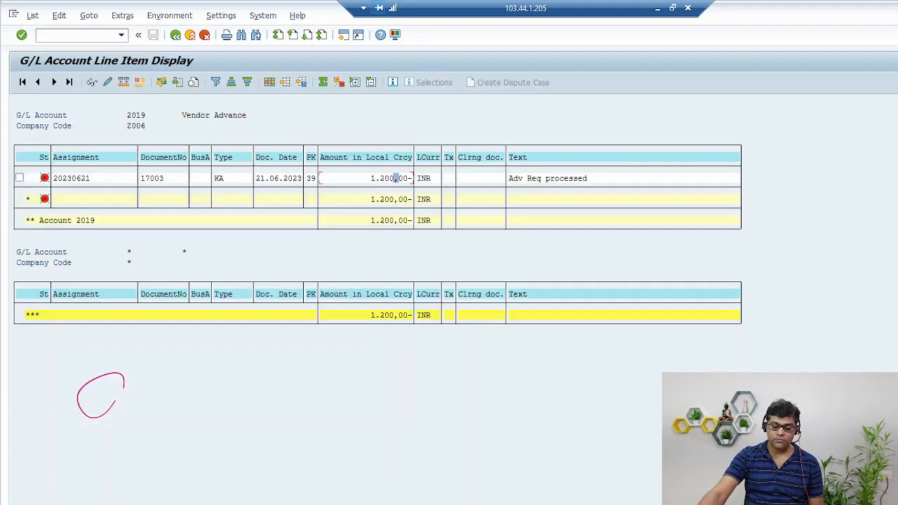
click(32, 15)
click(47, 44)
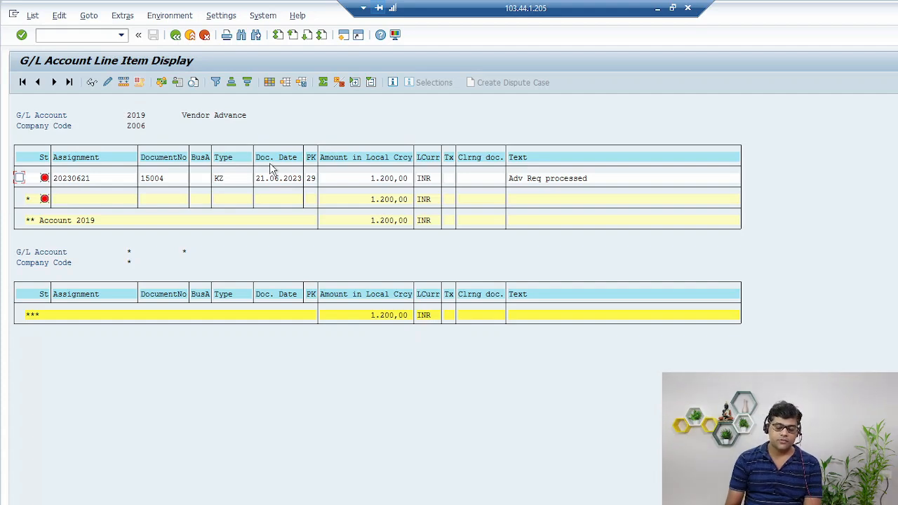
click(391, 182)
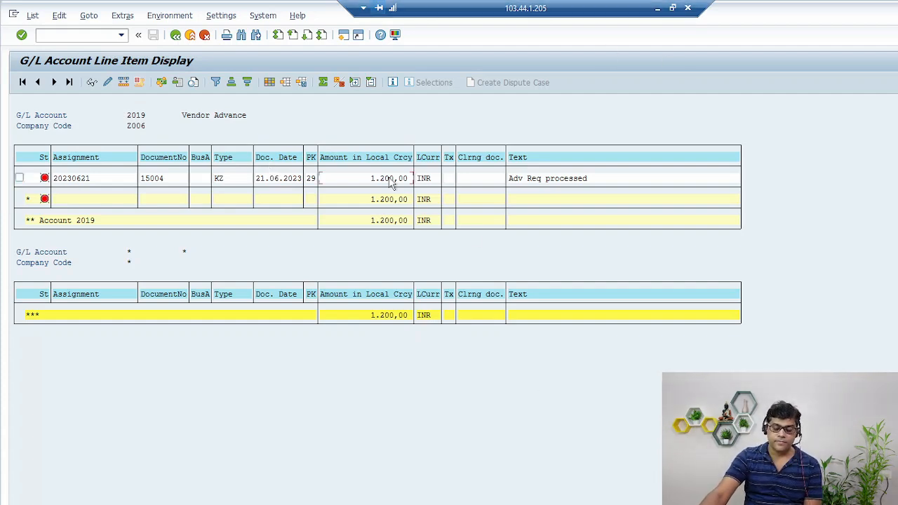
double_click(392, 181)
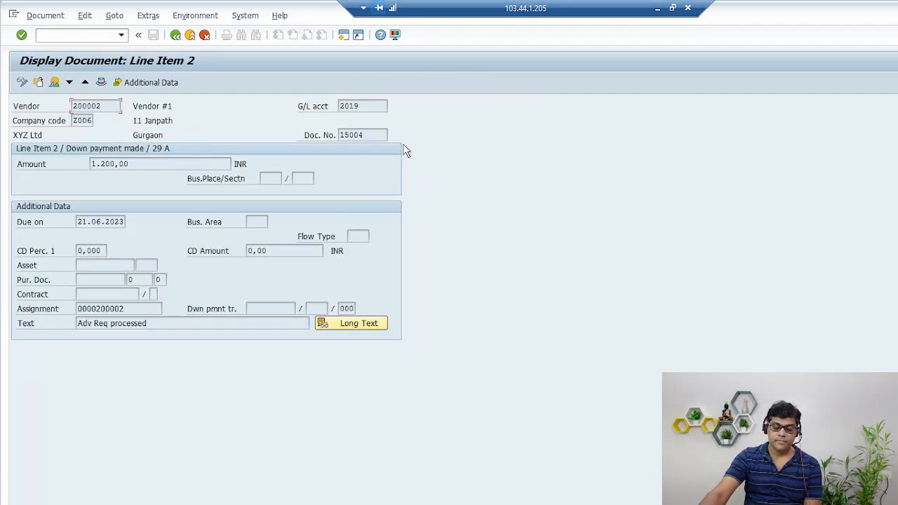
Step: Examine document 15004 in the data entry view and the general ledger view, focusing on the vendor item's account, and return to the line items
click(55, 81)
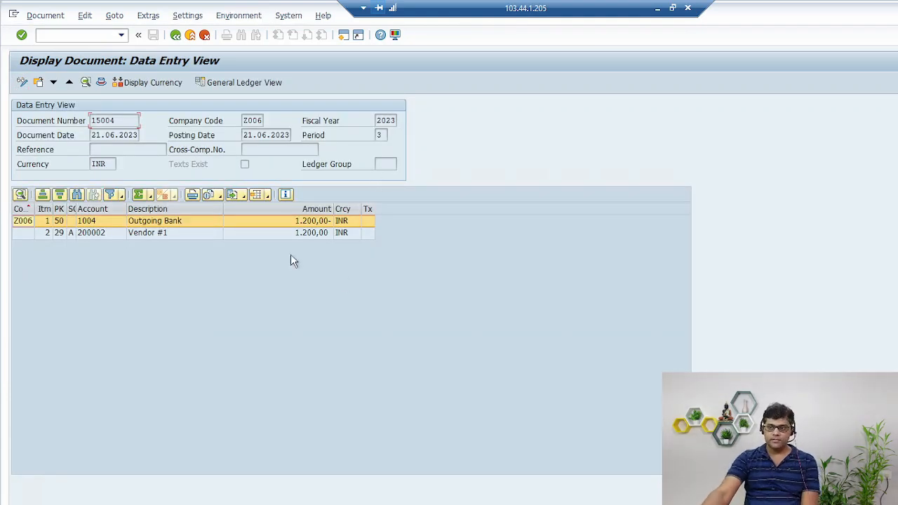
click(253, 235)
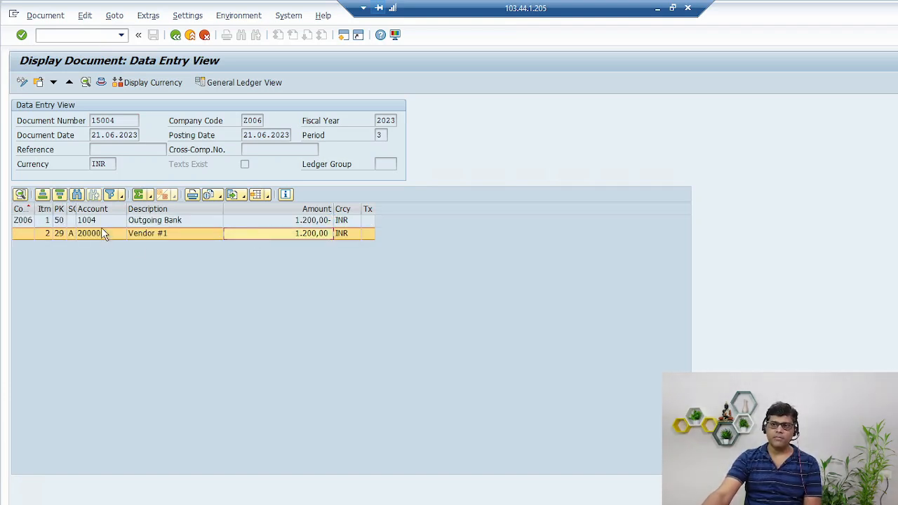
click(242, 83)
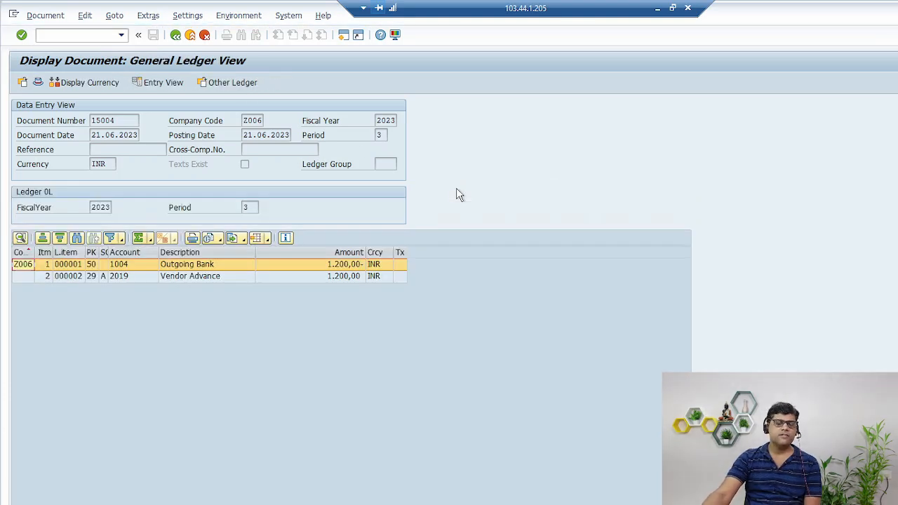
click(135, 277)
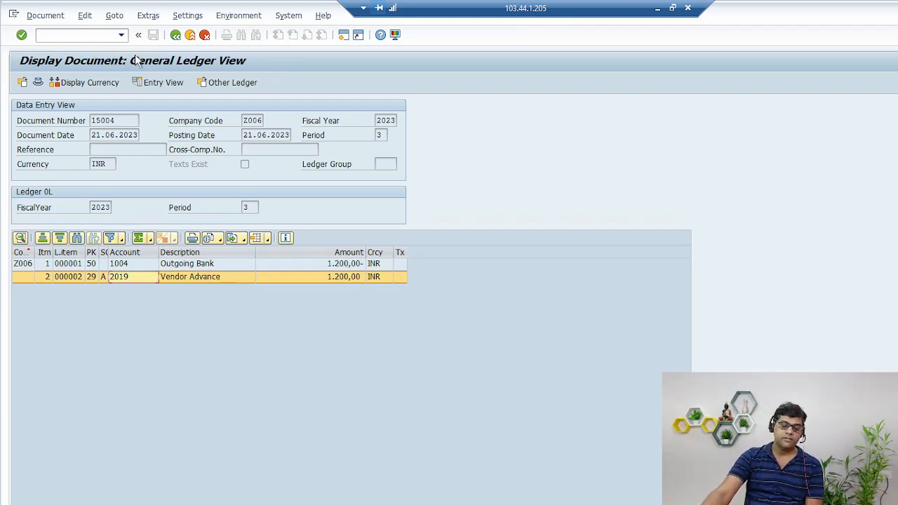
click(177, 39)
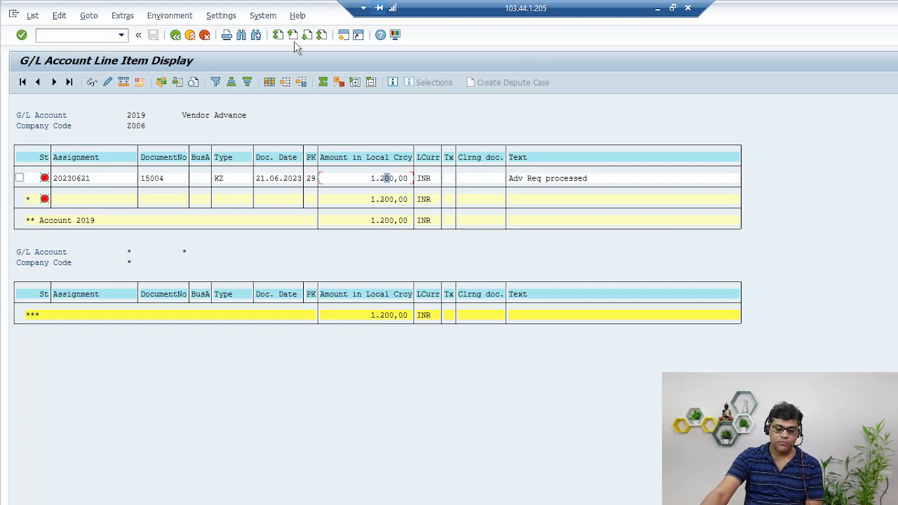
Step: Add G/L account 2001 alongside 2019 in the multiple account selection of the G/L line item display
click(176, 36)
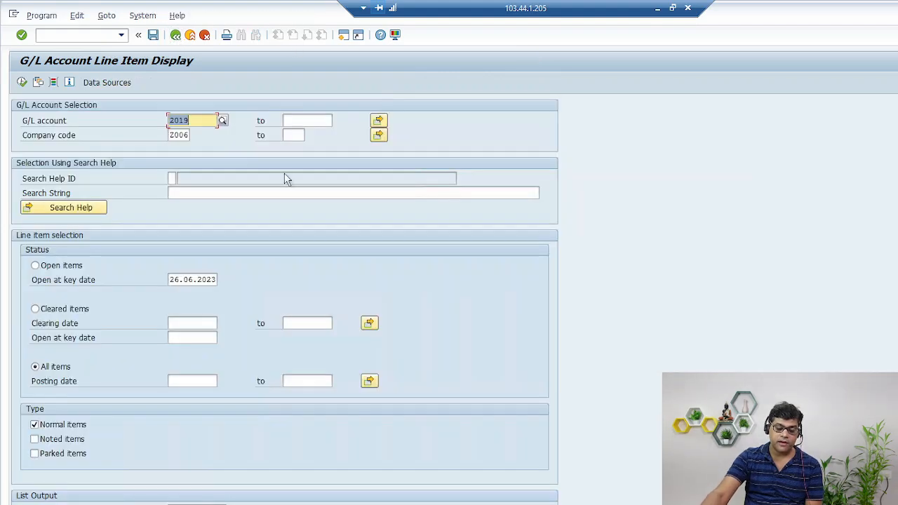
click(378, 121)
click(70, 197)
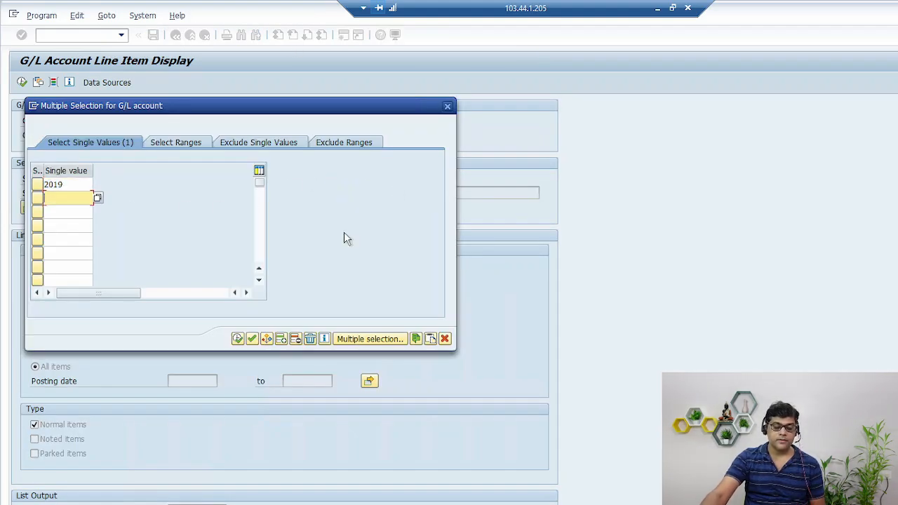
text(2001)
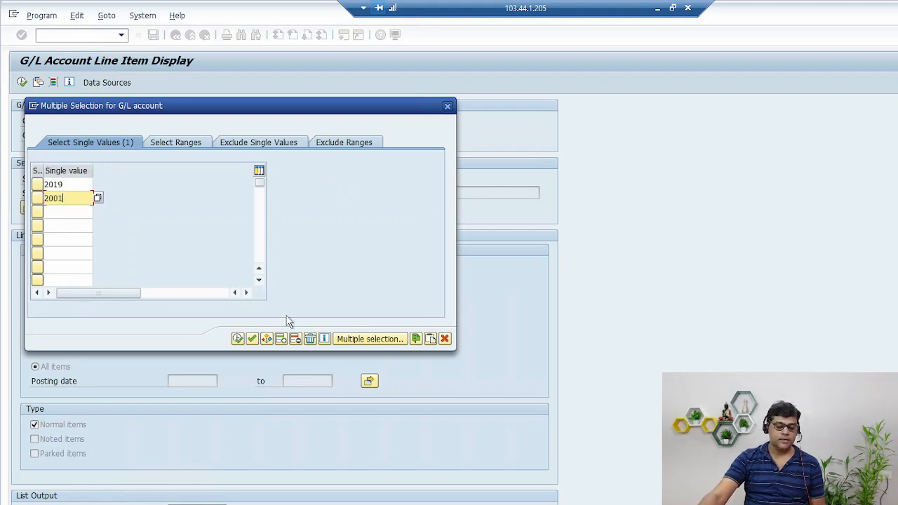
click(238, 339)
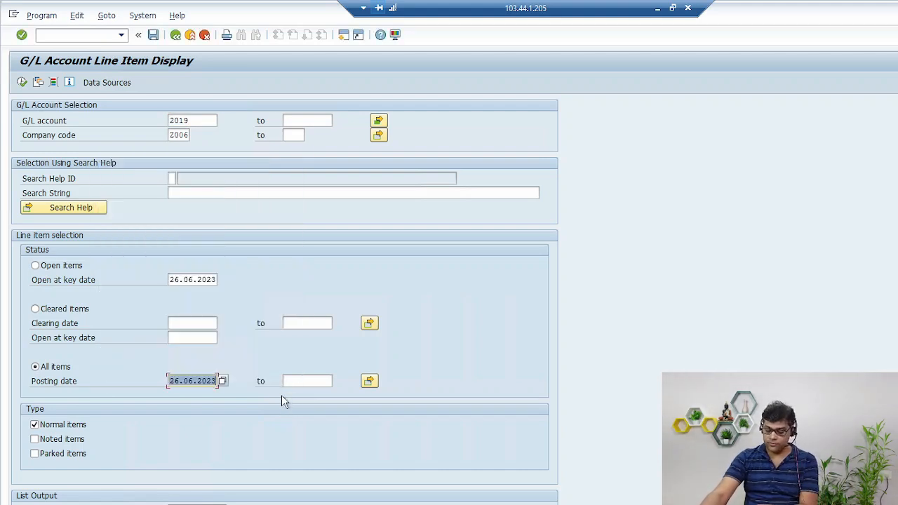
Step: Restrict the posting date to 21.06.2023 through 26.06.2023 and run the G/L account line item display
key(Delete)
click(223, 381)
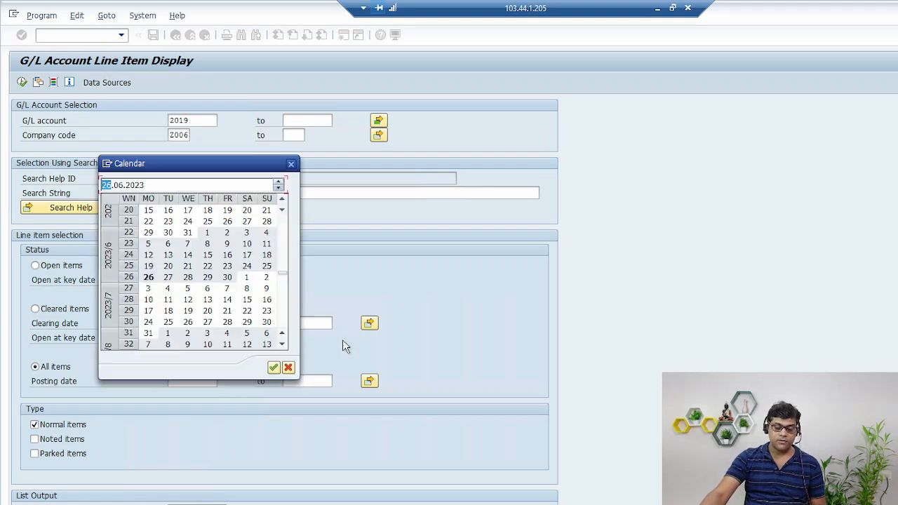
double_click(187, 265)
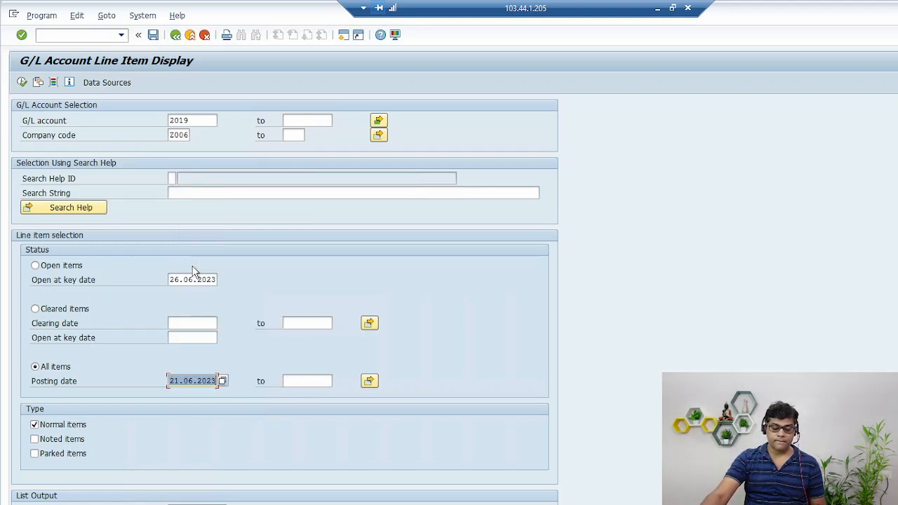
key(Tab)
key(shift+Tab)
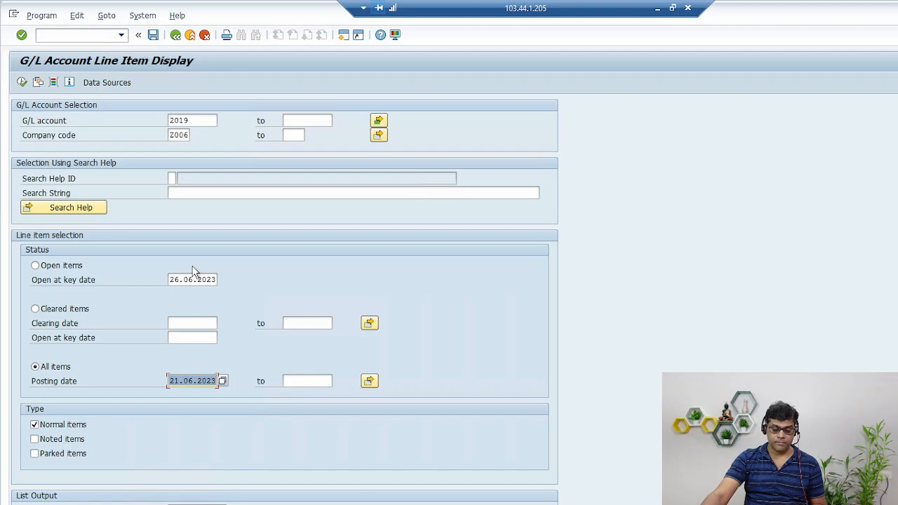
key(Tab)
key(F4)
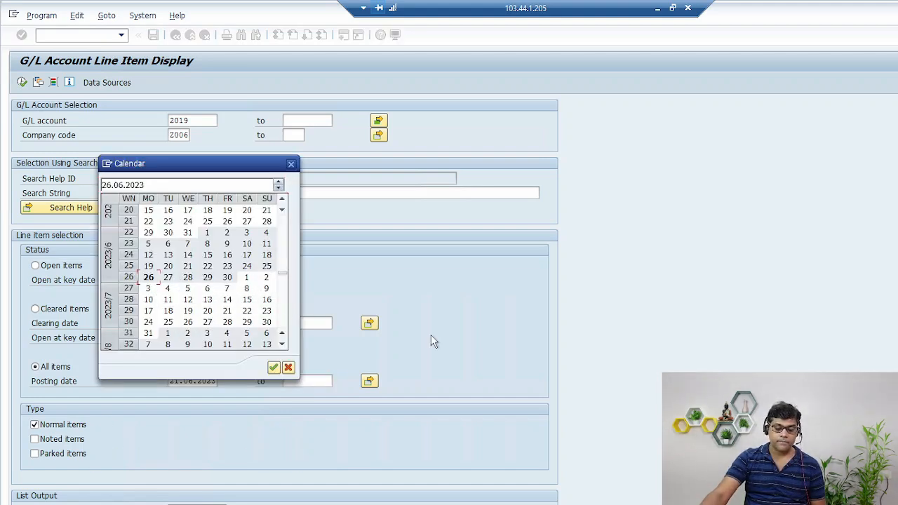
key(Return)
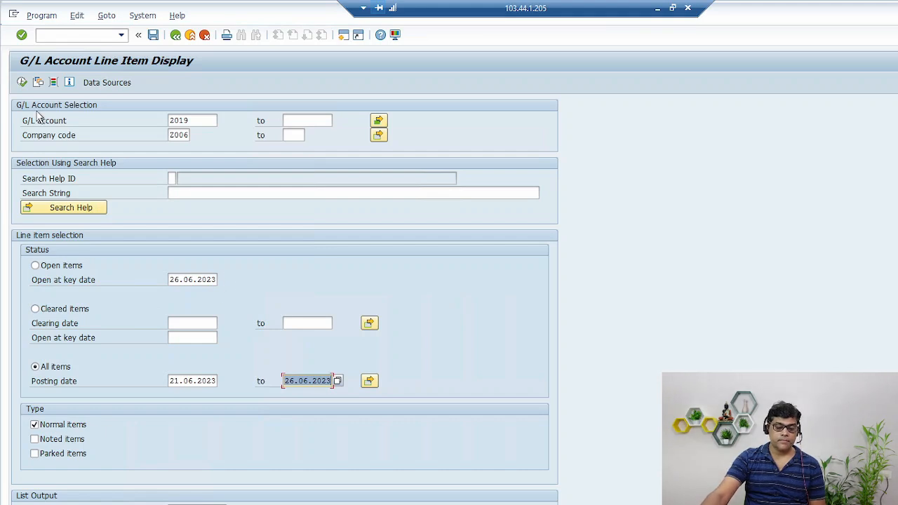
click(21, 83)
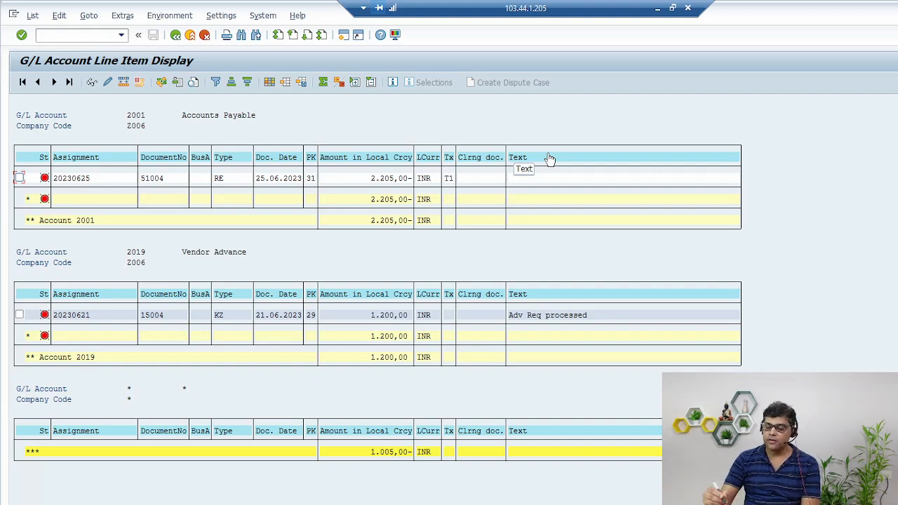
mouse_move(482, 169)
mouse_down()
mouse_move(473, 173)
mouse_move(480, 177)
mouse_up()
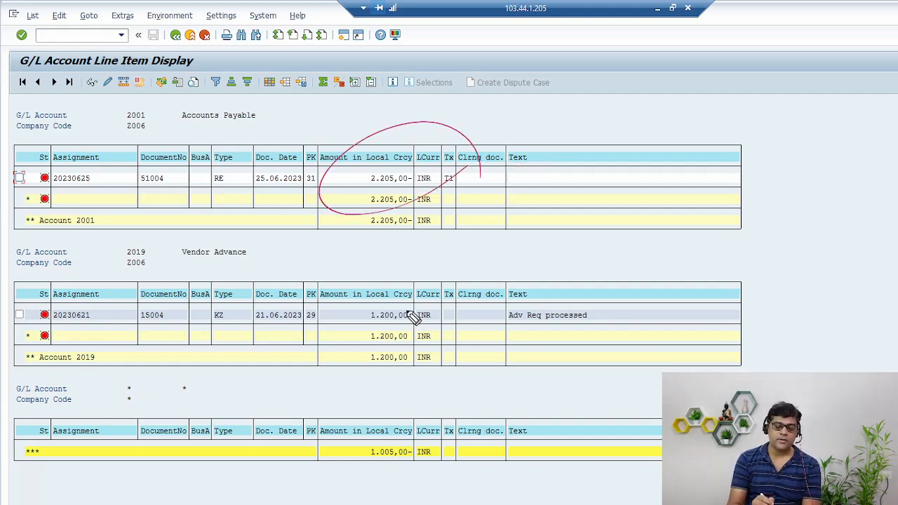
drag(101, 275, 212, 257)
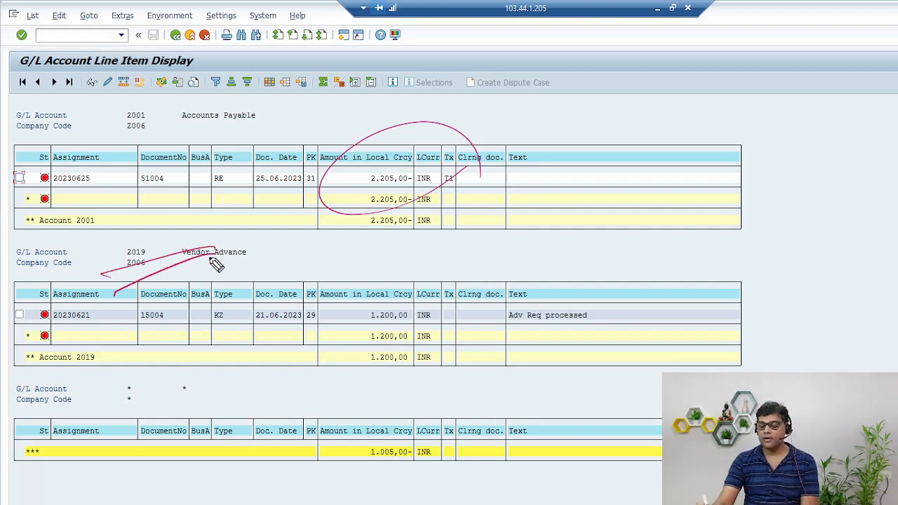
key(Escape)
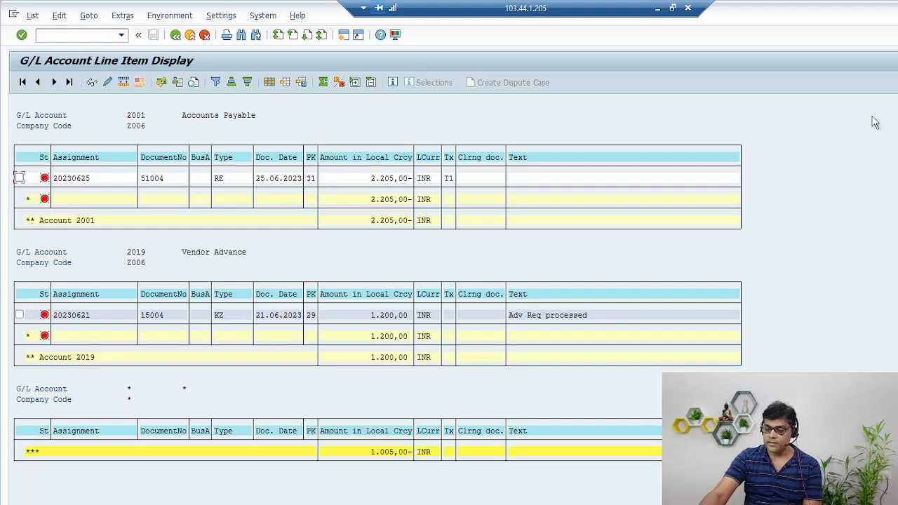
Step: Switch to the PowerPoint entries slide and mark Advance Paid to Vendor with red ink ticks and a handwritten "Done"
click(657, 7)
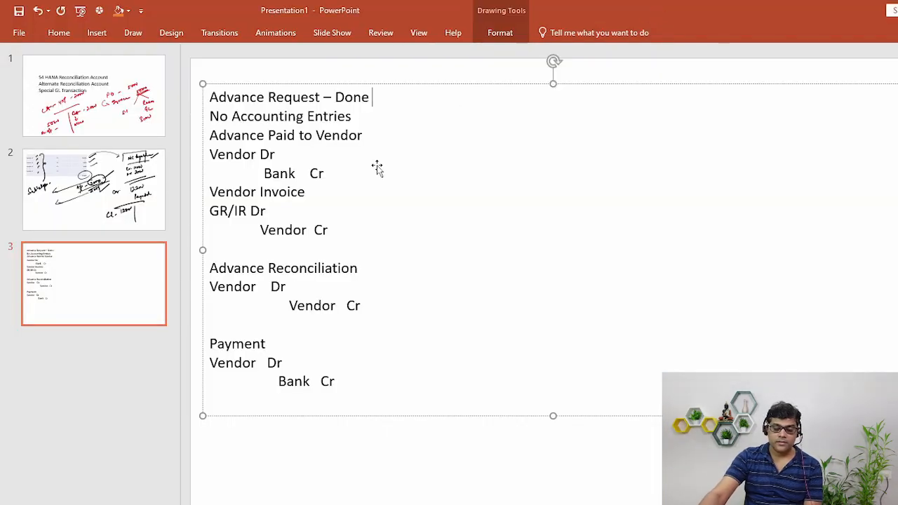
click(133, 34)
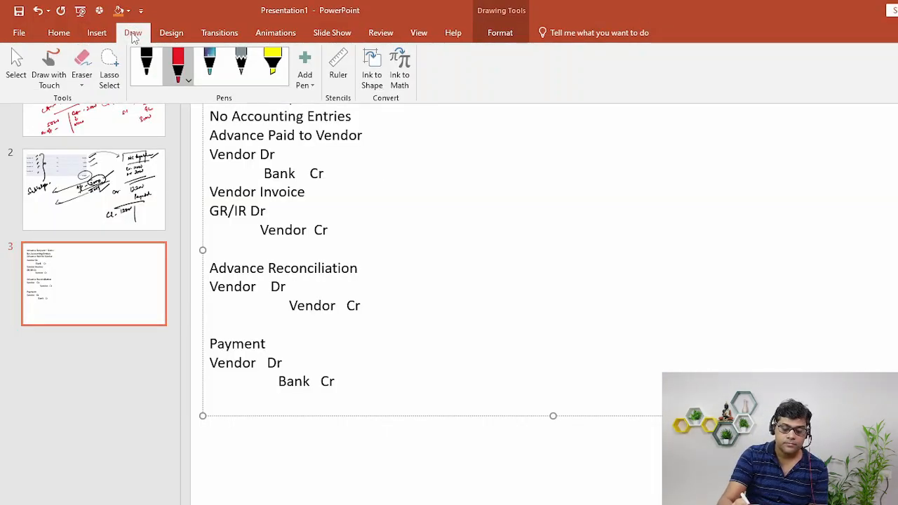
mouse_move(335, 153)
mouse_down()
mouse_move(364, 139)
mouse_move(384, 147)
mouse_move(407, 124)
mouse_move(448, 116)
mouse_up()
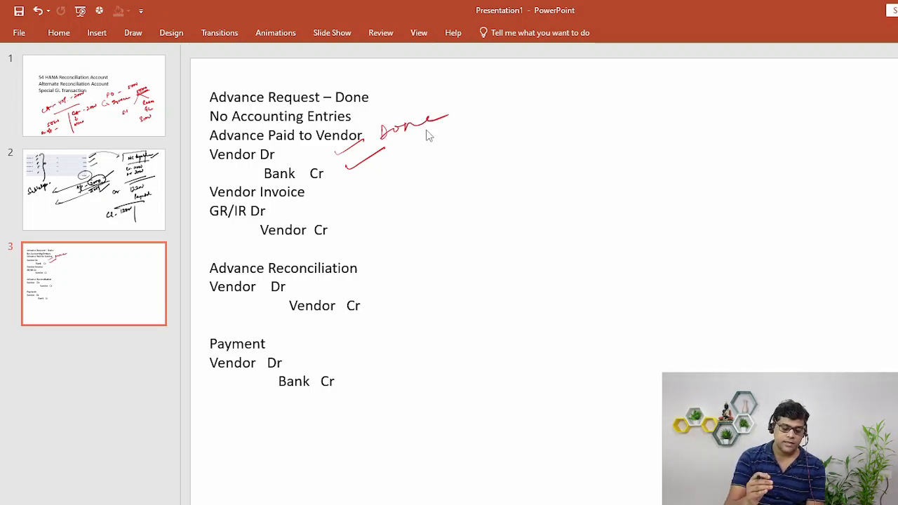
Step: Ink a tick at Vendor Invoice, an arrow from its Vendor Cr line to an underlined 2001, and a bracket beside the advance payment entry
drag(323, 191, 345, 186)
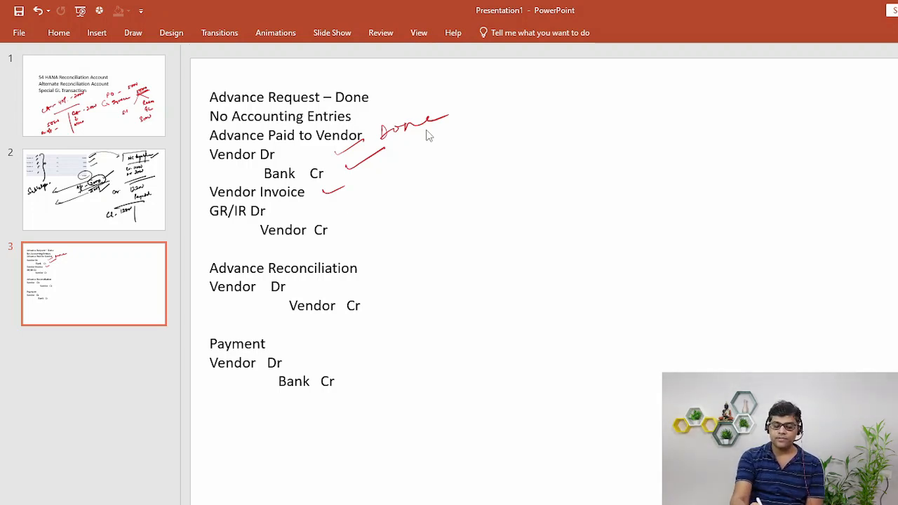
drag(349, 239, 388, 225)
mouse_move(376, 225)
mouse_down()
mouse_move(392, 223)
mouse_move(386, 231)
mouse_up()
drag(429, 197, 444, 203)
drag(450, 195, 468, 188)
mouse_move(477, 179)
mouse_down()
mouse_move(480, 206)
mouse_move(513, 193)
mouse_up()
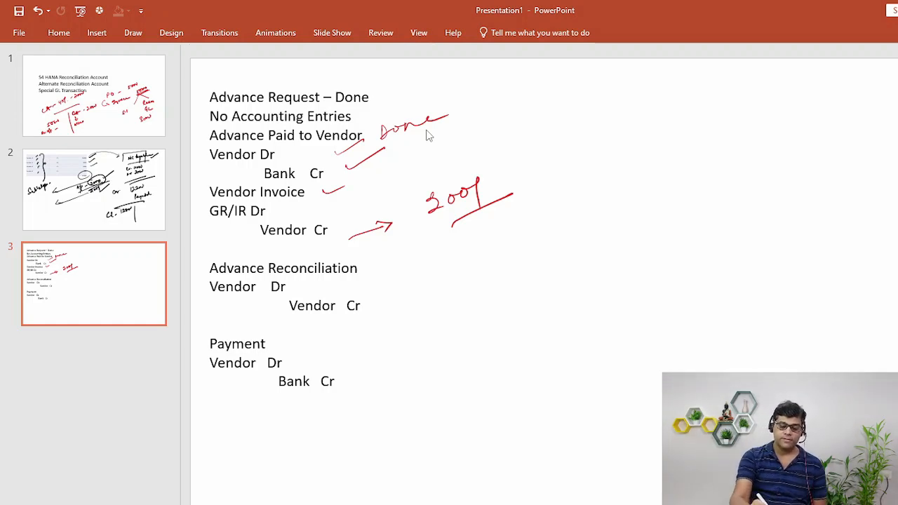
drag(202, 150, 213, 180)
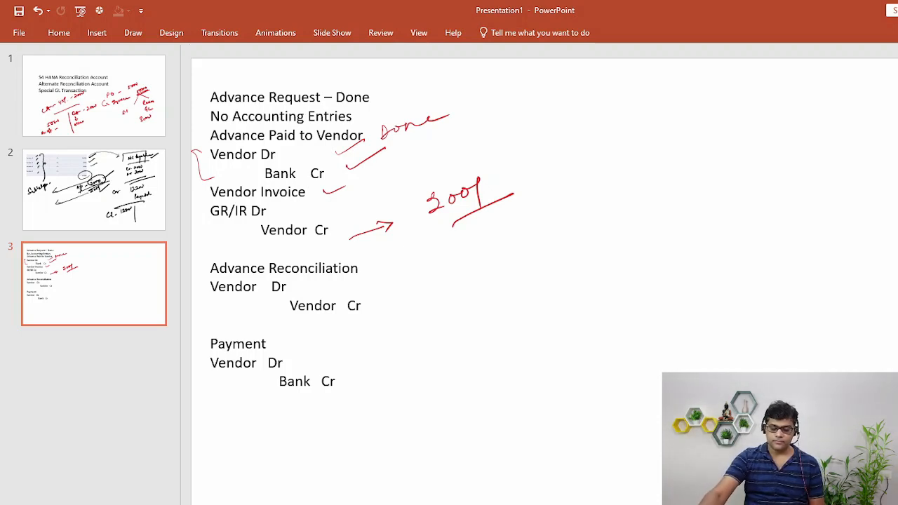
Step: Switch back to SAP and bring up the Post Vendor Down Payment header data session
key(alt+Tab)
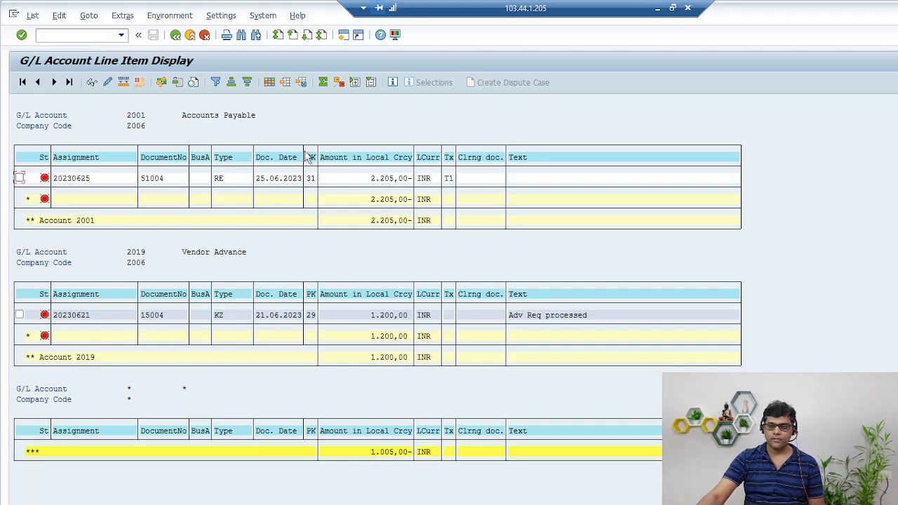
mouse_move(293, 504)
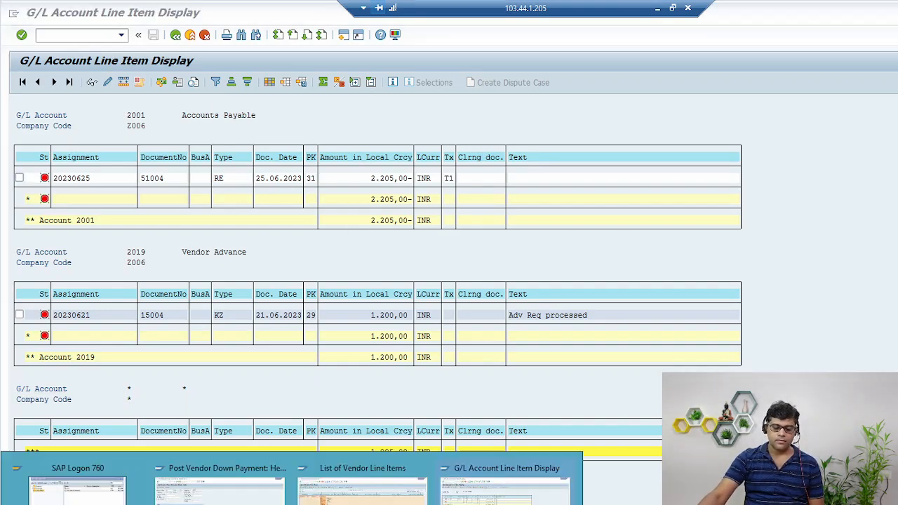
click(223, 483)
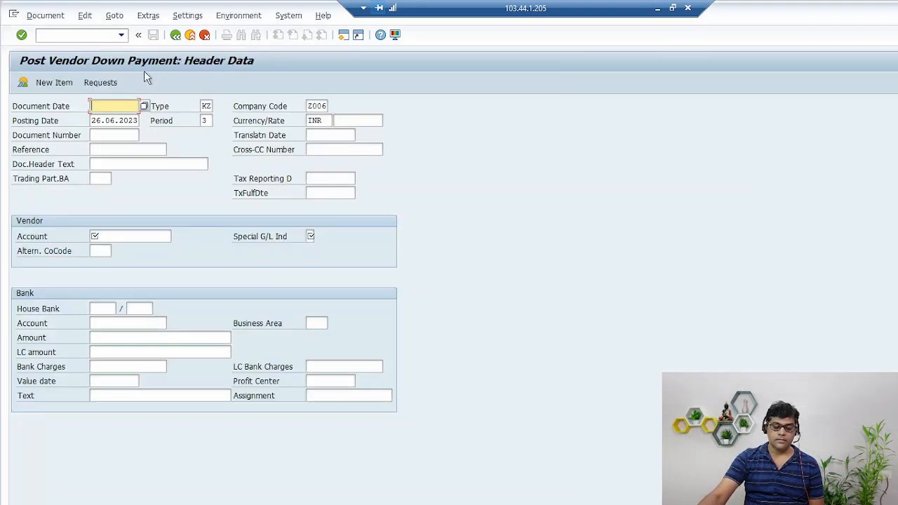
Step: Open the incoming invoice entry transaction with the command /NMIRO
click(69, 37)
text(/NMIRO)
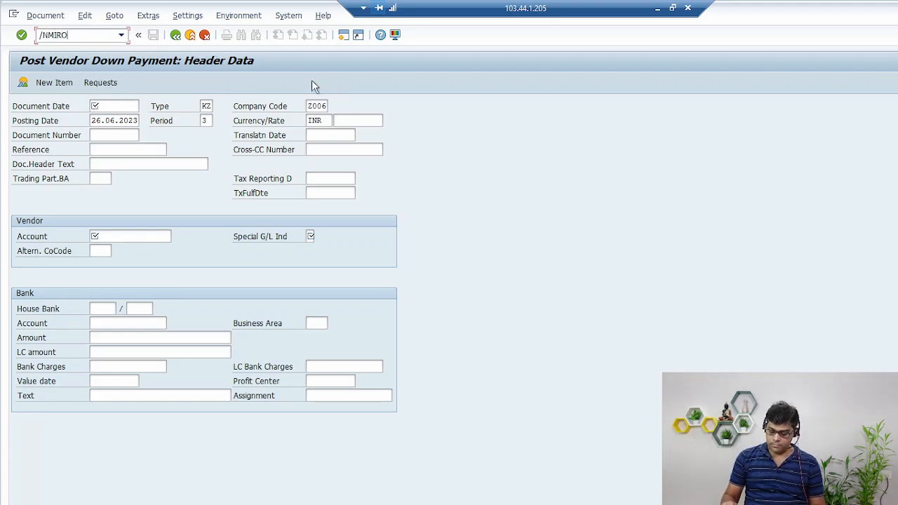
key(Return)
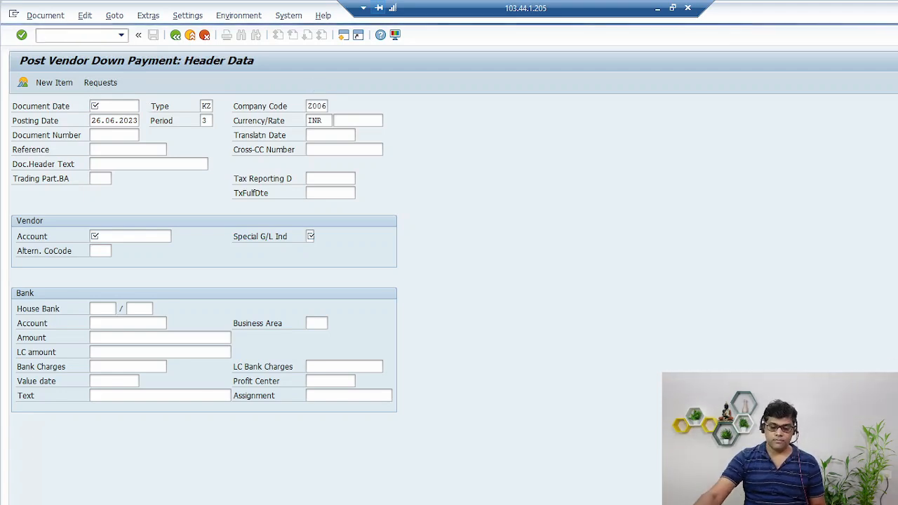
Step: Take the purchase order number from the Notepad note and enter it as the incoming invoice's reference
click(659, 9)
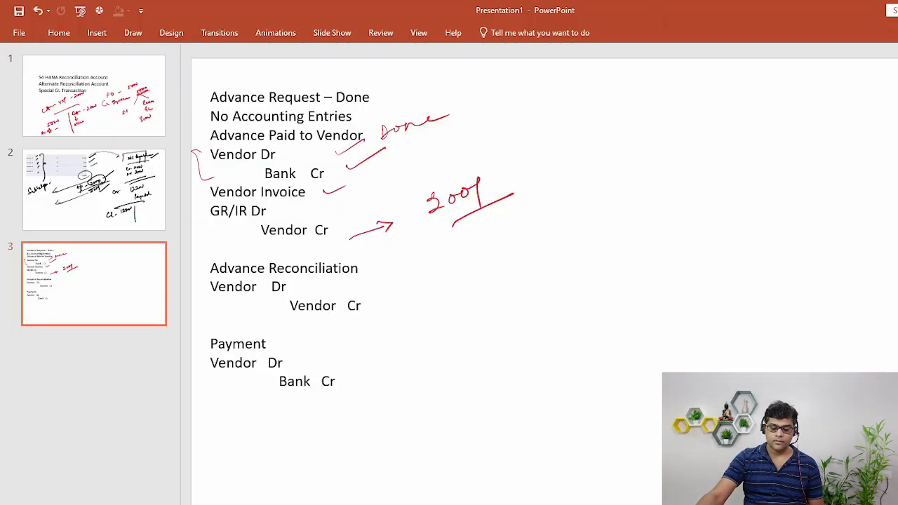
key(alt+Tab)
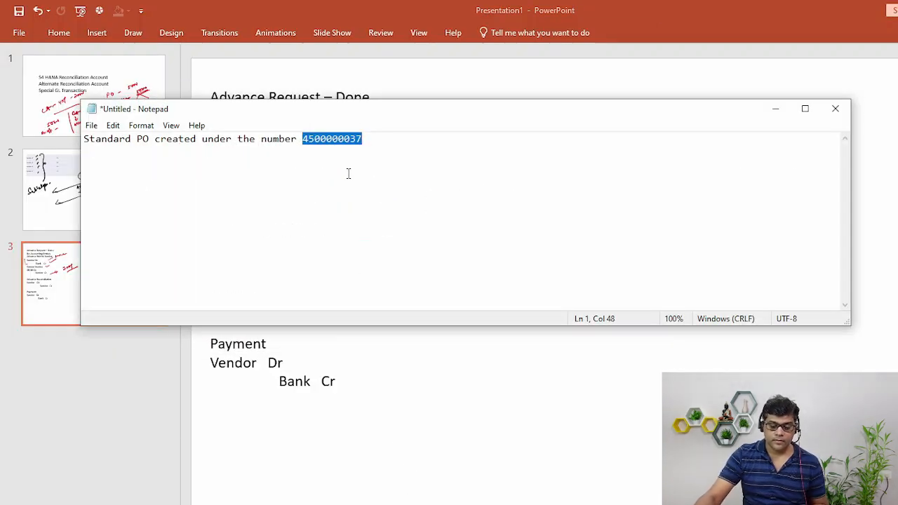
key(alt+Tab)
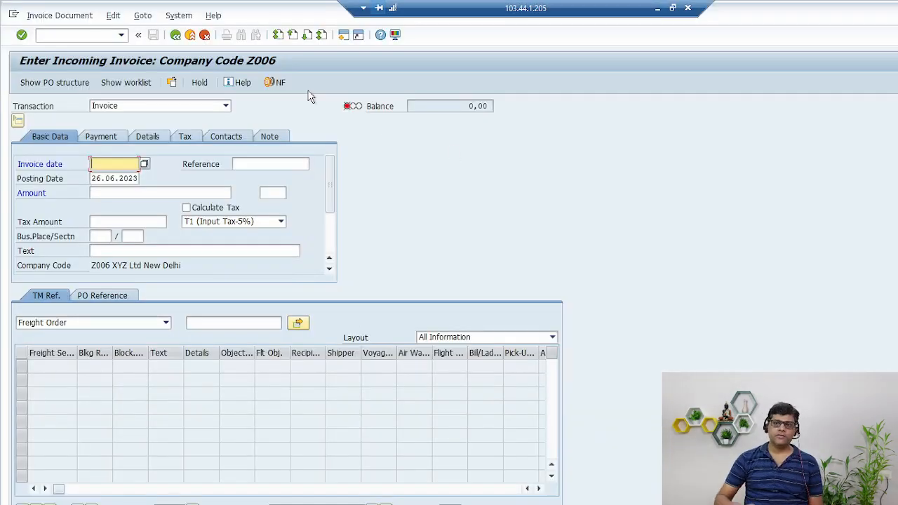
click(293, 168)
key(ctrl+v)
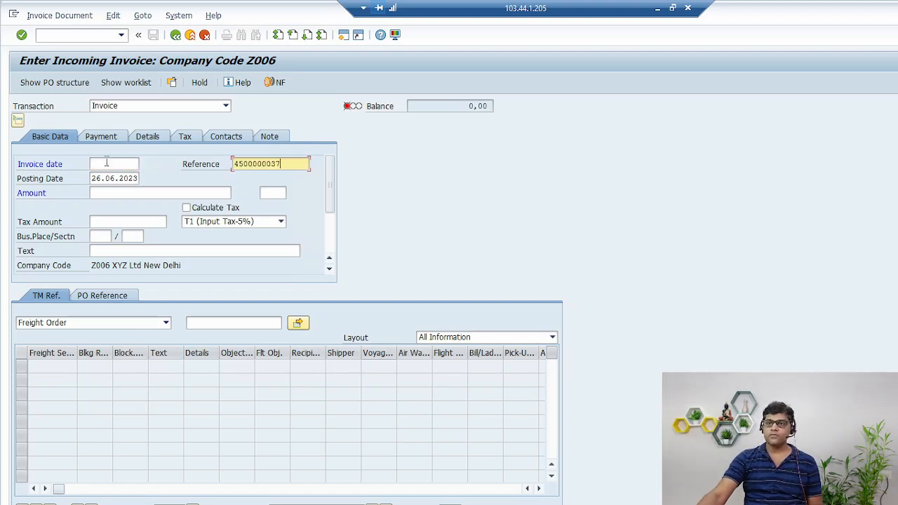
Step: Set the invoice date to 26.06.2023 in the basic data
click(107, 164)
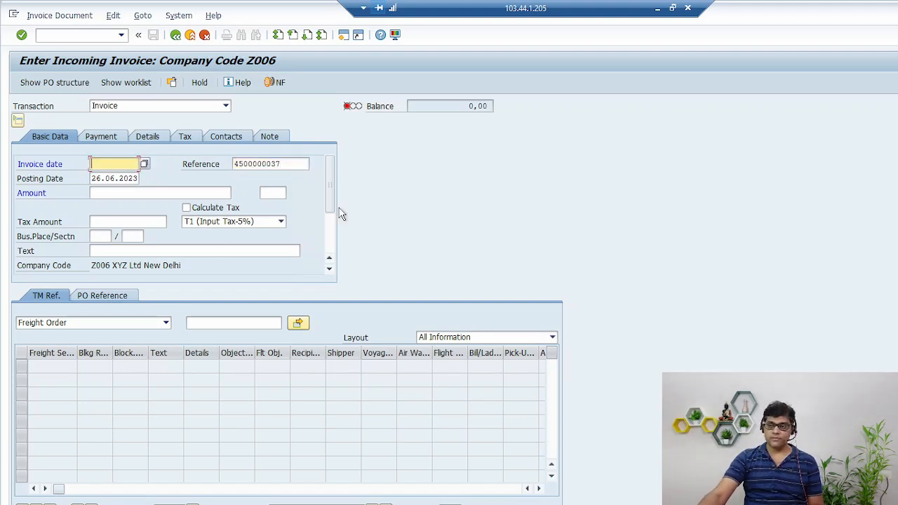
key(F4)
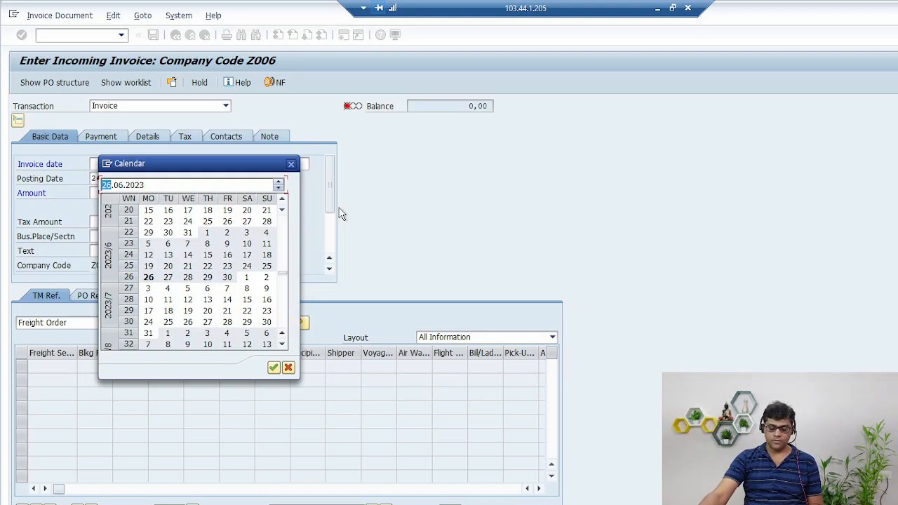
key(Return)
key(Tab)
key(Tab)
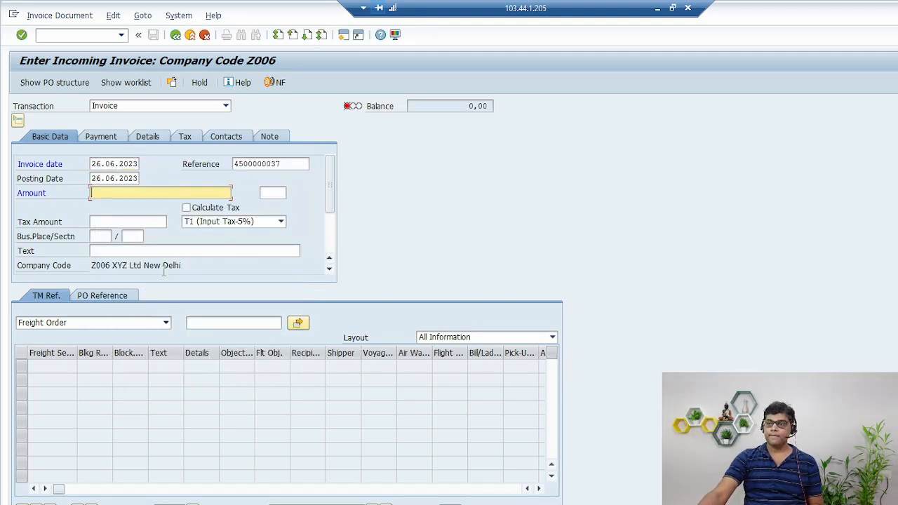
Step: Reference the purchase order by its number in the invoice and adopt its goods/service items
click(118, 296)
click(218, 322)
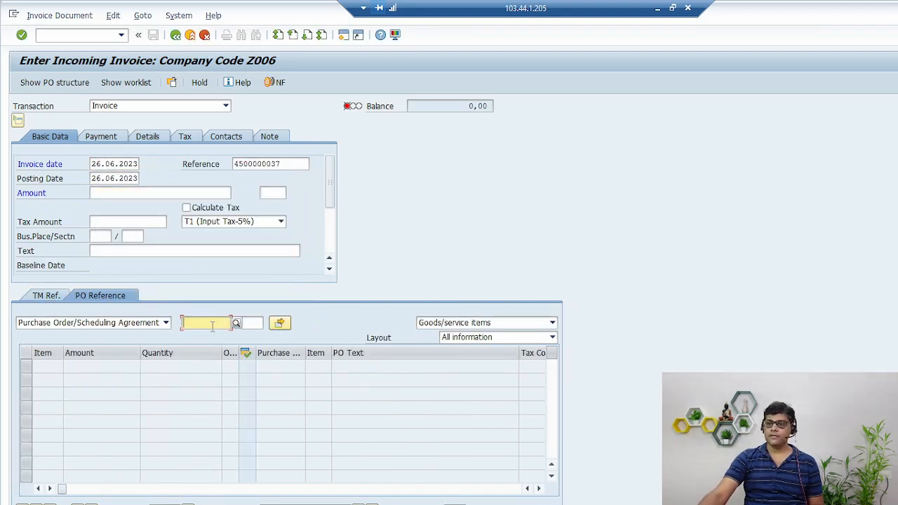
key(ctrl+v)
click(279, 323)
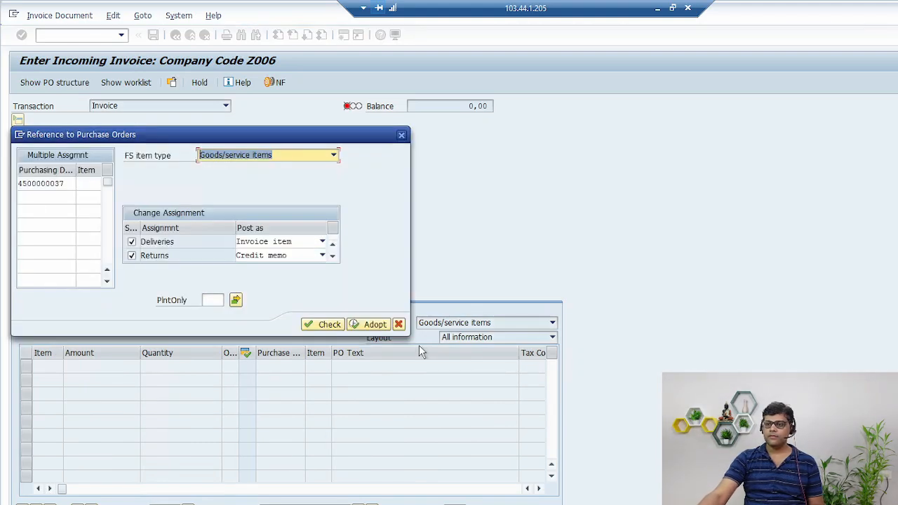
click(372, 322)
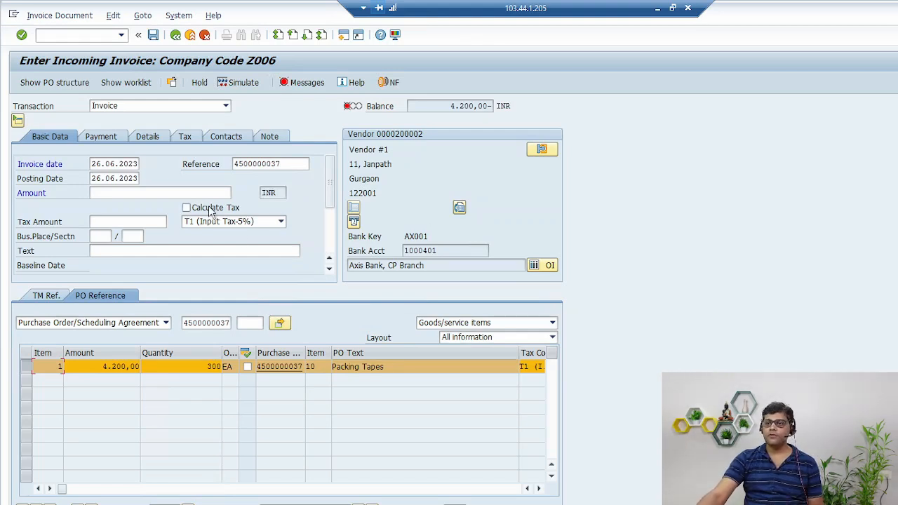
Step: Enable automatic tax calculation for the invoice and set the payment baseline date to 26.06.2023
click(209, 209)
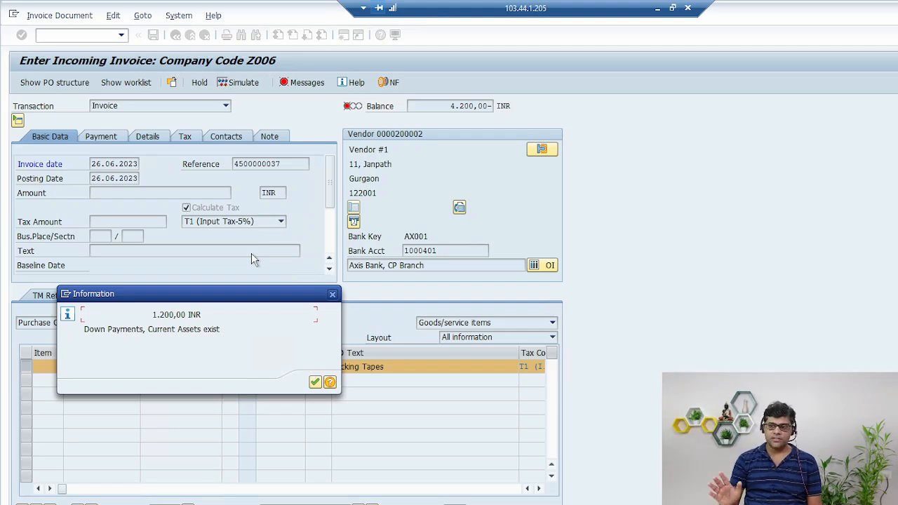
key(Return)
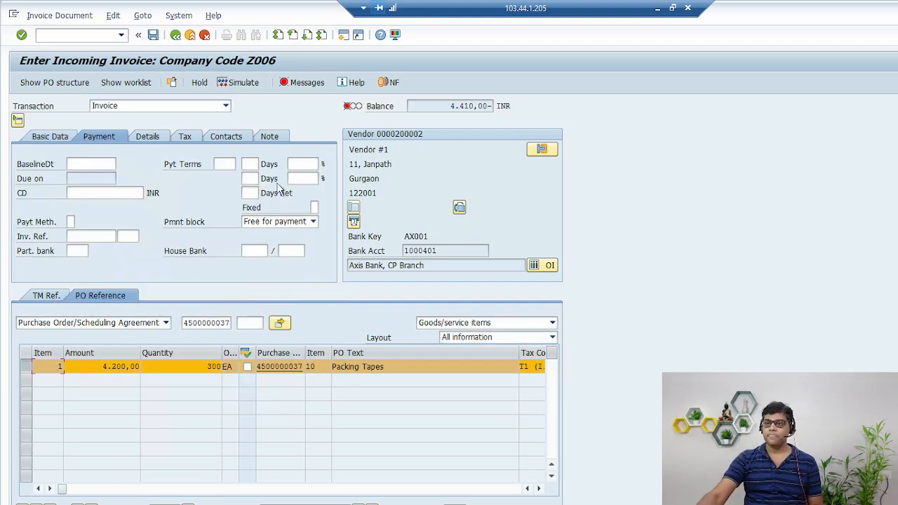
click(101, 164)
key(F4)
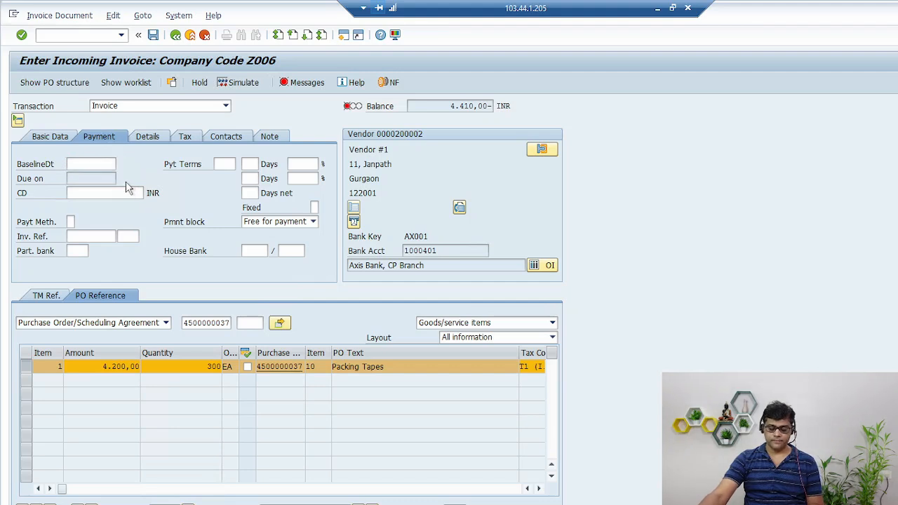
double_click(149, 277)
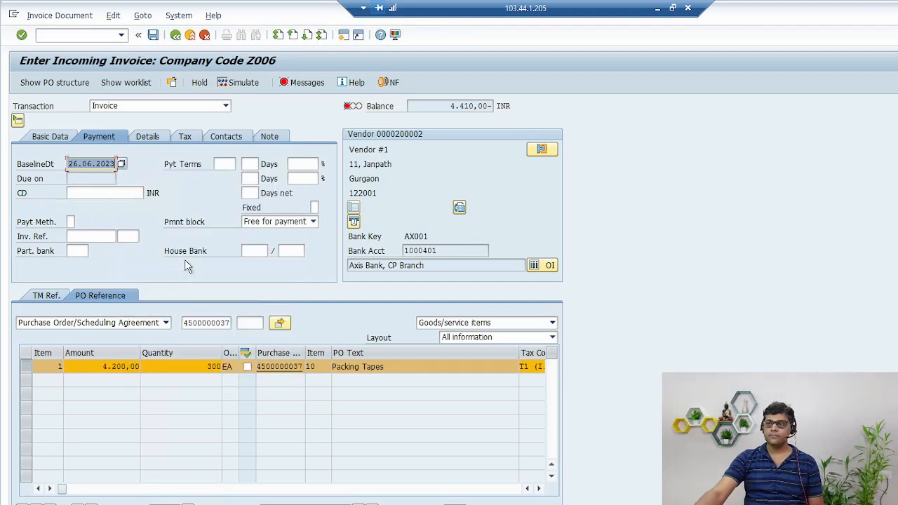
Step: Enter an invoice amount of 4410 INR in the basic data
click(51, 139)
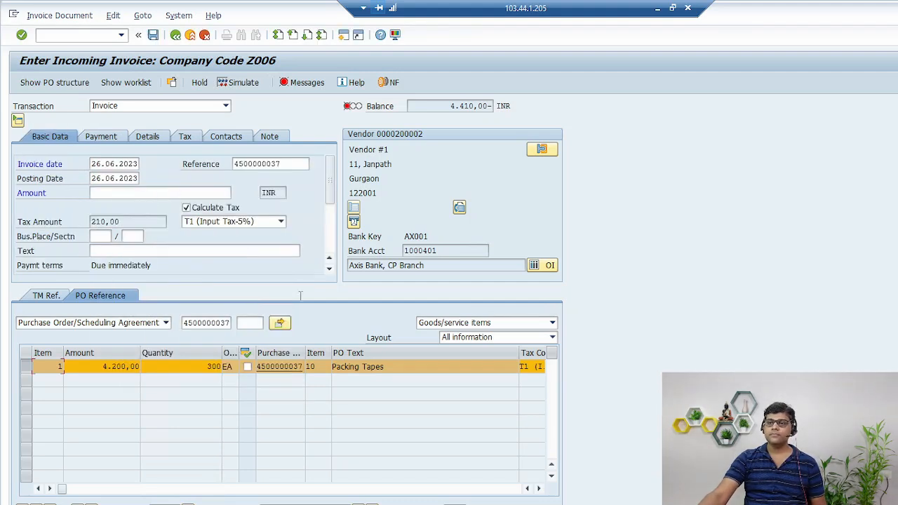
click(113, 193)
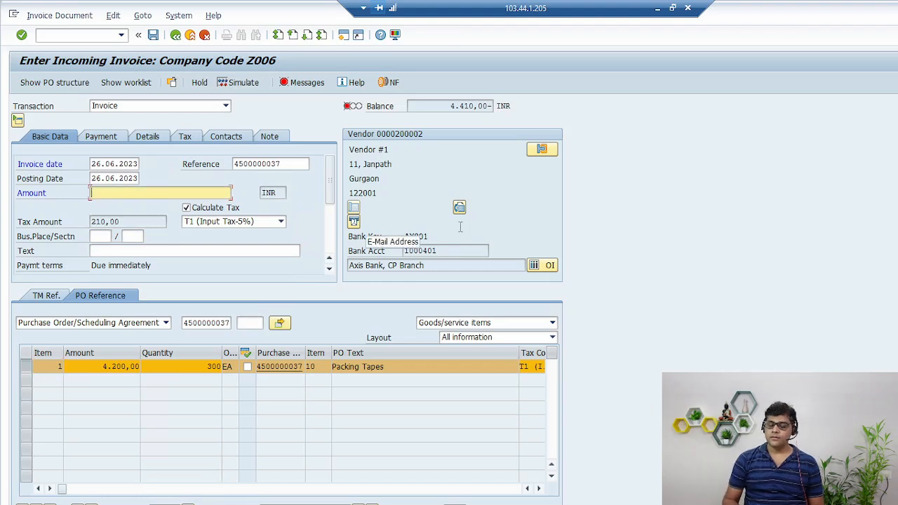
text(4410)
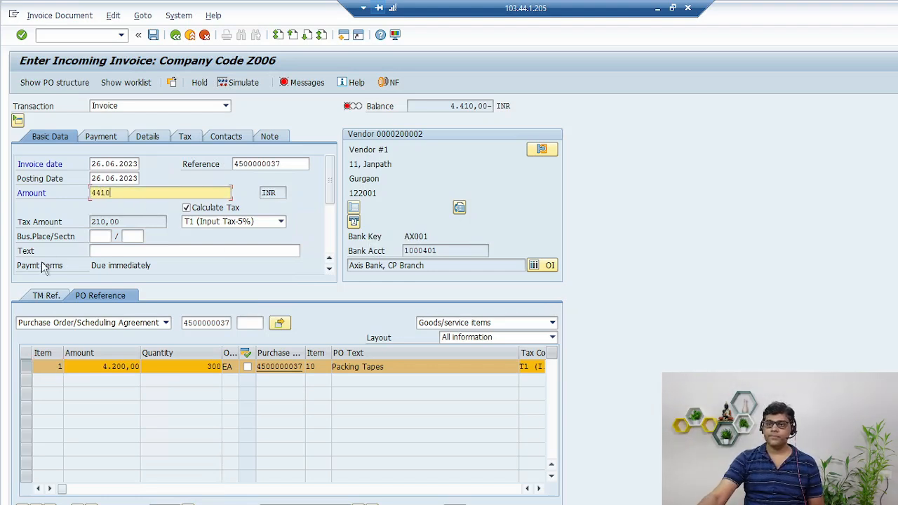
Step: Assign business place H001 (Haryana State Tax) to the invoice and post it
click(98, 236)
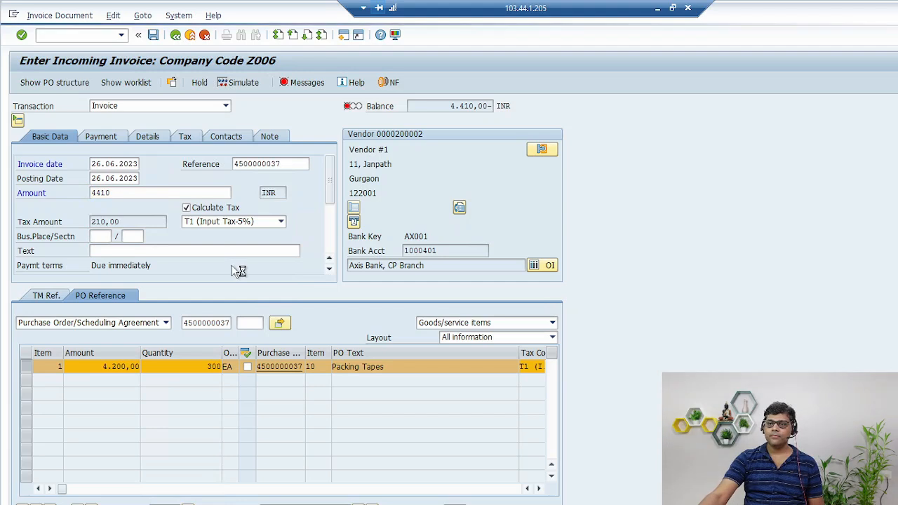
key(F4)
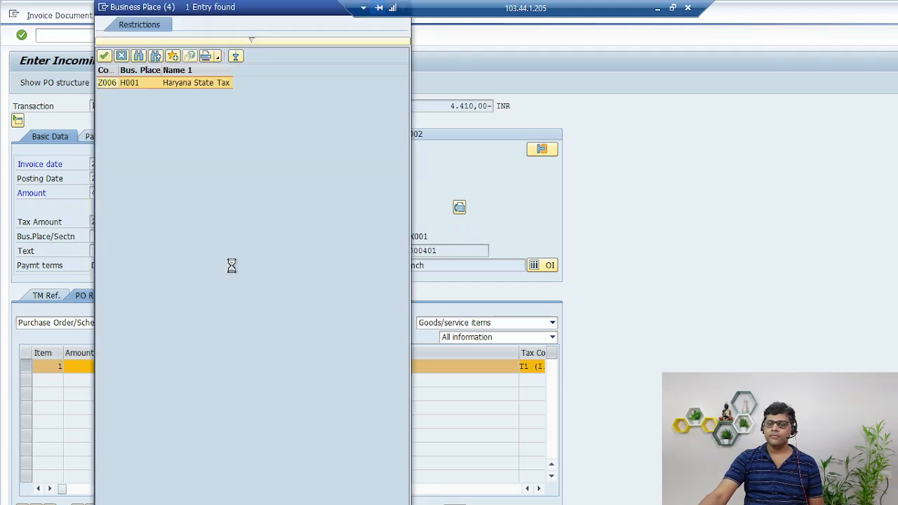
double_click(189, 83)
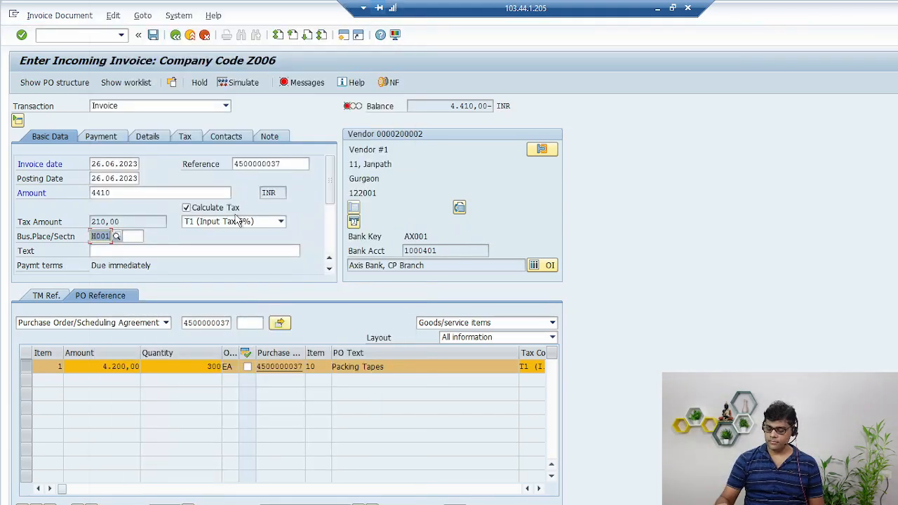
key(Return)
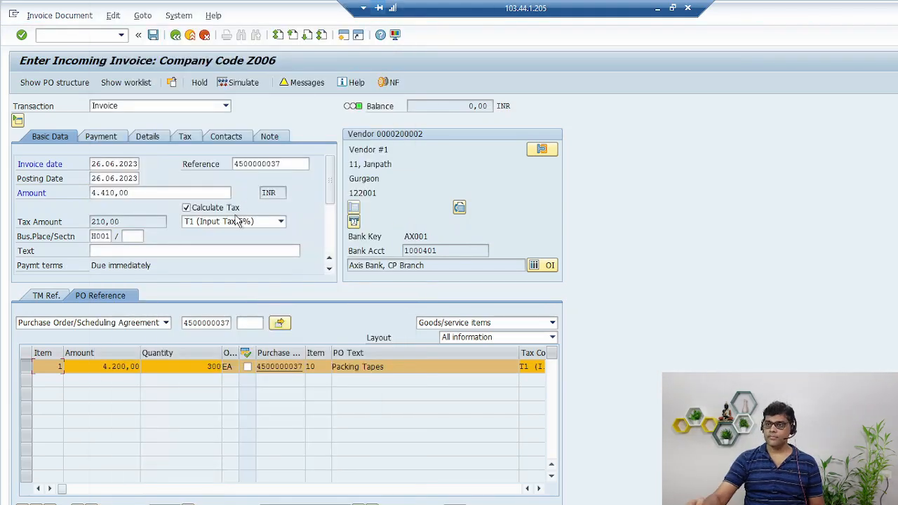
click(154, 37)
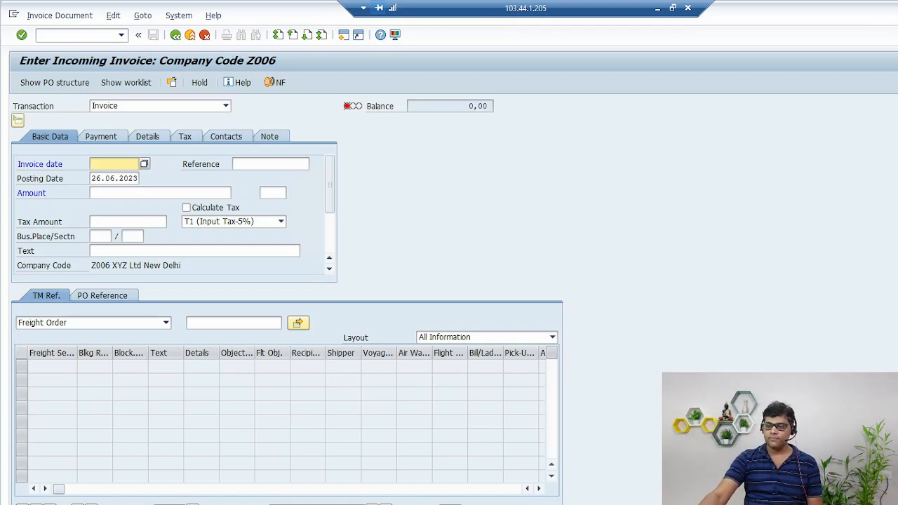
Step: Switch to the vendor line items list and rerun the report with the same selections
mouse_move(220, 498)
click(362, 489)
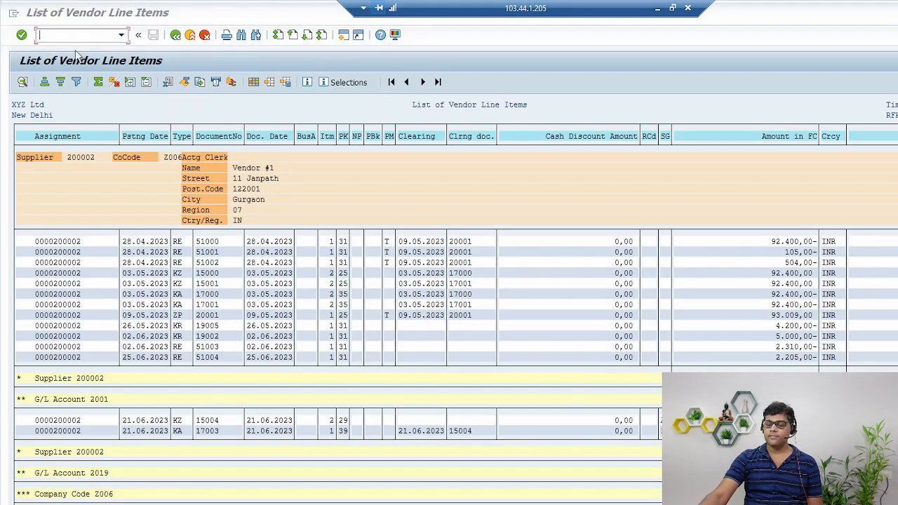
click(176, 34)
click(22, 82)
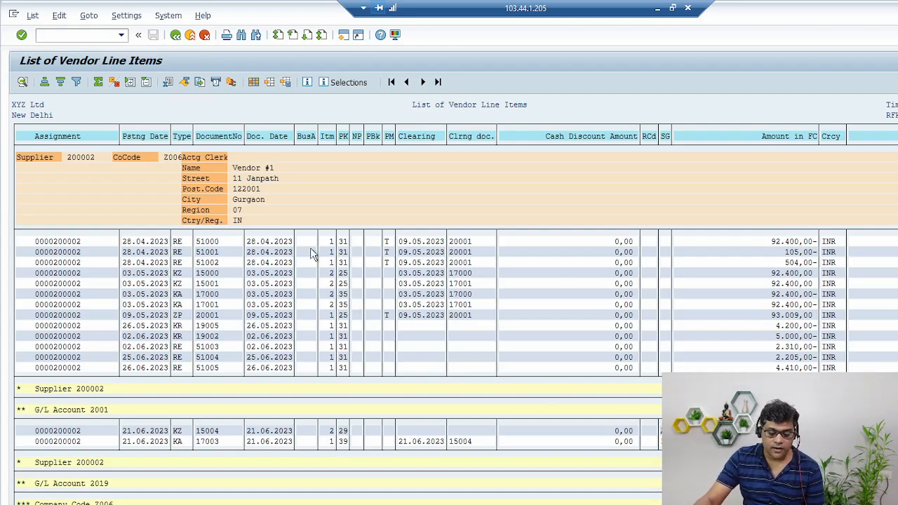
Step: Restrict the vendor line items report to posting dates from 21.06.2023 to 26.06.2023 and run it
click(176, 38)
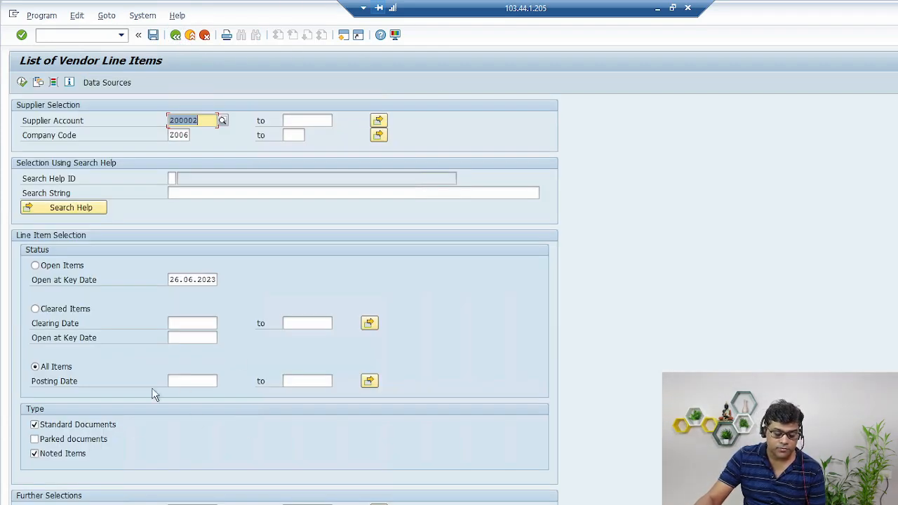
click(185, 385)
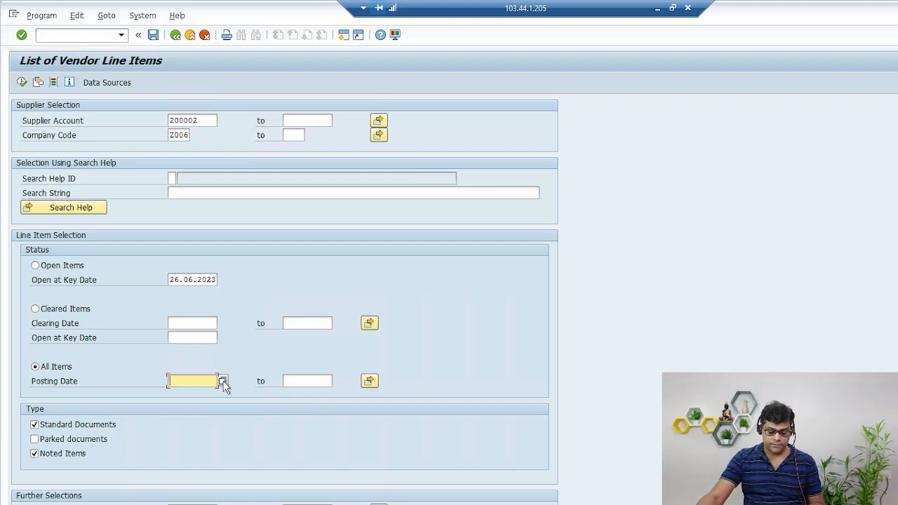
click(223, 381)
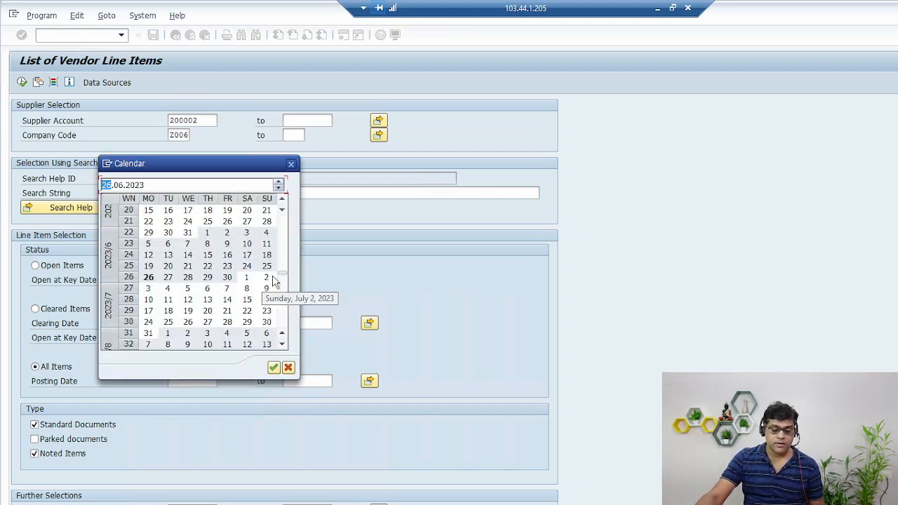
double_click(188, 266)
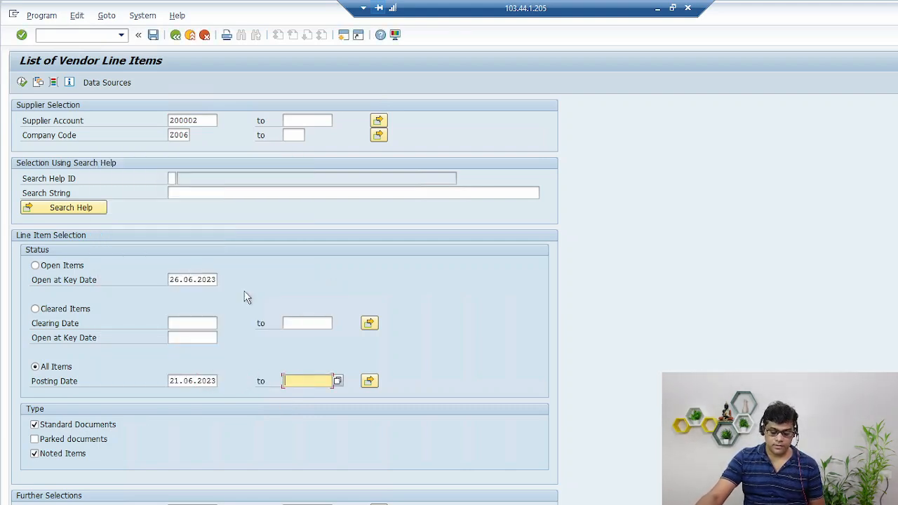
key(F4)
key(Return)
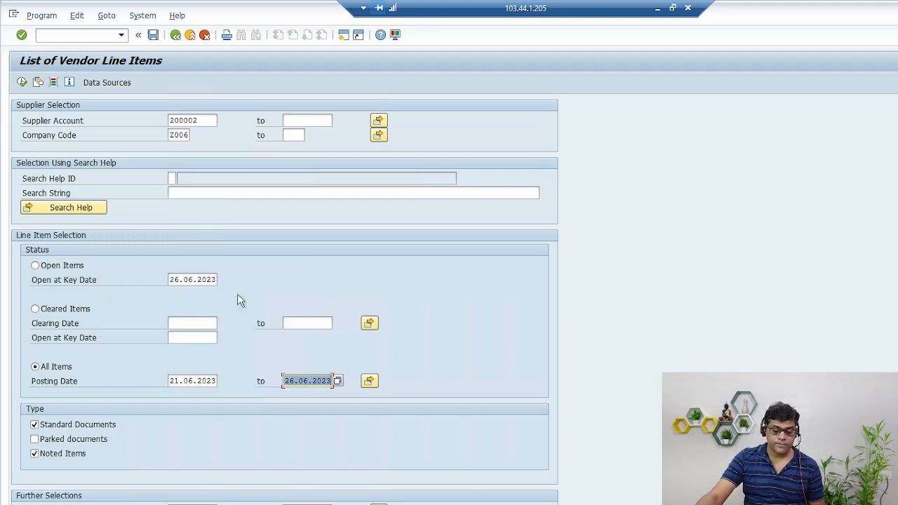
click(21, 82)
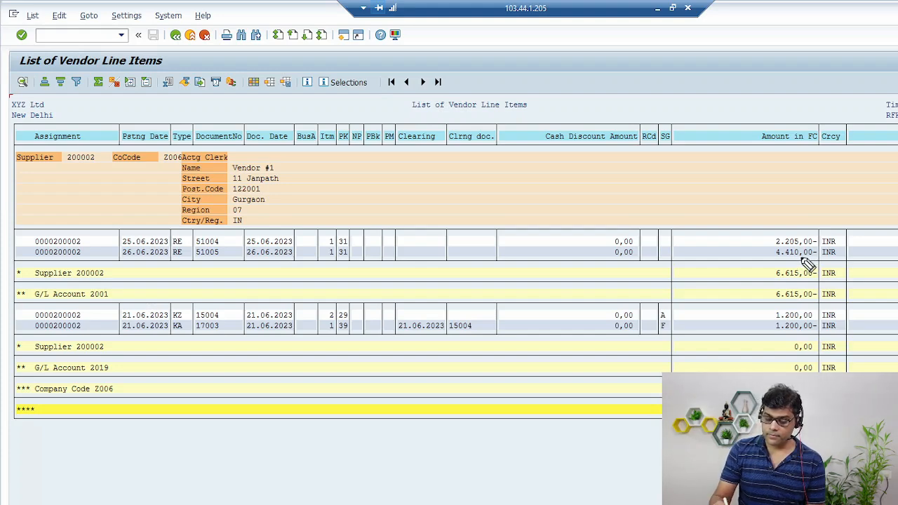
Step: Mark the 26.06.2023 invoice's amount and line with the annotation pen, and circle the G/L account number below it
drag(775, 266, 835, 257)
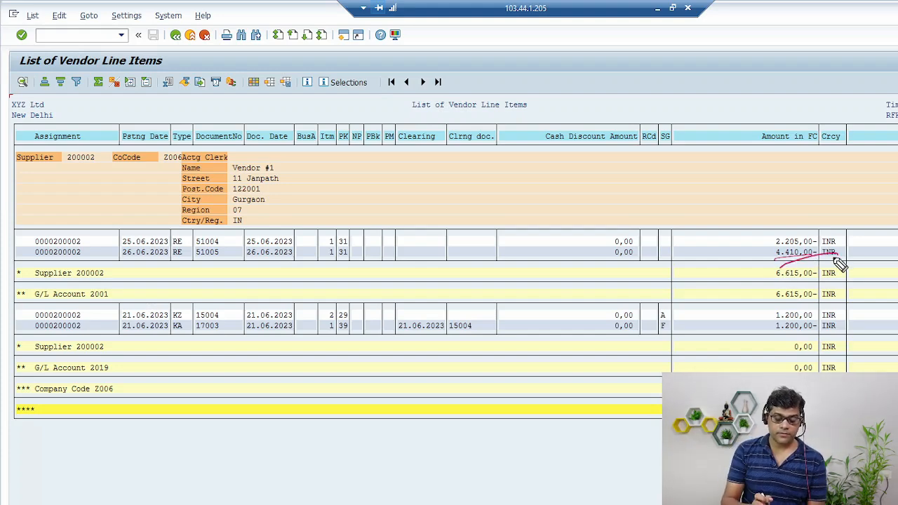
drag(237, 270, 323, 252)
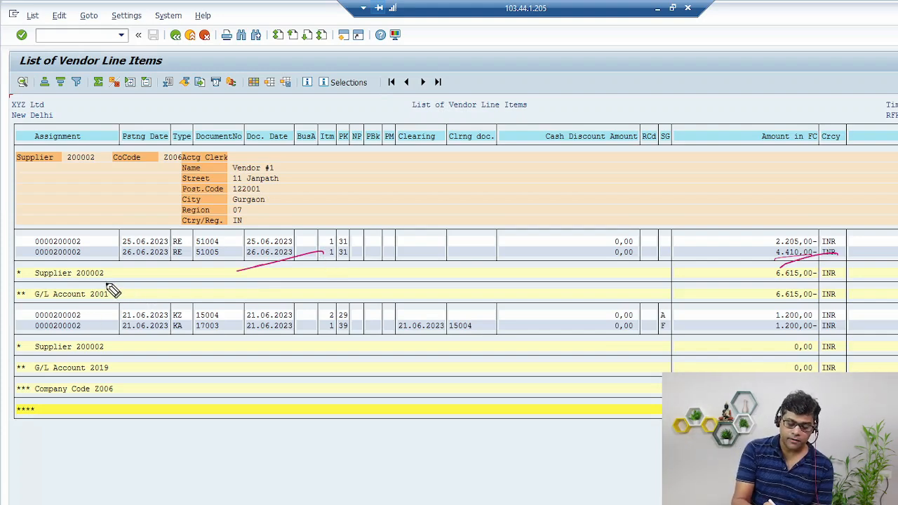
mouse_move(109, 295)
mouse_down()
mouse_move(90, 291)
mouse_move(114, 284)
mouse_up()
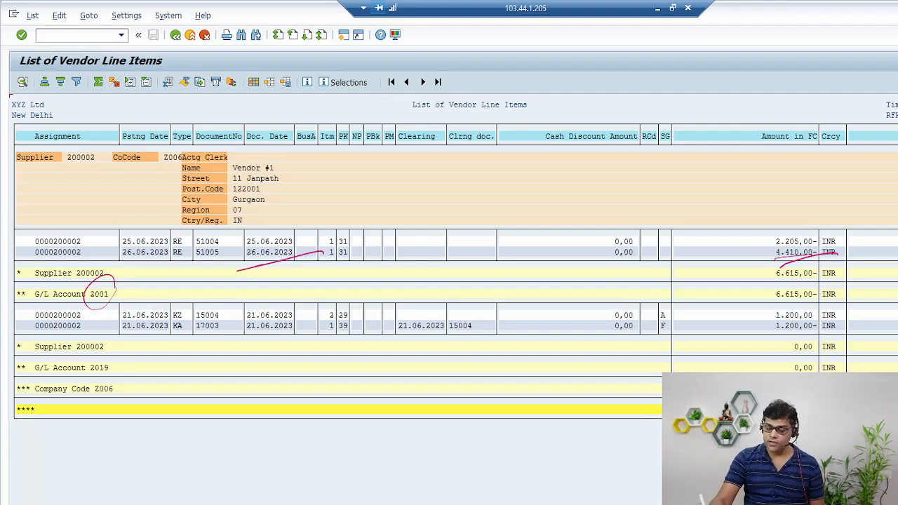
Step: Clear the annotations, switch to the G/L Account Line Item Display session, and refresh its list
key(Escape)
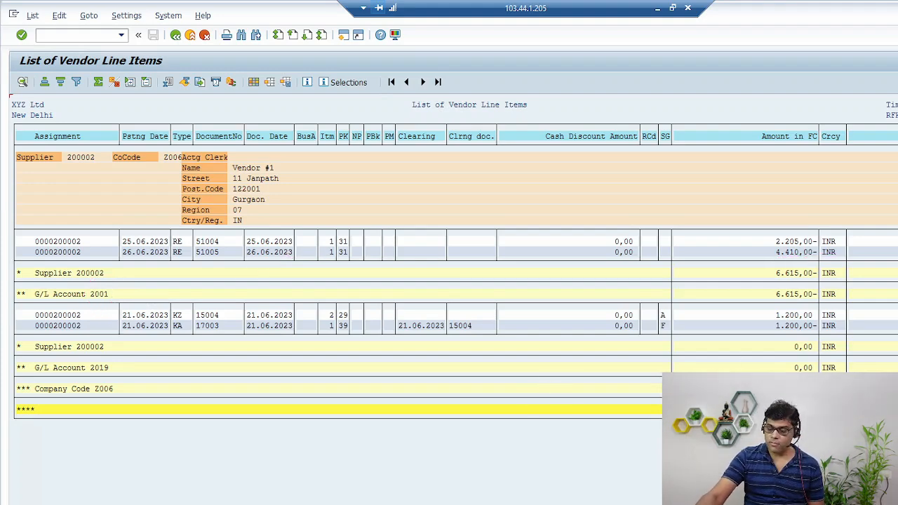
click(292, 504)
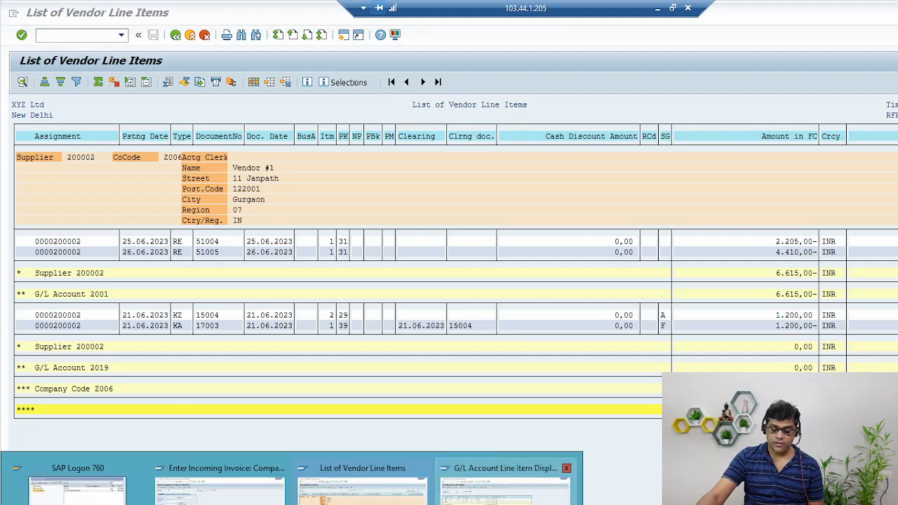
click(505, 484)
click(32, 16)
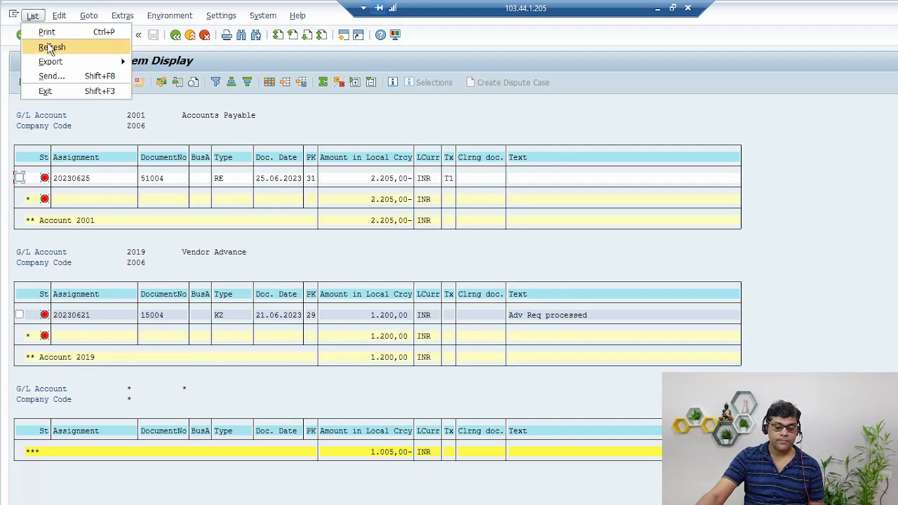
click(51, 47)
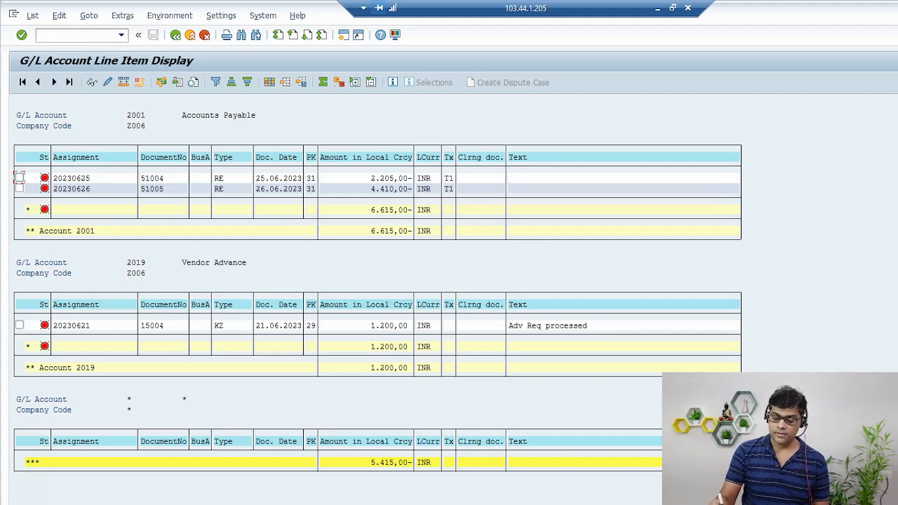
Step: With the annotation pen, tick the 26.06.2023 invoice line and write "Pay - 4410" with an arrow to "2001"
drag(455, 195, 509, 174)
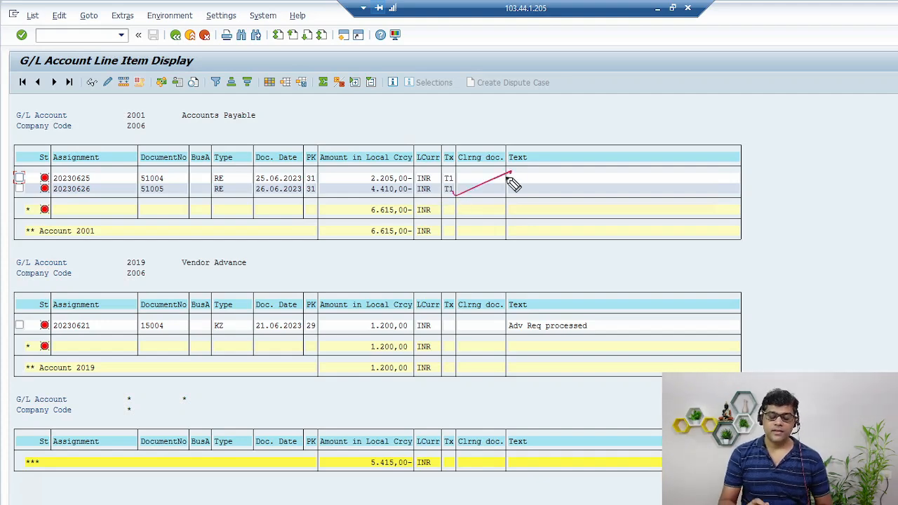
mouse_move(732, 77)
mouse_down()
mouse_move(736, 101)
mouse_move(765, 107)
mouse_move(766, 125)
mouse_move(802, 97)
mouse_up()
mouse_move(840, 68)
mouse_down()
mouse_move(849, 88)
mouse_move(871, 88)
mouse_move(890, 69)
mouse_up()
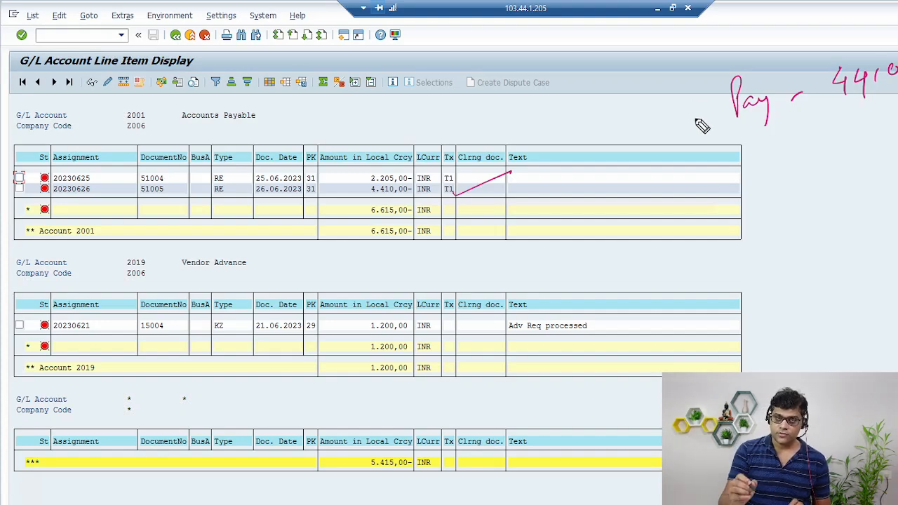
drag(698, 101, 633, 128)
drag(644, 105, 652, 126)
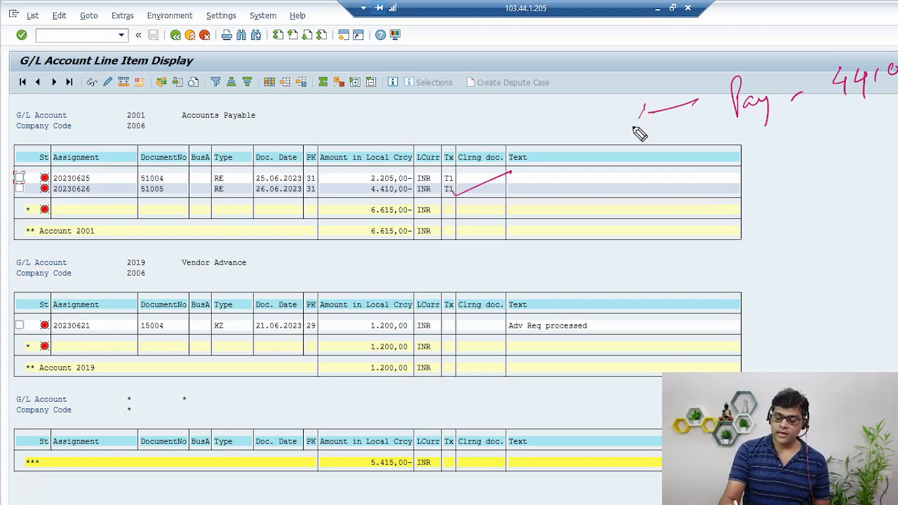
drag(504, 116, 554, 112)
drag(566, 98, 565, 128)
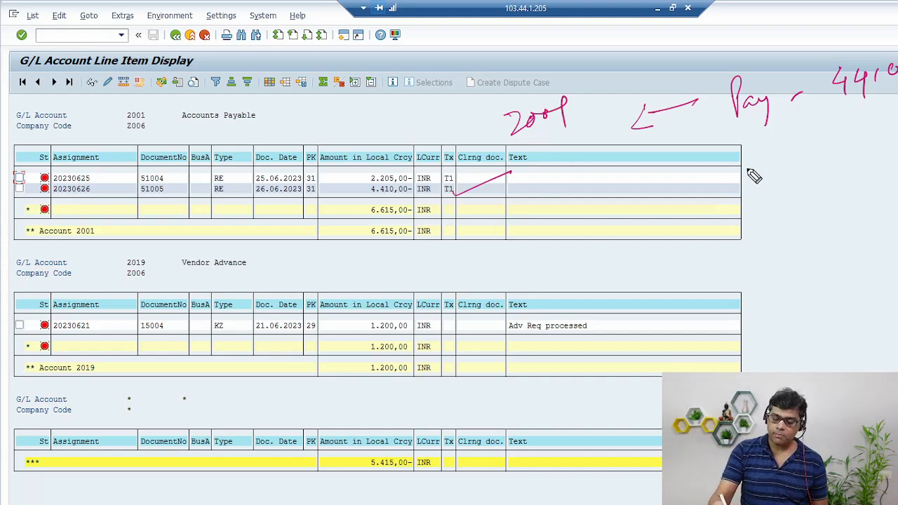
Step: Write "Paid" and 1200 below the payable note with the annotation pen, adding an arrow to "2019"
mouse_move(743, 147)
mouse_down()
mouse_move(762, 174)
mouse_move(785, 168)
mouse_up()
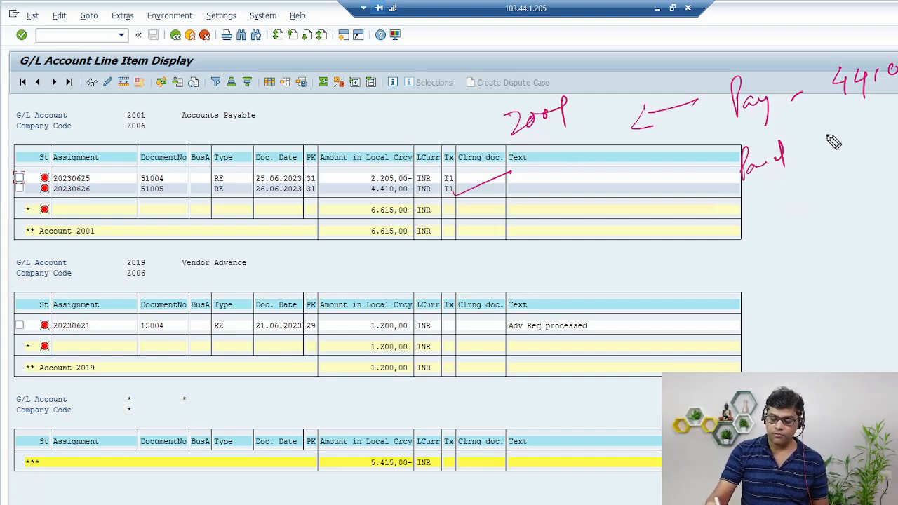
drag(848, 116, 849, 133)
mouse_move(854, 121)
mouse_down()
mouse_move(870, 131)
mouse_move(897, 118)
mouse_up()
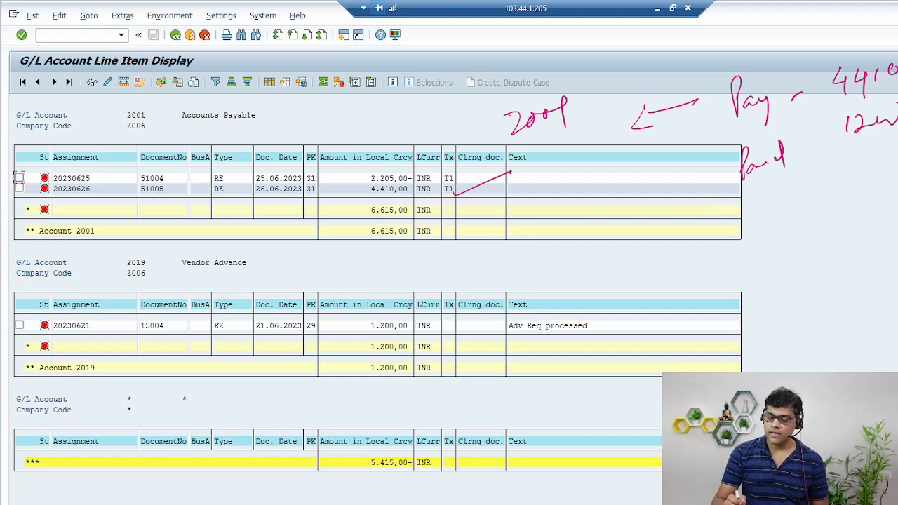
drag(715, 167, 660, 177)
drag(520, 199, 569, 205)
drag(581, 187, 581, 216)
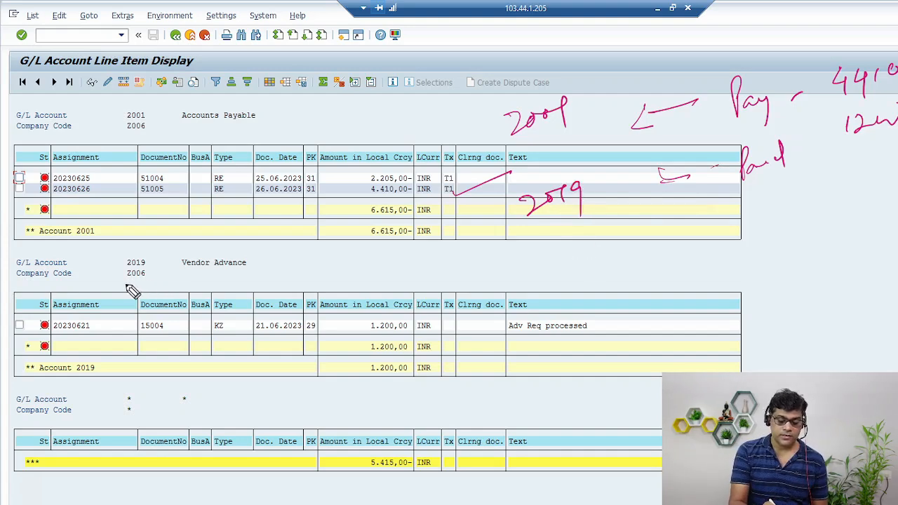
Step: Mark the Vendor Advance and Accounts Payable account headers, underline the handwritten amounts, circle 4410, and erase all annotations
drag(105, 286, 167, 264)
drag(100, 148, 204, 96)
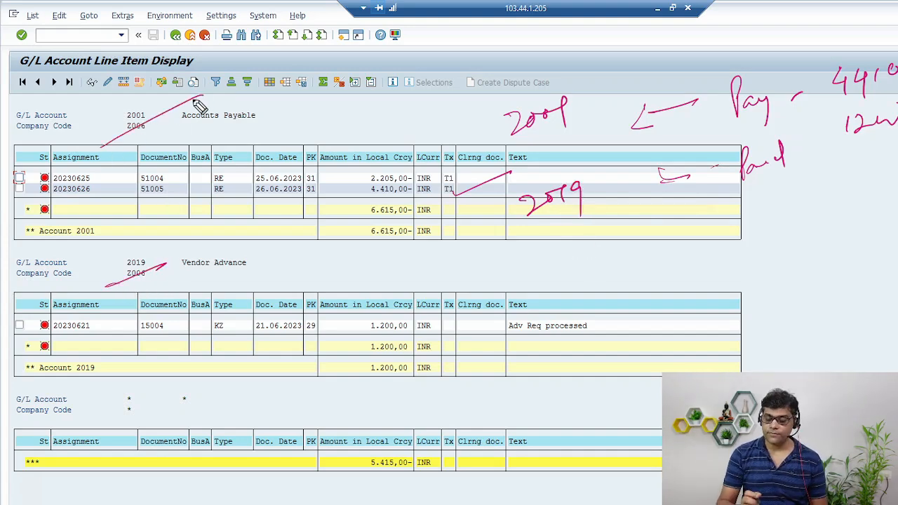
drag(787, 184, 897, 133)
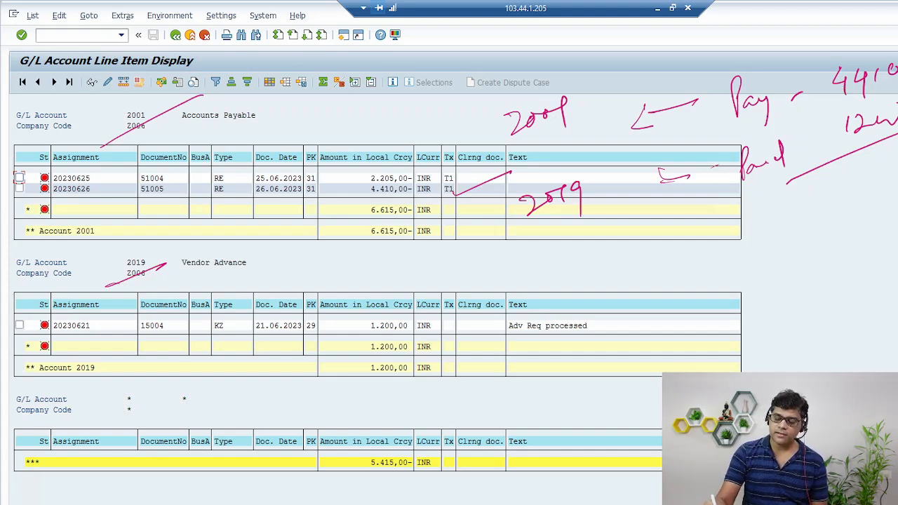
drag(887, 45, 850, 140)
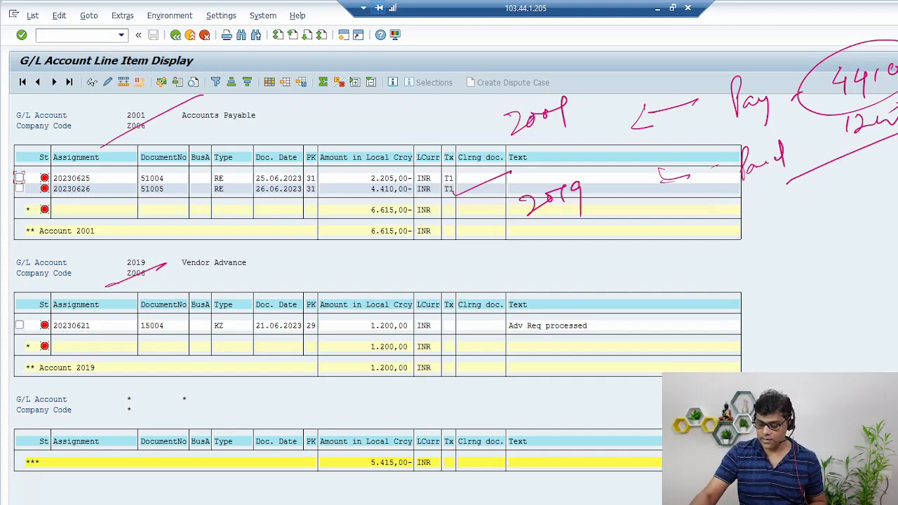
key(e)
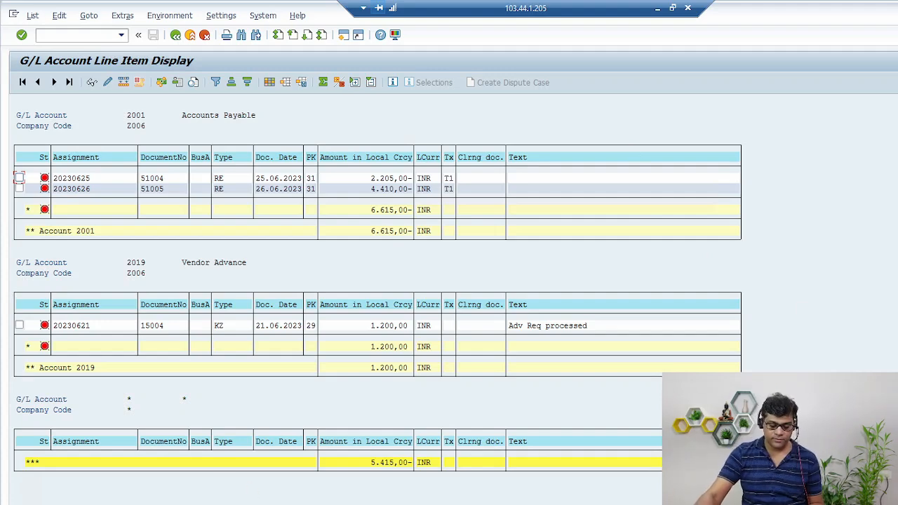
Step: Start transaction F-53 in a new session and enter 26.06.2023 as the outgoing payment's document date
click(344, 38)
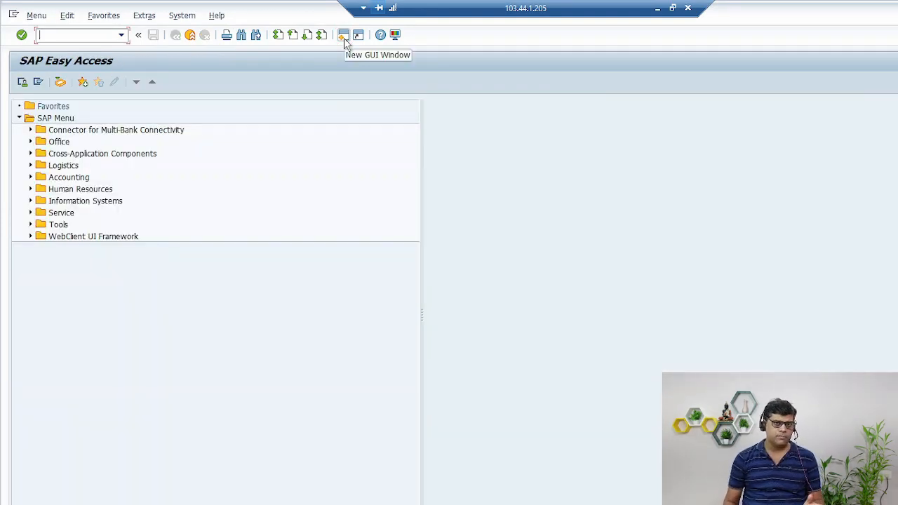
text(F-53)
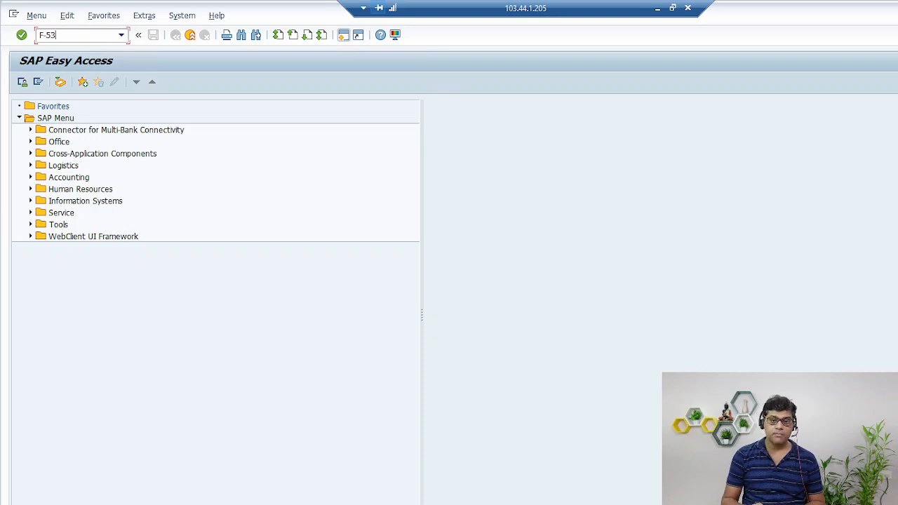
key(Return)
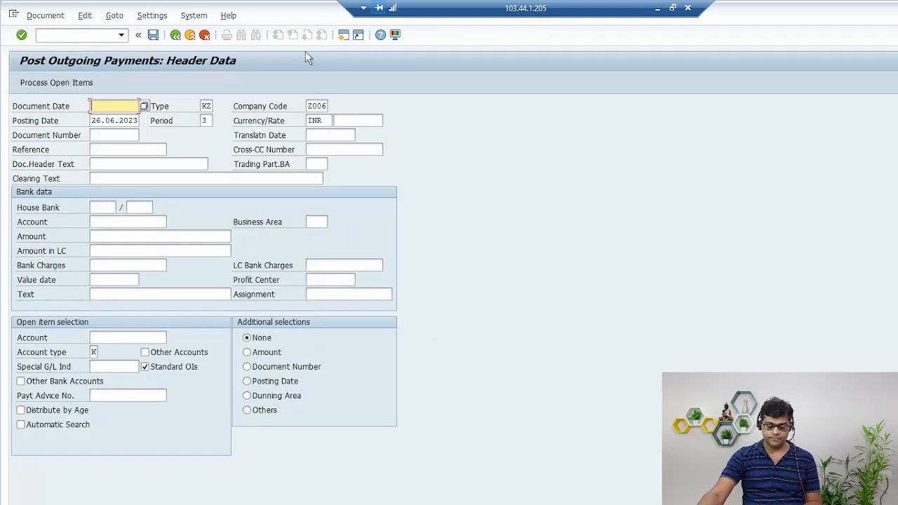
text(26.06.2023)
Step: Pick house bank IC123 (ICICI Bank Ltd) and account ID ICXZ6 in the payment's bank data
key(Tab)
key(Tab)
key(Tab)
key(Tab)
key(Tab)
key(Tab)
key(Tab)
key(Tab)
key(Tab)
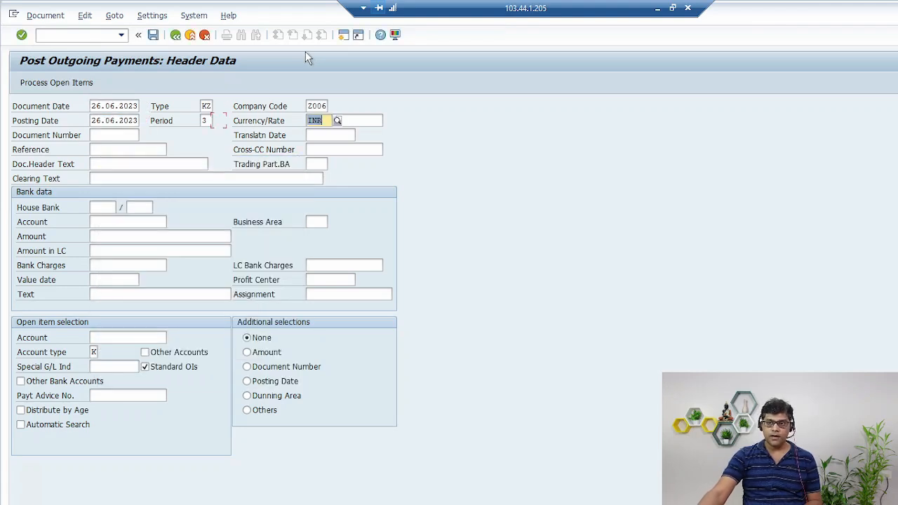
key(Tab)
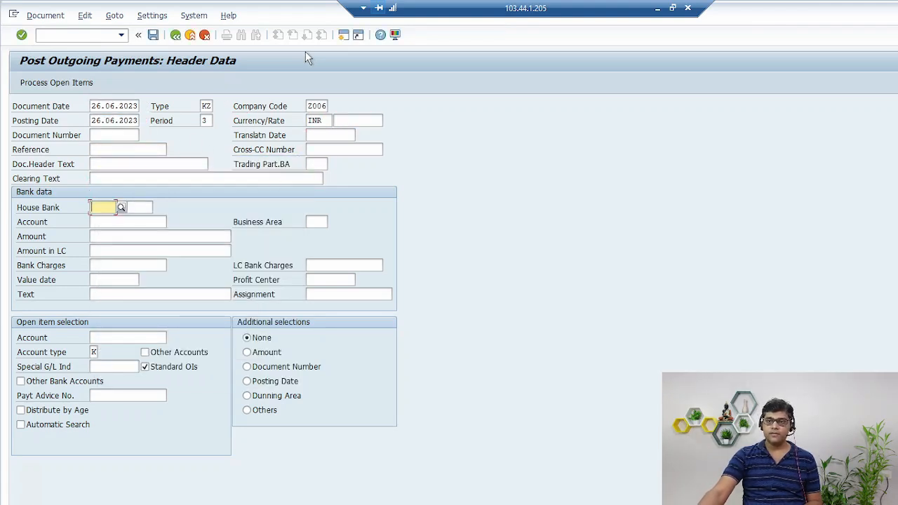
key(F4)
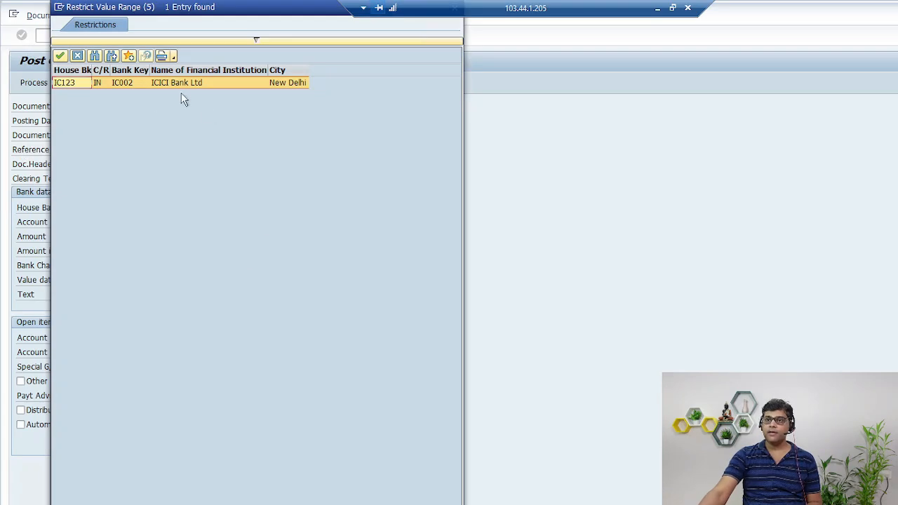
double_click(185, 83)
key(F4)
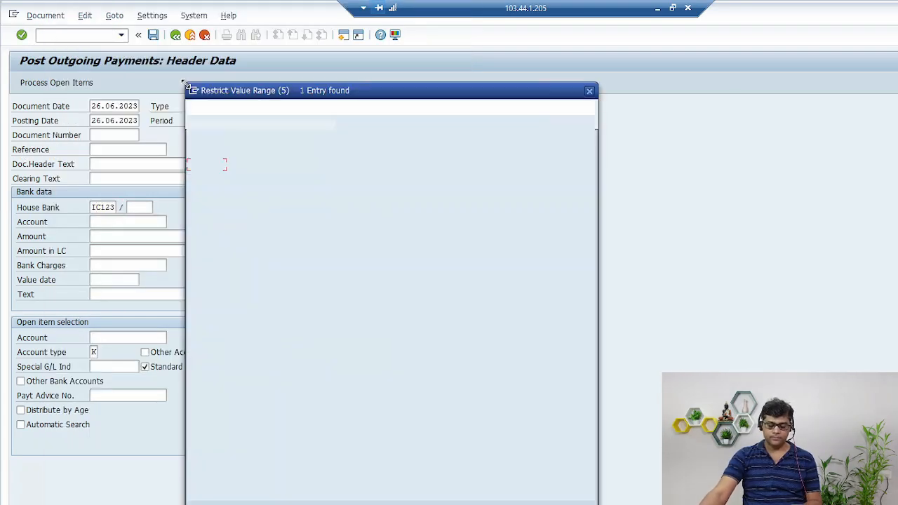
double_click(284, 164)
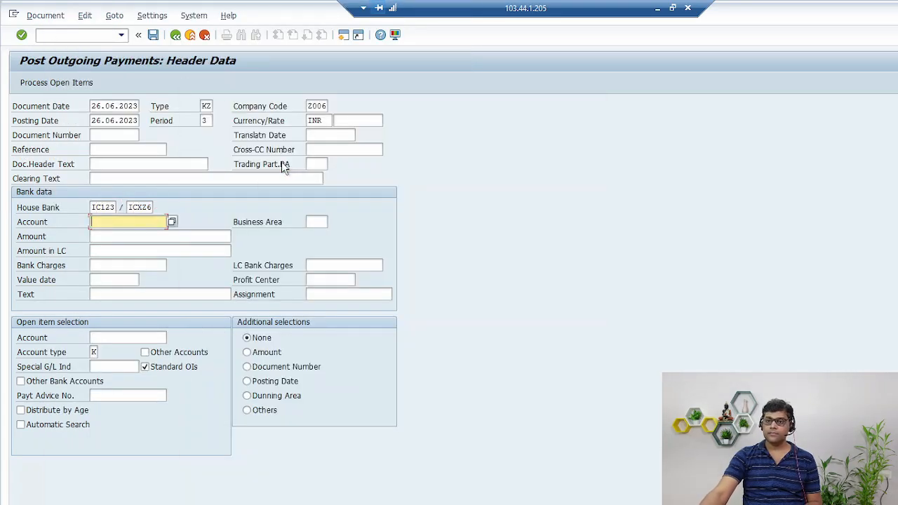
key(F3)
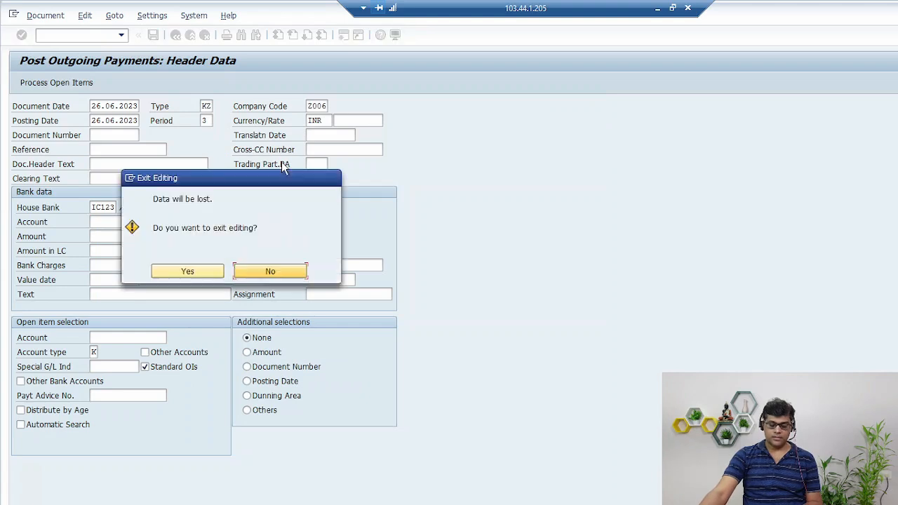
click(270, 271)
click(123, 222)
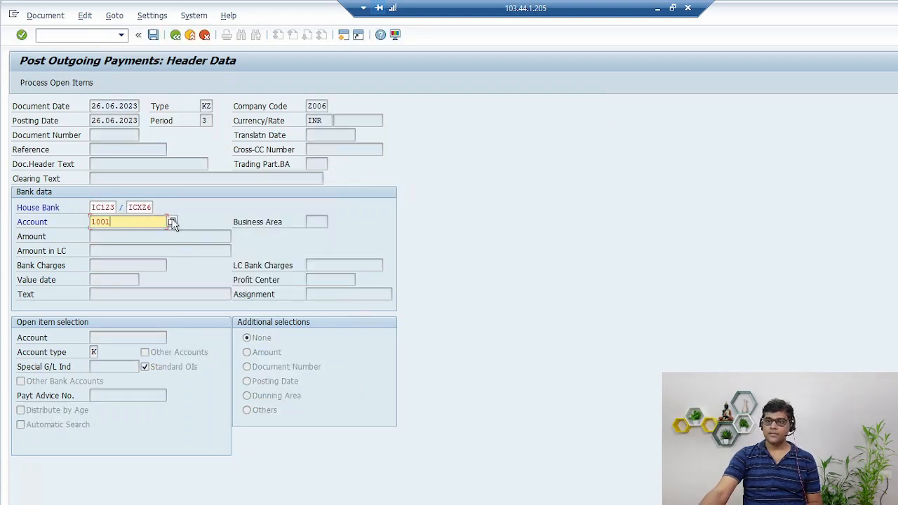
click(172, 222)
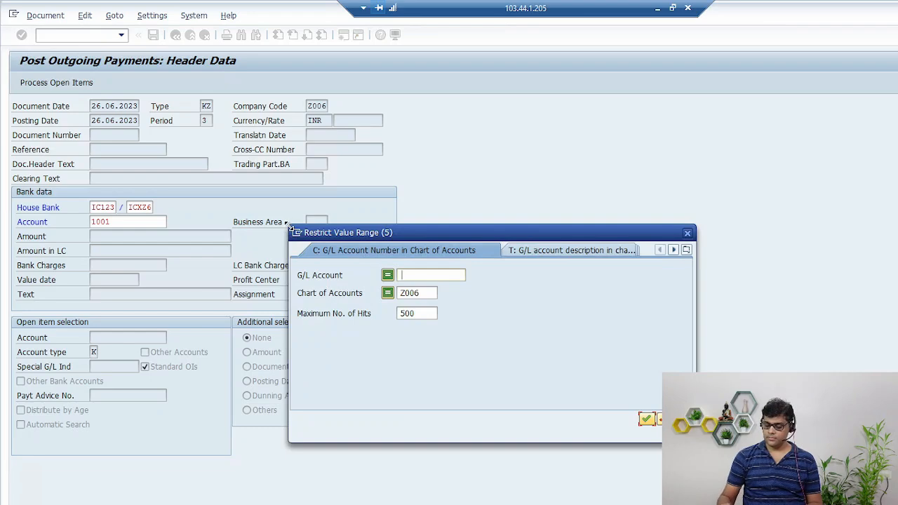
key(Return)
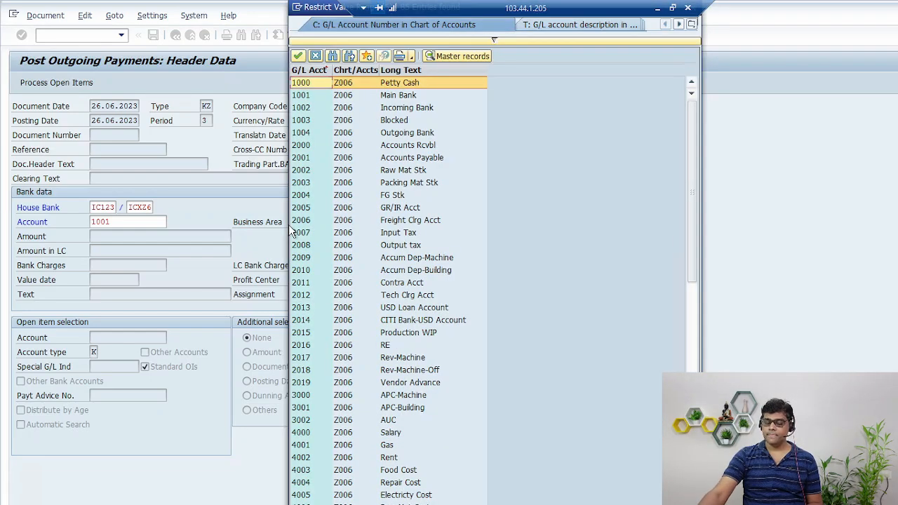
key(Escape)
click(173, 223)
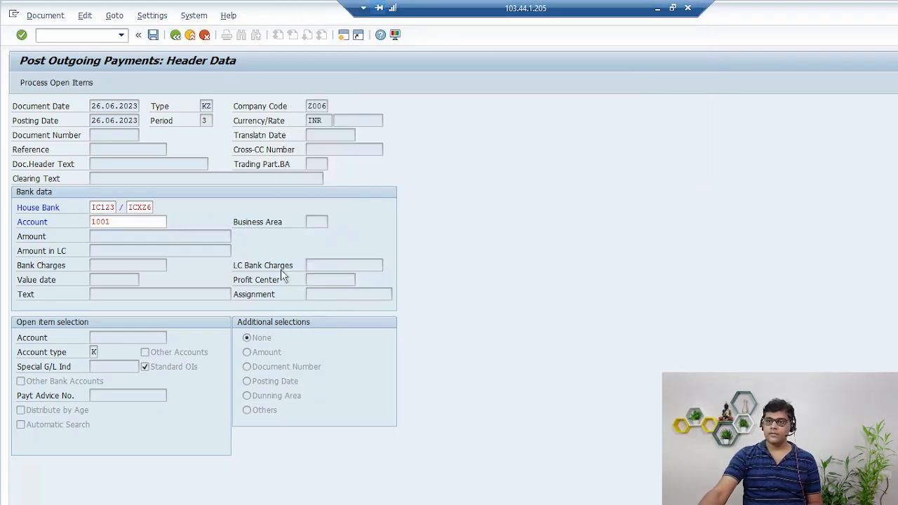
key(Delete)
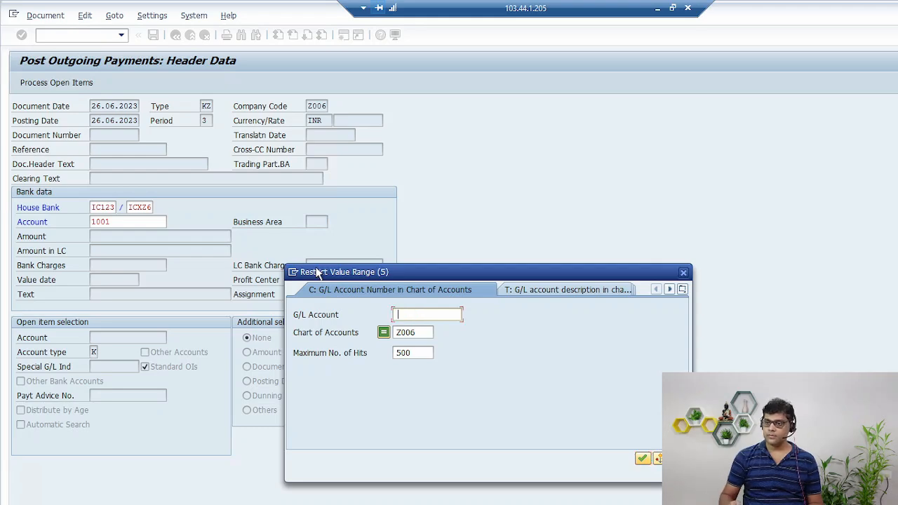
key(Return)
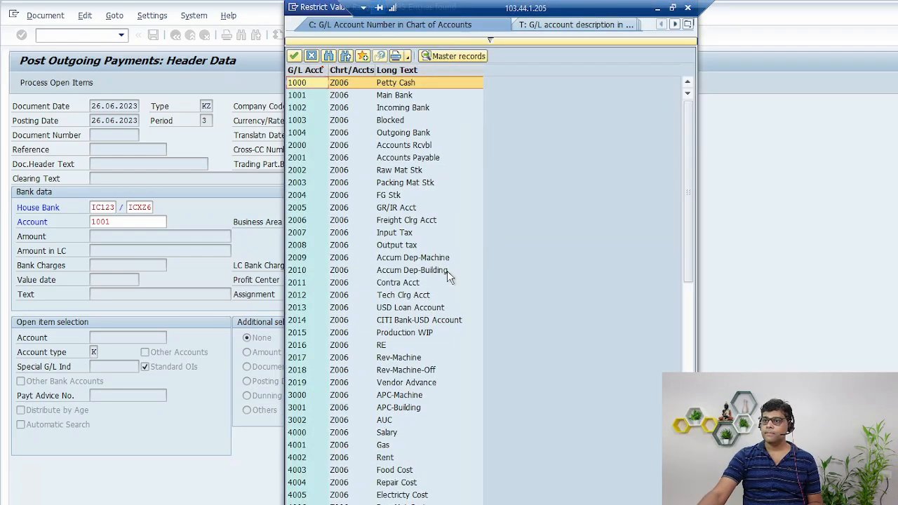
key(Escape)
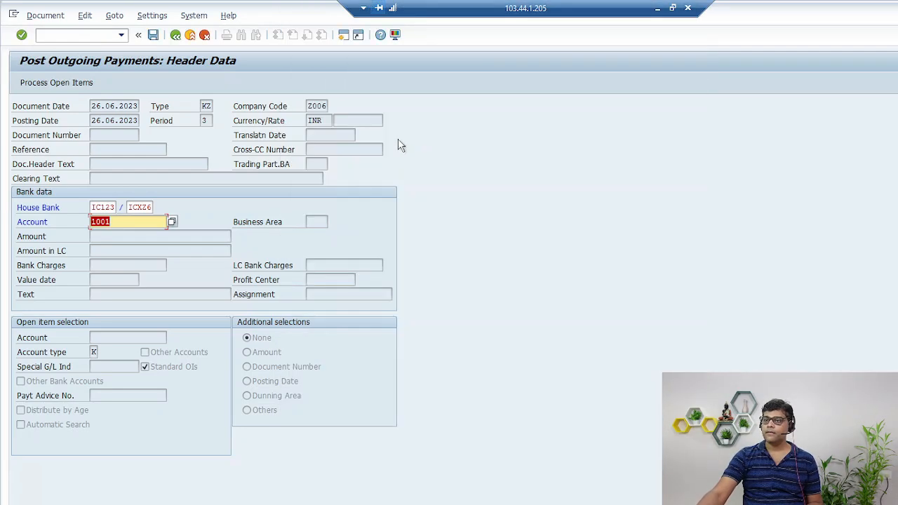
Step: Look up all G/L accounts, choose 1004 (Outgoing Bank) as the payment's bank account, and confirm the header entries
click(171, 221)
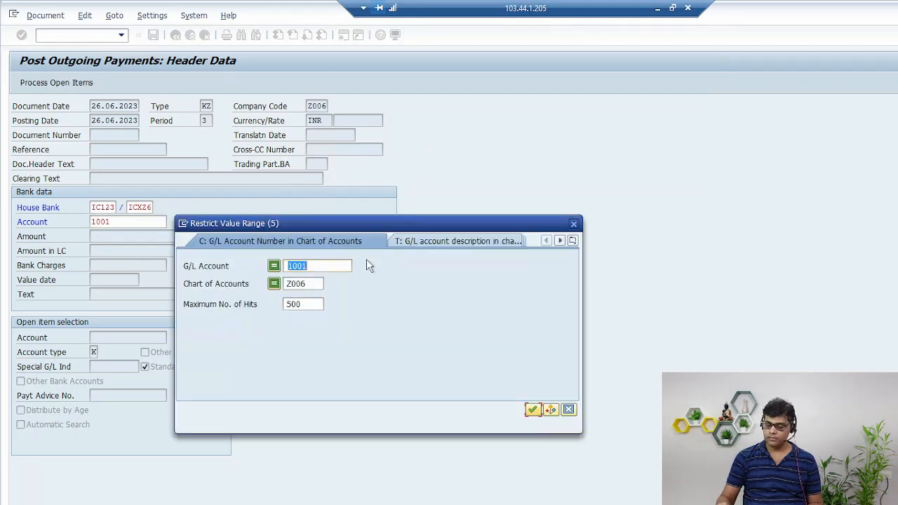
key(Delete)
key(Return)
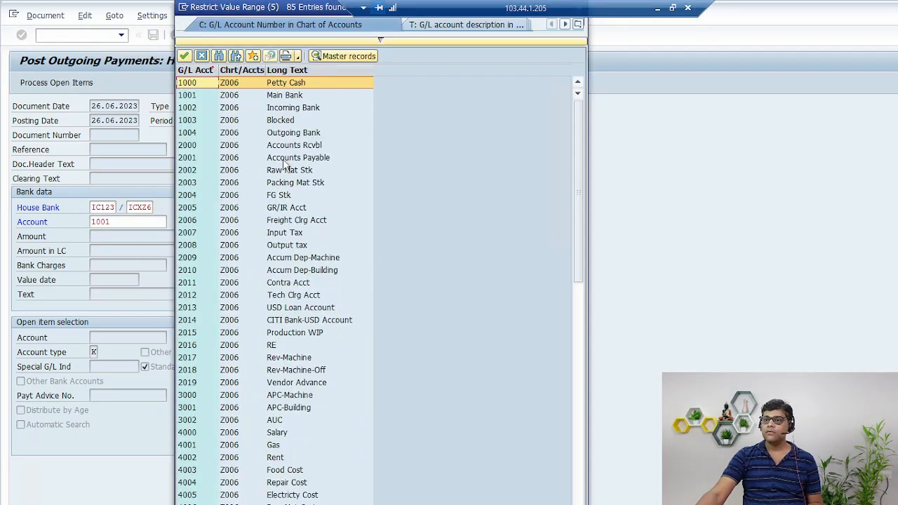
double_click(295, 132)
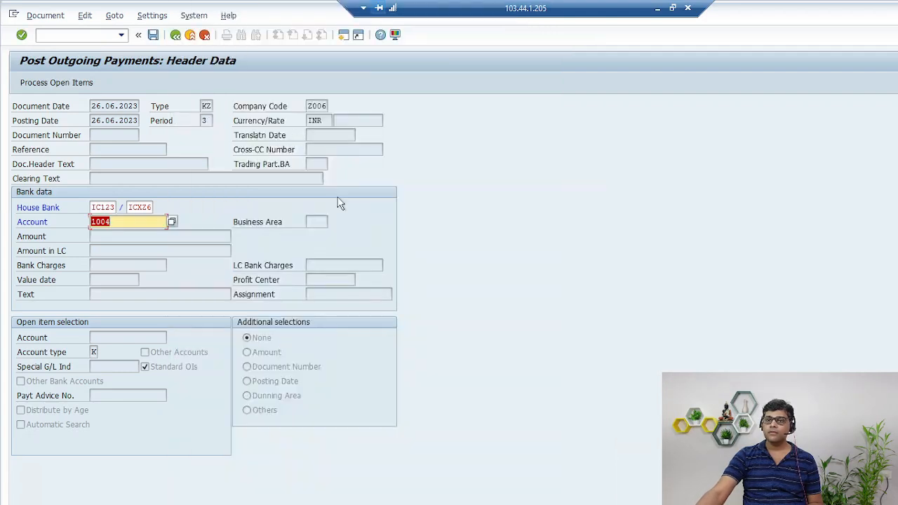
key(Return)
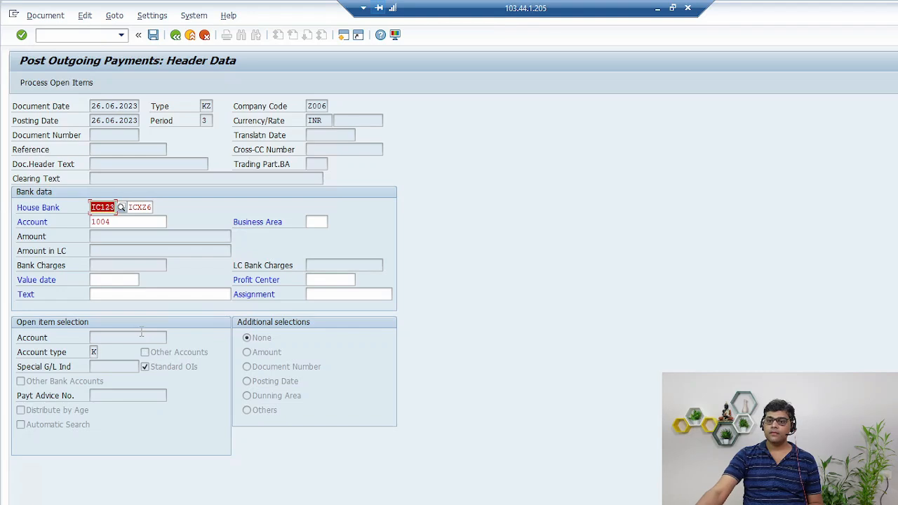
Step: Set the outgoing payment's value date to 26.06.2023 and enter 1 as the amount
click(124, 282)
key(F4)
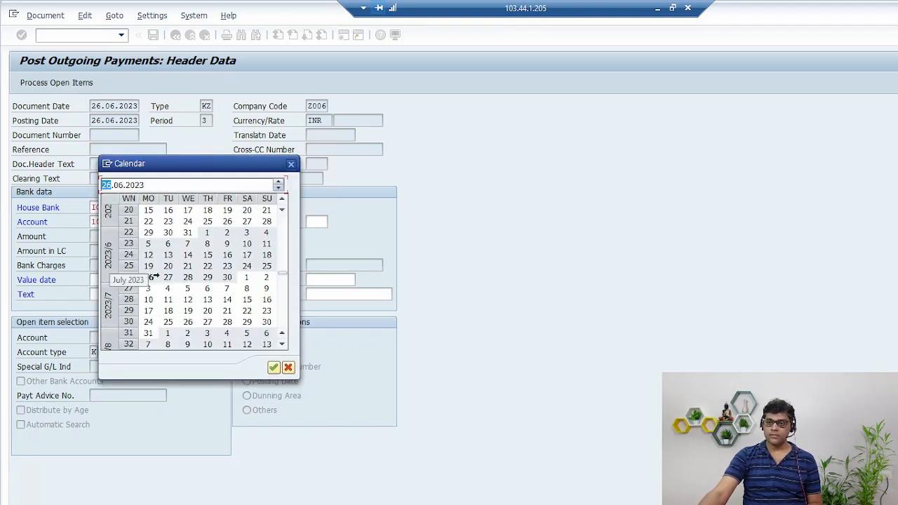
key(Return)
key(Return)
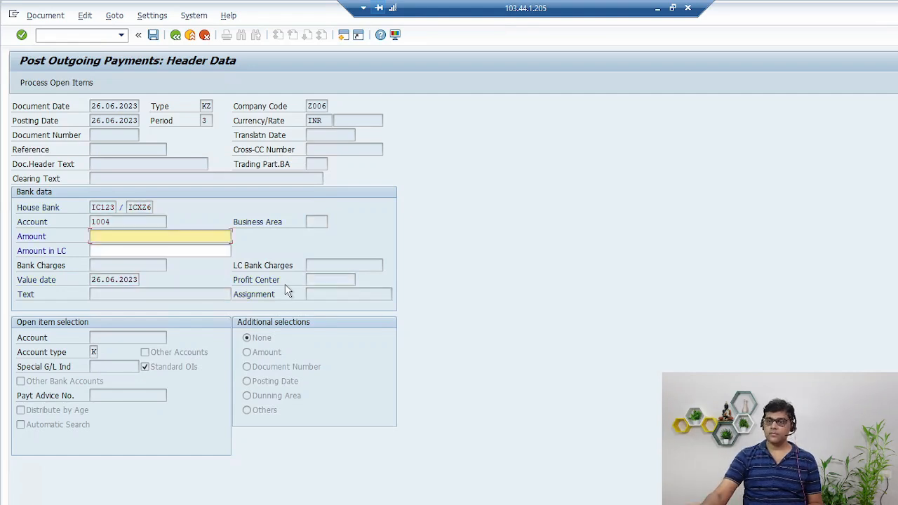
text(1)
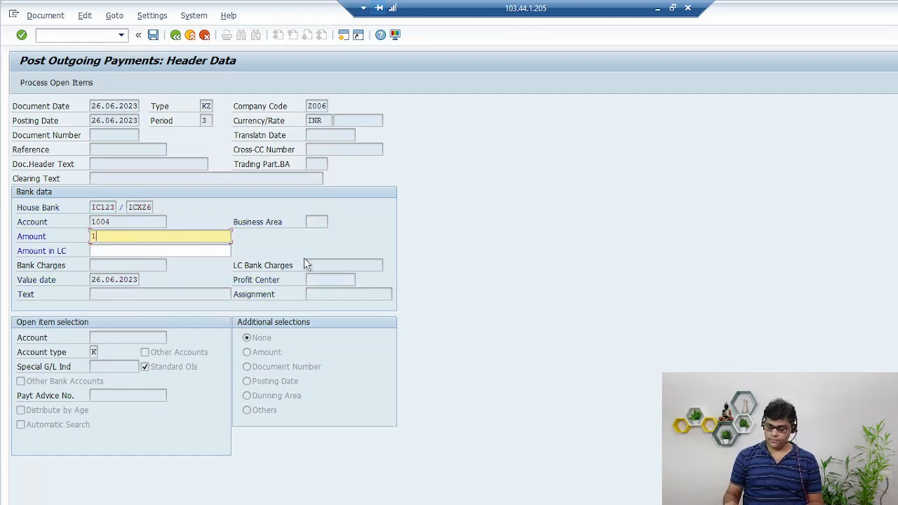
key(Return)
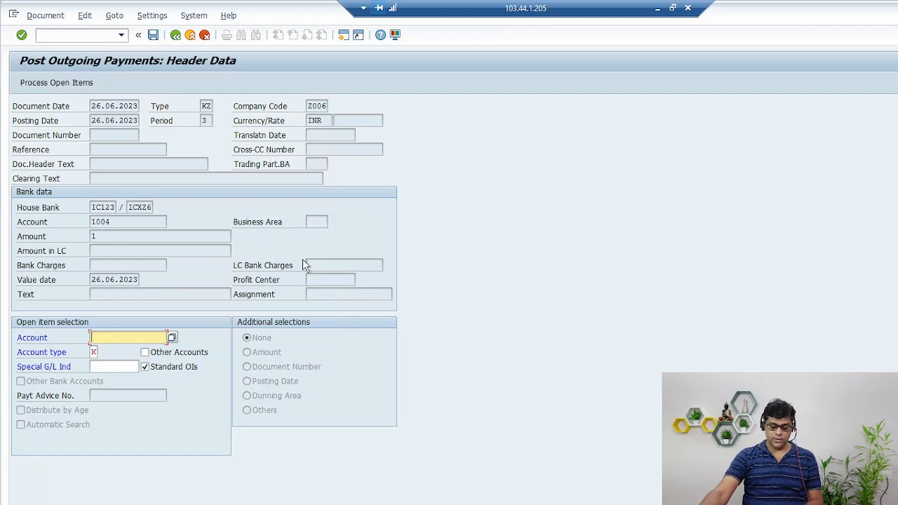
Step: Look up the suppliers and choose Vendor #1 with search term Z006 as the open-item account
key(F4)
key(Return)
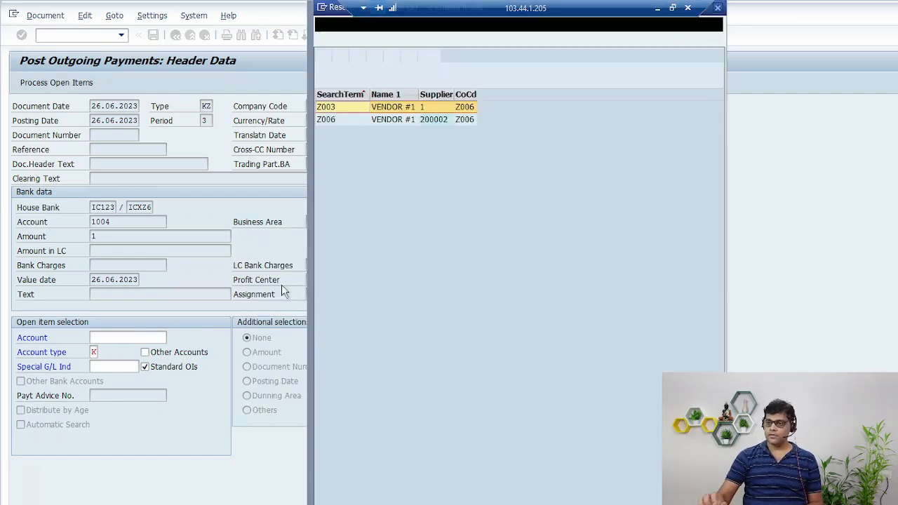
double_click(440, 119)
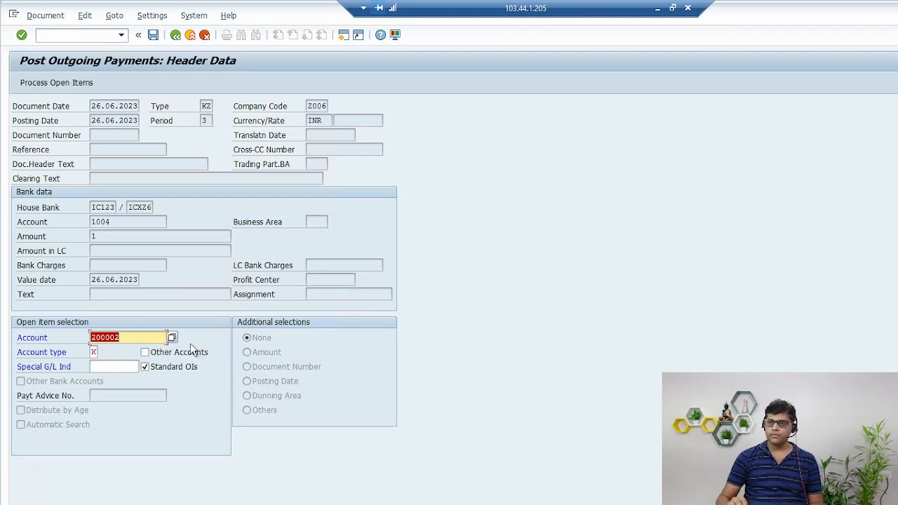
Step: Restart transaction F-53 with a blank header and set the document date to 26.06.2023
click(62, 35)
text(/NF)
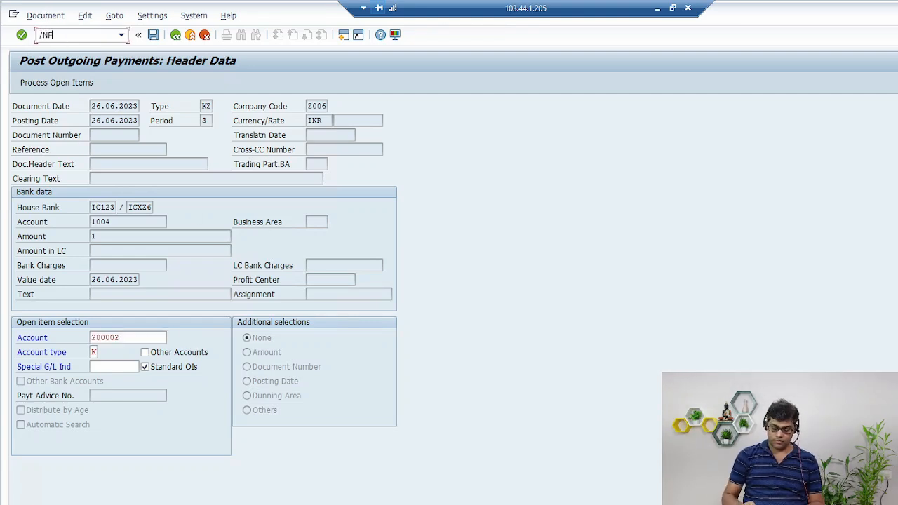
text(-53)
key(Return)
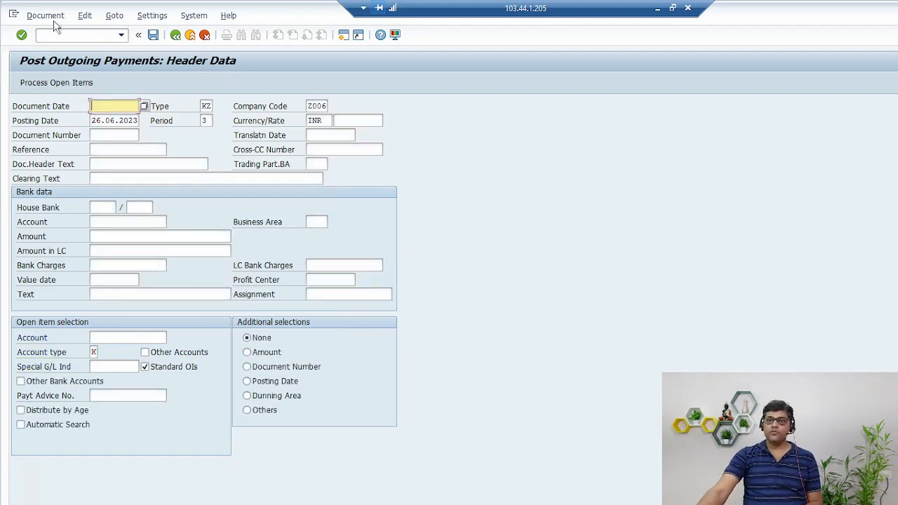
key(F4)
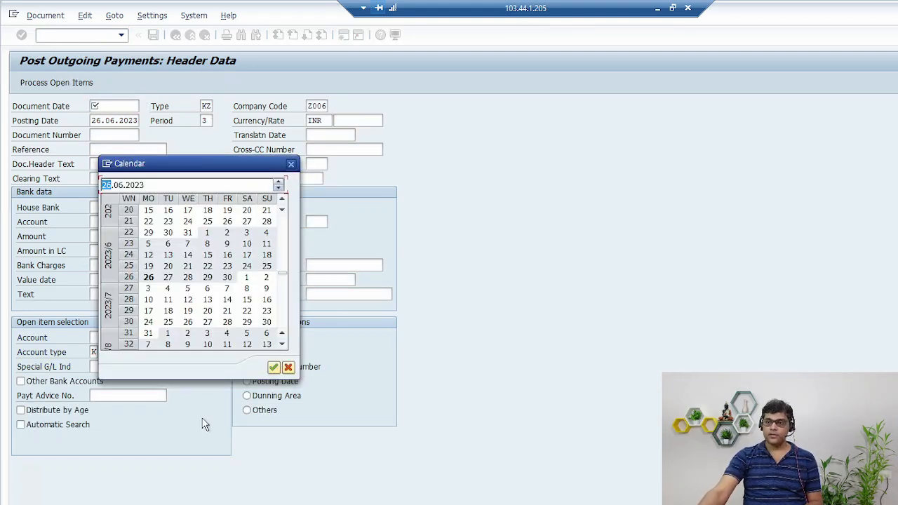
double_click(153, 279)
Step: Choose house bank IC123 and account ID ICXZ6 in the restarted payment's bank data
key(Tab)
key(Tab)
key(Tab)
key(Tab)
key(Tab)
key(Tab)
key(Tab)
key(Tab)
key(Tab)
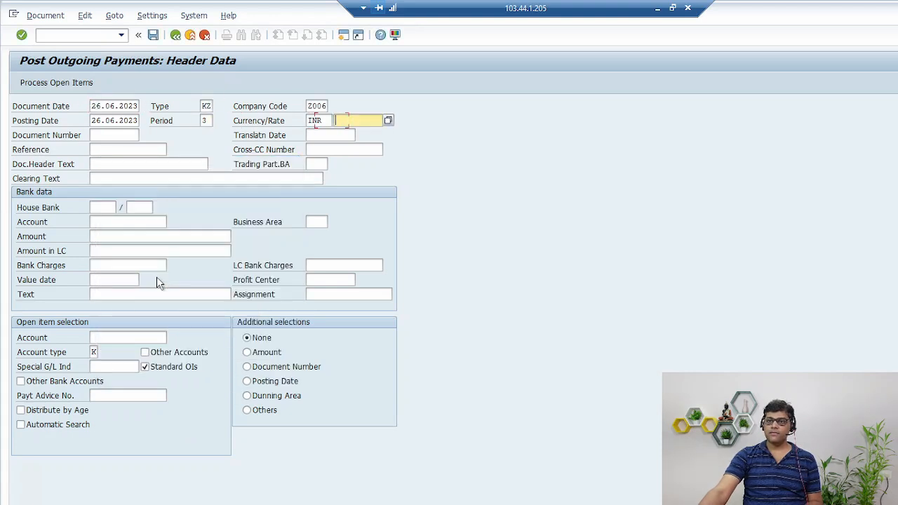
key(Tab)
key(Tab)
key(Tab)
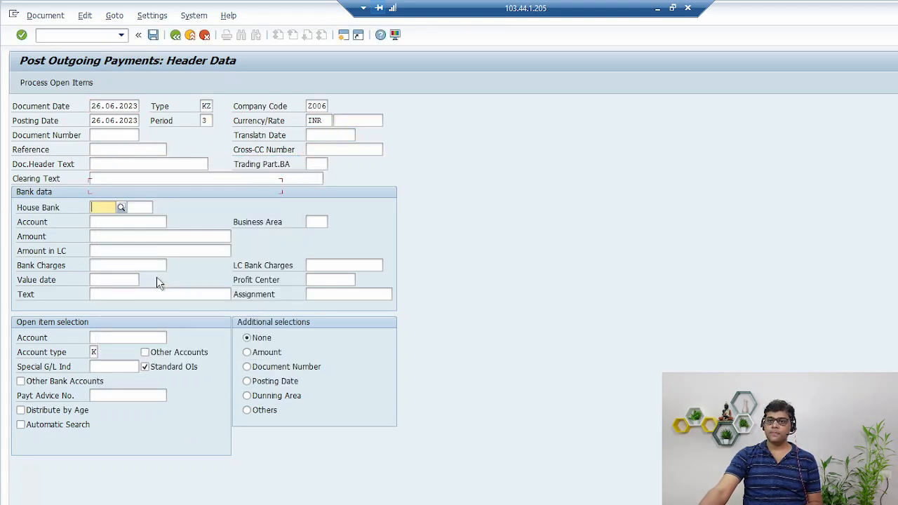
key(shift+Tab)
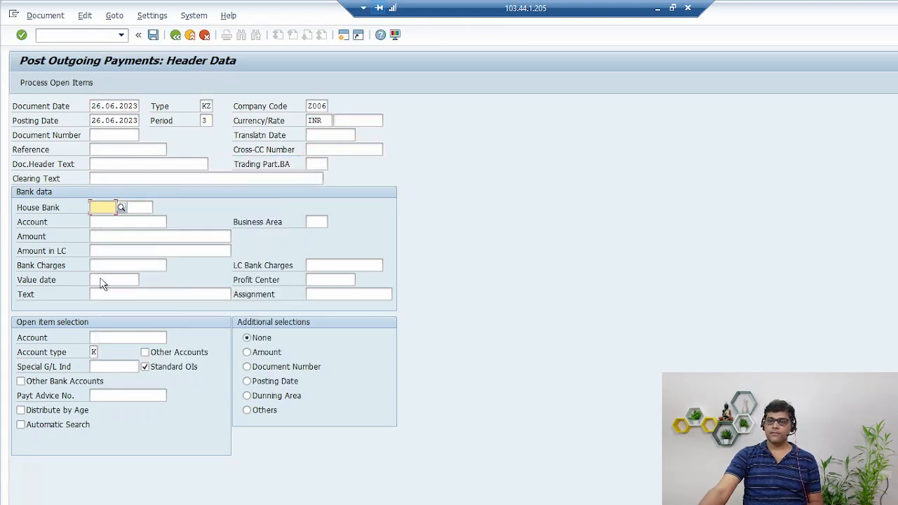
click(122, 208)
key(Return)
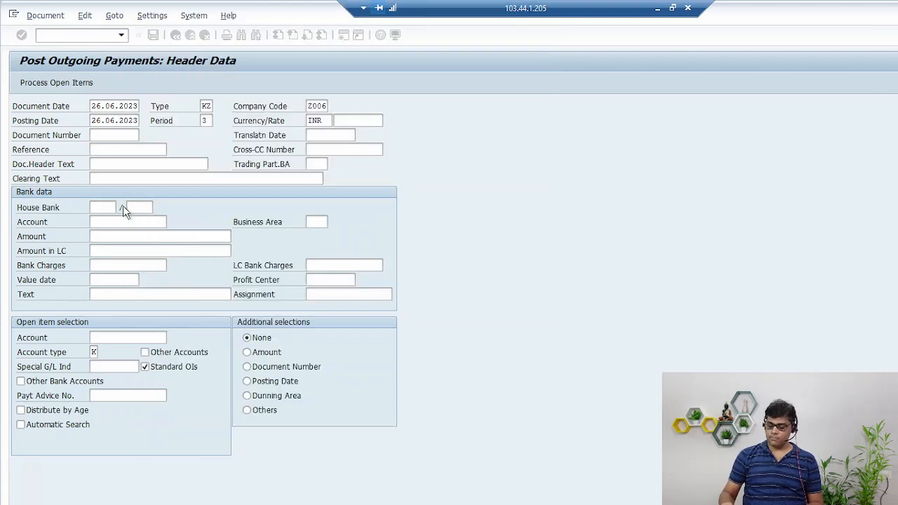
key(Tab)
key(F4)
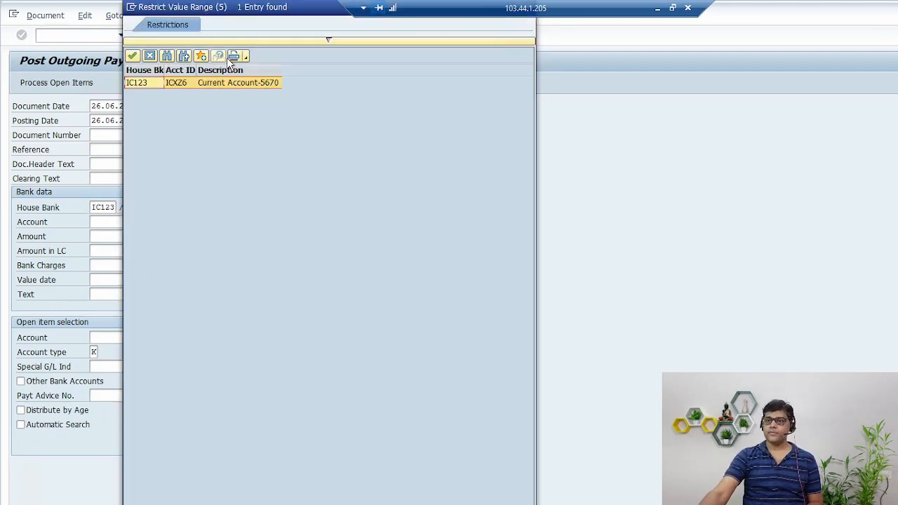
double_click(232, 82)
Step: Select G/L account 1004 (Outgoing Bank) as the bank account and enter 1 as the payment amount
click(168, 223)
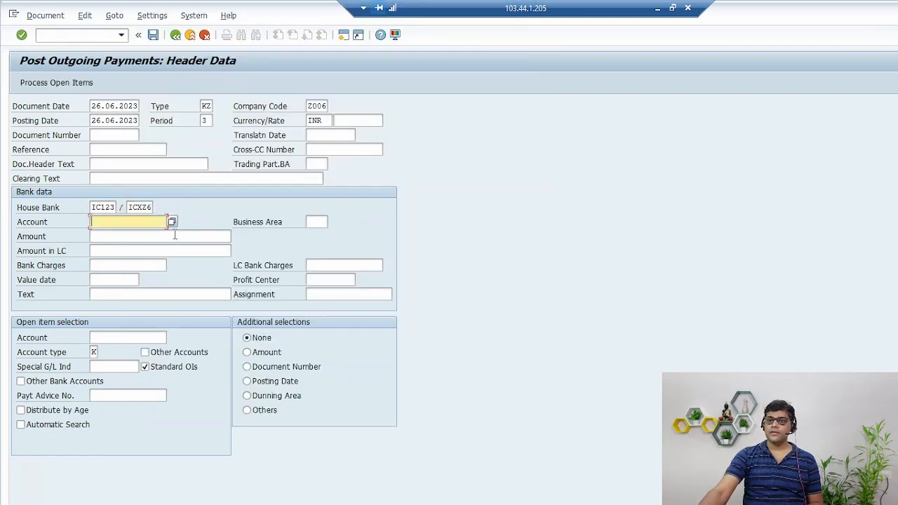
click(173, 222)
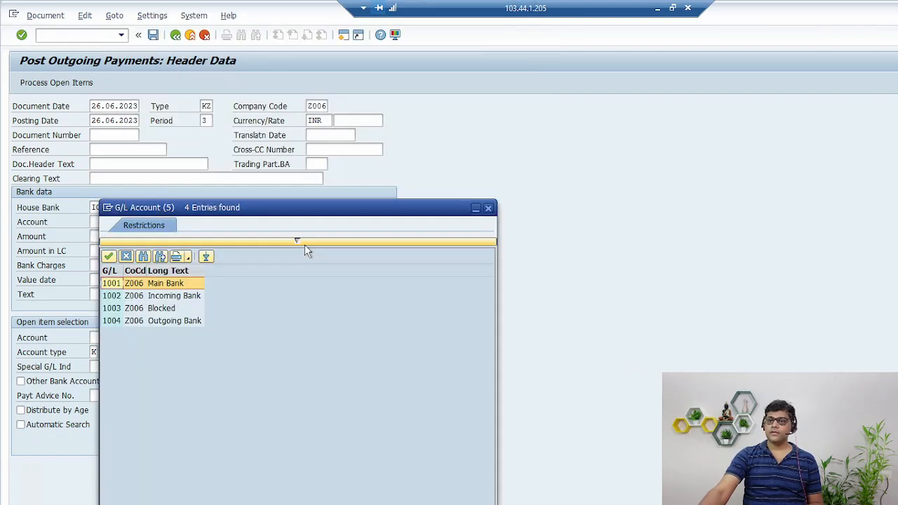
double_click(157, 321)
key(Tab)
text(1)
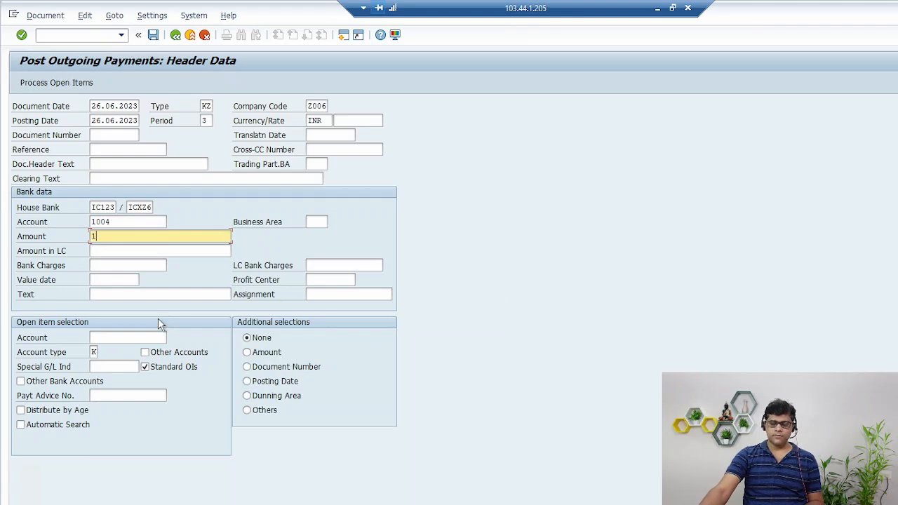
Step: Set the value date to 26.06.2023 and select Vendor #1 with search term Z006 for open item selection
key(Tab)
key(Tab)
key(Tab)
key(Tab)
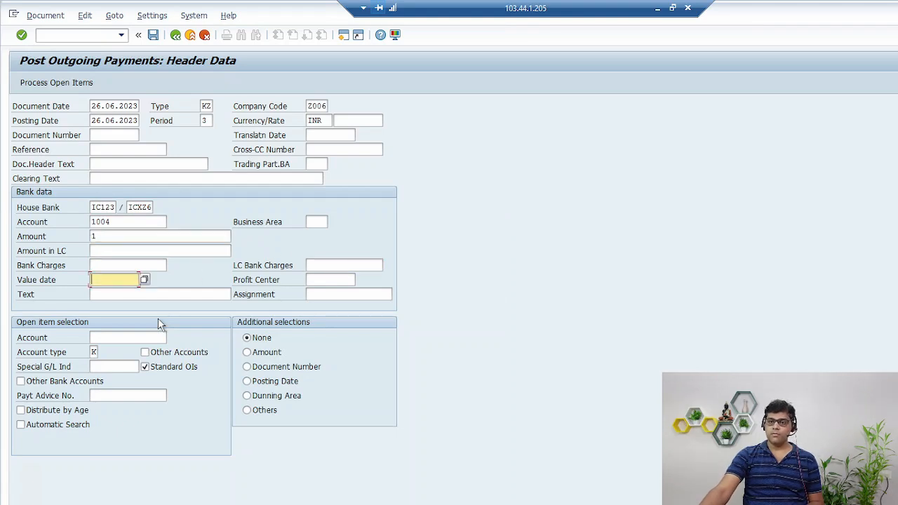
key(F4)
double_click(156, 277)
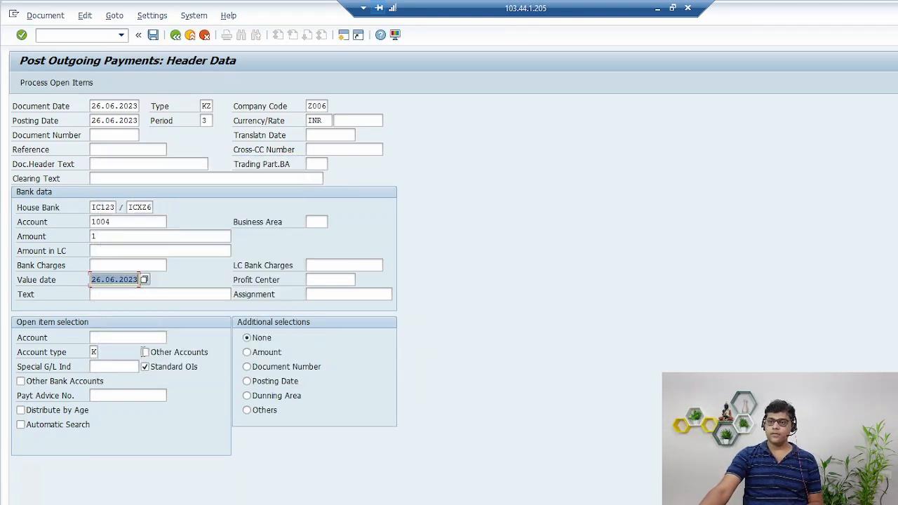
click(141, 339)
click(173, 338)
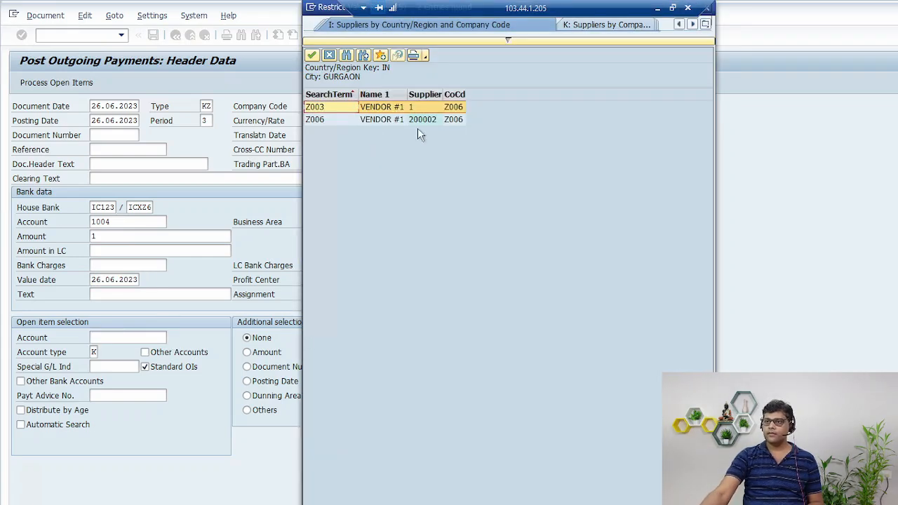
double_click(407, 122)
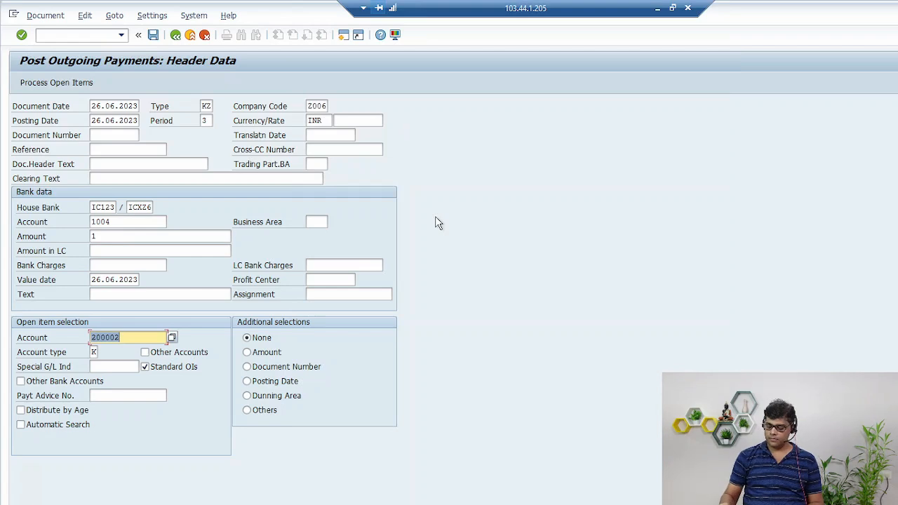
Step: Display the vendor's open items, annotate the 4.410,00 invoice with a circle and a handwritten 1200, and erase the markings
key(shift+F4)
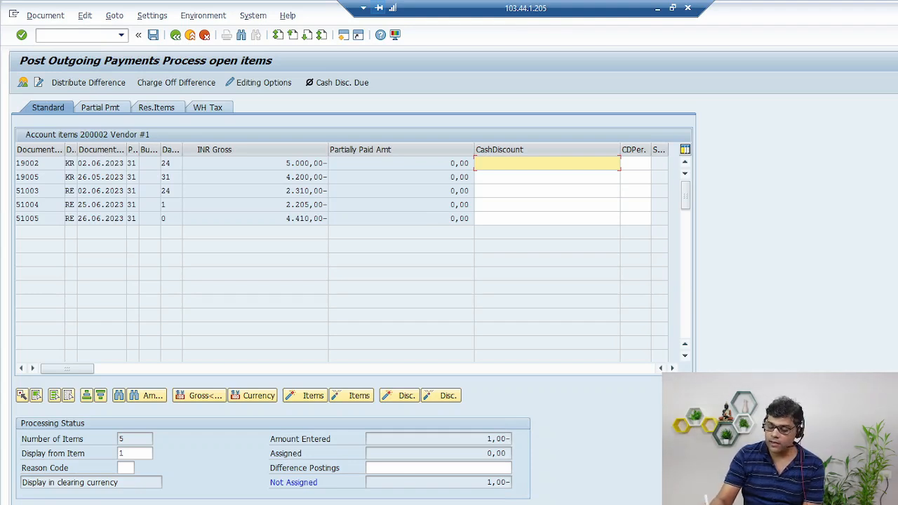
mouse_move(321, 225)
mouse_down()
mouse_move(285, 228)
mouse_move(334, 231)
mouse_up()
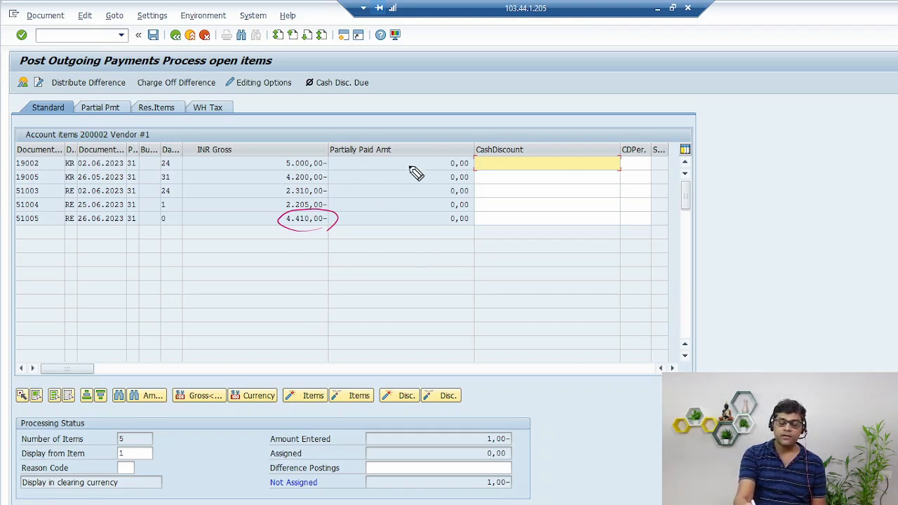
mouse_move(371, 214)
mouse_down()
mouse_move(372, 230)
mouse_move(402, 225)
mouse_up()
mouse_move(407, 214)
mouse_down()
mouse_move(424, 214)
mouse_move(412, 207)
mouse_up()
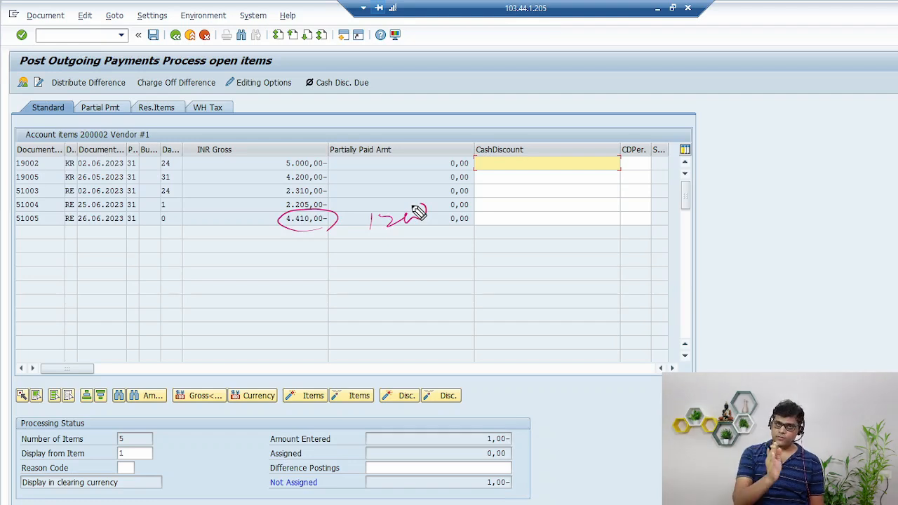
mouse_move(295, 252)
mouse_down()
mouse_move(295, 288)
mouse_move(308, 309)
mouse_move(317, 285)
mouse_up()
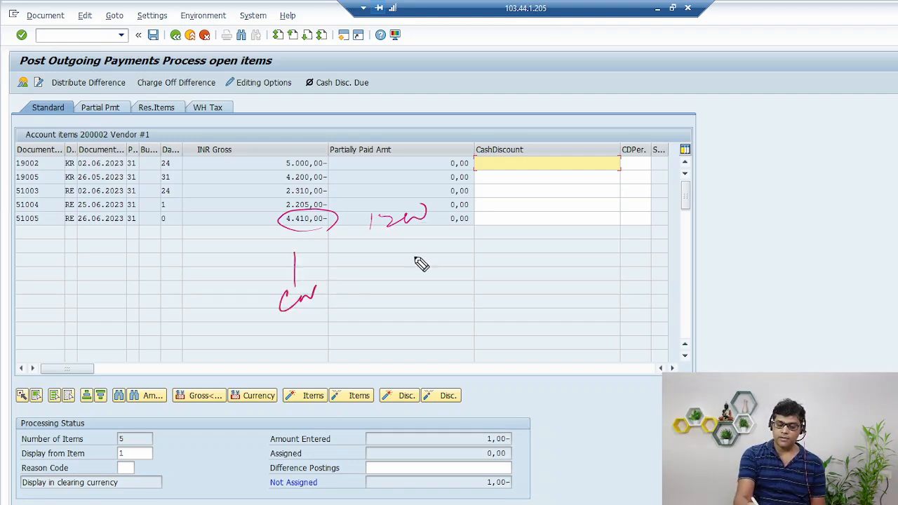
mouse_move(411, 250)
mouse_down()
mouse_move(432, 265)
mouse_move(441, 254)
mouse_up()
drag(457, 250, 460, 257)
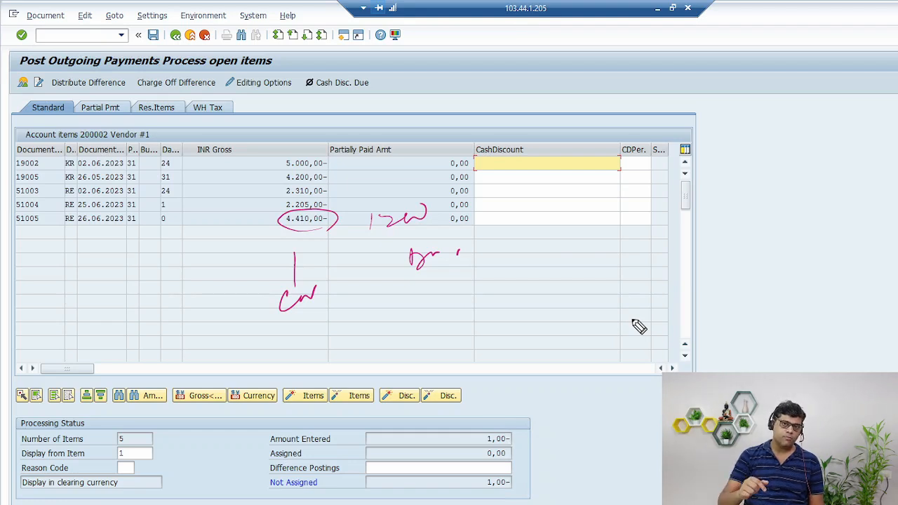
key(e)
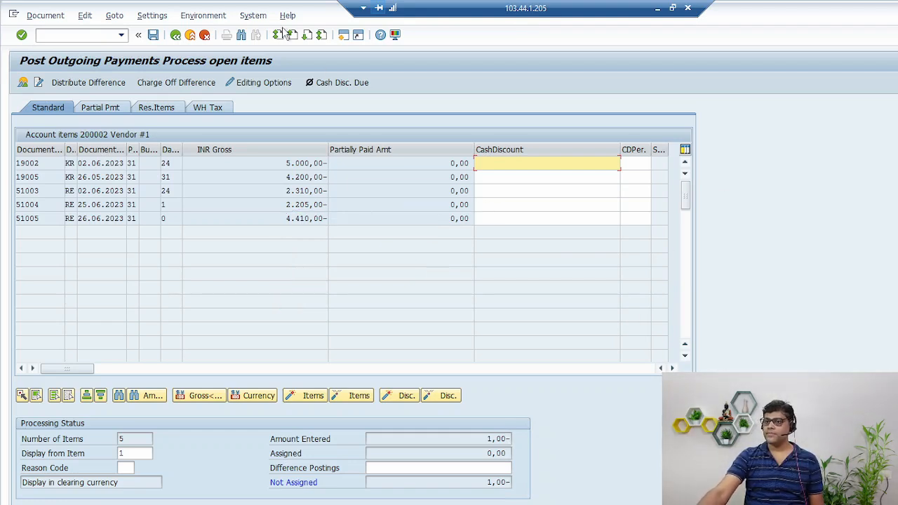
Step: Exit the outgoing payment without posting, discarding its data, and switch to the Enter Incoming Invoice session
click(204, 35)
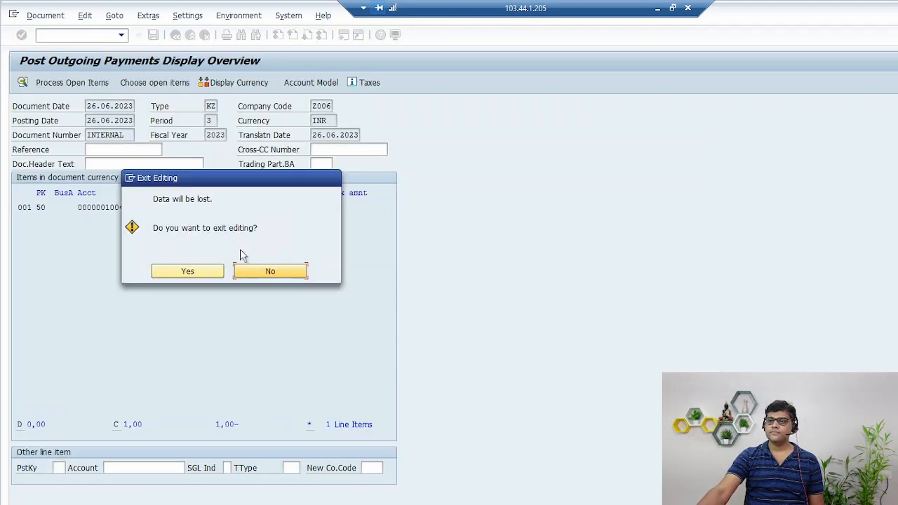
click(185, 269)
click(364, 503)
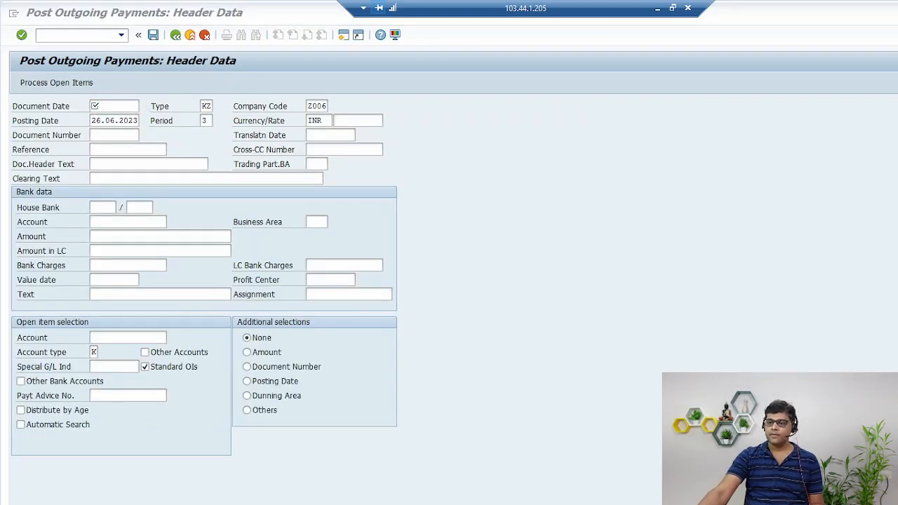
click(222, 488)
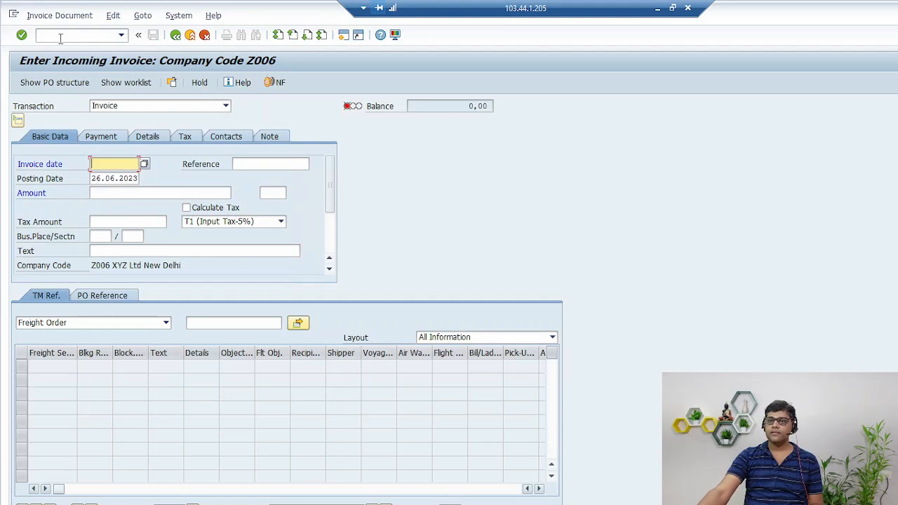
click(364, 504)
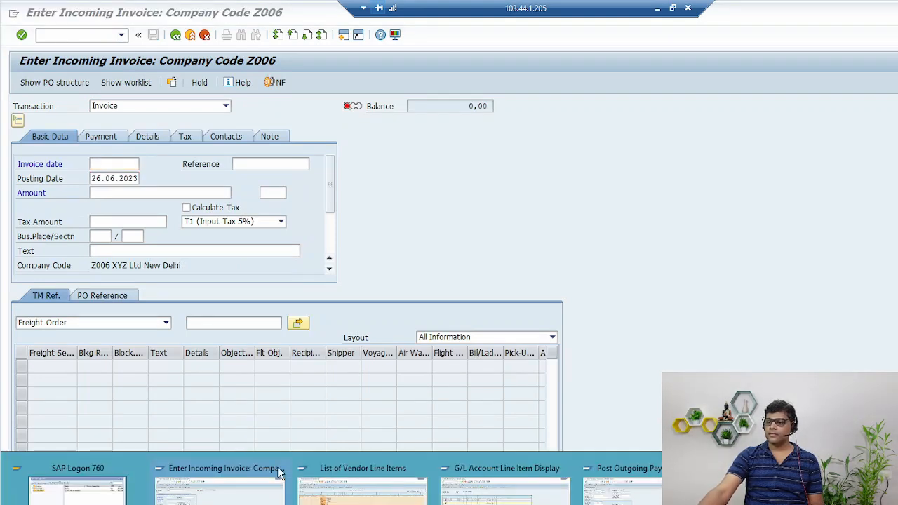
click(221, 486)
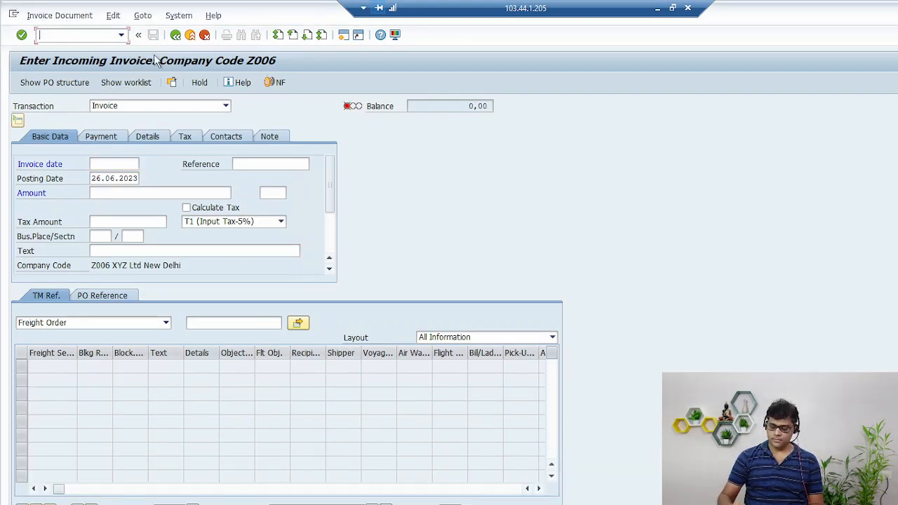
Step: Leave invoice entry and start transaction F-54 (Clearing) from the Accounts Payable down payment transactions
text(/n)
key(Return)
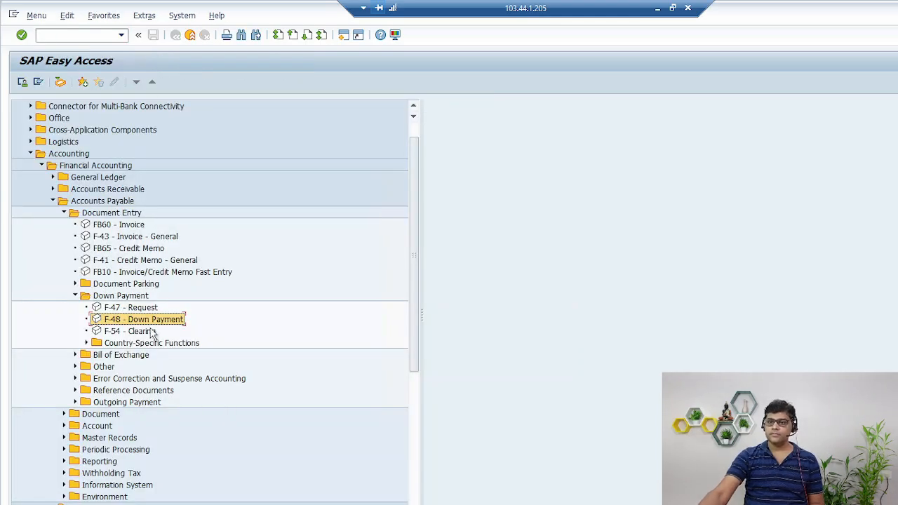
double_click(130, 331)
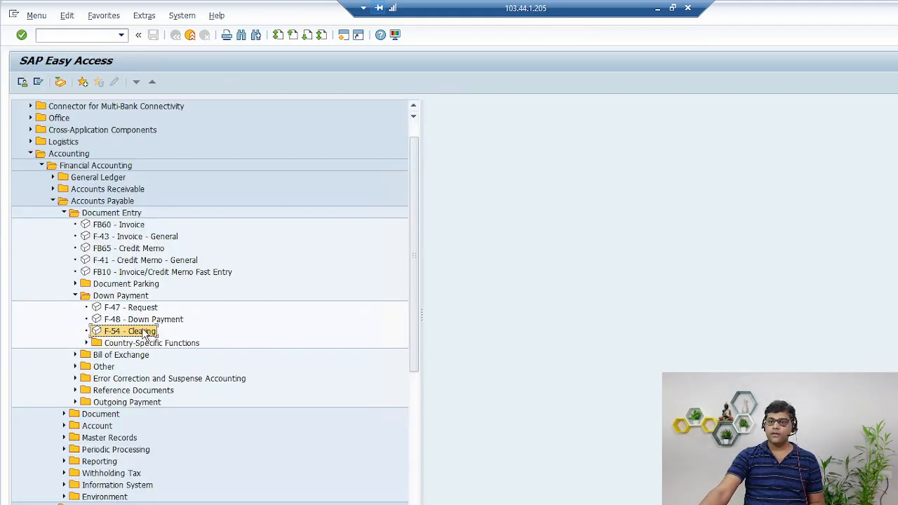
double_click(145, 334)
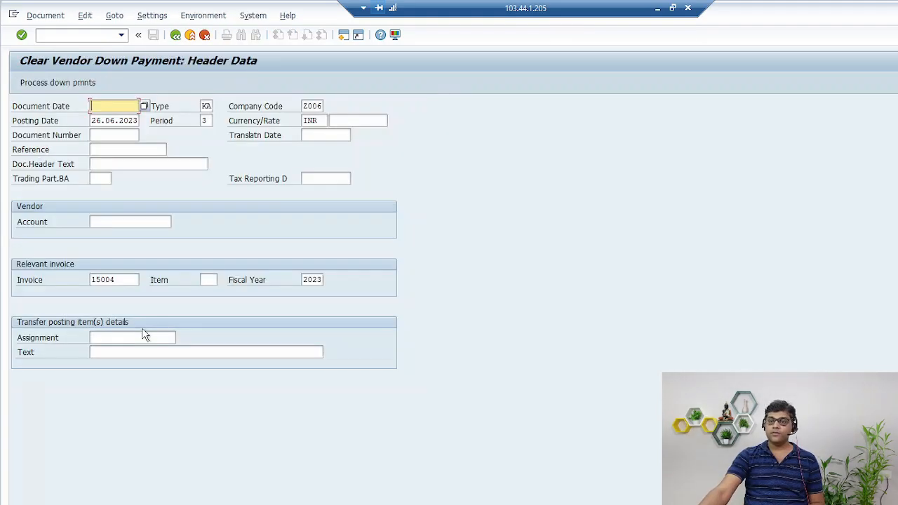
Step: Set the document date to 26.06.2023 and select Vendor #1 with search term Z006 as the vendor account
key(F4)
key(Return)
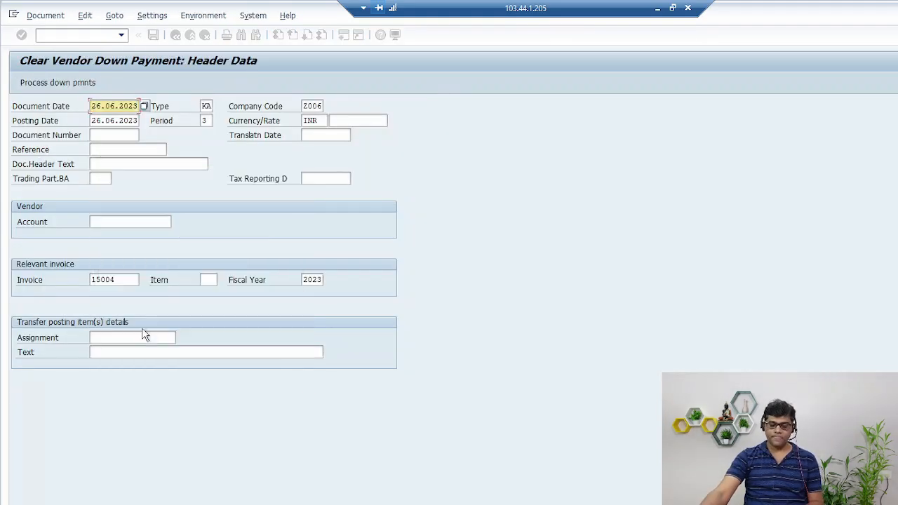
key(Tab)
key(Tab)
key(Tab)
key(Tab)
key(Tab)
key(Tab)
key(Tab)
key(Tab)
key(Tab)
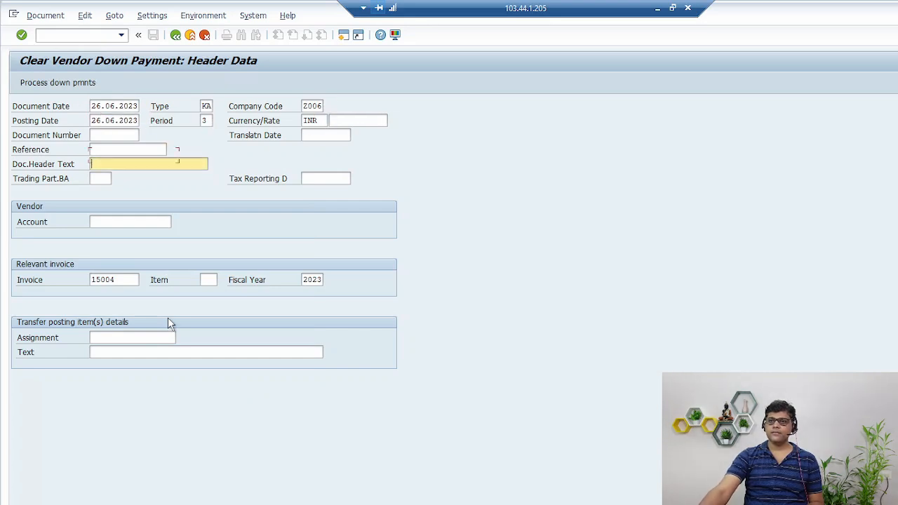
key(Tab)
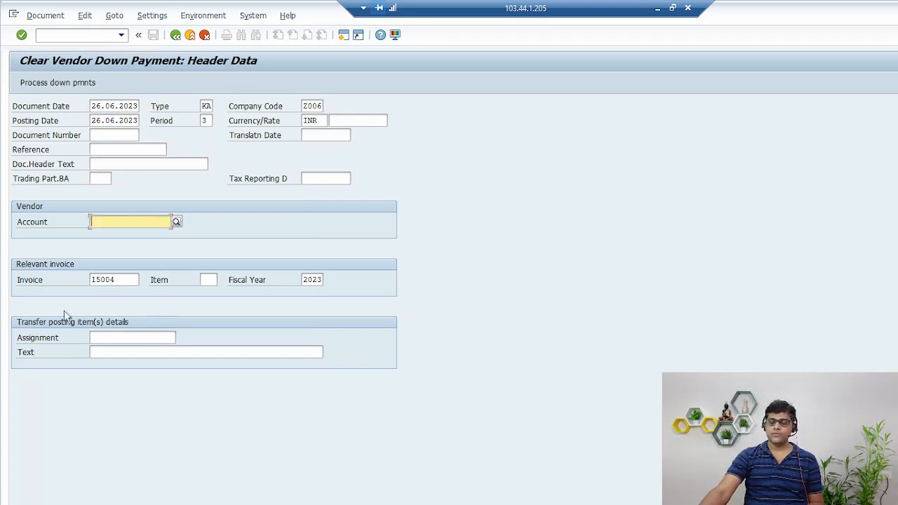
key(F4)
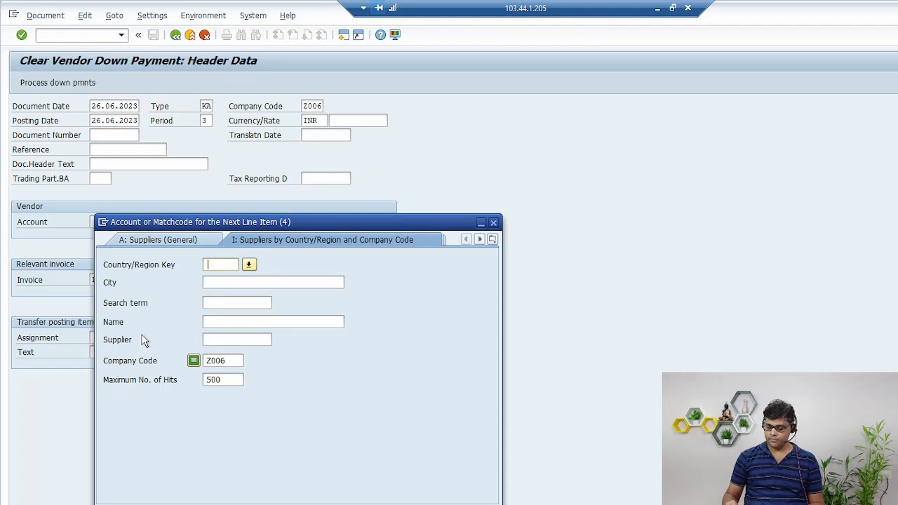
key(Return)
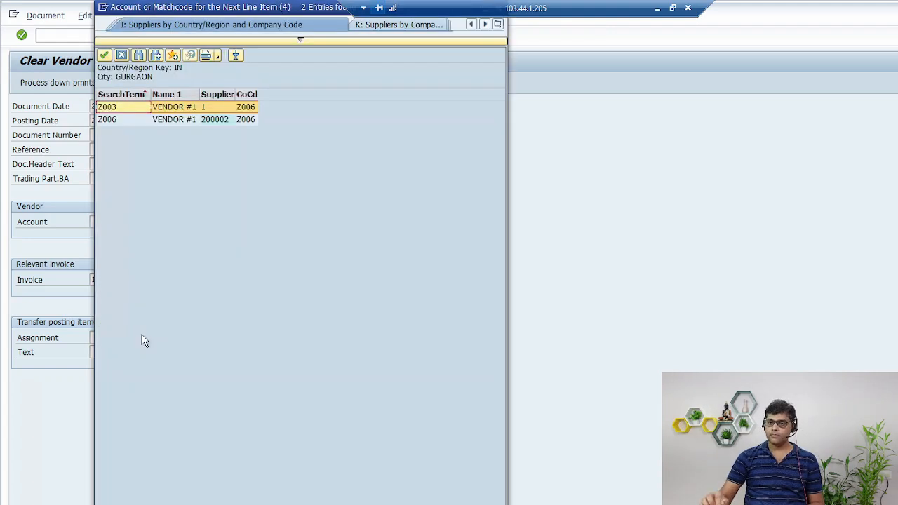
double_click(206, 121)
Step: Clear the relevant invoice number, select the vendor's 1.200,00 down payment for processing, and bring up the clearing document overview
key(Tab)
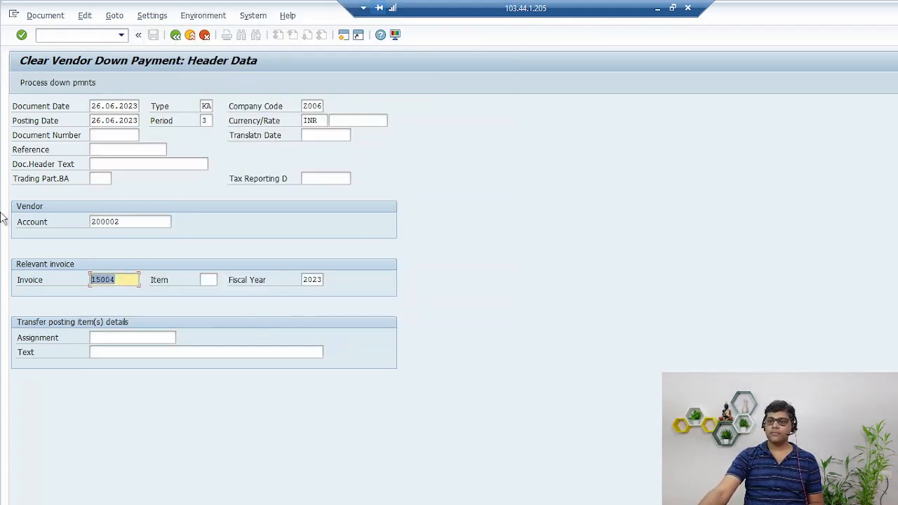
key(Delete)
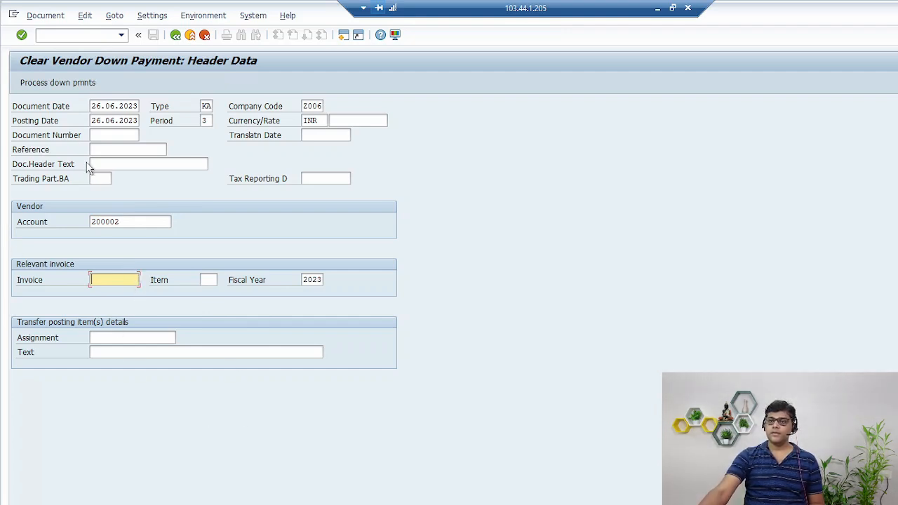
key(Return)
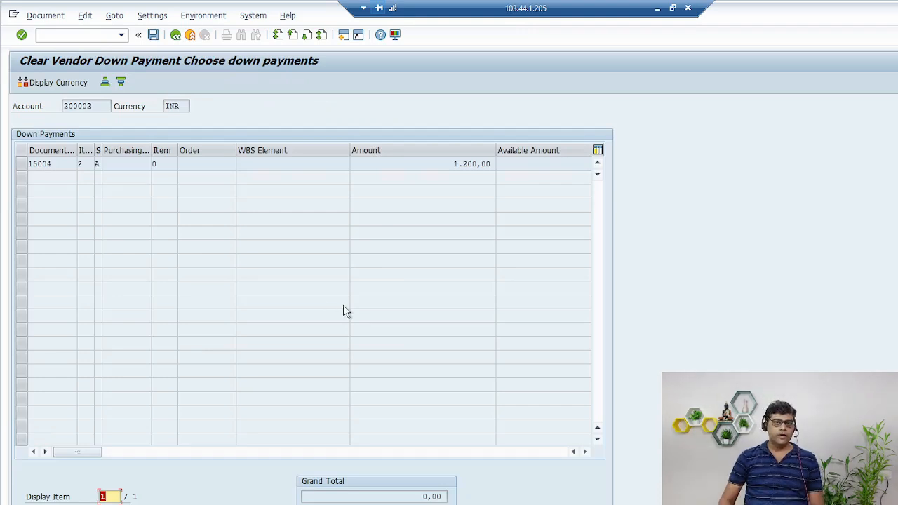
double_click(28, 163)
click(153, 34)
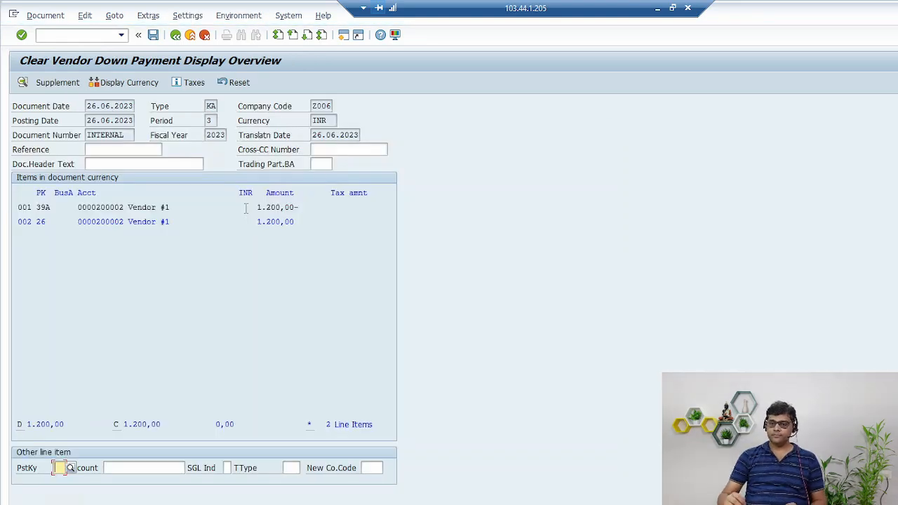
Step: Enter "adv recon" as the text of the 1.200,00 vendor item with posting key 26 and post the clearing document
double_click(161, 222)
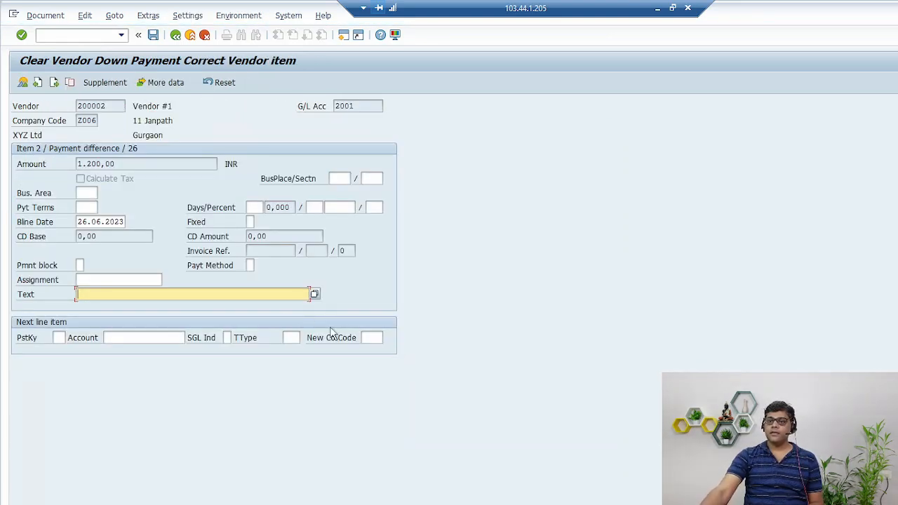
text(adv )
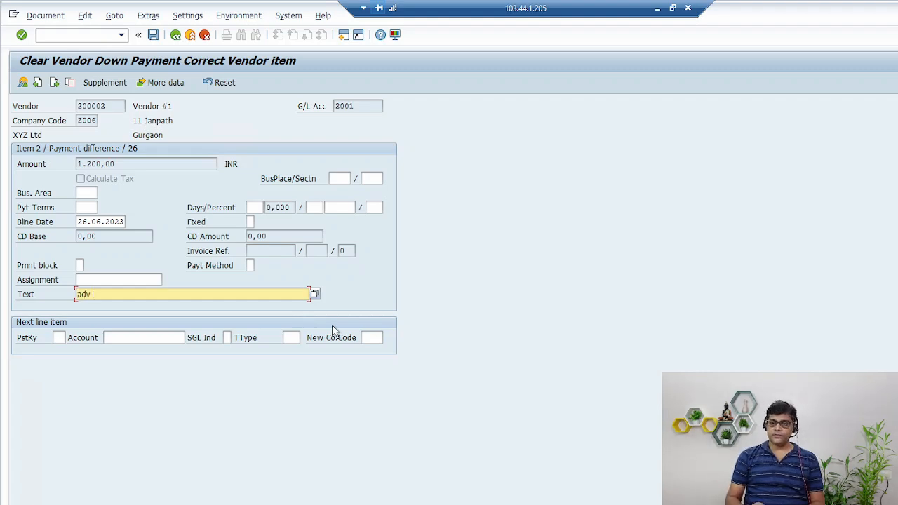
text(reco)
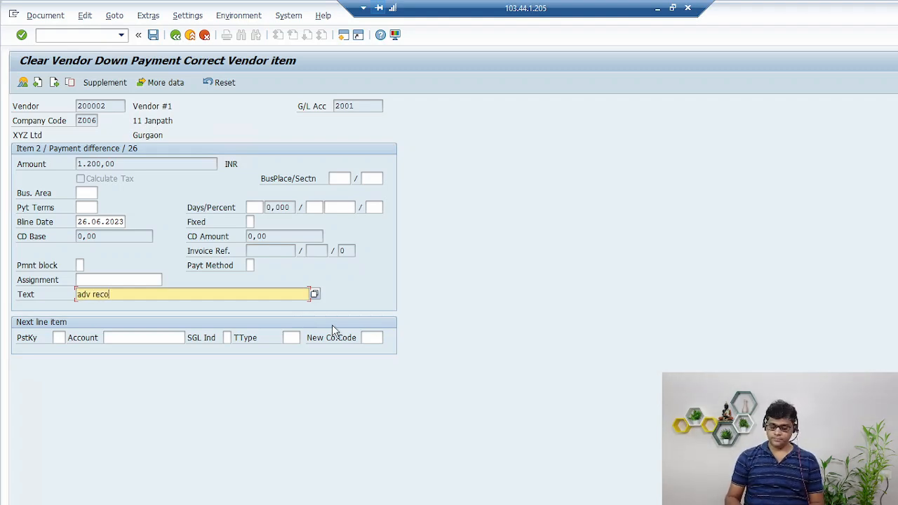
text(n)
click(154, 36)
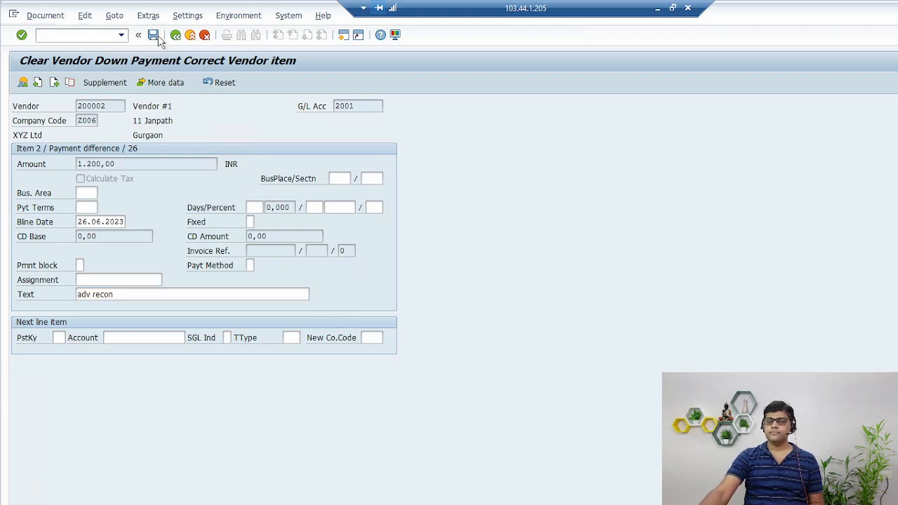
Step: Switch to the List of Vendor Line Items session and rerun the report to update the vendor's items
click(505, 504)
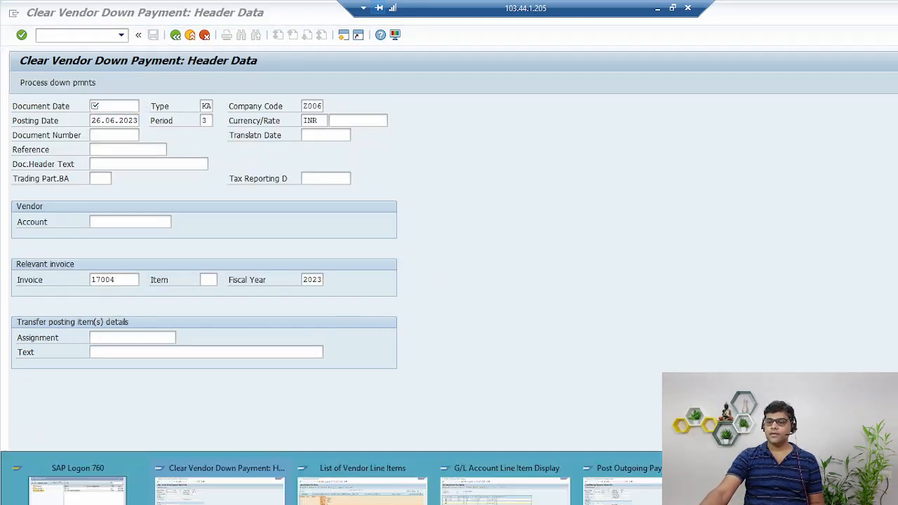
click(362, 487)
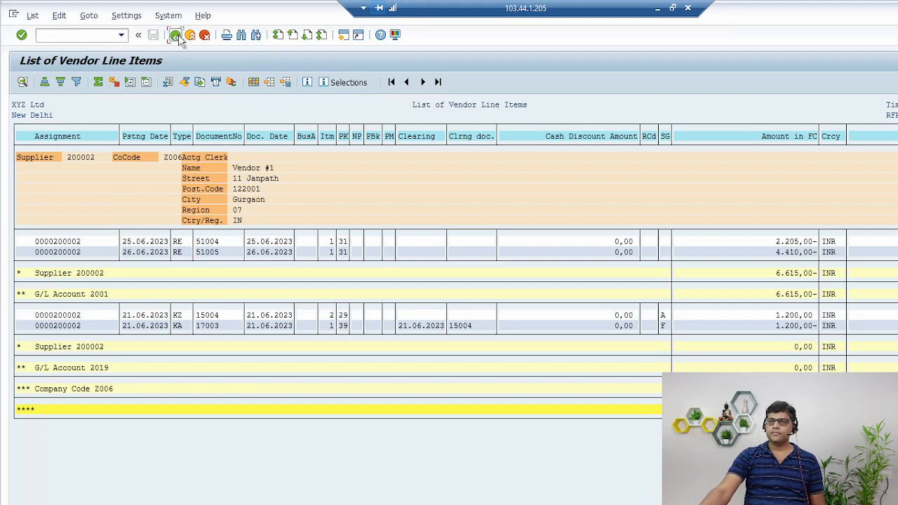
click(175, 35)
click(22, 82)
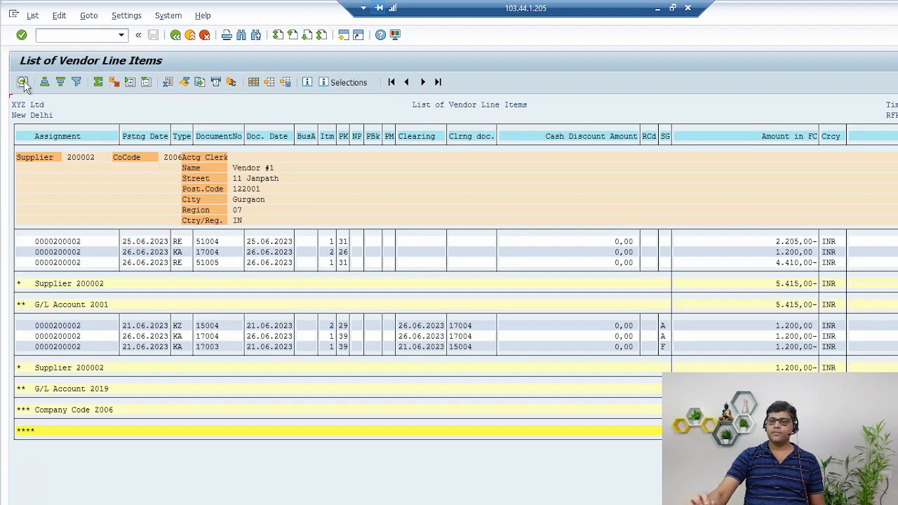
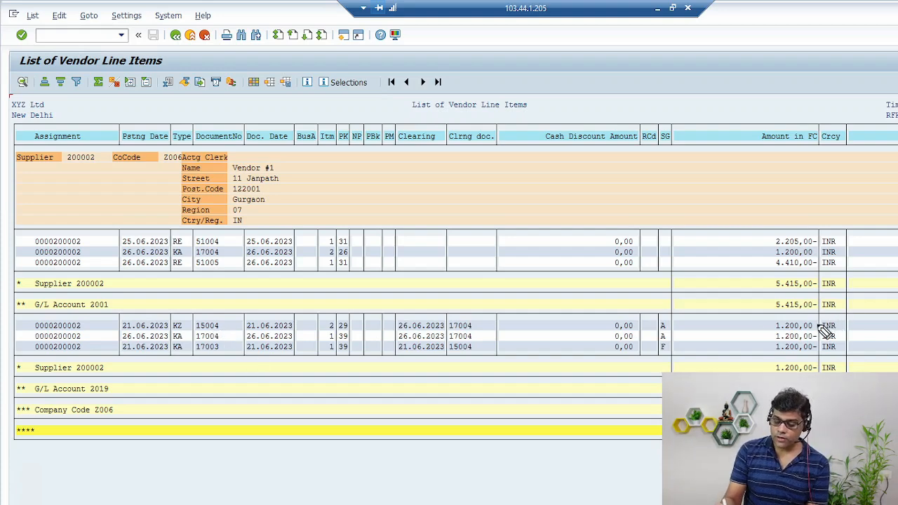
Step: Mark the 1.200,00 down payment and clearing entries by hand, circle G/L accounts 2001 and 2019, and erase the markings
drag(816, 324, 892, 303)
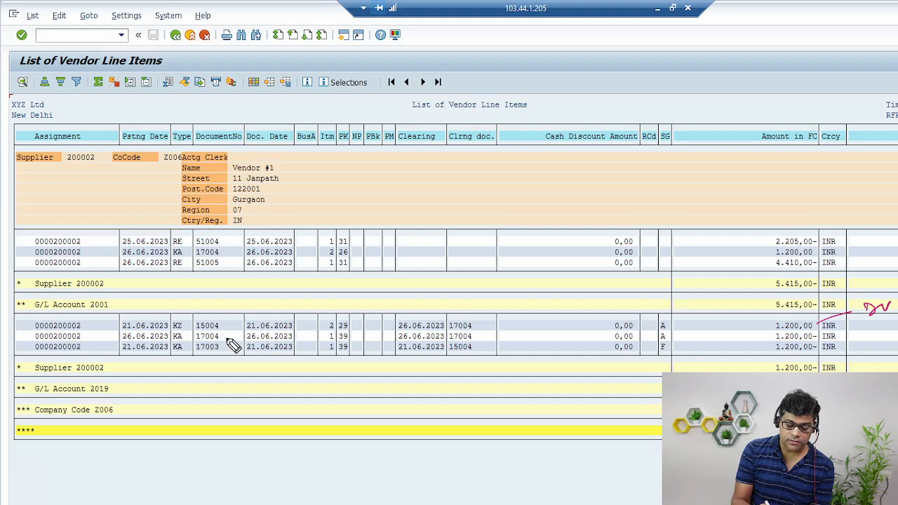
drag(226, 337, 247, 331)
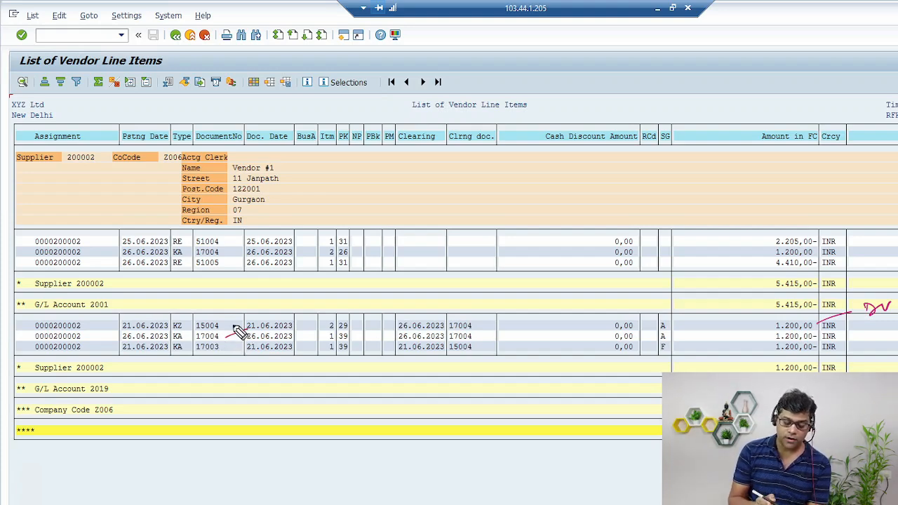
drag(851, 335, 888, 332)
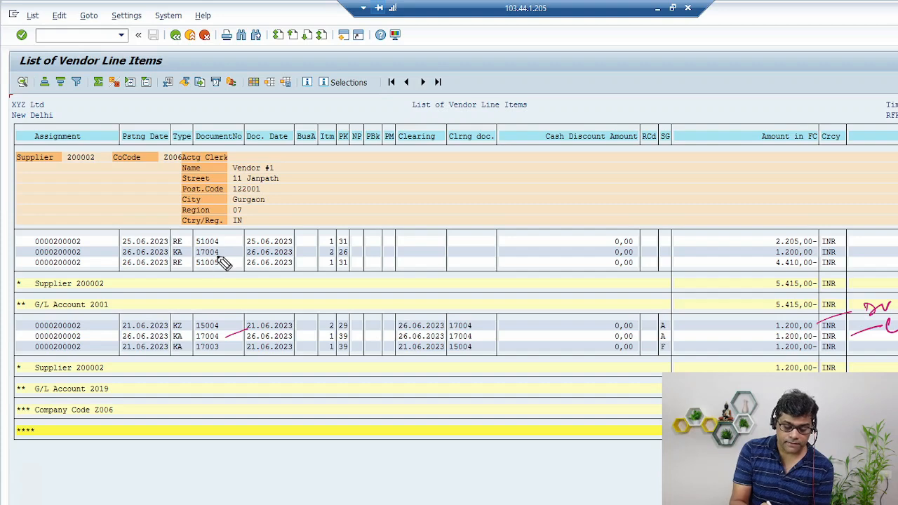
drag(223, 251, 238, 244)
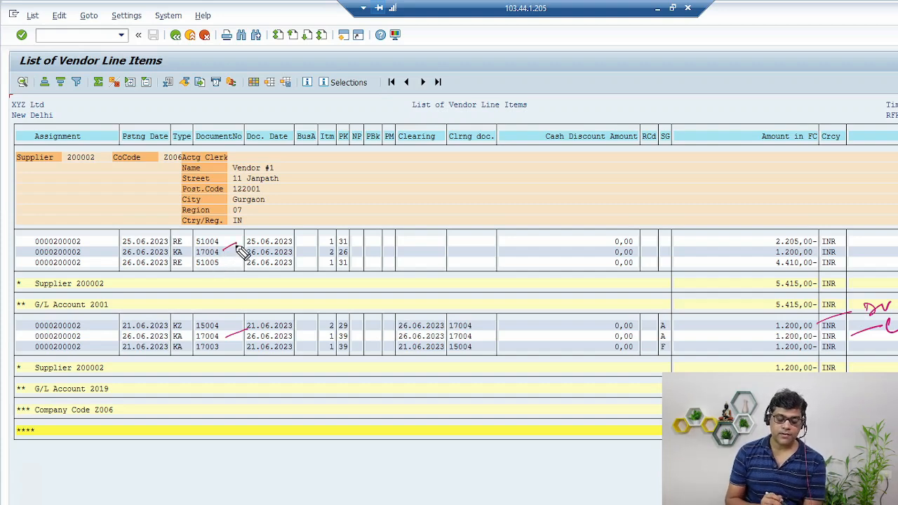
mouse_move(826, 250)
mouse_down()
mouse_move(844, 243)
mouse_move(844, 259)
mouse_move(849, 241)
mouse_up()
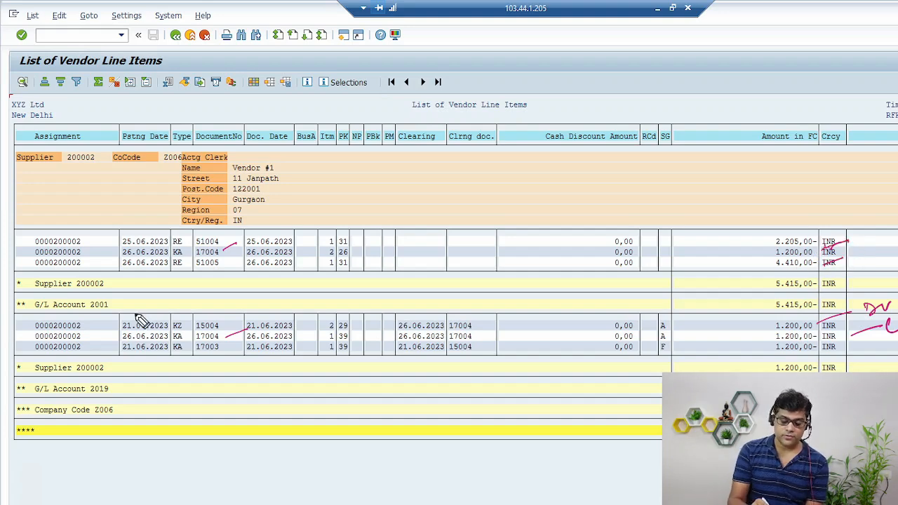
drag(112, 316, 123, 330)
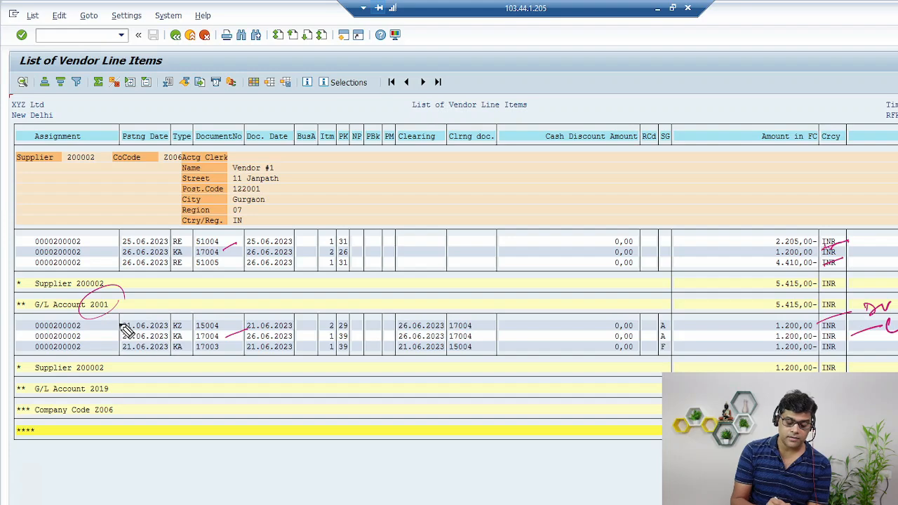
drag(110, 400, 111, 385)
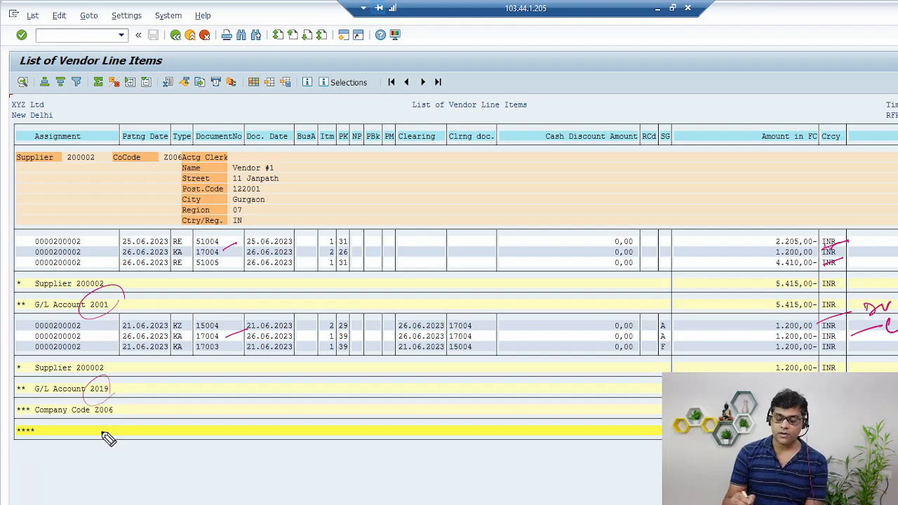
key(Escape)
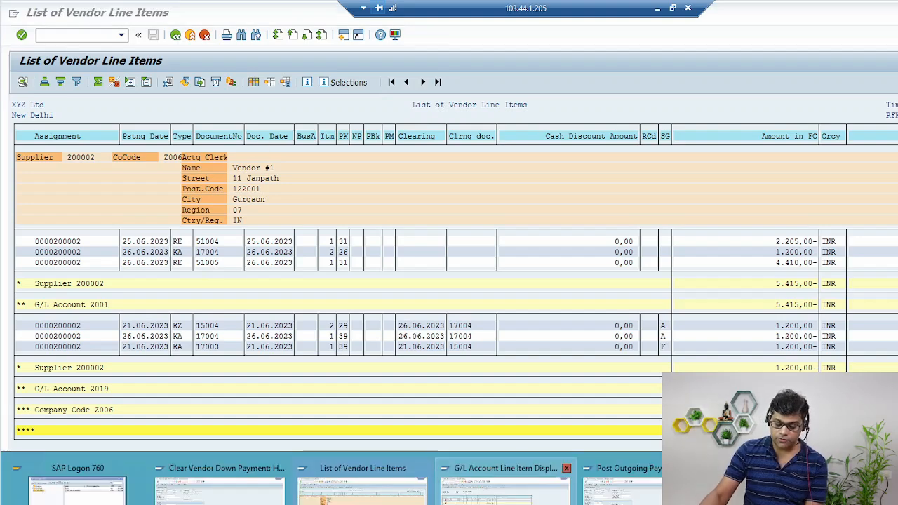
Step: Refresh the G/L Account Line Item Display and examine the 1.200,00 clearing entries under Accounts Payable and Vendor Advance
click(540, 466)
click(33, 15)
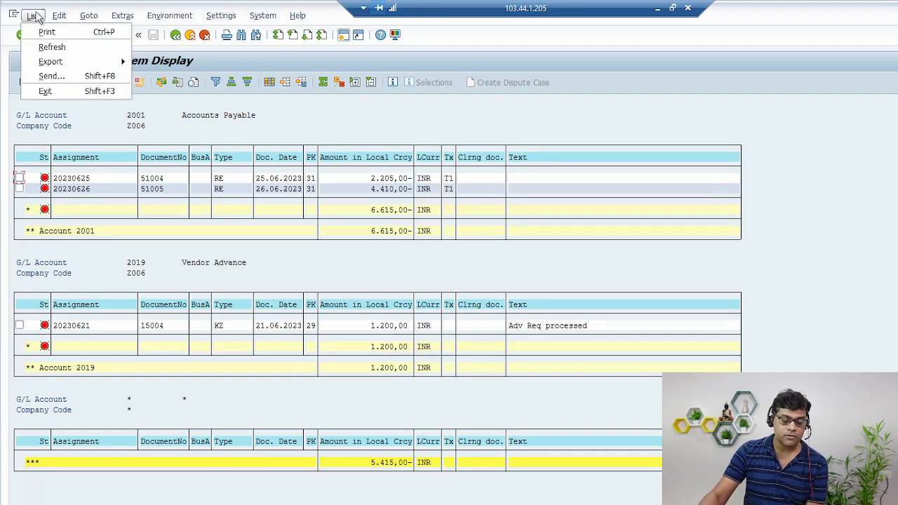
click(61, 47)
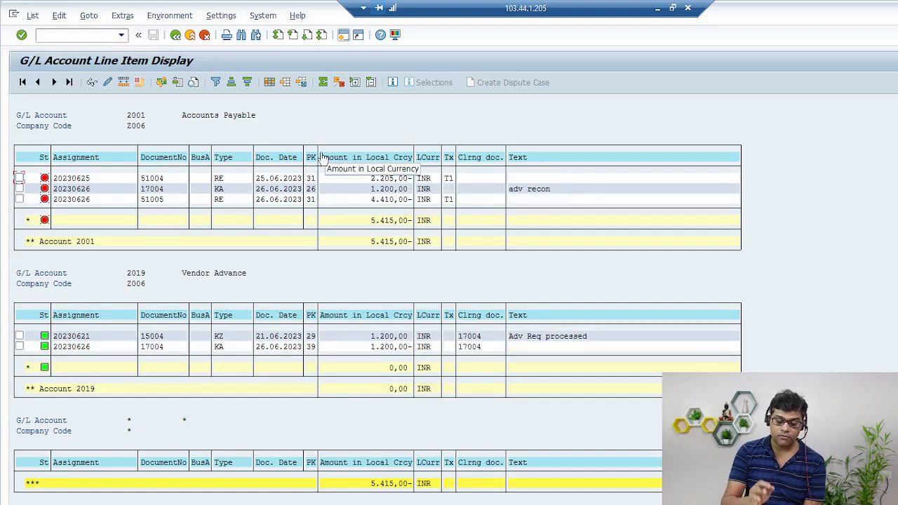
click(388, 189)
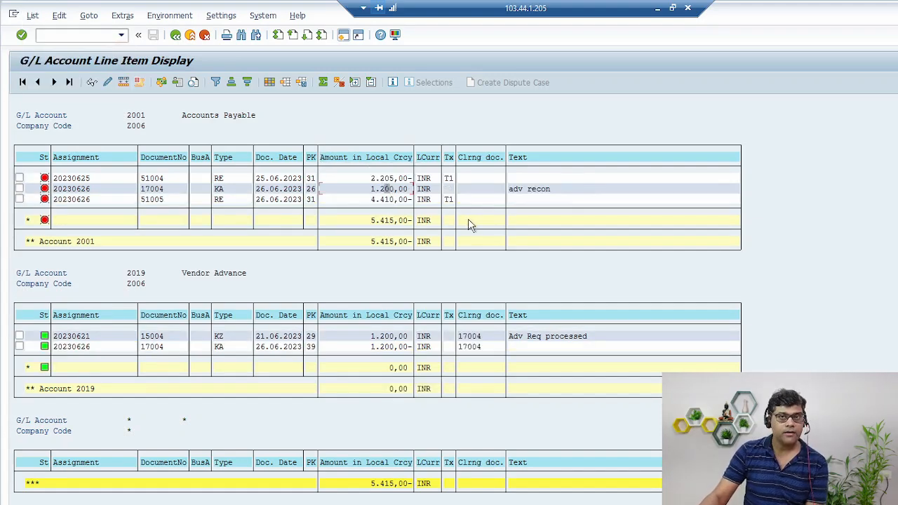
click(386, 347)
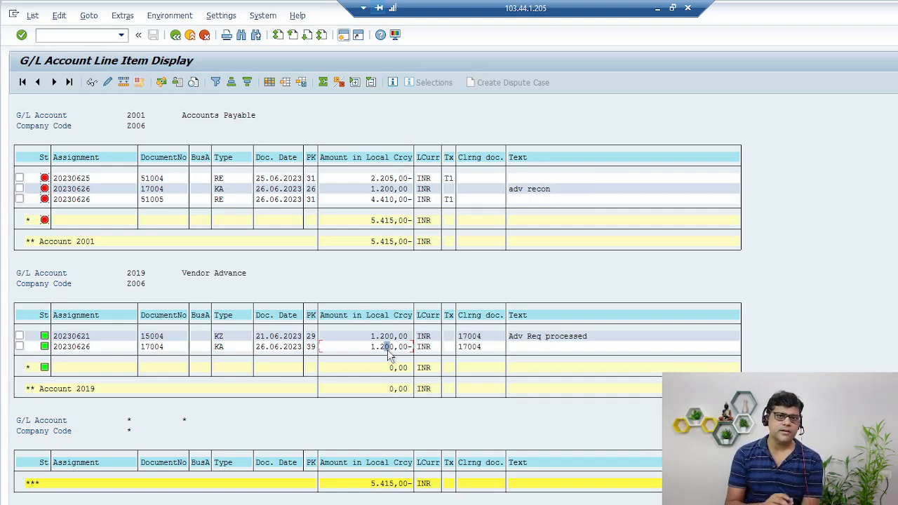
Step: Open the document behind the "adv recon" item, examine its accounts in the General Ledger View, and return to the entry view
double_click(378, 188)
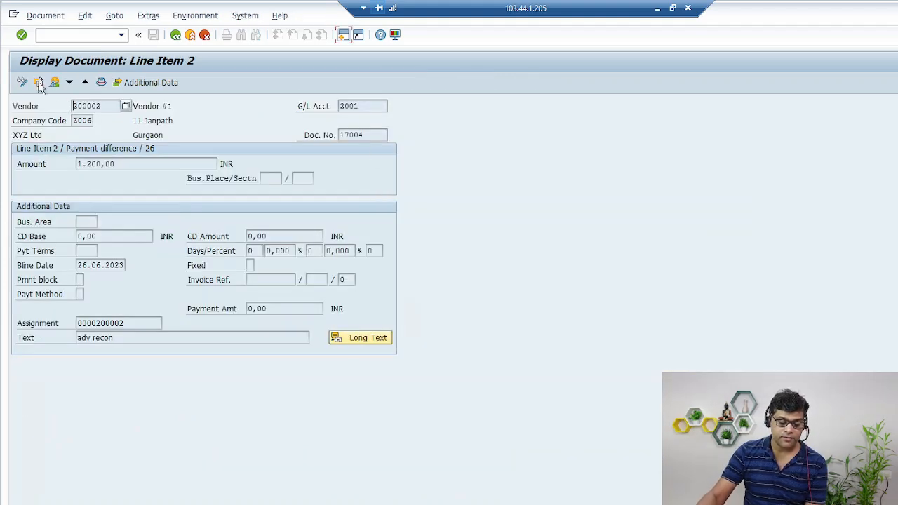
key(F3)
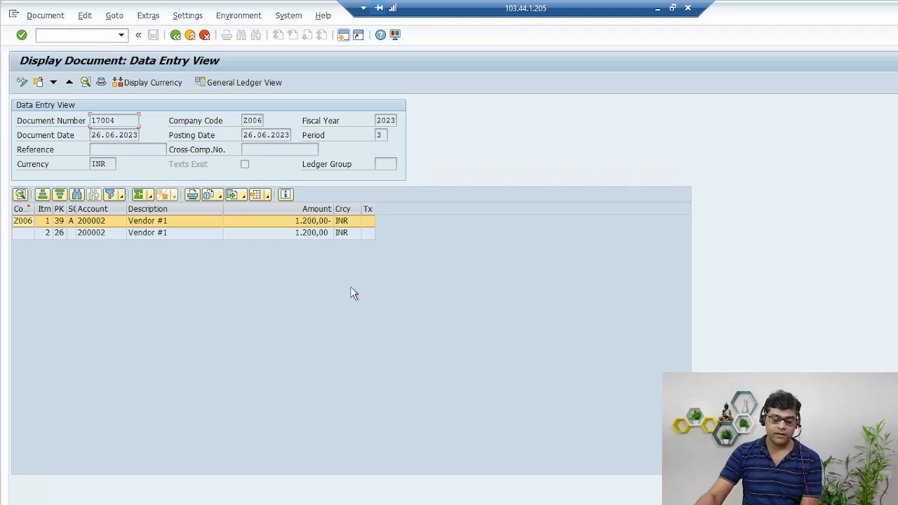
click(237, 82)
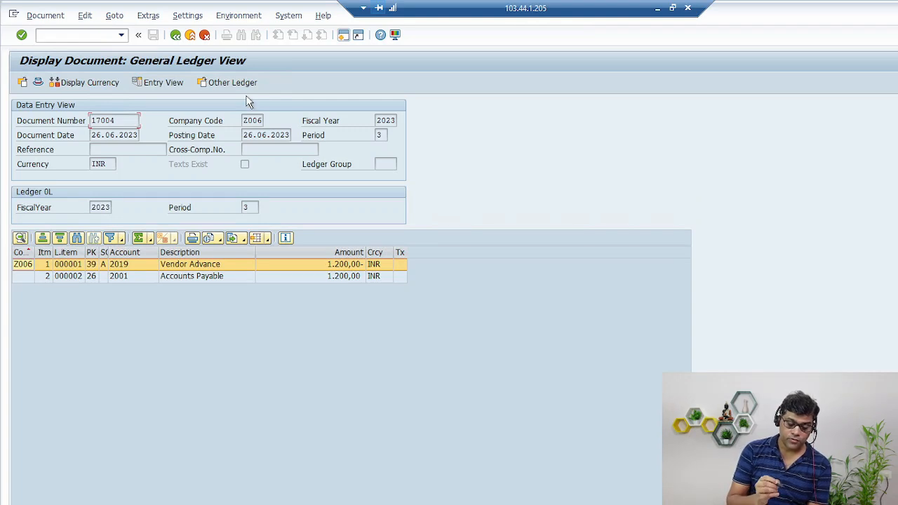
click(209, 278)
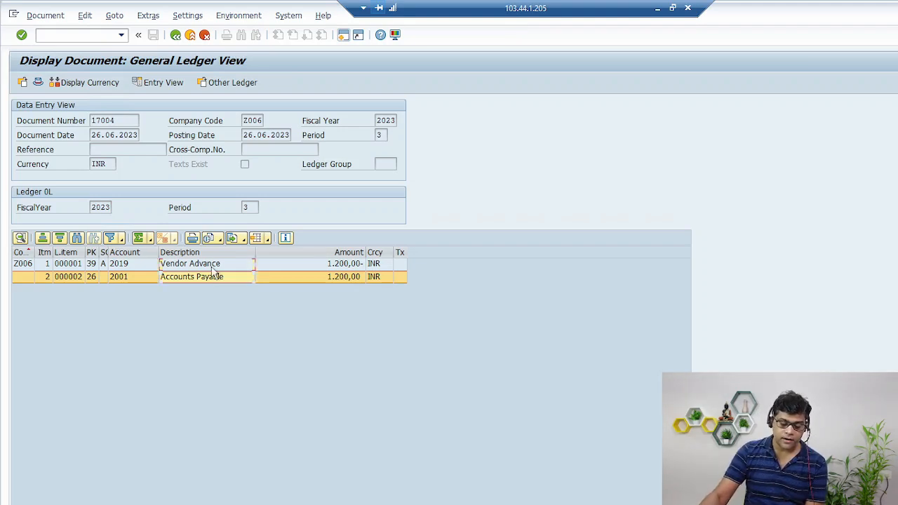
click(212, 268)
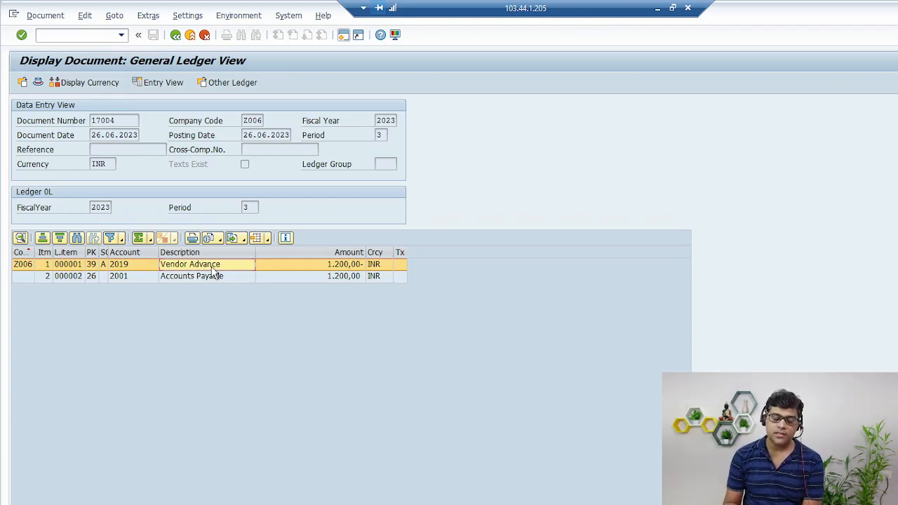
click(165, 83)
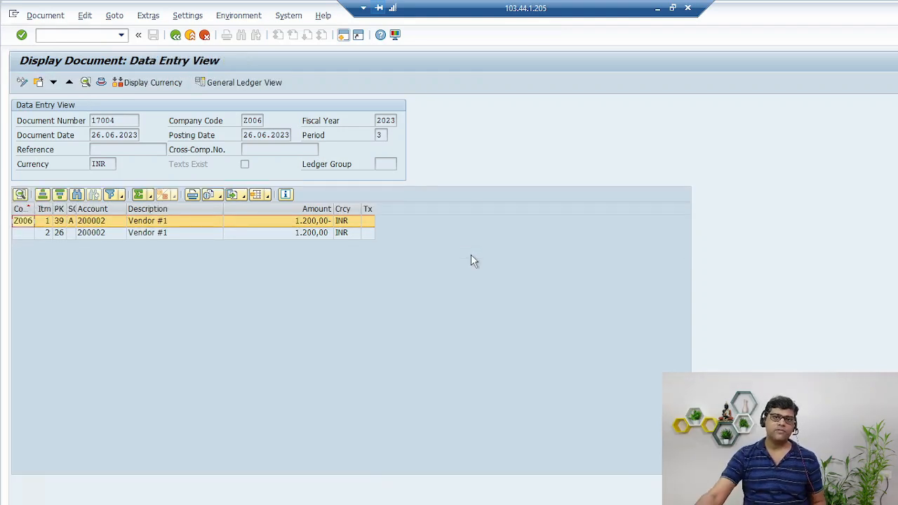
Step: Leave the document view and return to the G/L Account Line Item Display
mouse_move(261, 499)
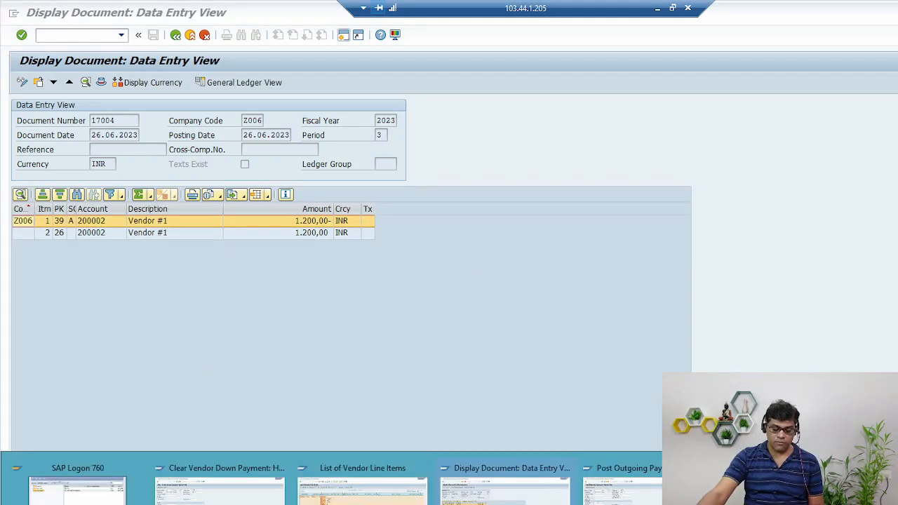
click(505, 489)
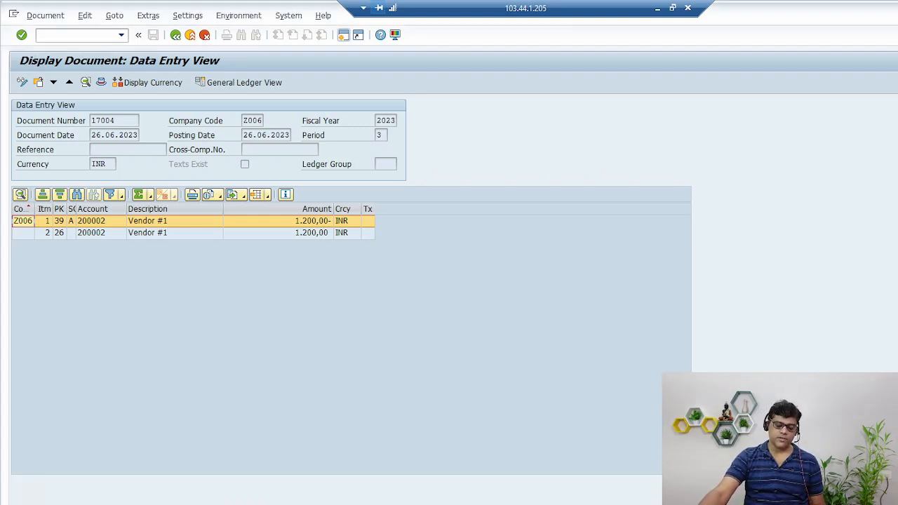
click(264, 502)
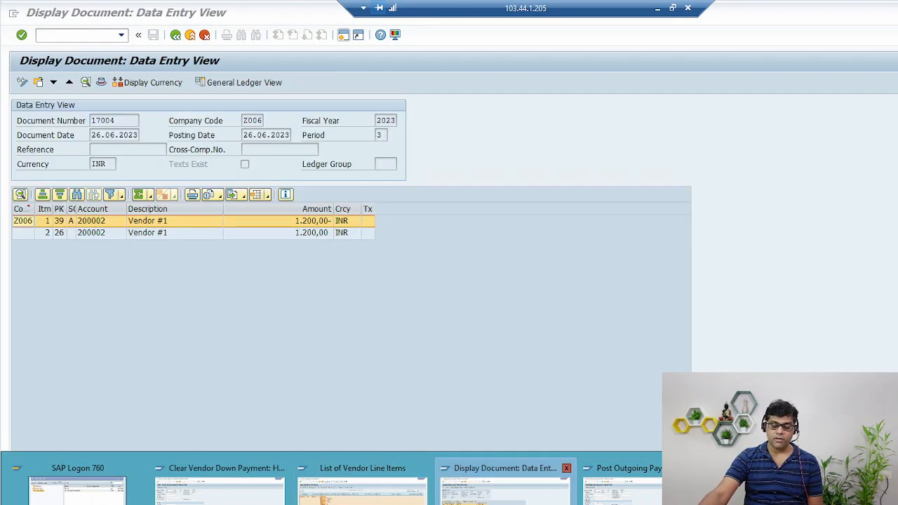
click(505, 490)
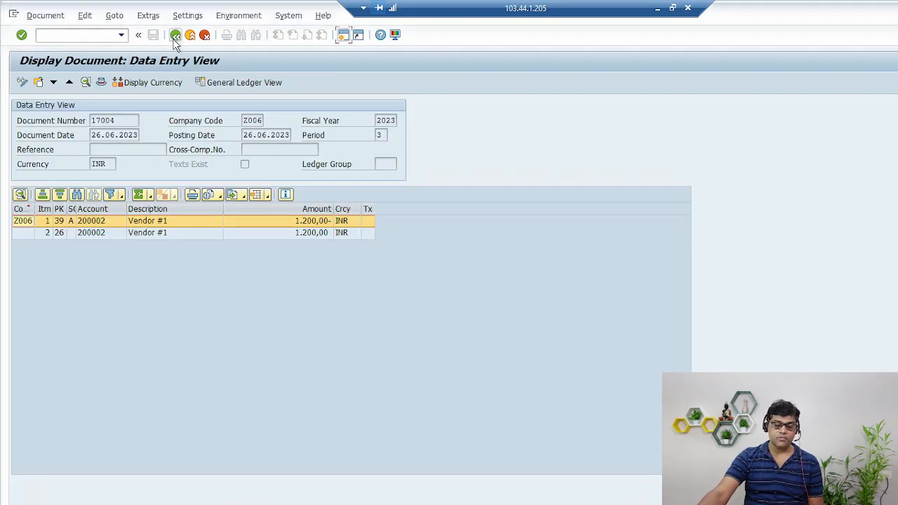
click(175, 34)
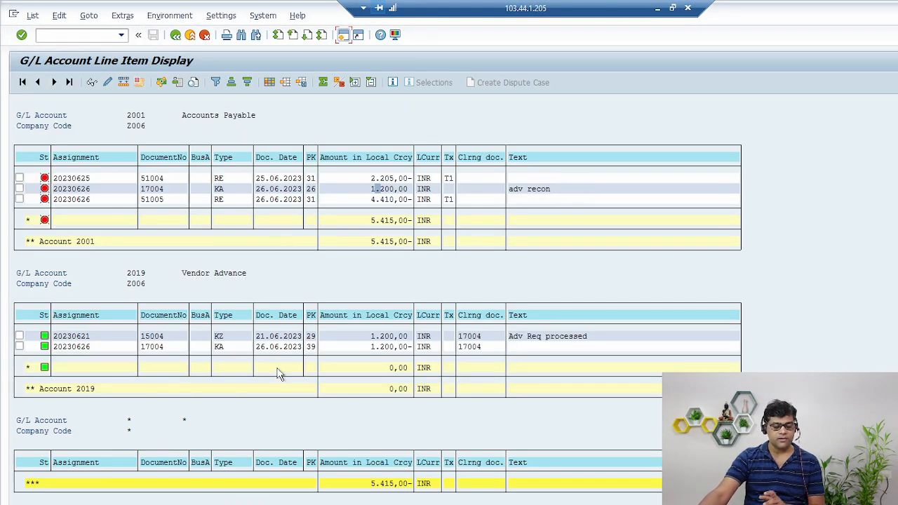
click(218, 504)
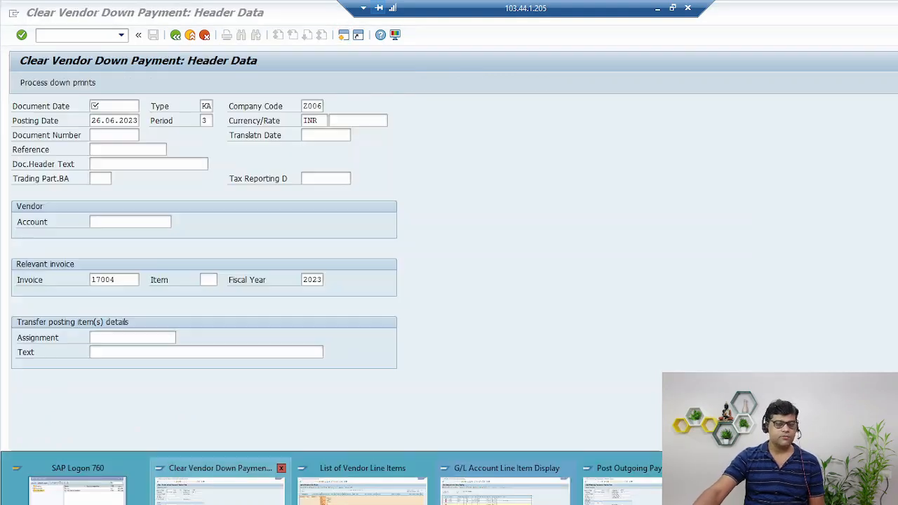
click(505, 491)
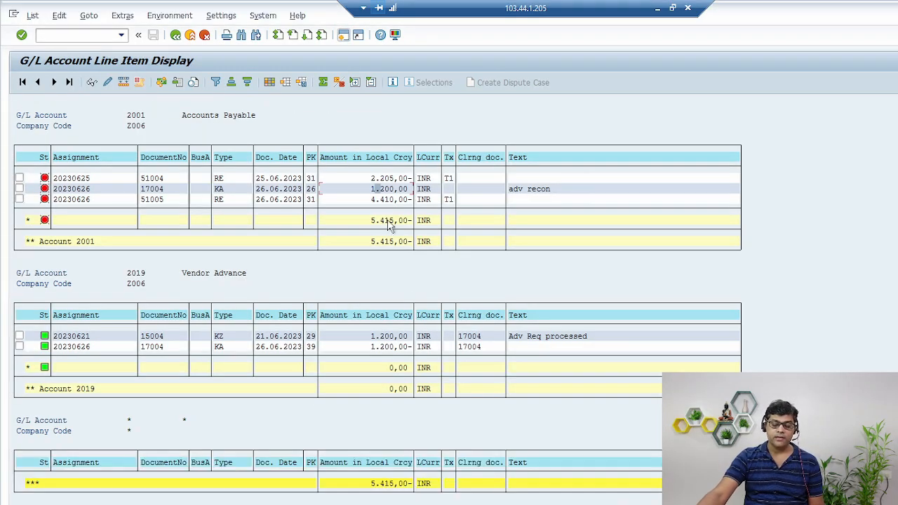
Step: Examine the 4.410,00 invoice against the 1.200,00 "adv recon" entry under Accounts Payable
click(392, 200)
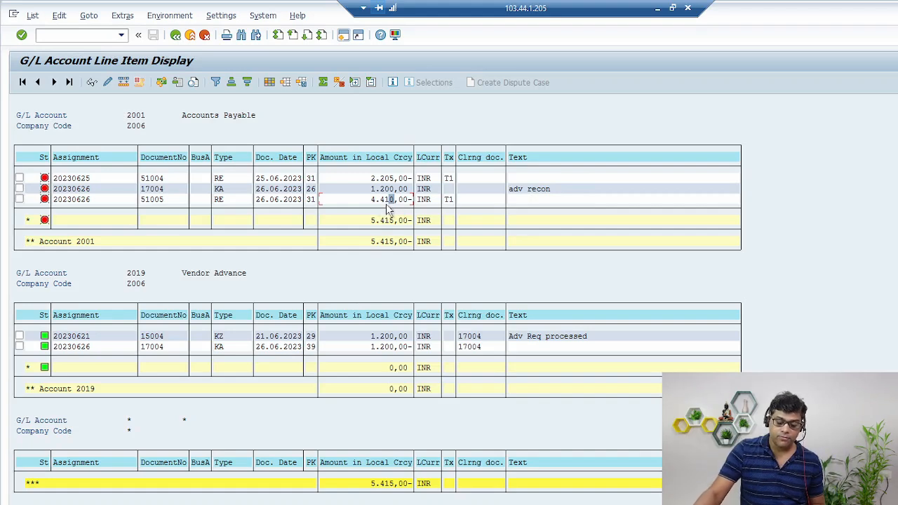
click(395, 203)
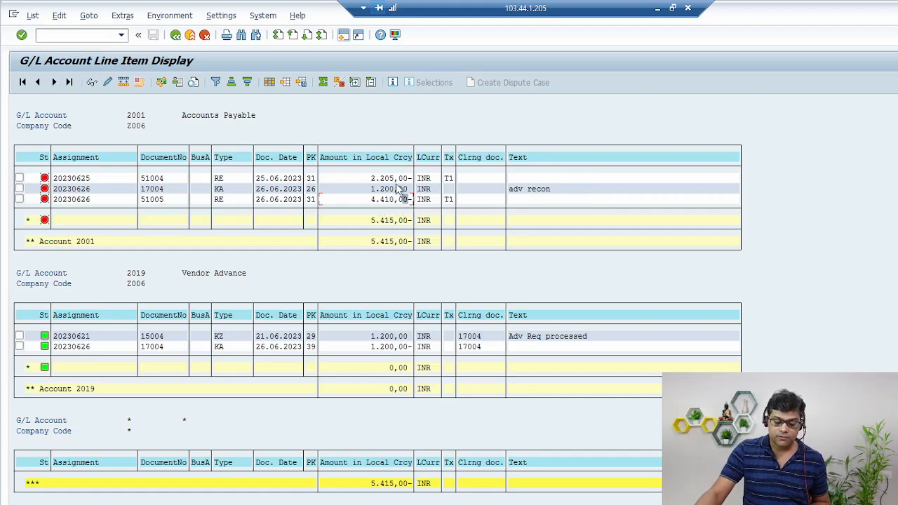
click(387, 189)
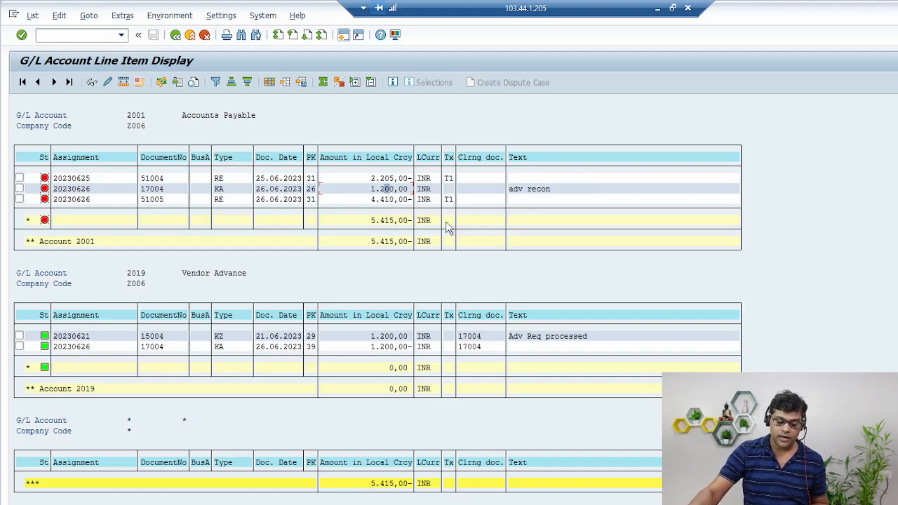
click(391, 179)
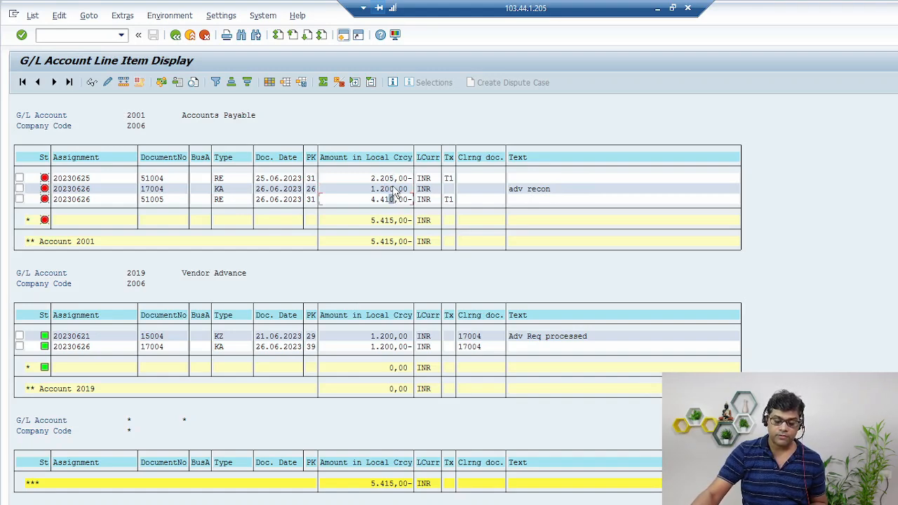
click(390, 189)
Step: Switch to the Post Outgoing Payments session and set the document date to 26.06.2023
click(393, 504)
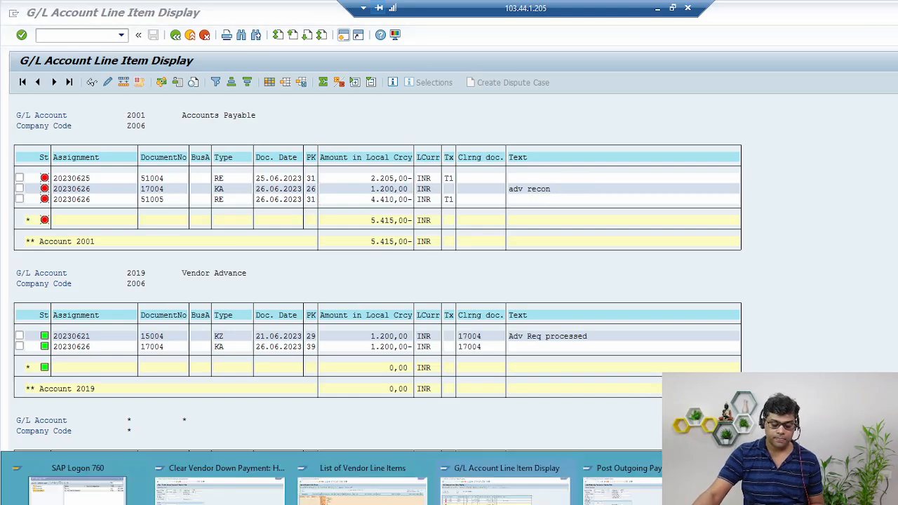
click(621, 488)
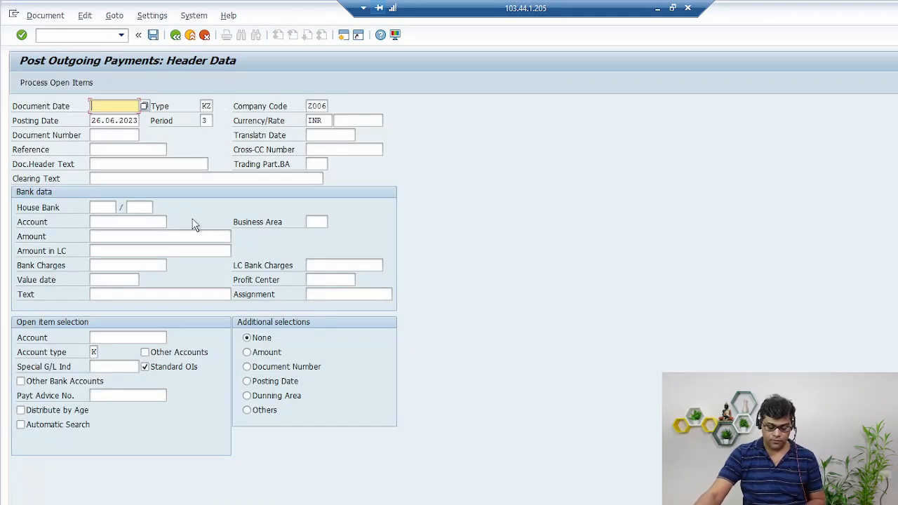
key(F4)
key(Return)
Step: Set the payment's house bank to IC123 with account ID ICXZ6 in the bank data
key(Tab)
key(Tab)
key(Tab)
key(Tab)
key(Tab)
key(Tab)
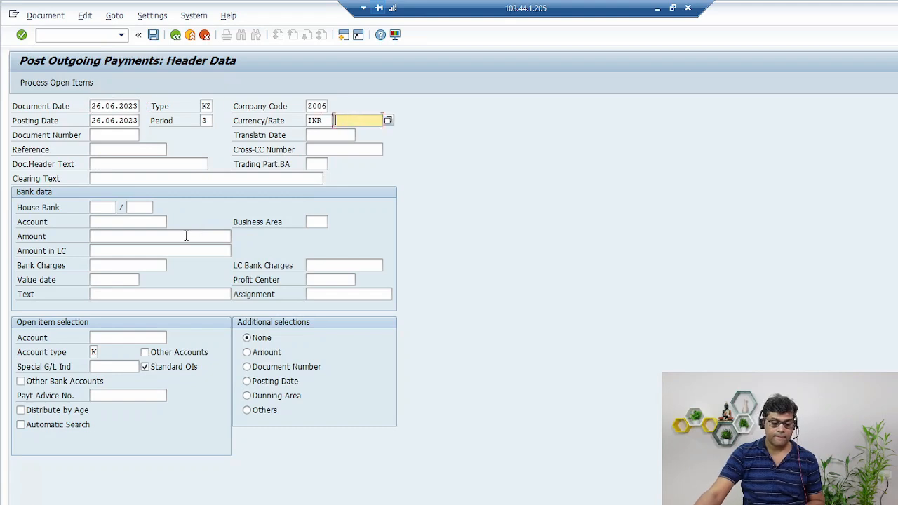
key(Tab)
key(Tab)
key(Tab)
key(Tab)
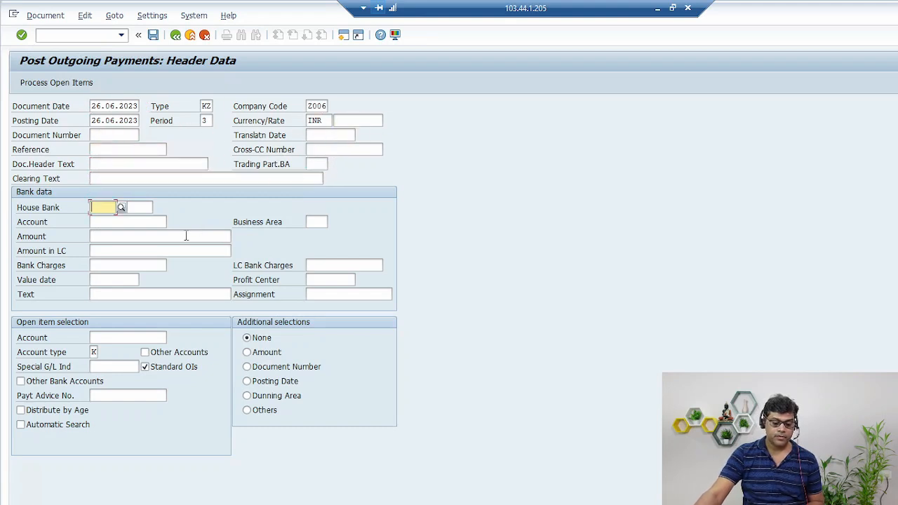
key(F4)
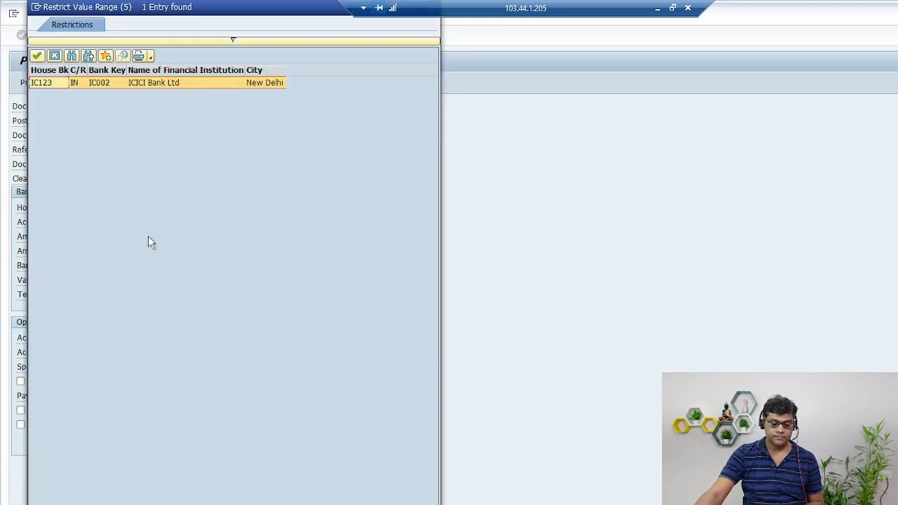
double_click(198, 82)
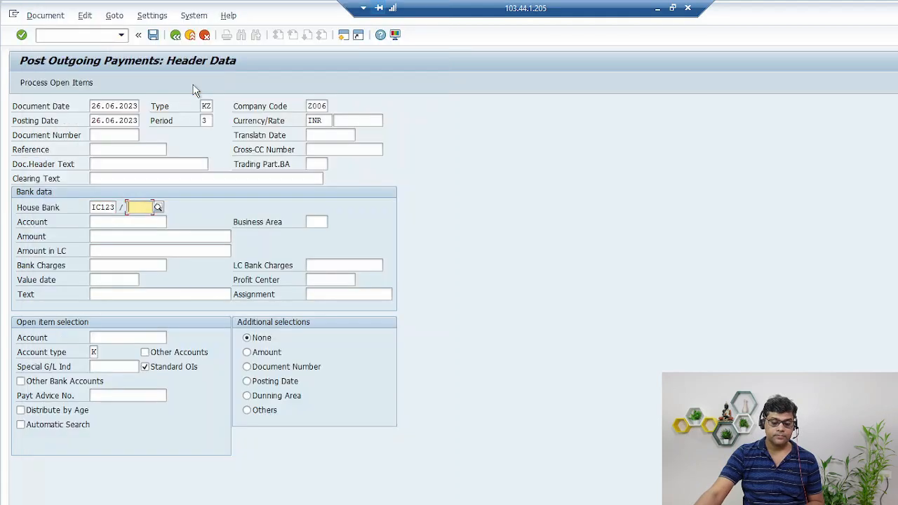
key(F4)
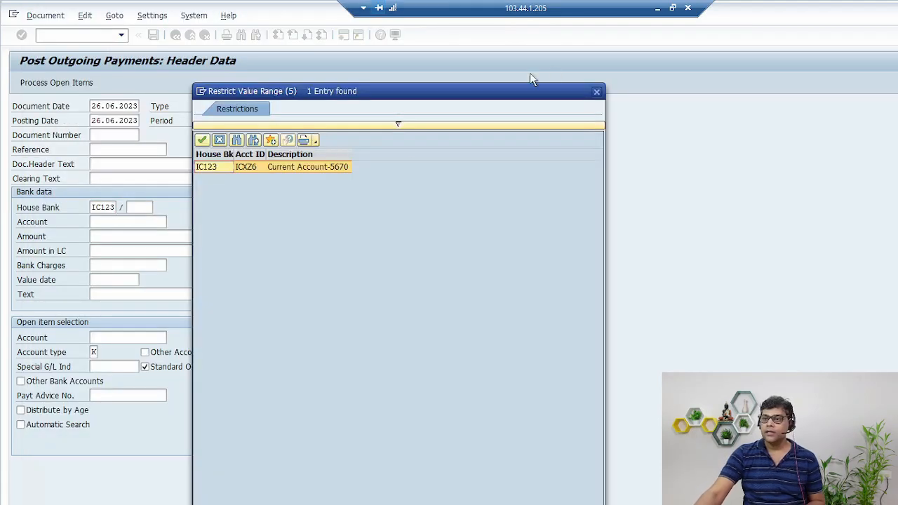
click(318, 169)
double_click(318, 169)
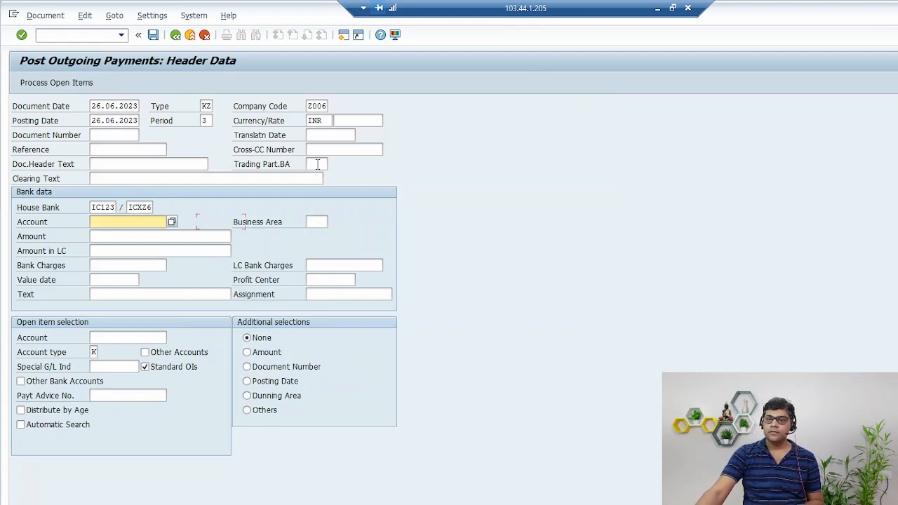
Step: Choose G/L account 1004 Outgoing Bank as the bank account and enter 1 as the payment amount
key(F4)
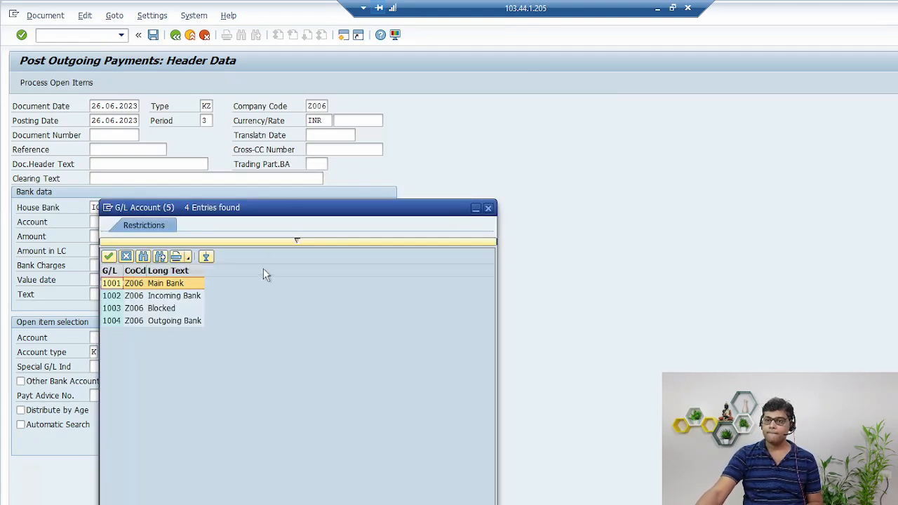
double_click(170, 322)
key(Tab)
key(Tab)
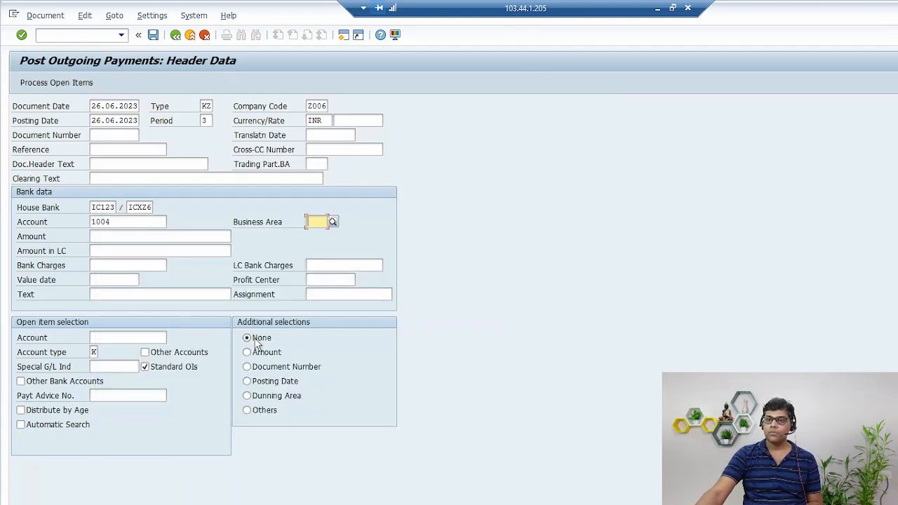
text(1)
Step: Set the value date in the bank data to 26.06.2023
key(Tab)
key(Tab)
key(Tab)
key(Tab)
key(Tab)
key(Tab)
key(Tab)
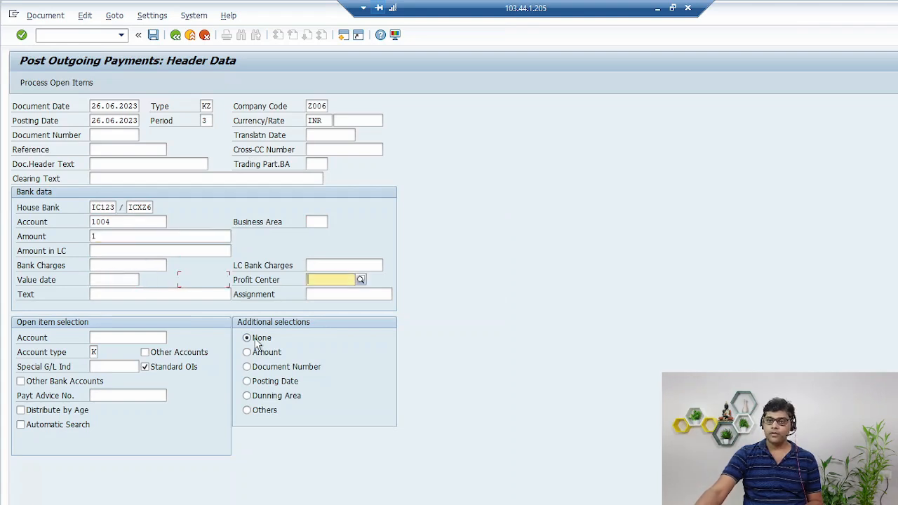
key(shift+Tab)
key(shift+Tab)
key(shift+Tab)
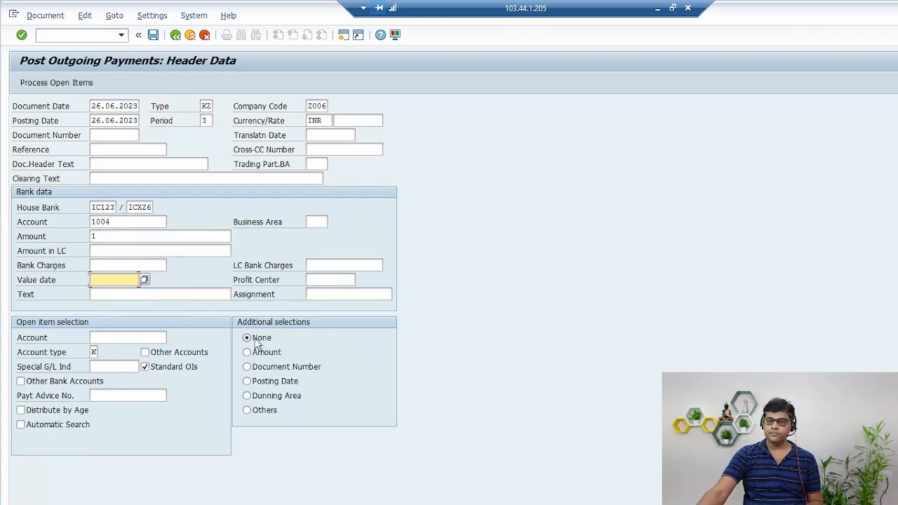
key(F4)
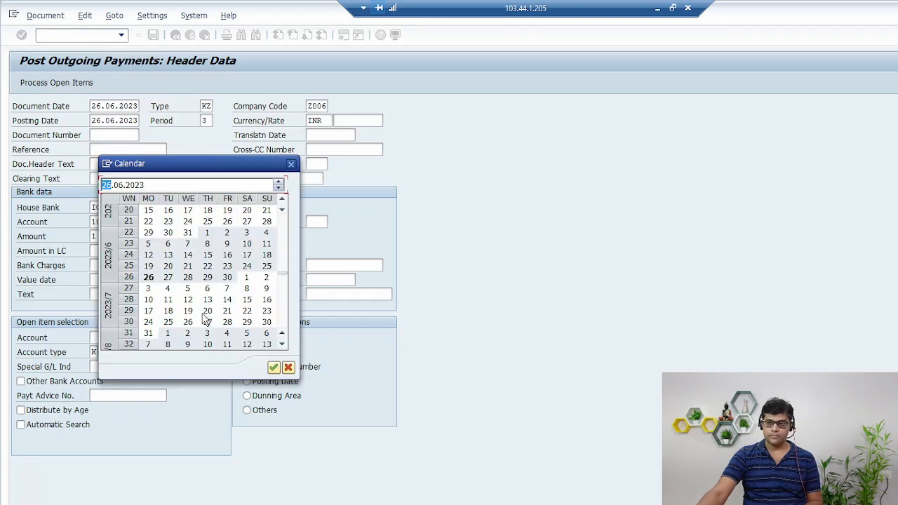
key(Escape)
Step: Look up the suppliers of company code Z006 and choose Vendor #1 as the account for open item selection
click(137, 337)
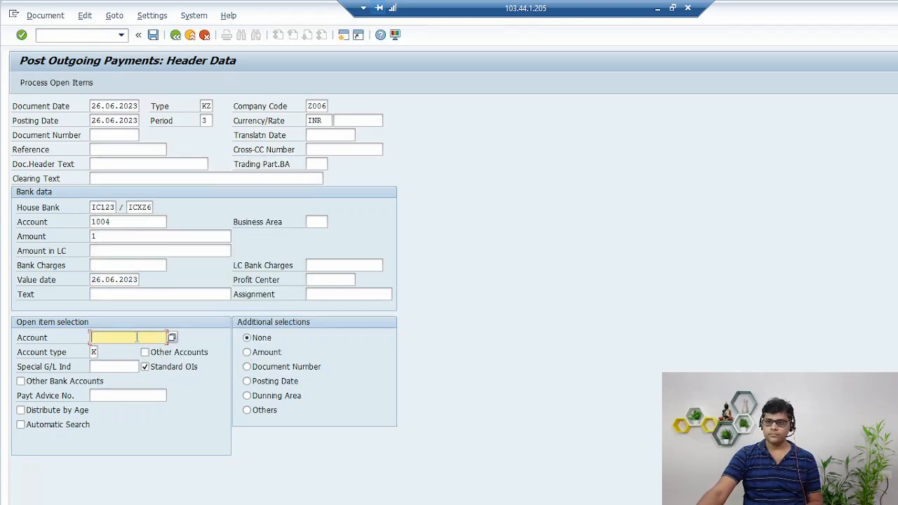
key(F4)
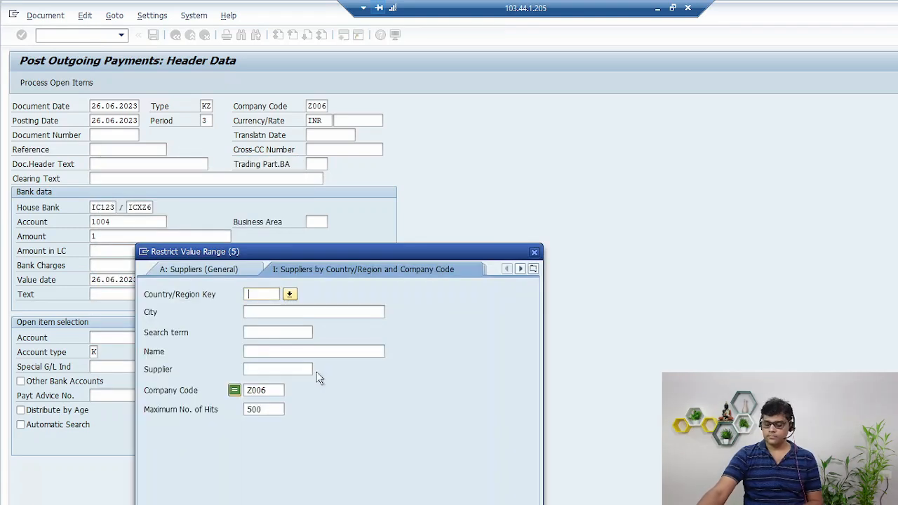
key(Return)
double_click(228, 122)
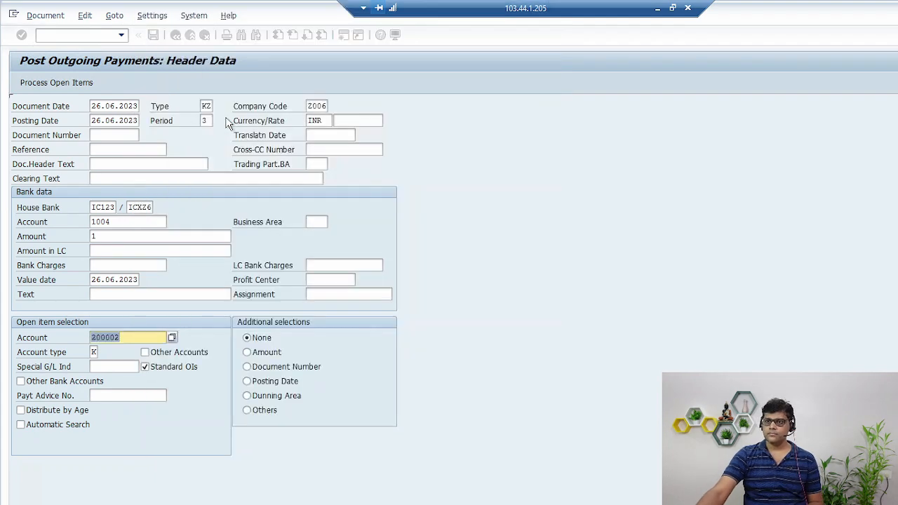
Step: Process the vendor's open items and assign the 4.410,00 invoice and the 1.200,00 down payment clearing item to the payment
key(Return)
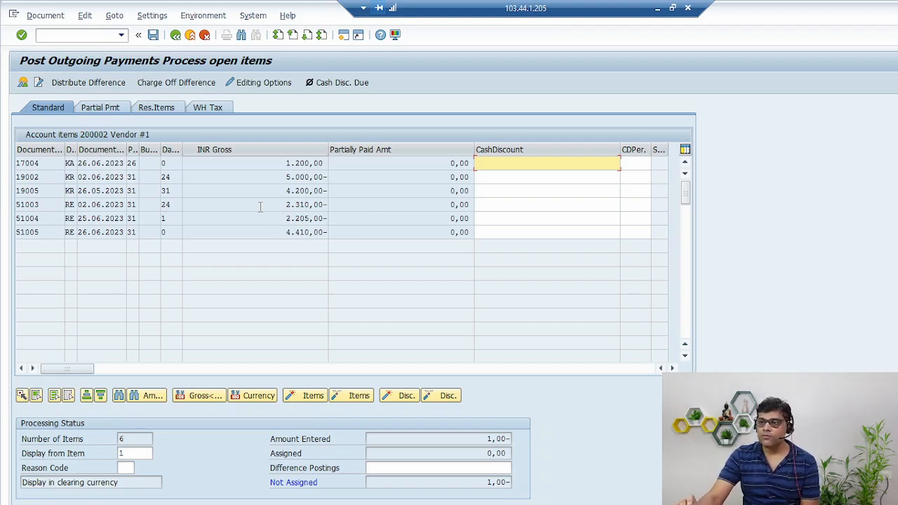
double_click(300, 232)
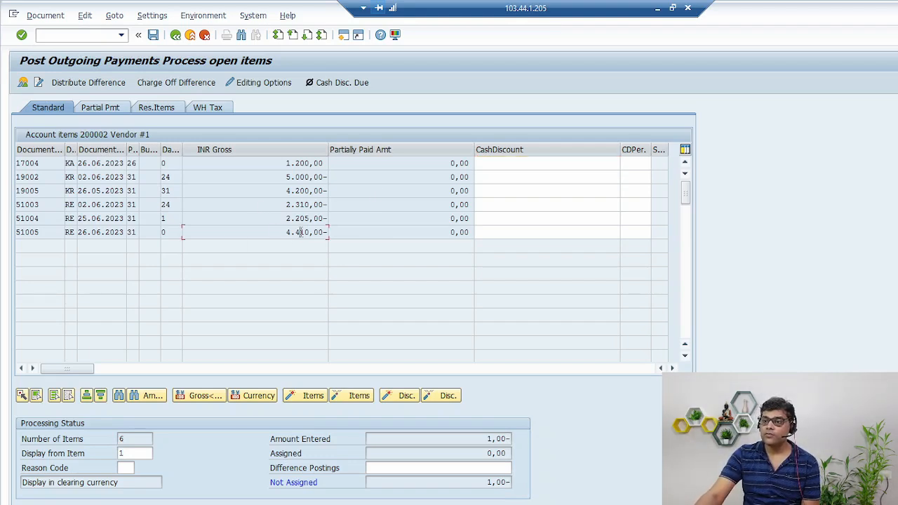
double_click(302, 163)
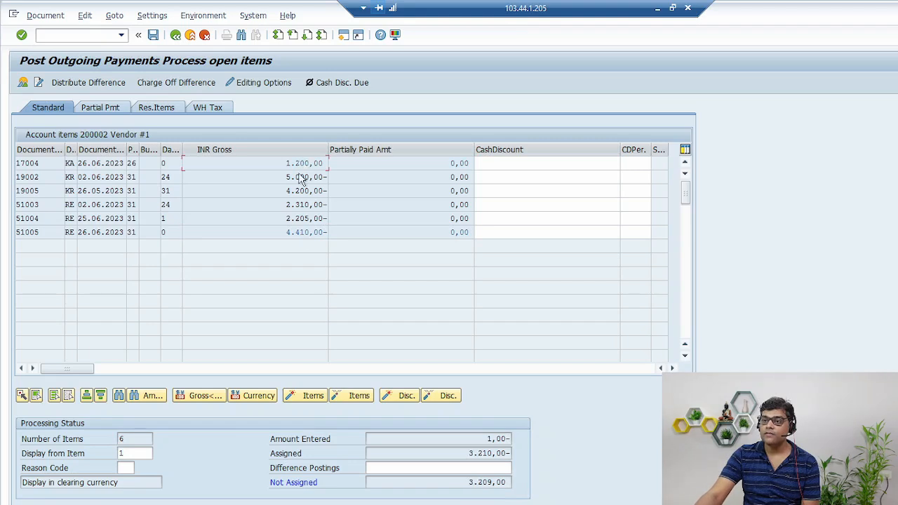
click(302, 179)
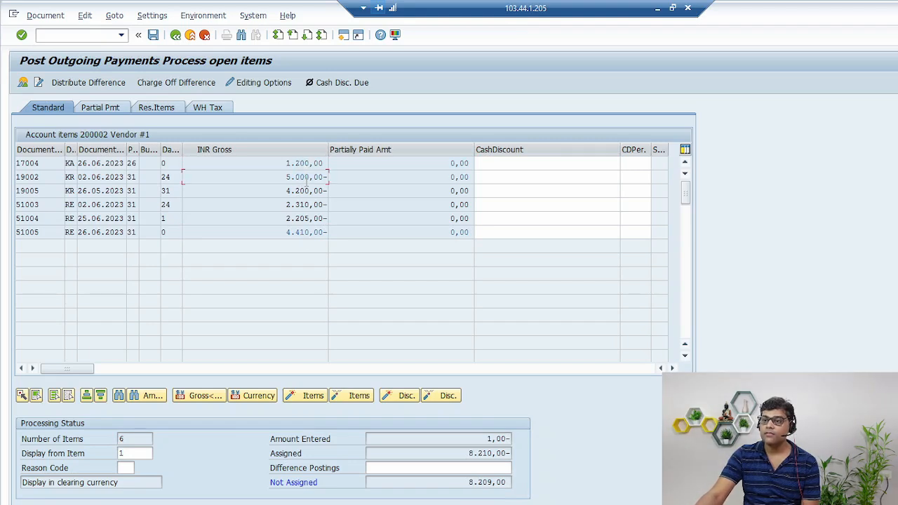
double_click(304, 191)
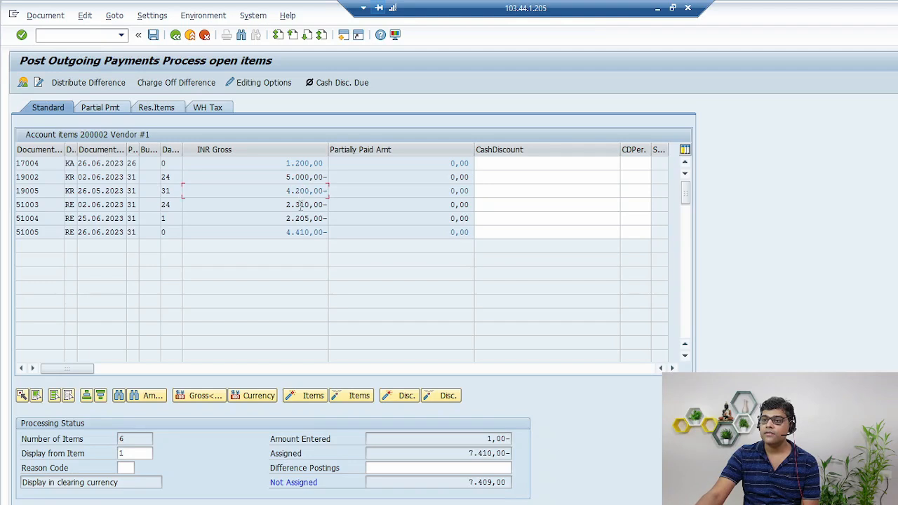
double_click(301, 191)
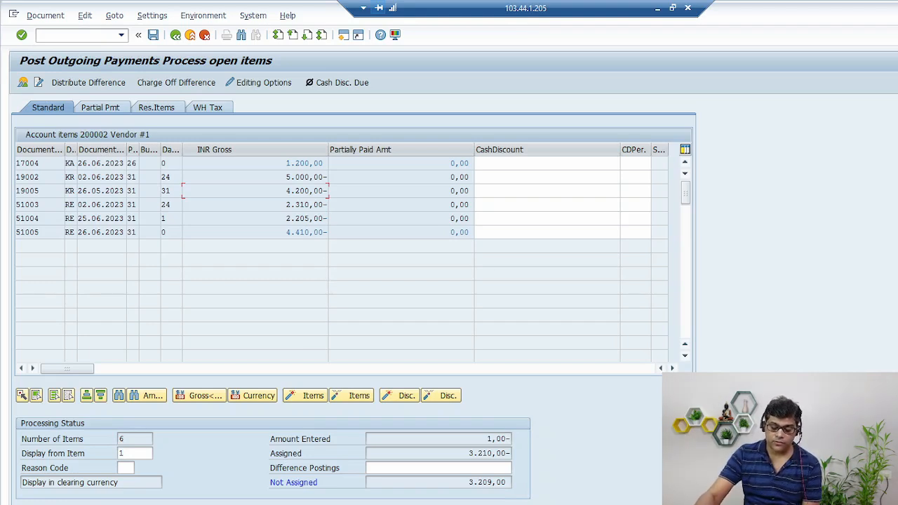
Step: Correct the amount of the 1004 Outgoing Bank item to 3210 and post the outgoing payment
drag(460, 452, 634, 461)
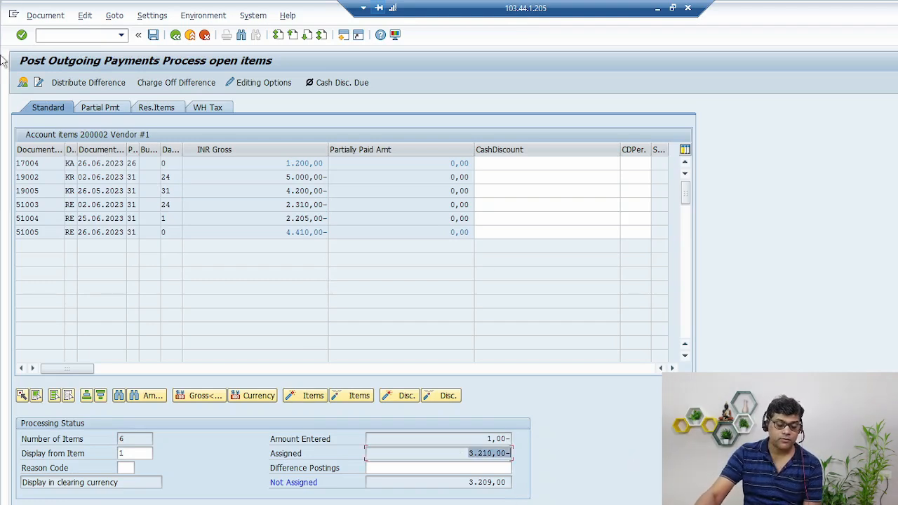
click(23, 83)
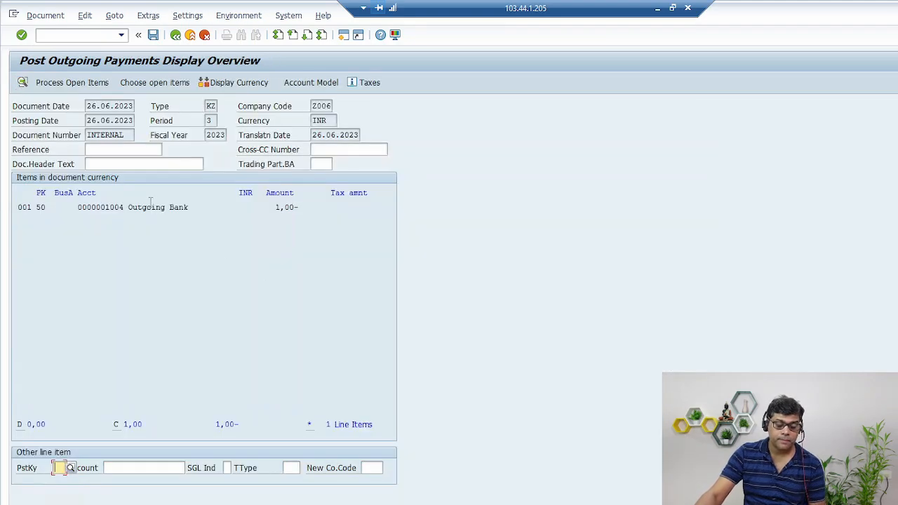
double_click(281, 209)
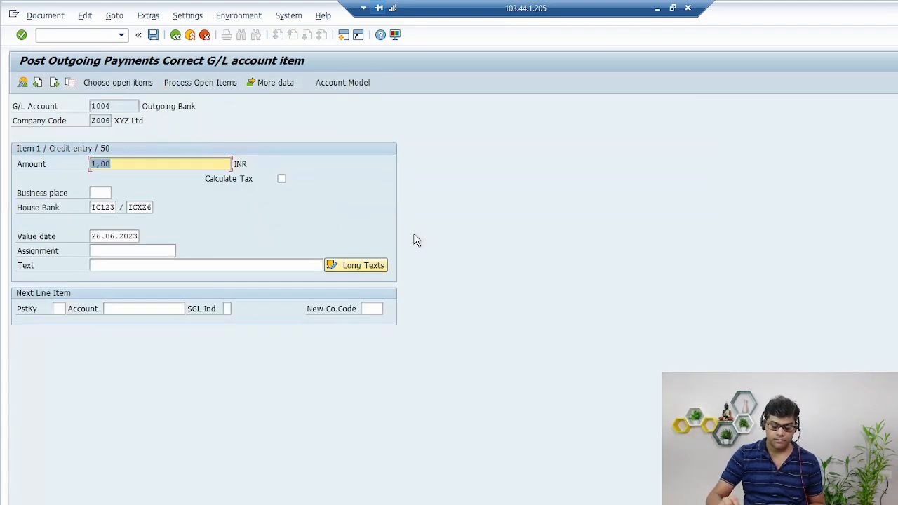
key(BackSpace)
text(3210)
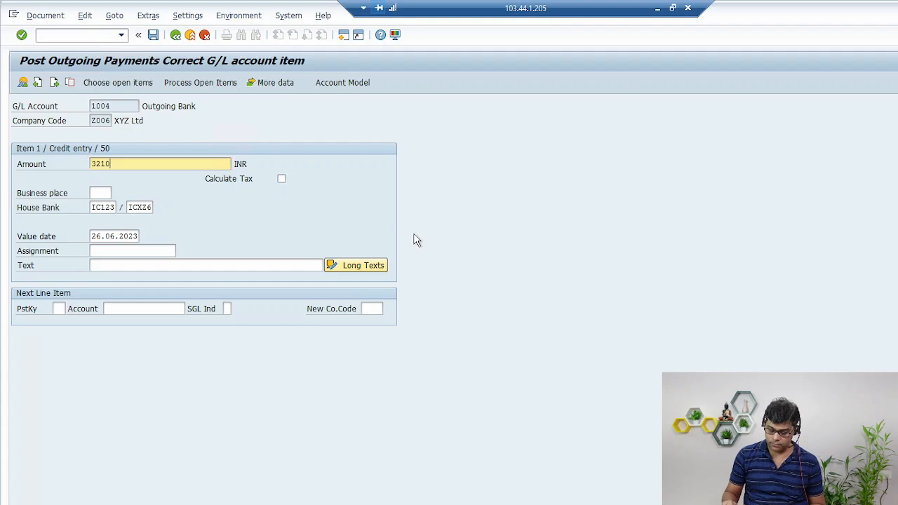
key(Return)
click(153, 35)
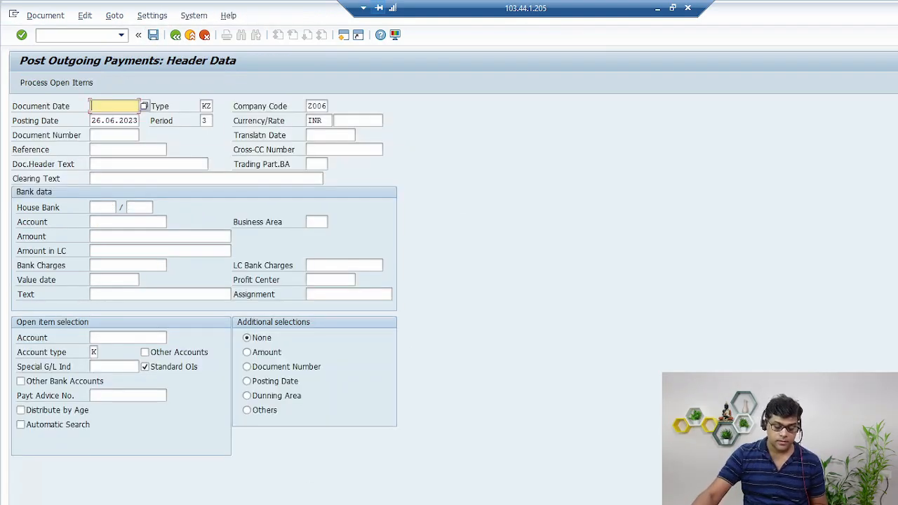
Step: Rerun the list of vendor line items for Vendor #1 with all items posted from 21.06.2023 to 26.06.2023
click(221, 504)
click(351, 486)
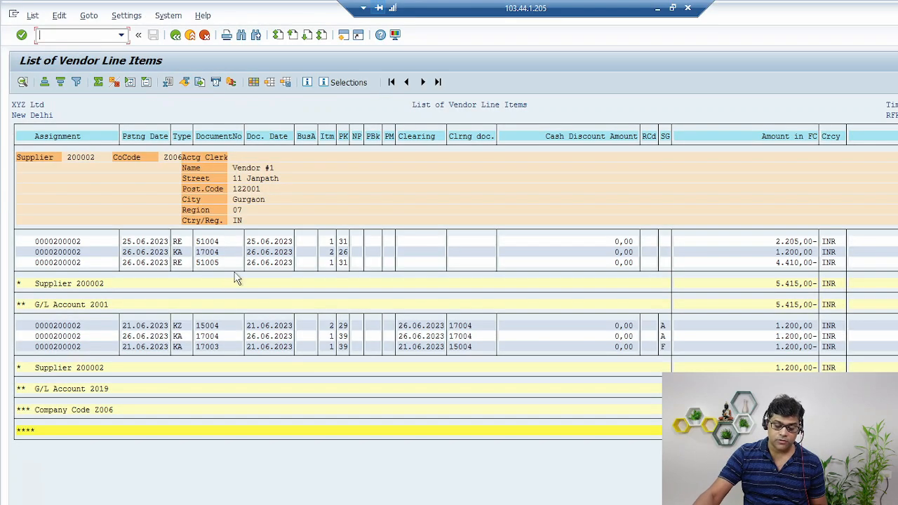
click(175, 35)
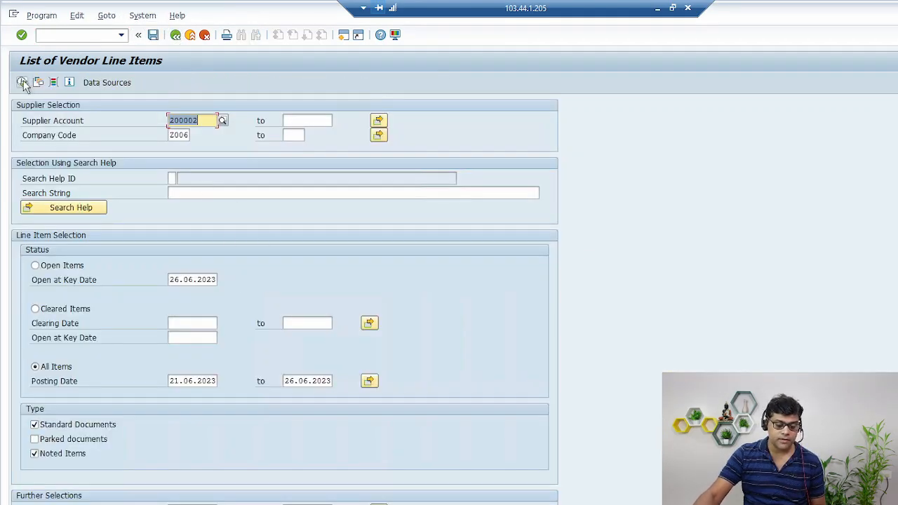
key(F8)
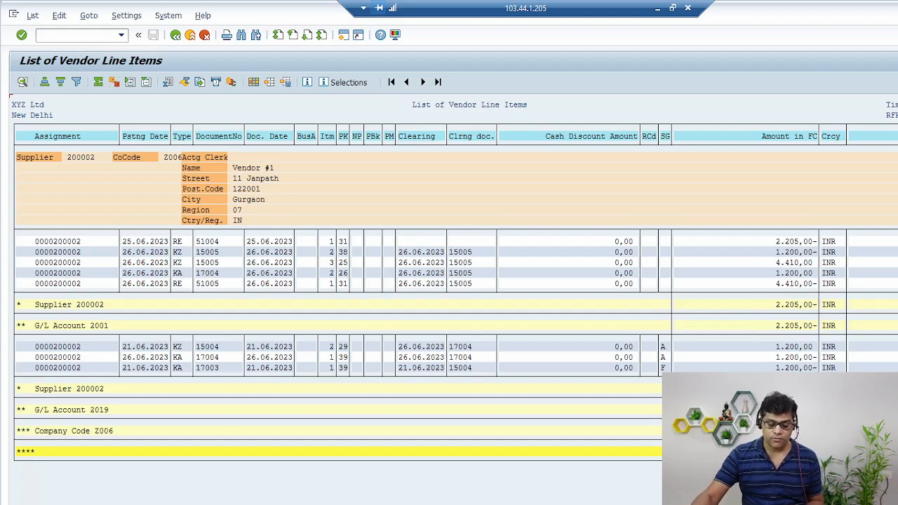
Step: Refresh the G/L account line item display to check the clearing of the Accounts Payable items
click(506, 491)
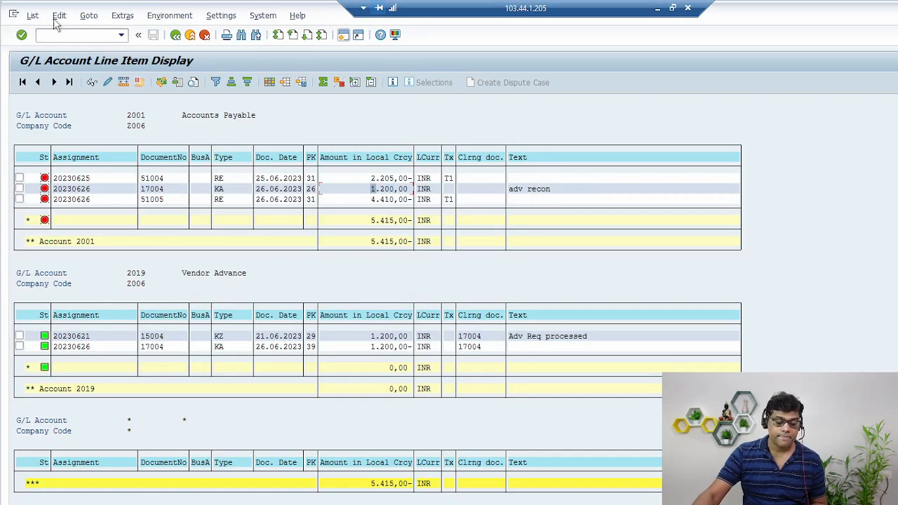
click(31, 16)
click(383, 200)
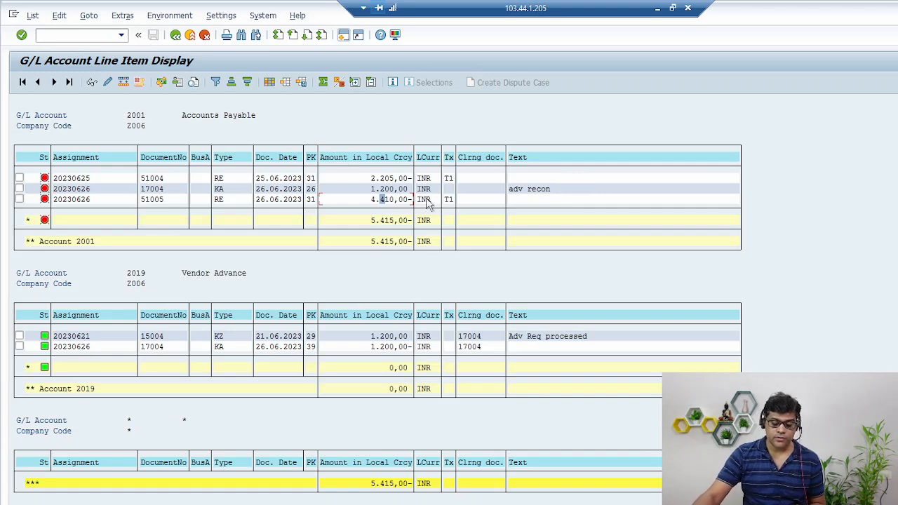
click(403, 189)
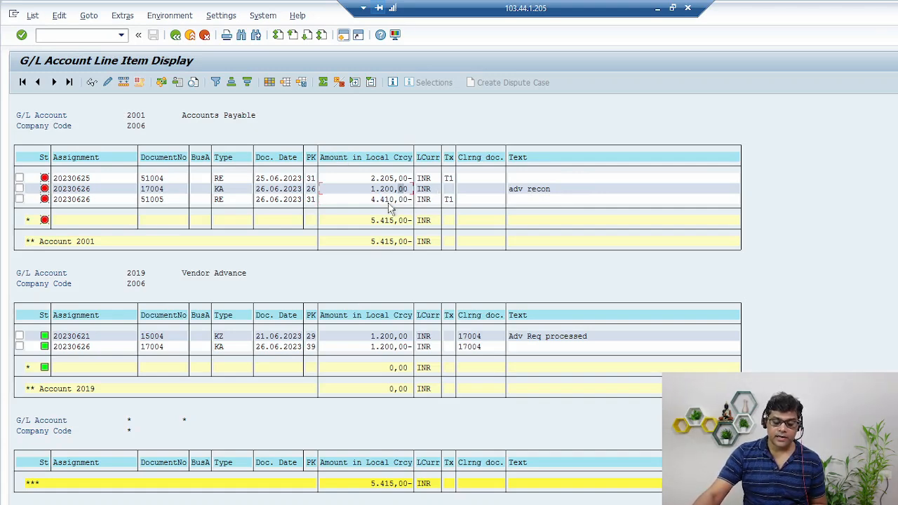
click(31, 17)
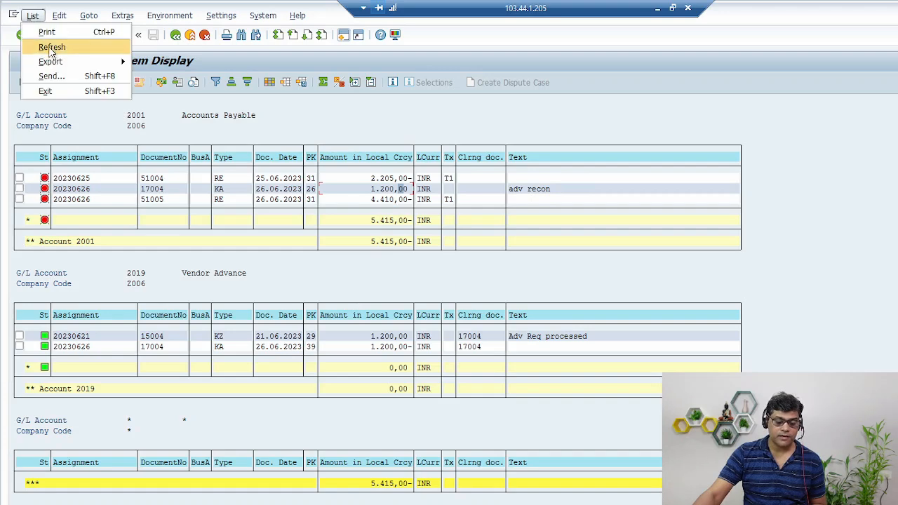
click(51, 47)
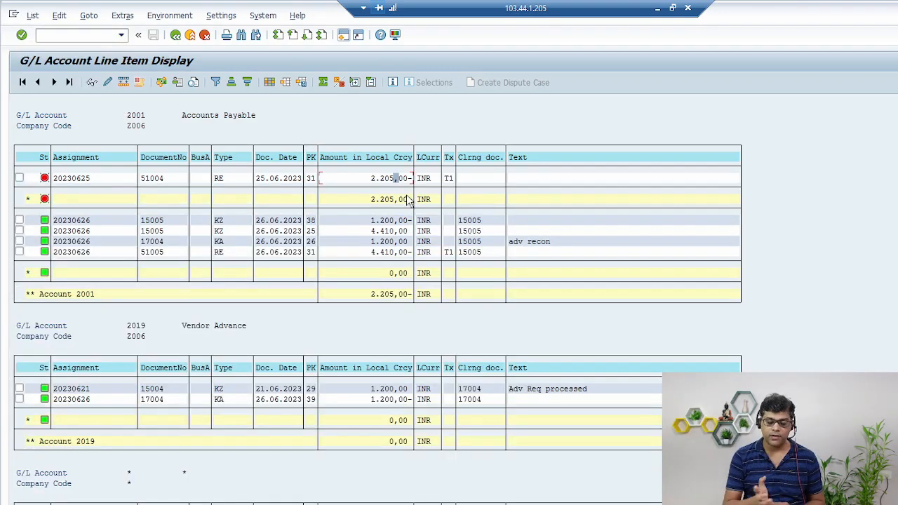
Step: Recheck the vendor line item list and rerun the G/L account line item display for all items in company code Z006
click(175, 35)
key(alt+Tab)
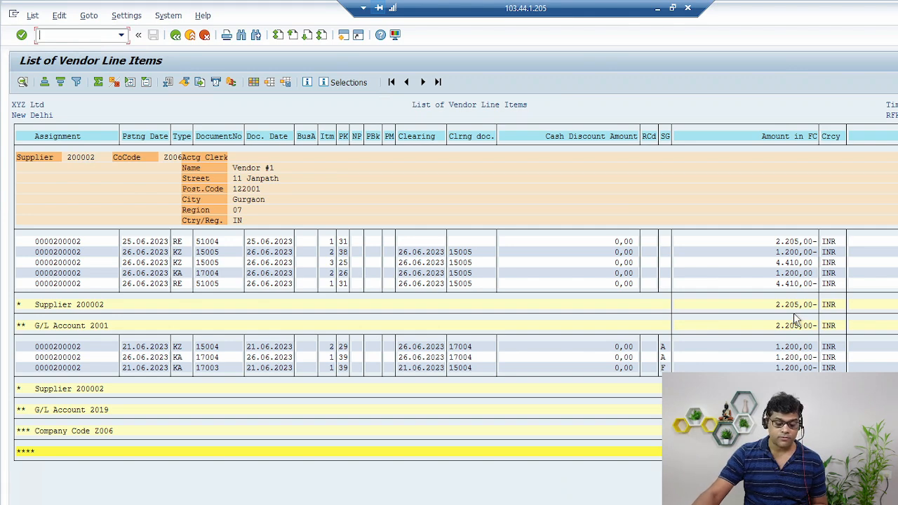
key(alt+Tab)
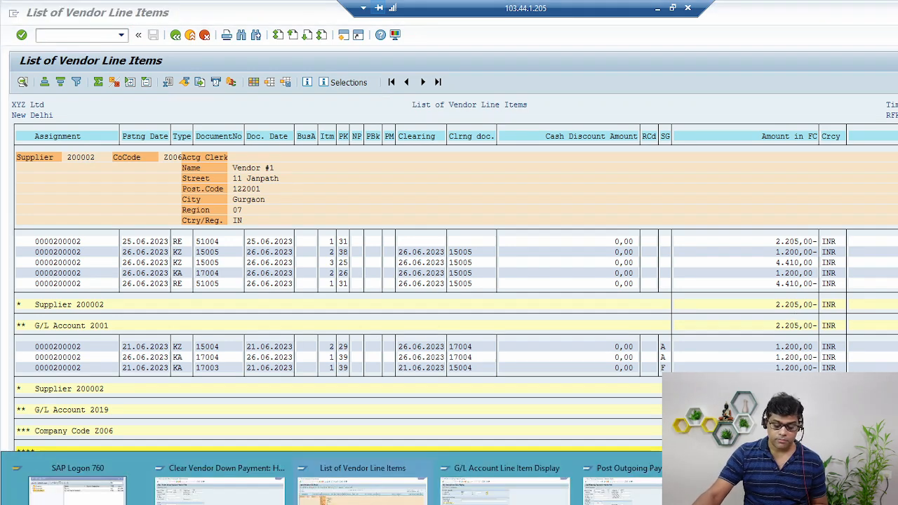
key(alt+Tab)
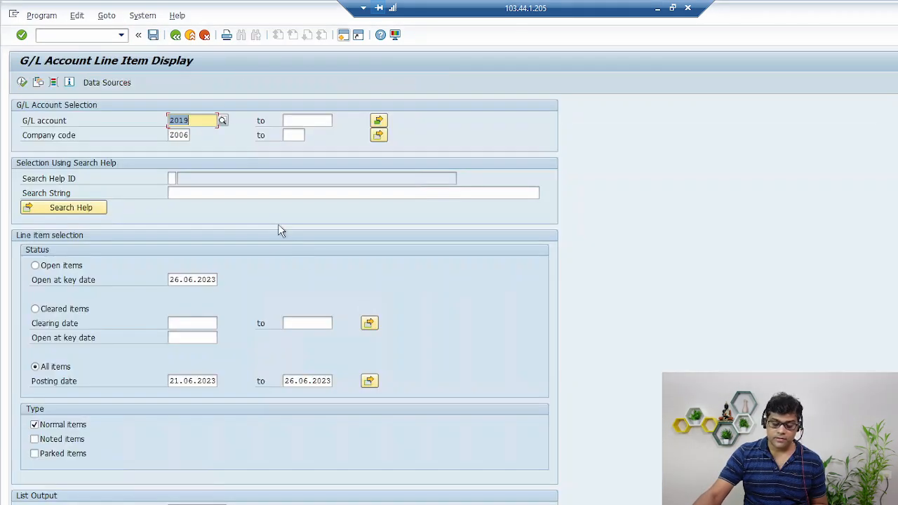
click(22, 82)
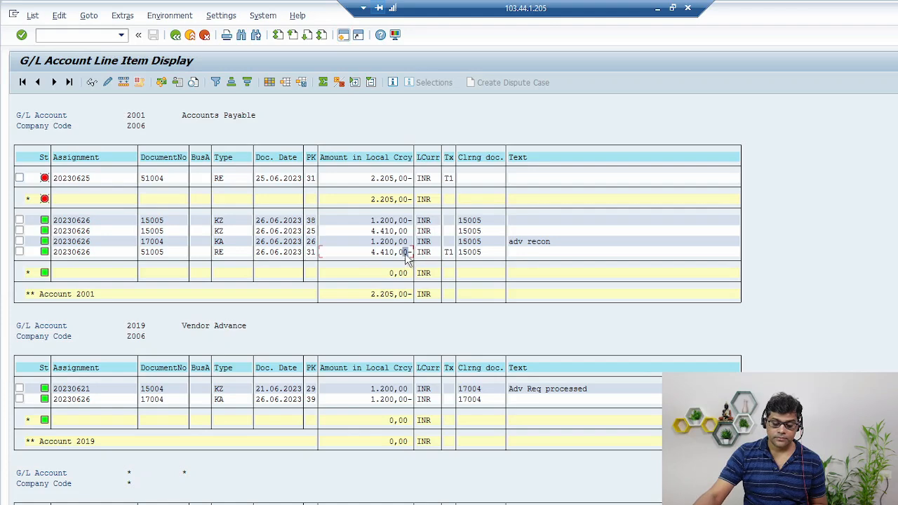
click(345, 36)
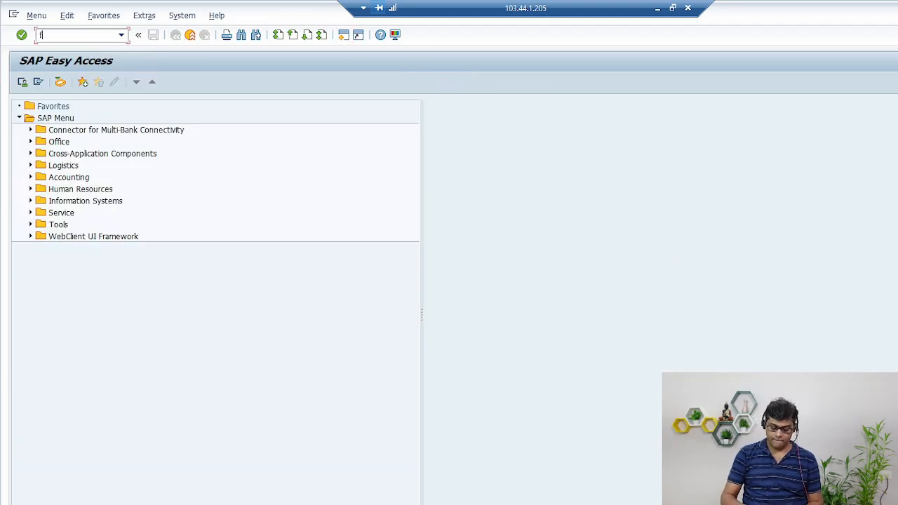
key(Return)
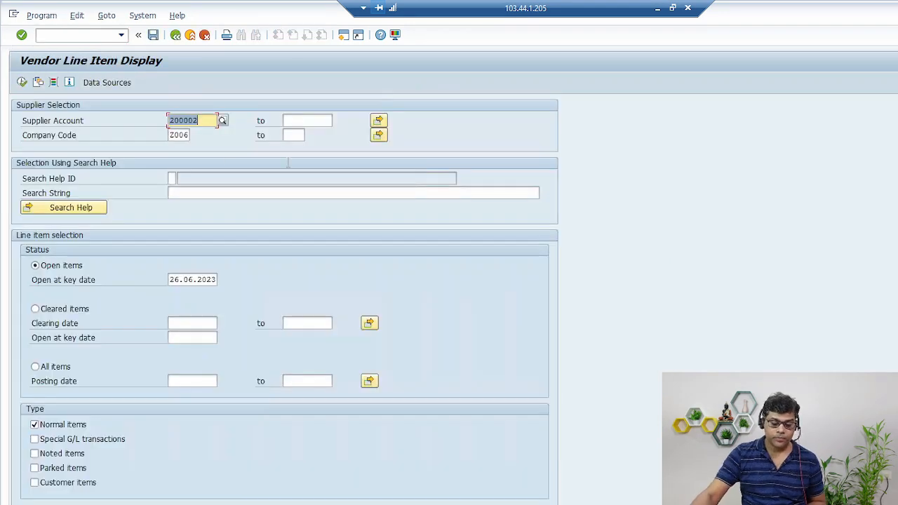
key(F4)
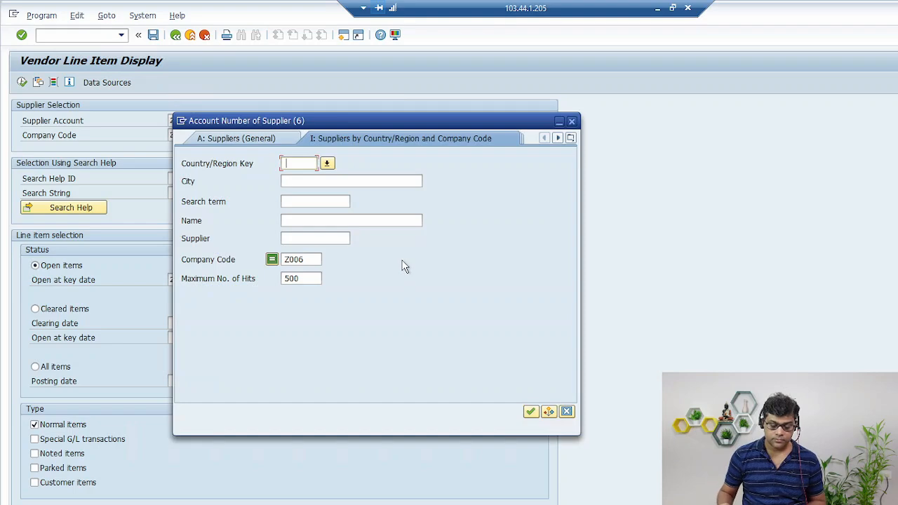
key(Escape)
Step: Restrict the list of vendor line items to open items at key date 26.06.2023 and run it for Vendor #1
click(484, 503)
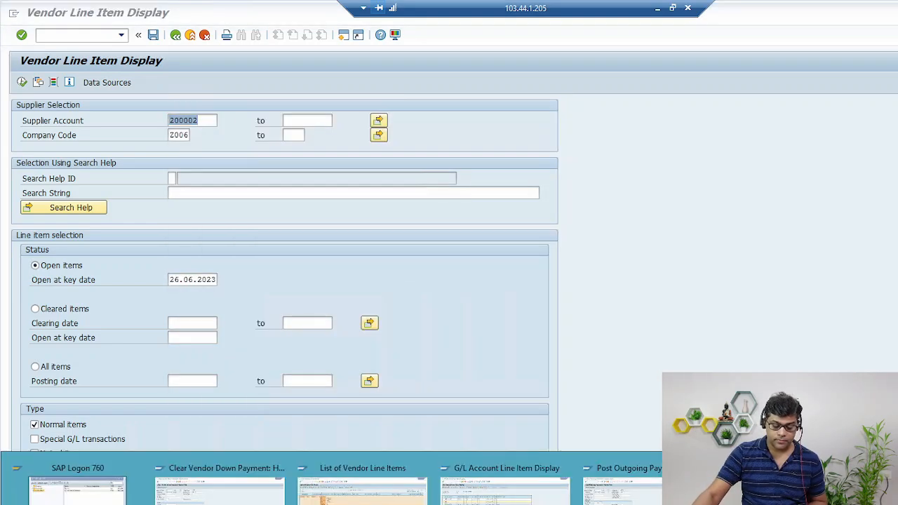
click(507, 488)
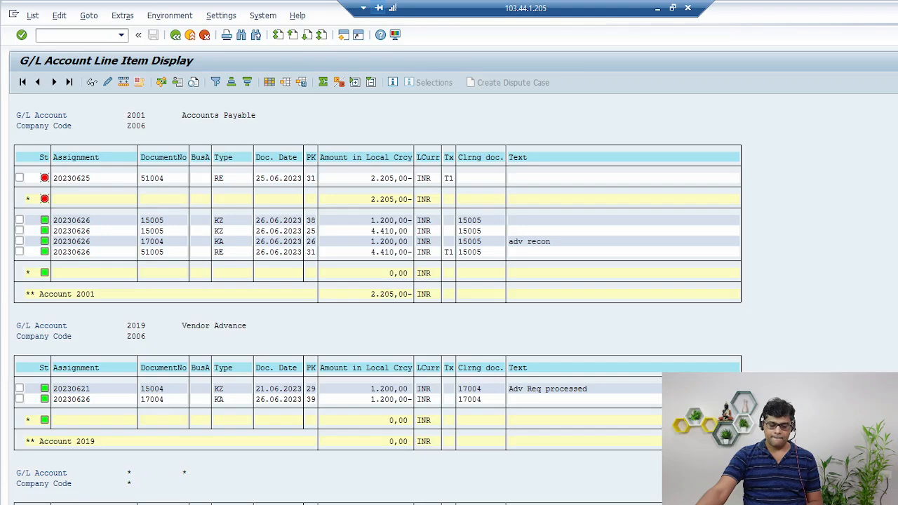
click(301, 503)
click(344, 468)
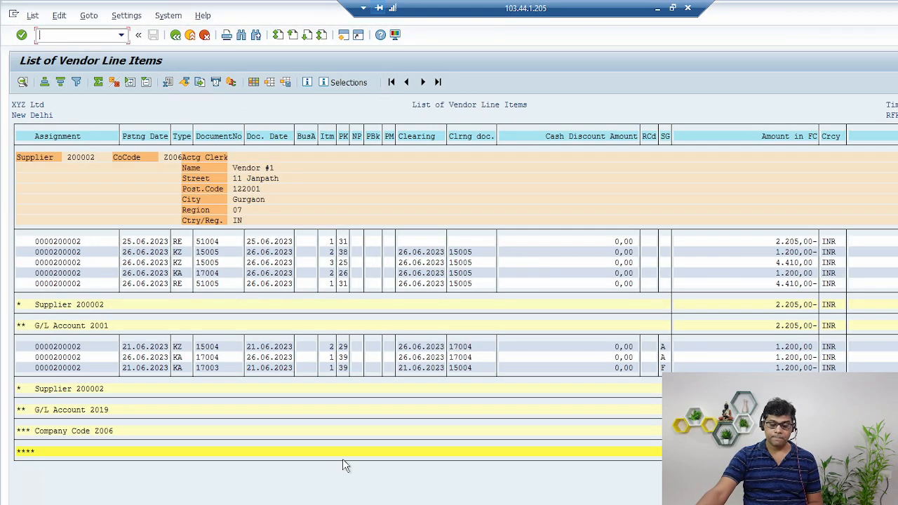
click(175, 35)
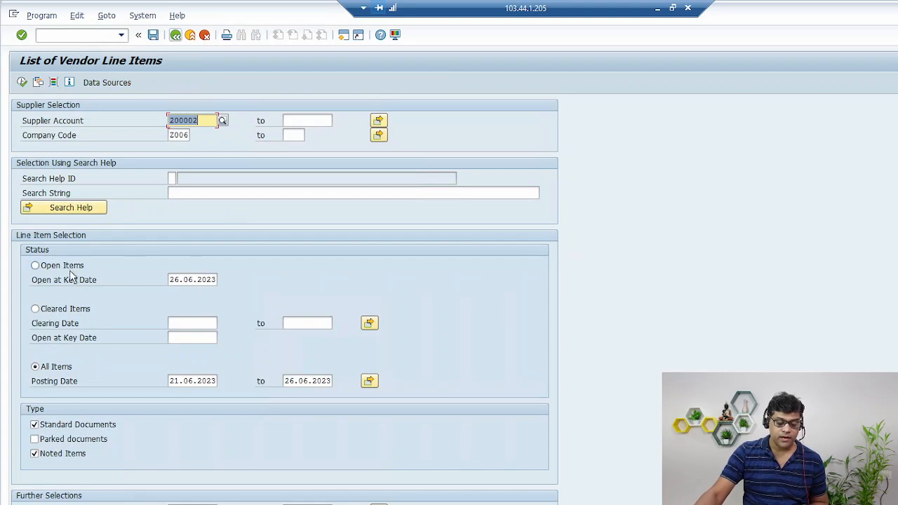
click(35, 265)
key(F8)
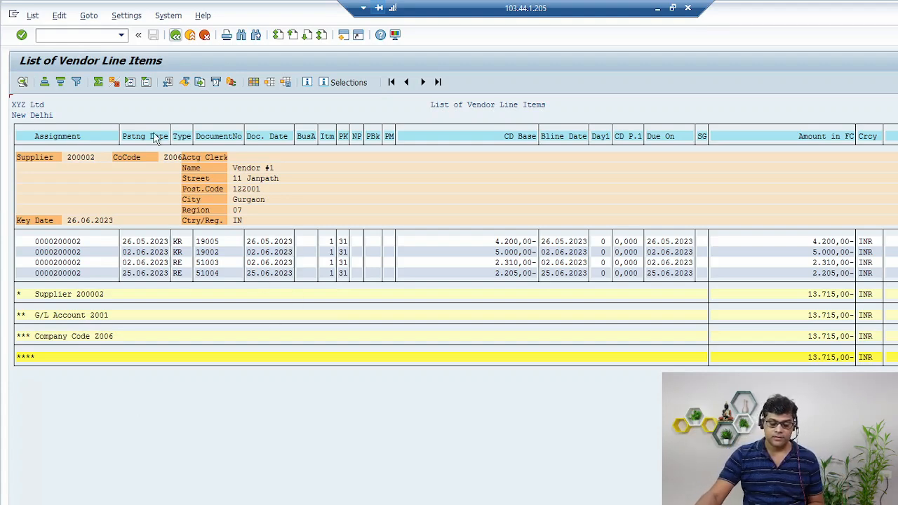
Step: Set the start of the posting date range to 26.06.2023 and rerun the vendor line item list for open items
click(179, 36)
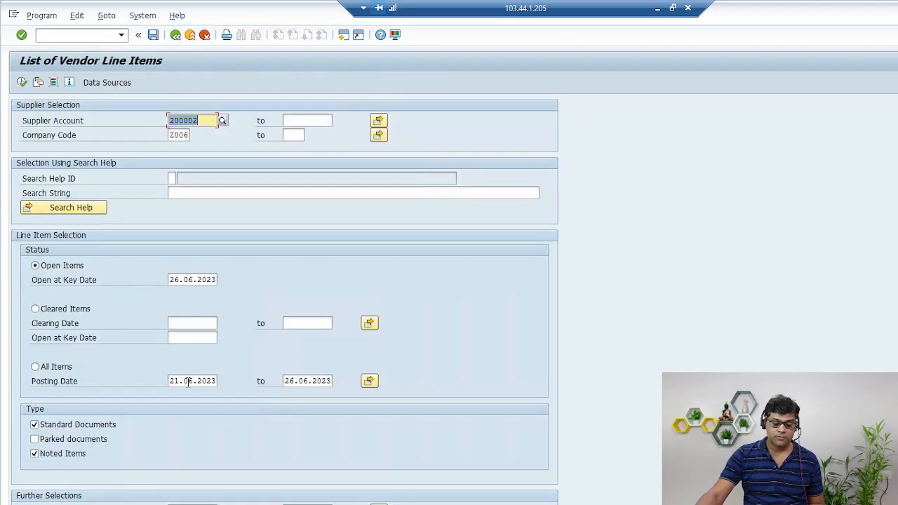
click(188, 381)
click(225, 381)
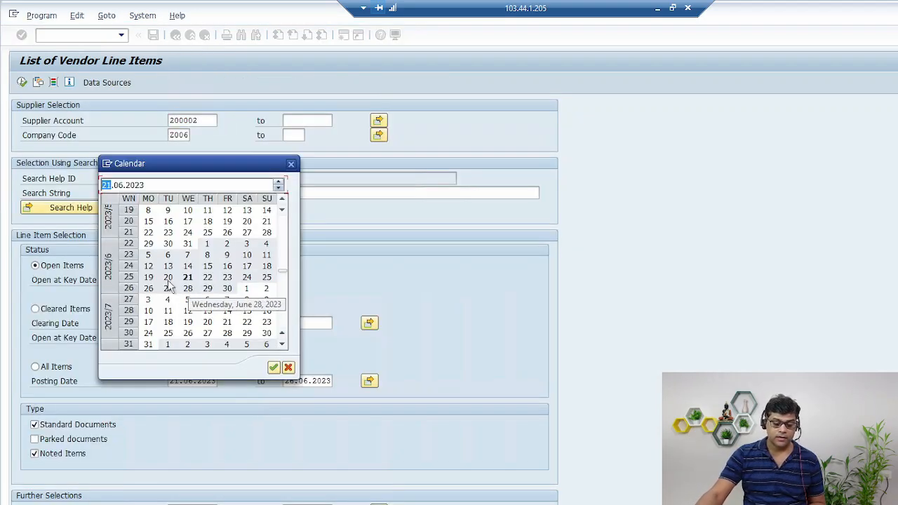
click(148, 288)
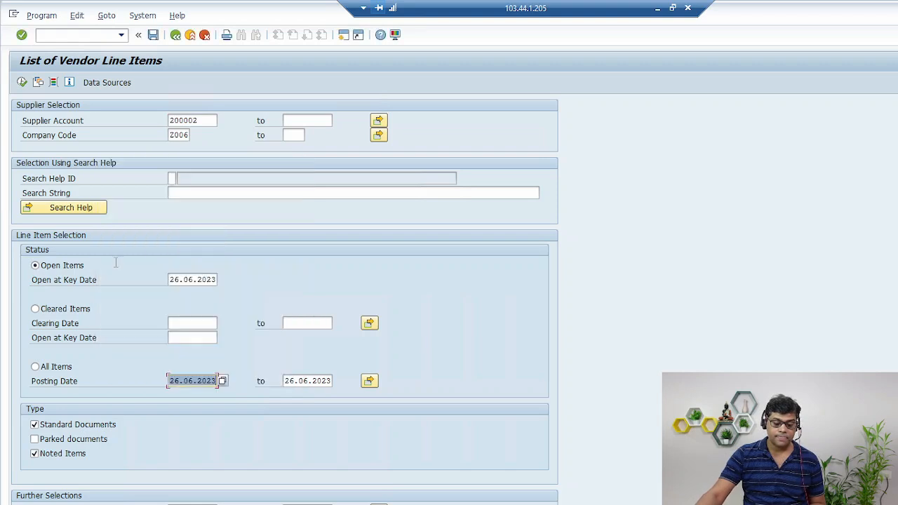
click(35, 366)
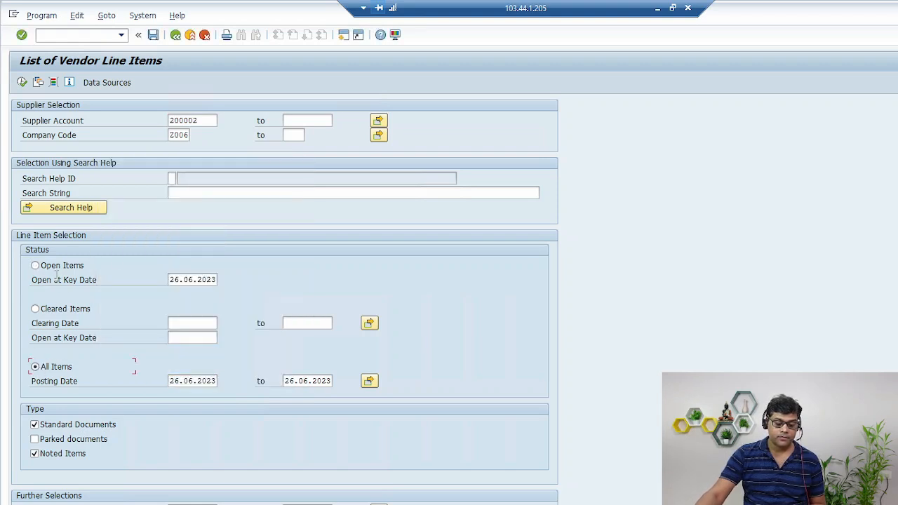
click(21, 82)
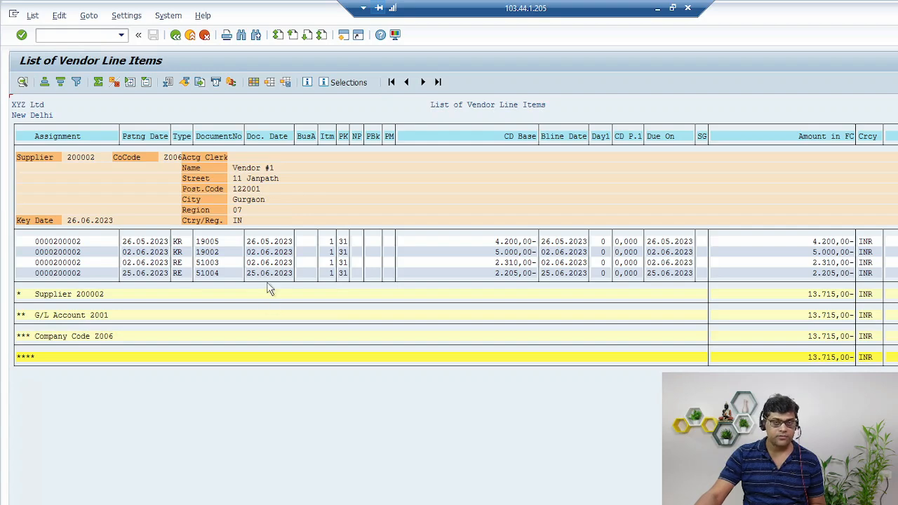
Step: Run the G/L account line item display with account 1004 Outgoing Bank included and examine its payment amounts
click(363, 504)
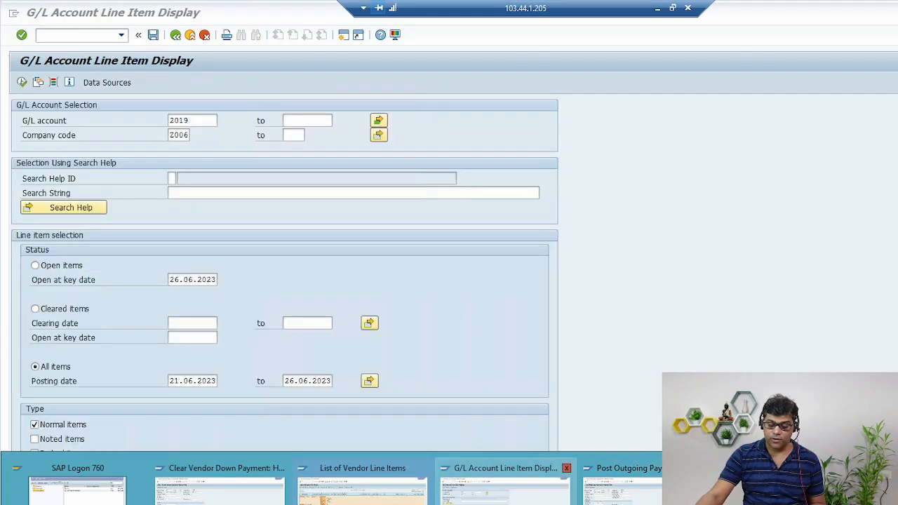
click(505, 485)
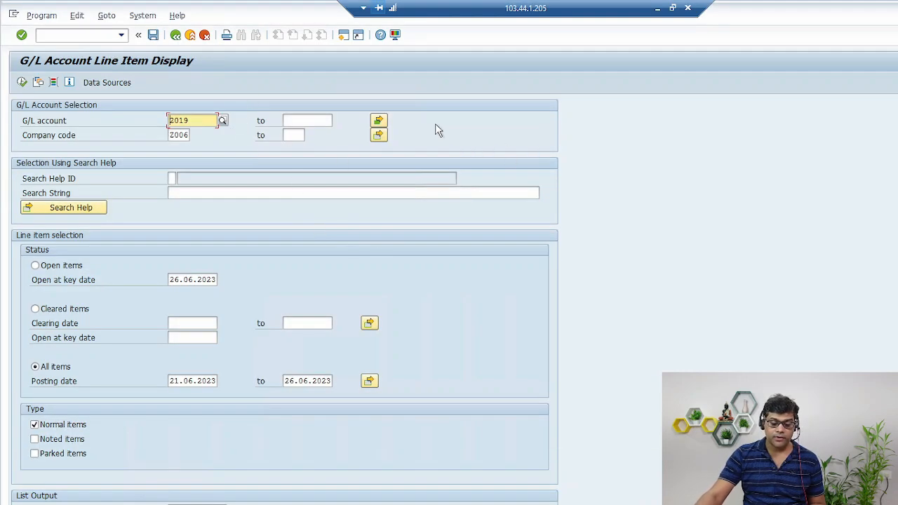
click(22, 82)
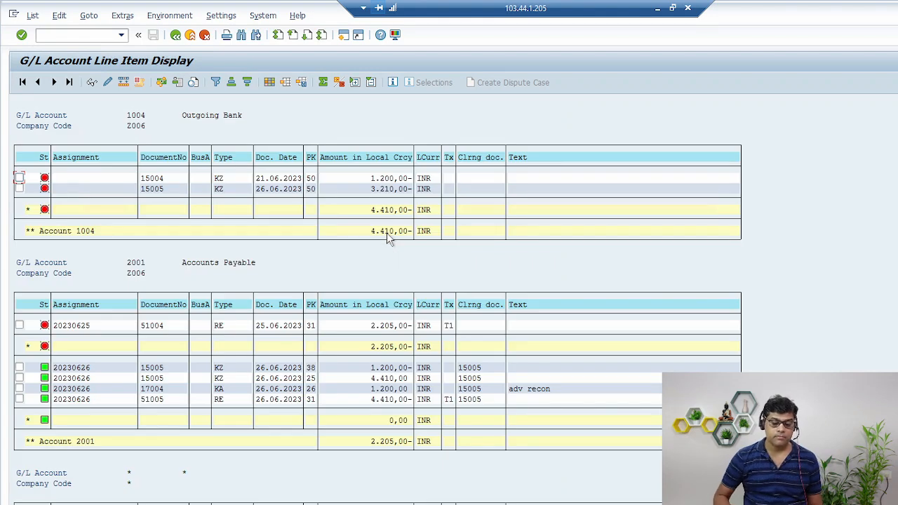
click(381, 189)
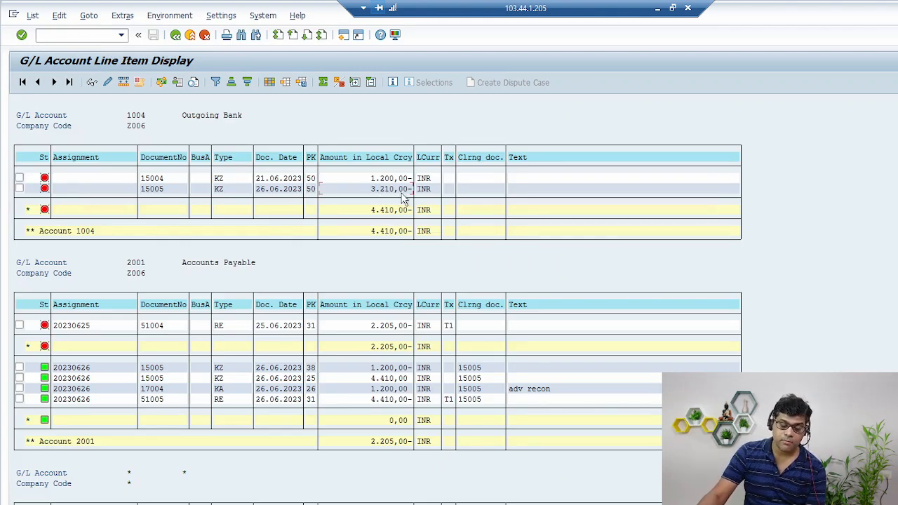
click(401, 190)
click(388, 180)
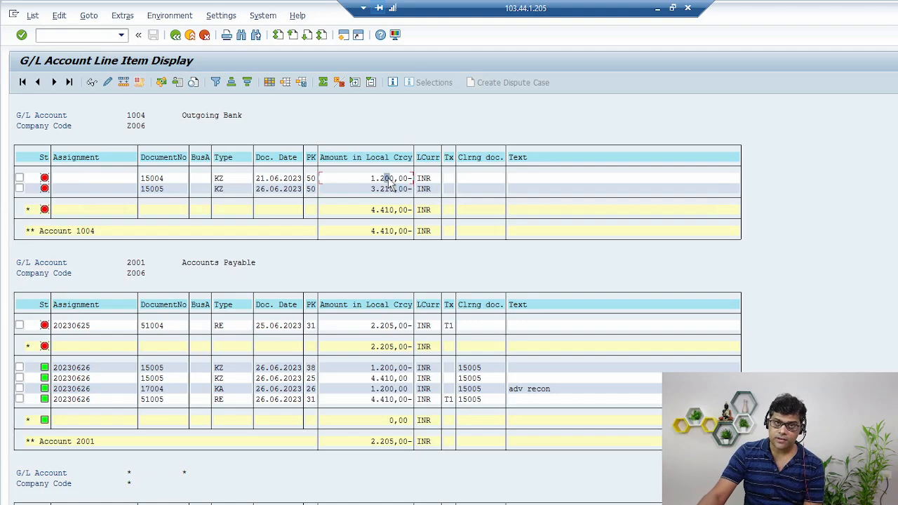
Step: Open the payment document behind the 3.210,00 Outgoing Bank line item and examine its Vendor #1 lines in the data entry view
click(393, 189)
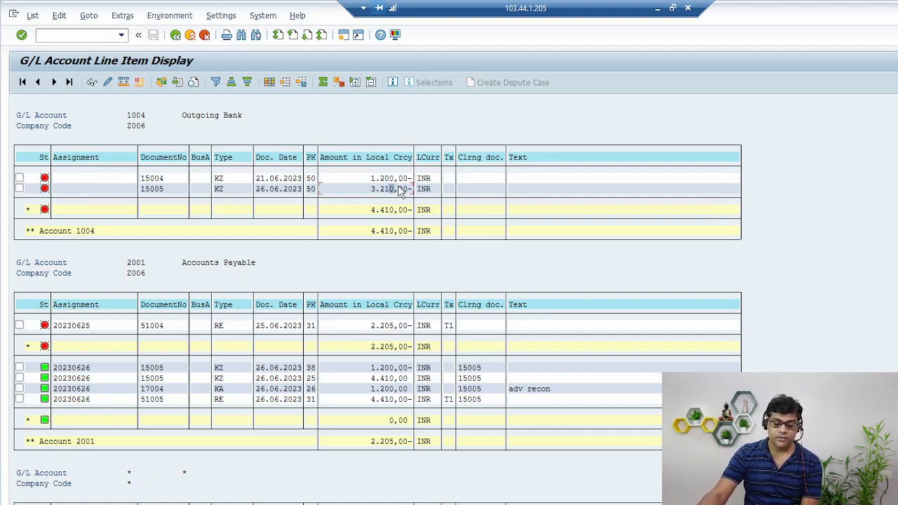
double_click(397, 190)
click(54, 83)
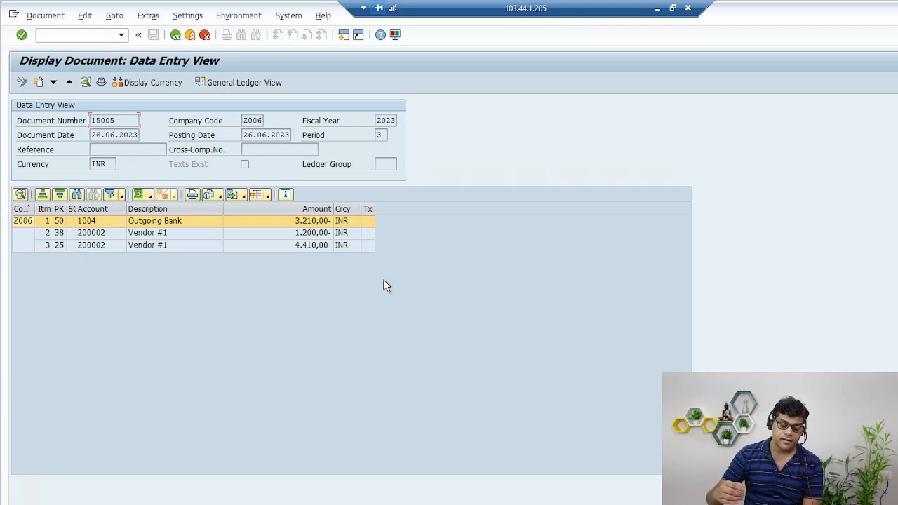
click(210, 237)
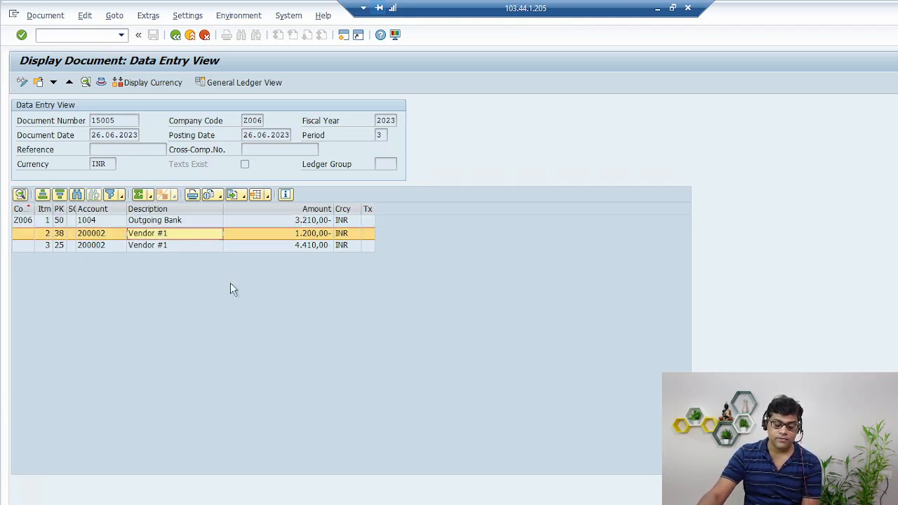
click(195, 246)
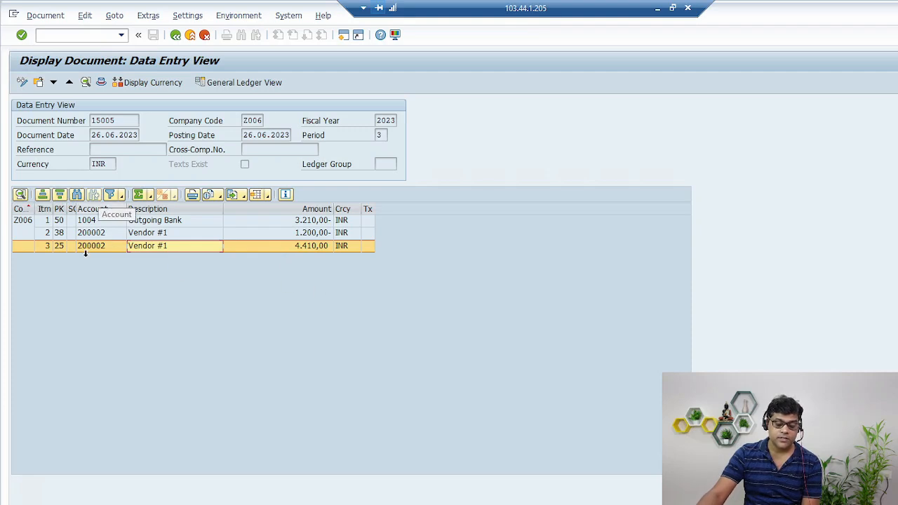
Step: Show the payment document in the General Ledger View and examine its Outgoing Bank and Accounts Payable postings and amounts
click(249, 85)
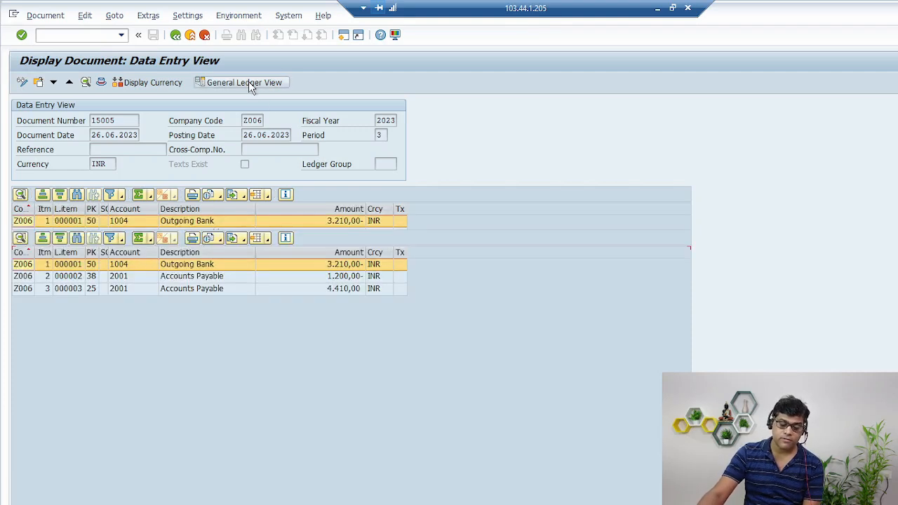
click(133, 280)
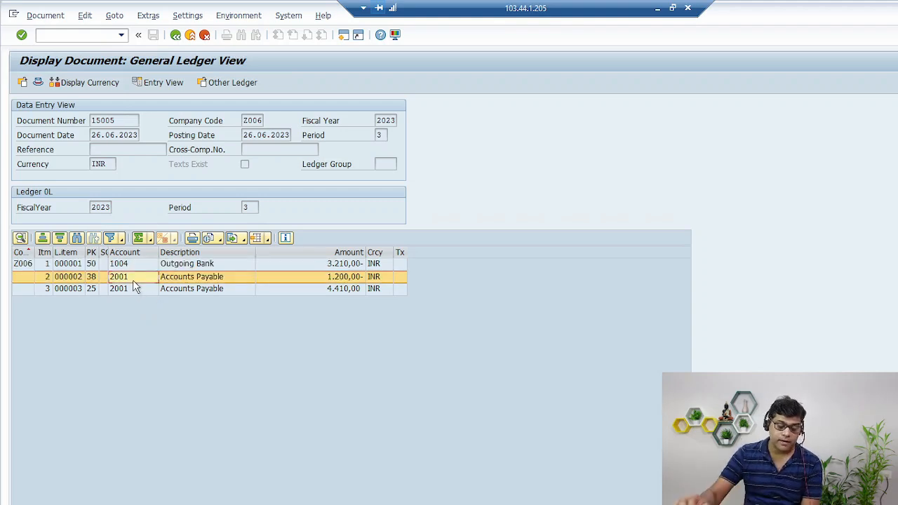
click(197, 265)
click(227, 281)
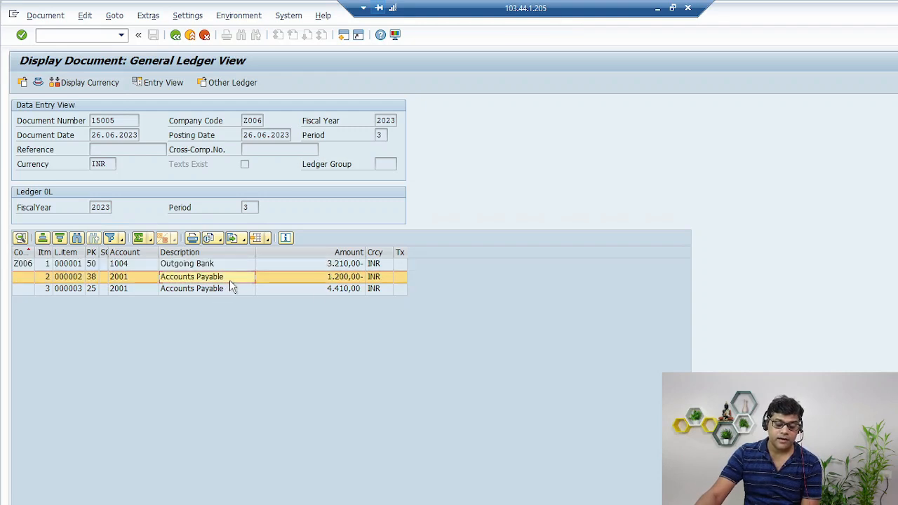
click(127, 280)
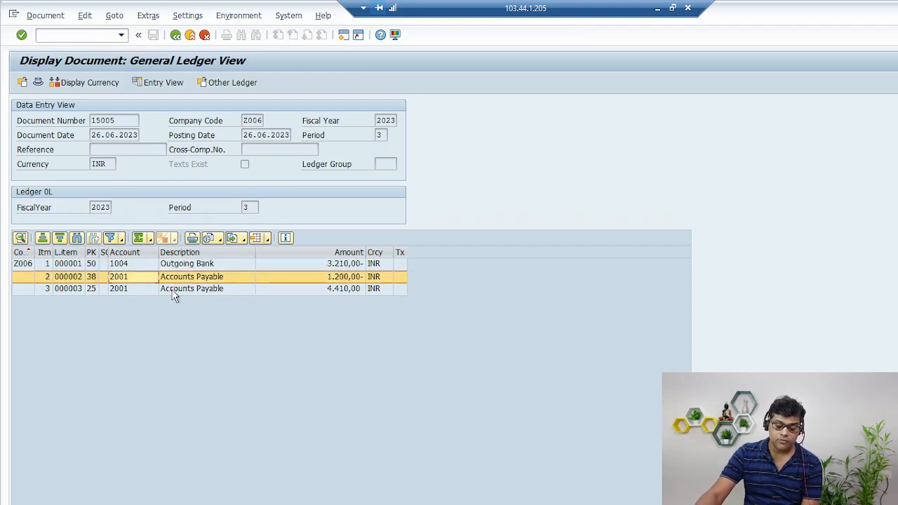
click(340, 290)
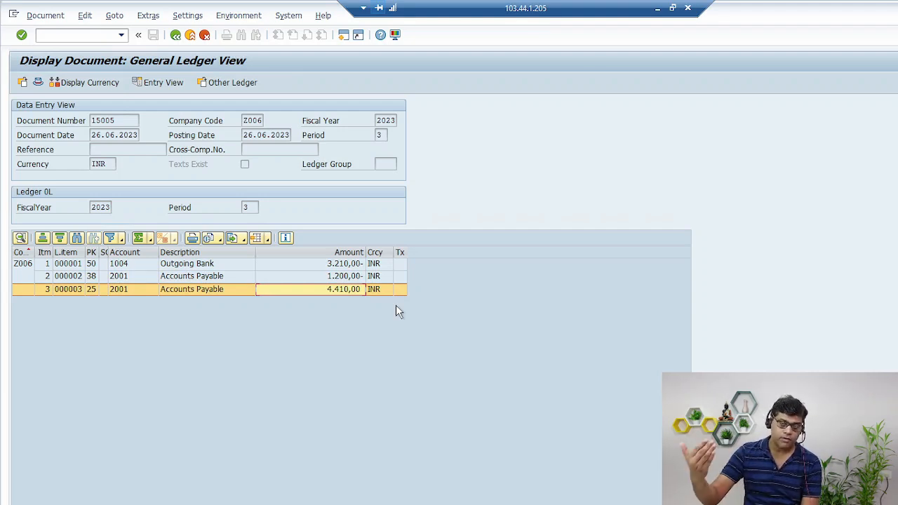
key(Up)
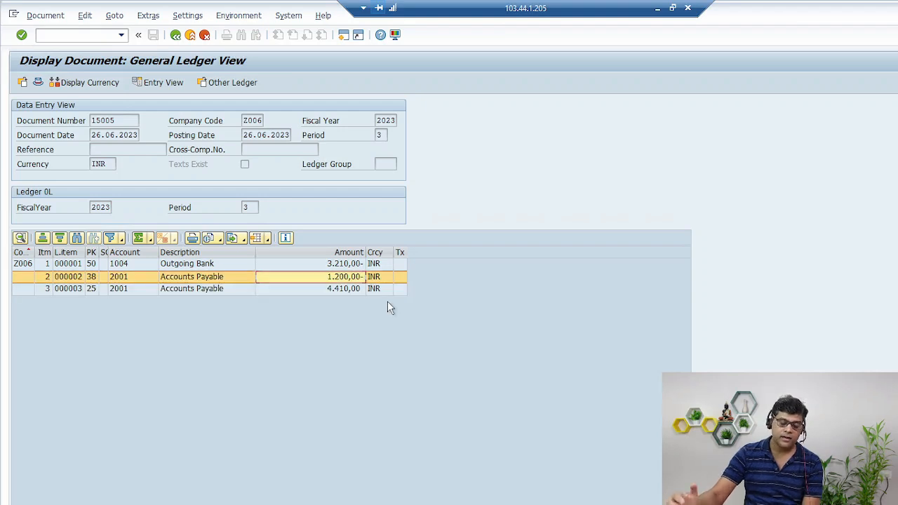